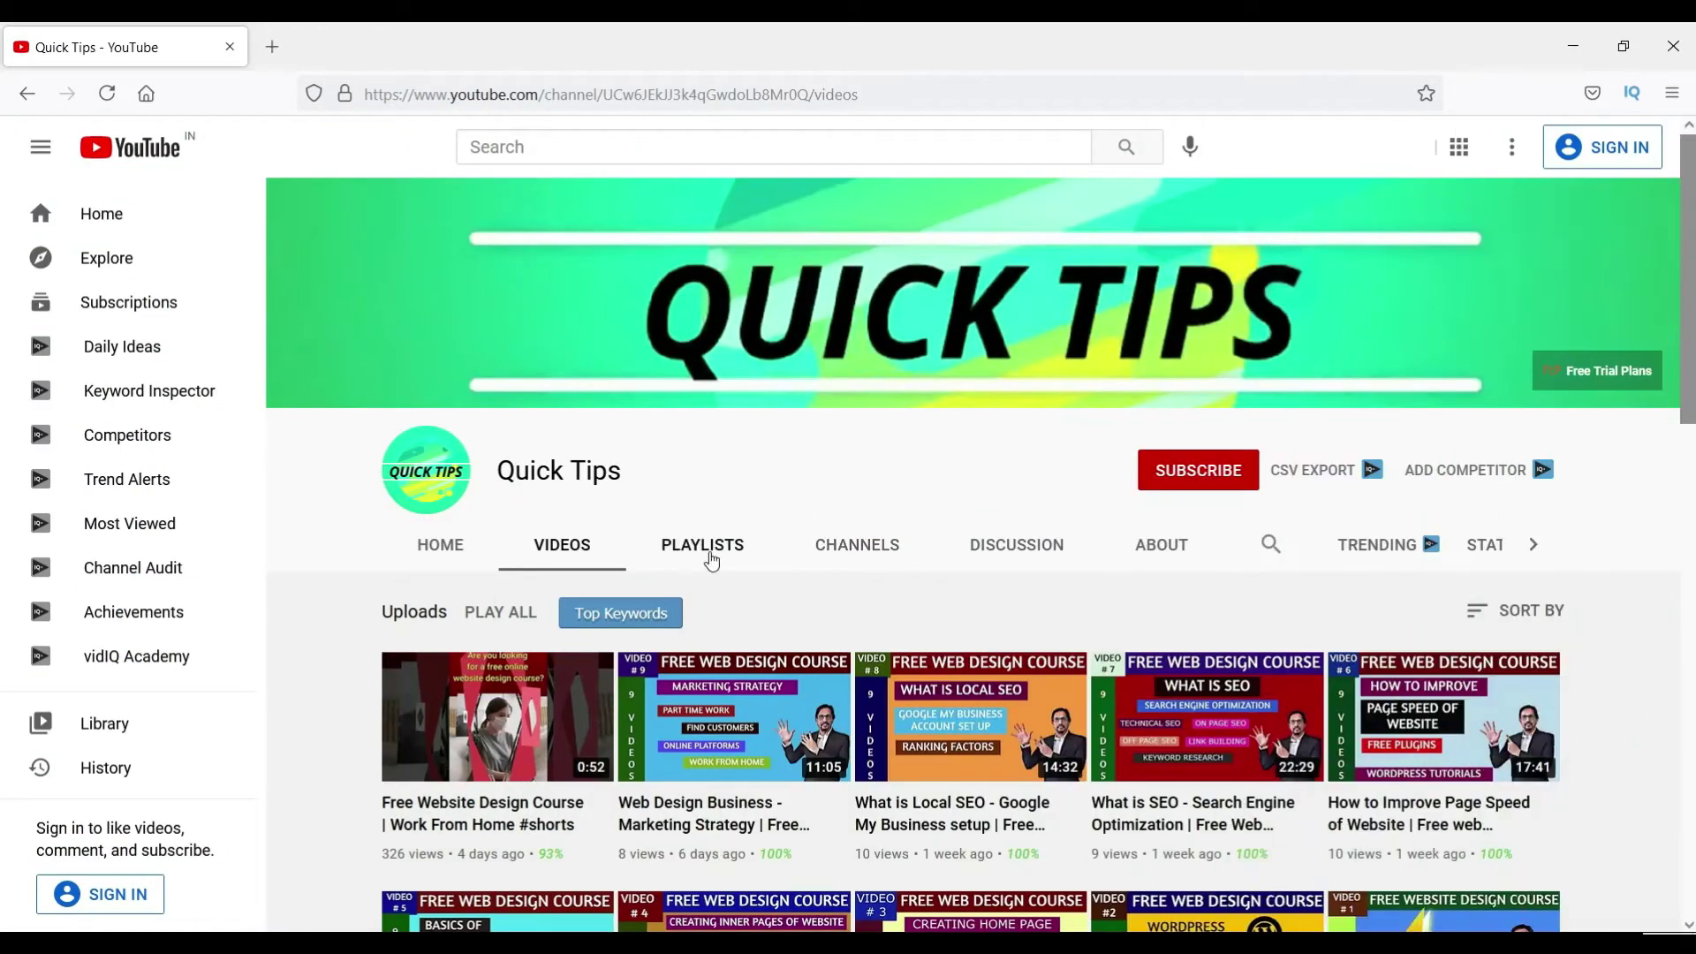
Step: Look over the Quick Tips channel's created playlists and return to its list of uploaded videos
{"action": "left_click", "coordinate": [711, 548]}
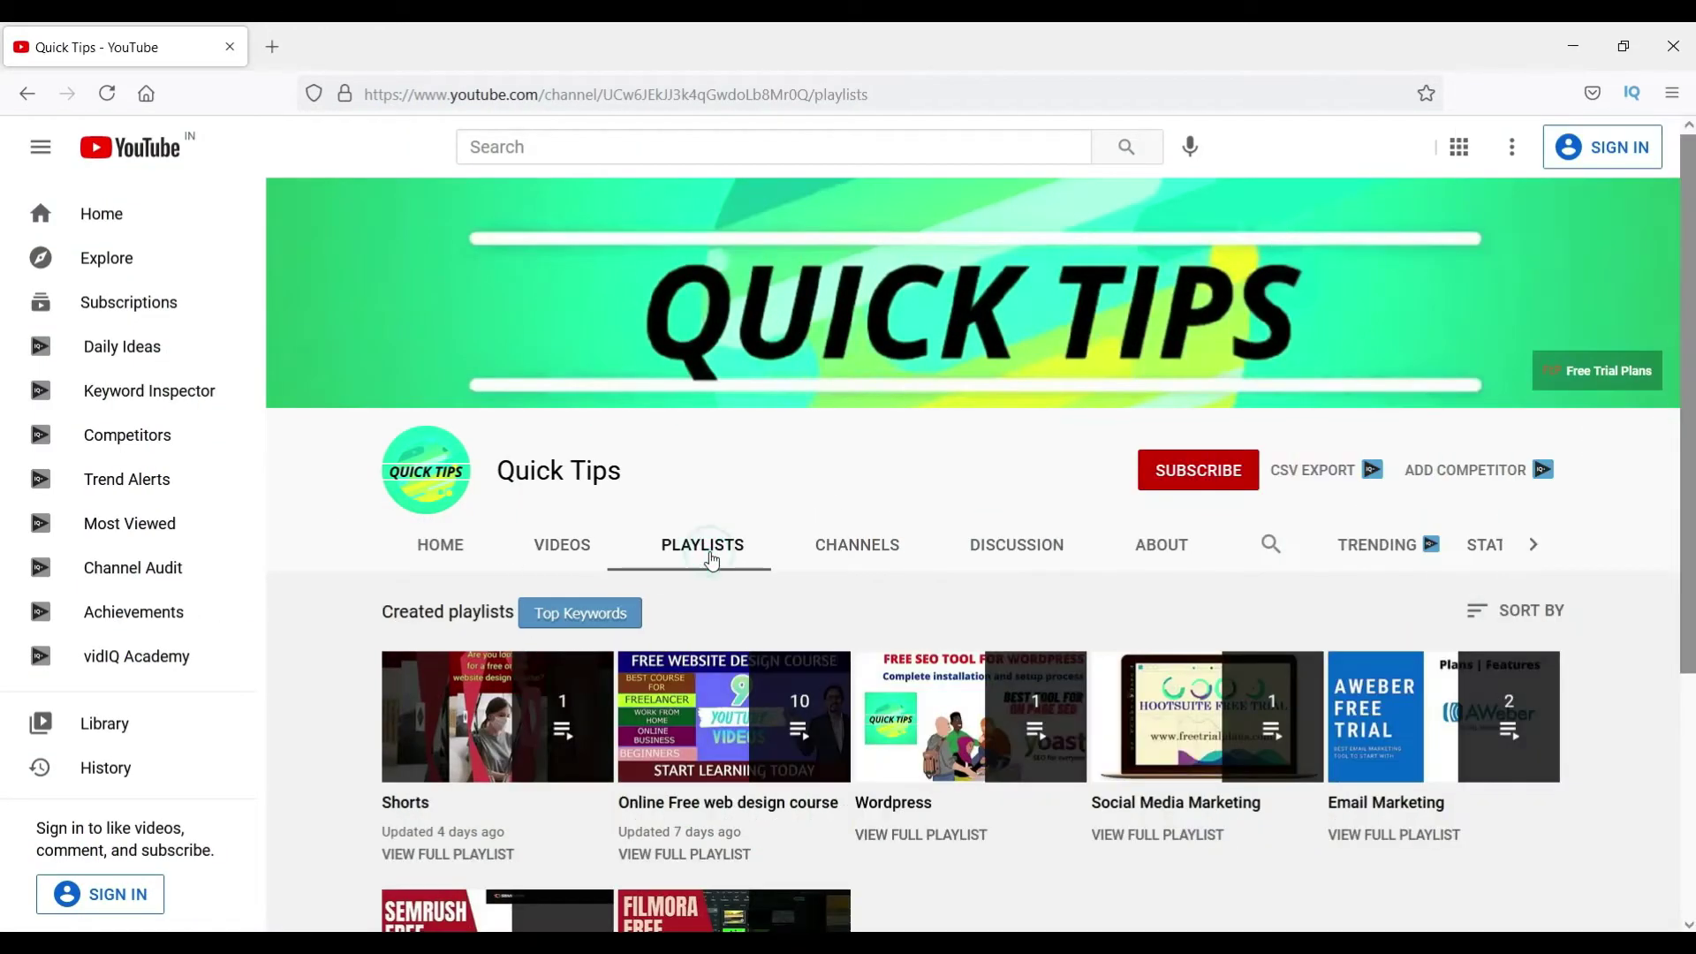
{"action": "scroll", "coordinate": [946, 750], "scroll_direction": "down", "scroll_amount": 3}
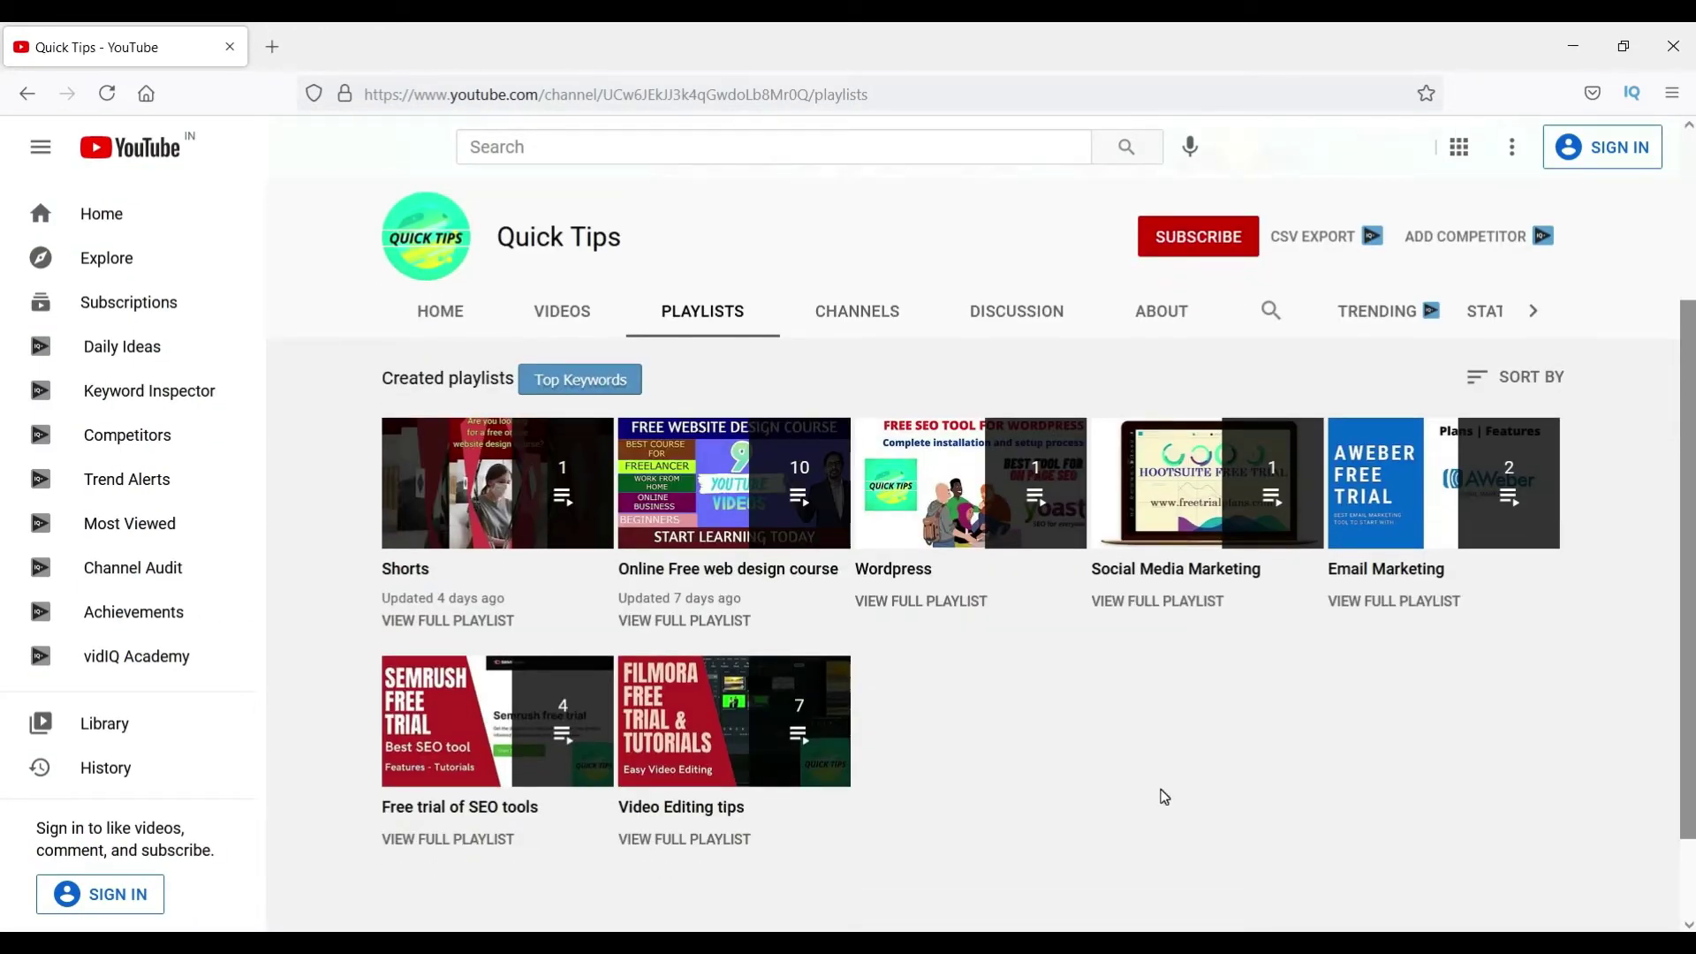
{"action": "scroll", "coordinate": [1164, 796], "scroll_direction": "up", "scroll_amount": 3}
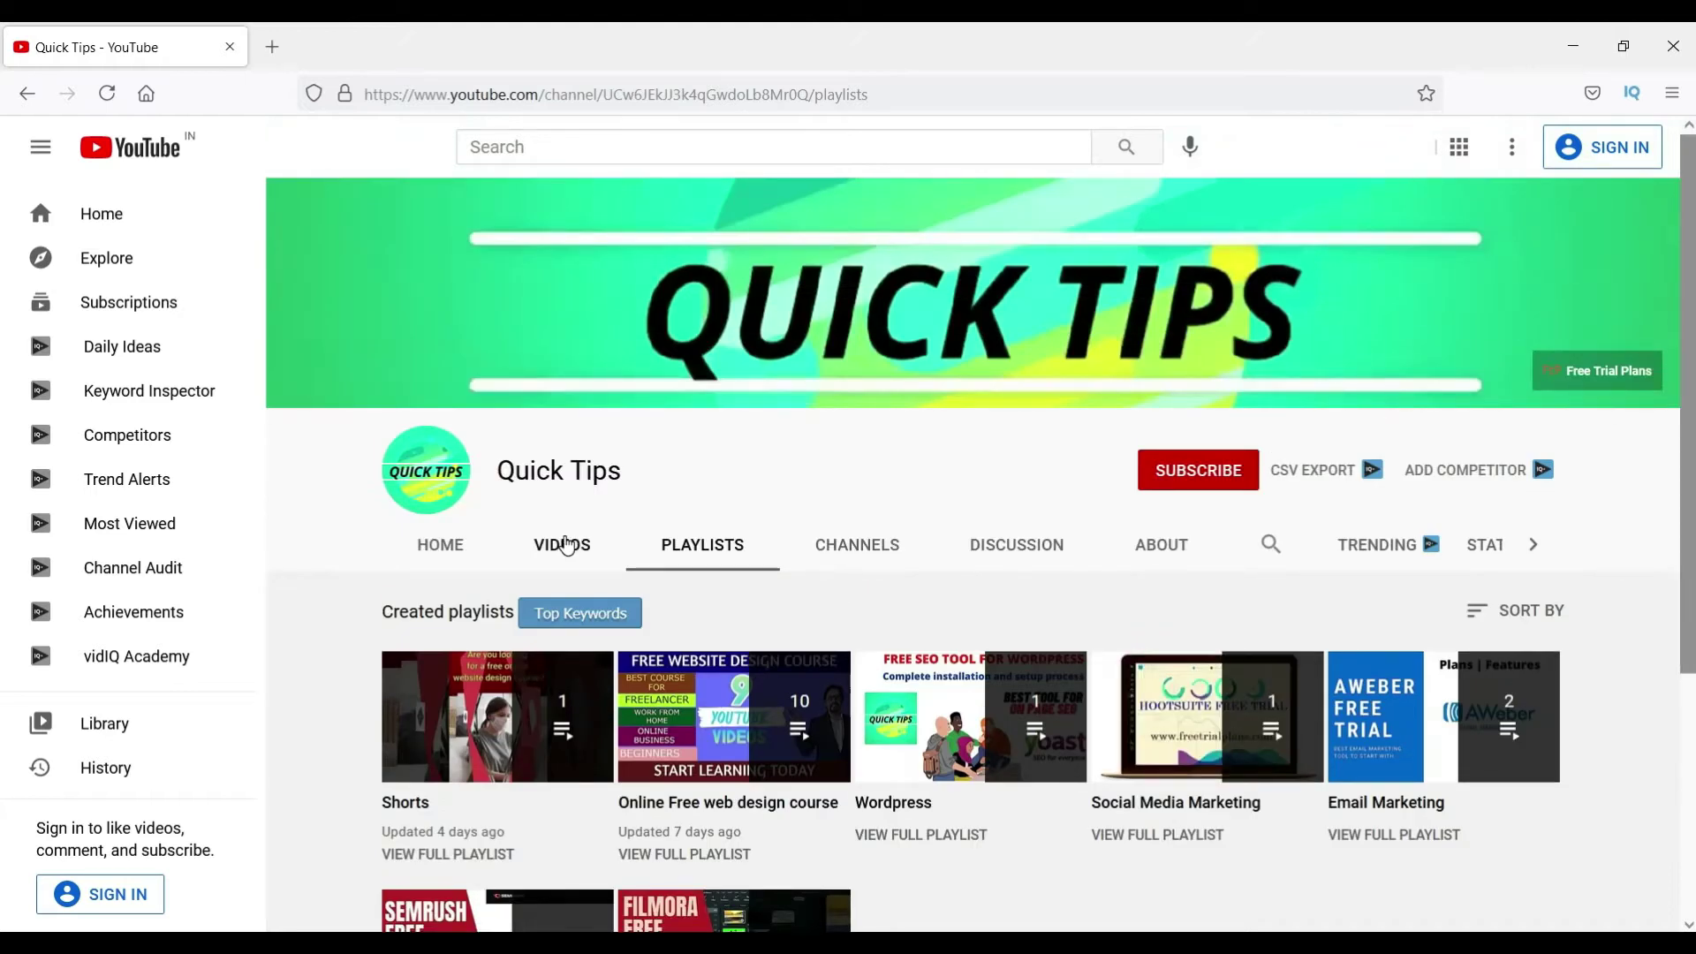
{"action": "left_click", "coordinate": [562, 546]}
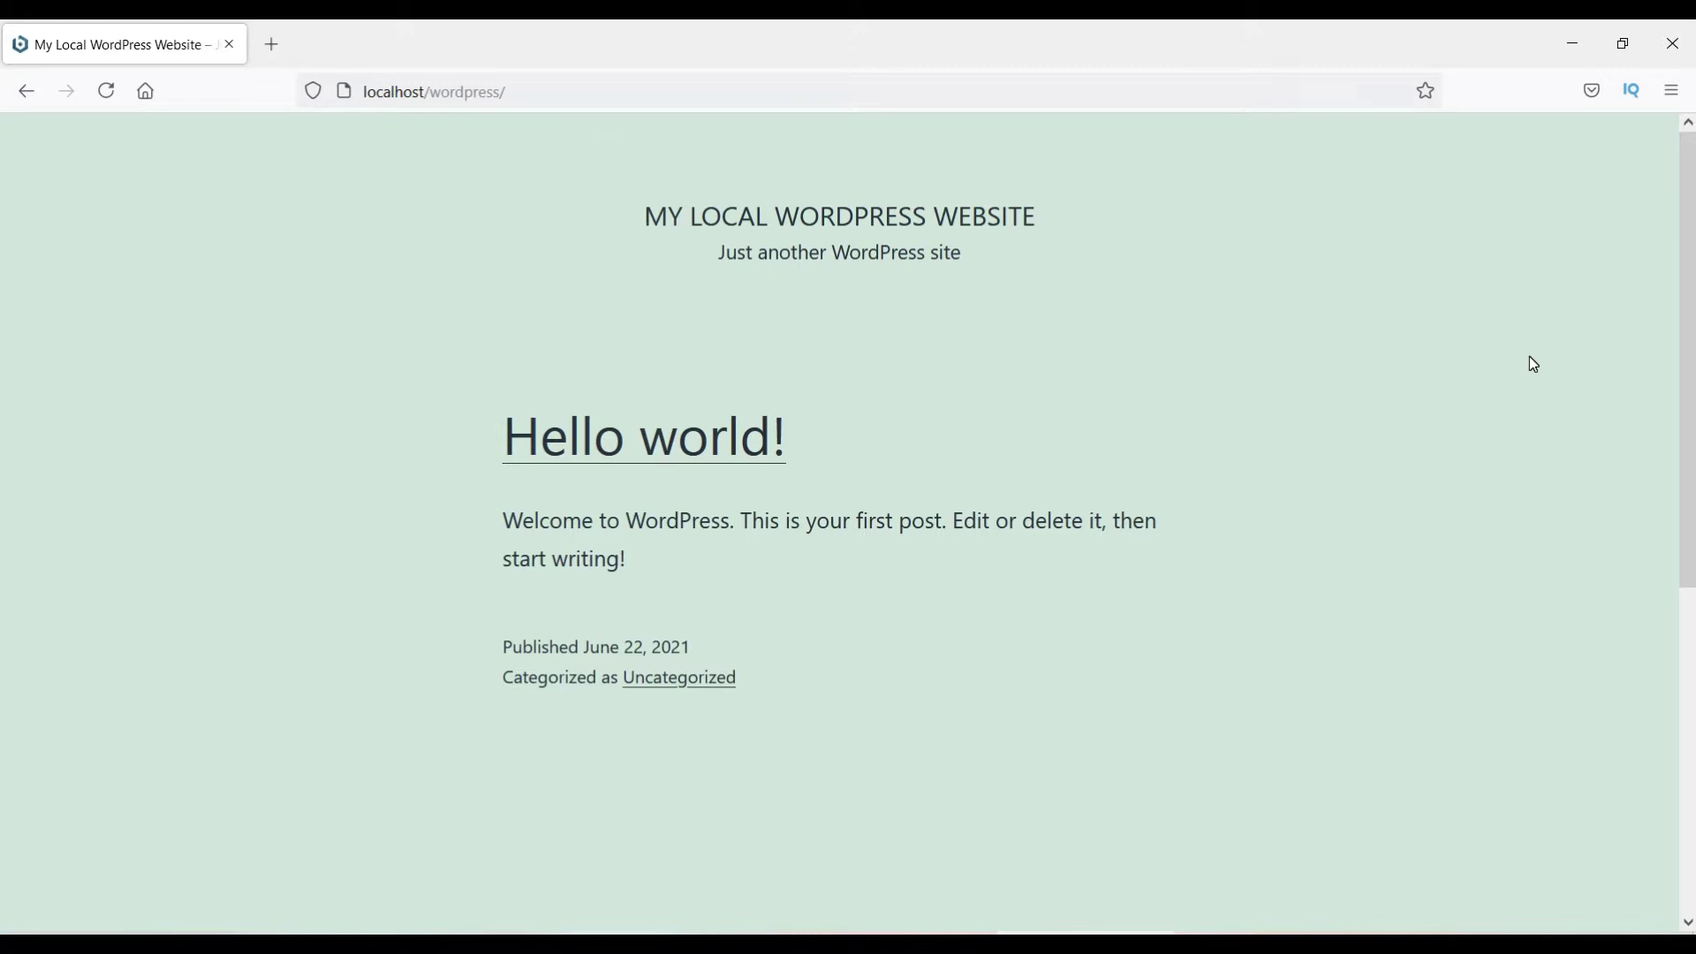
Step: Examine the local WordPress homepage, including the site title, the Hello world! post and the footer widgets
{"action": "scroll", "coordinate": [1212, 696], "scroll_direction": "down", "scroll_amount": 6}
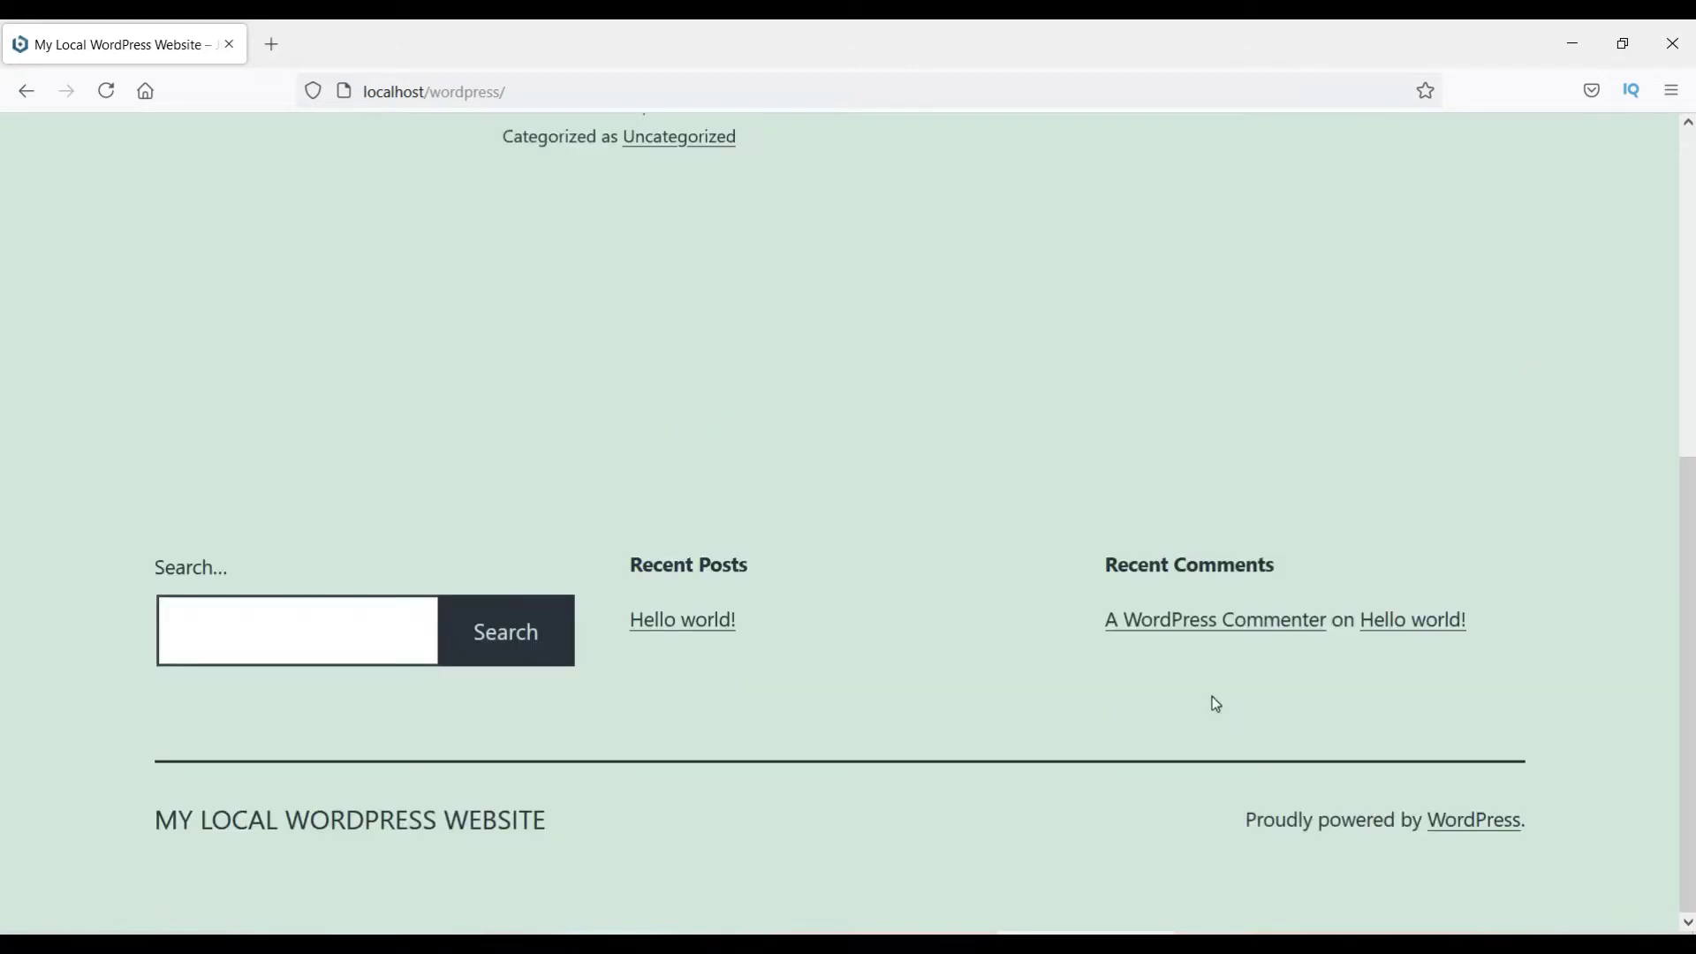
{"action": "scroll", "coordinate": [1216, 488], "scroll_direction": "up", "scroll_amount": 6}
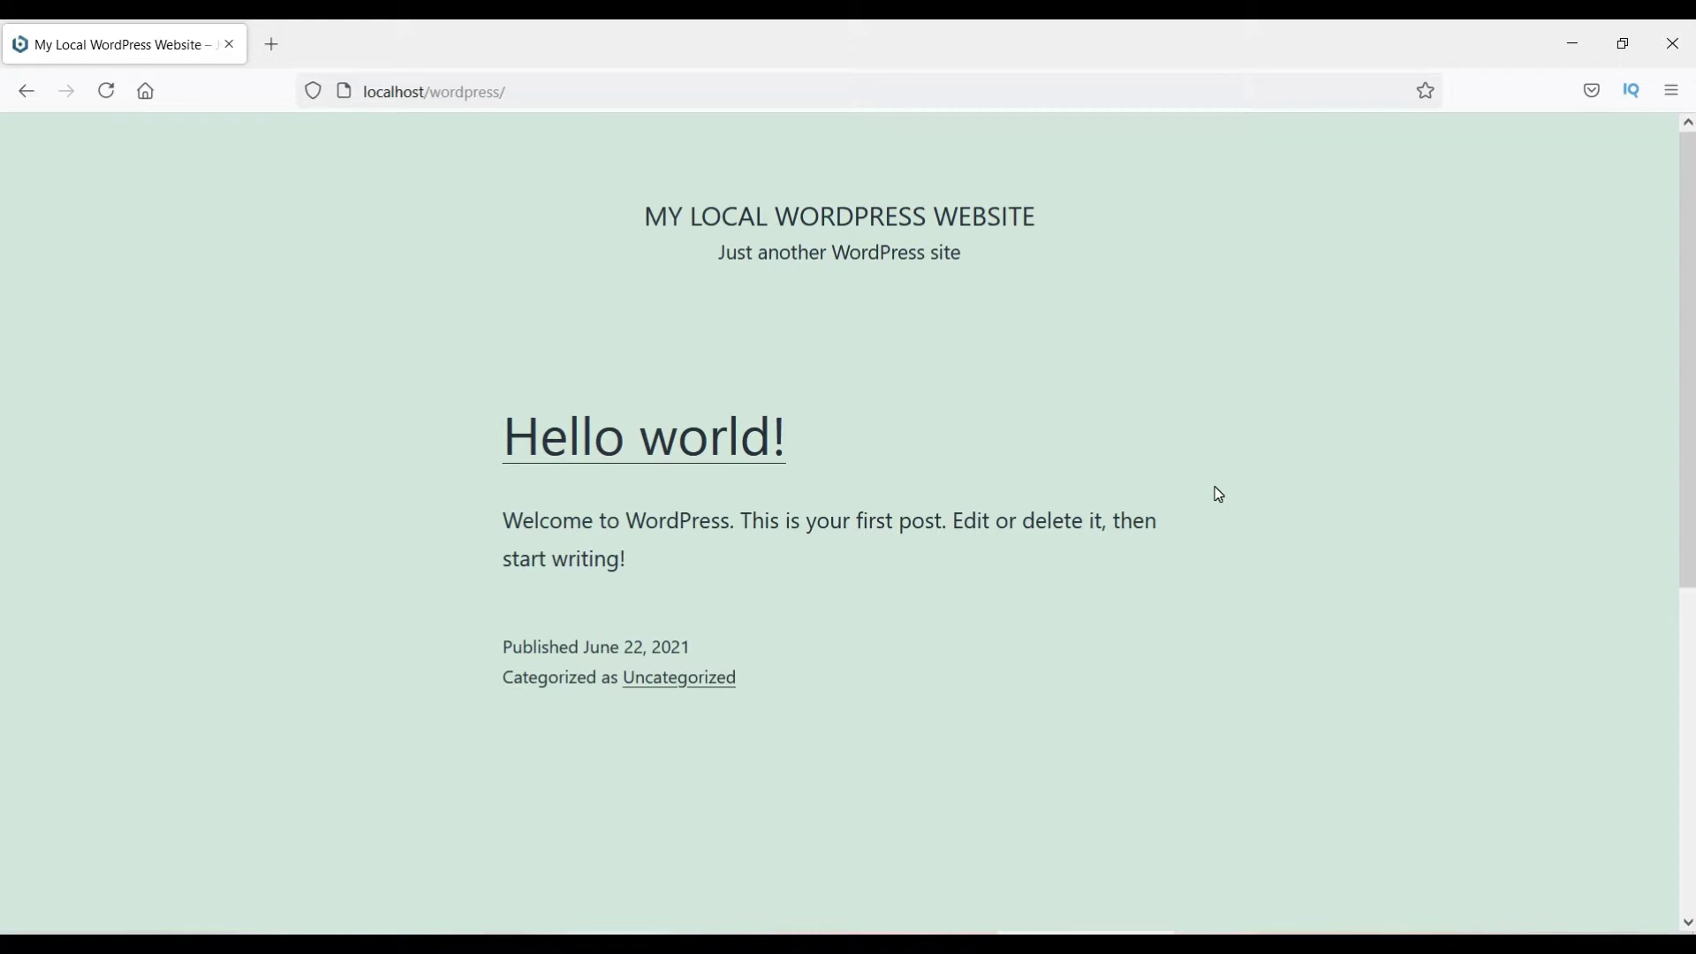
{"action": "scroll", "coordinate": [1169, 486], "scroll_direction": "down", "scroll_amount": 6}
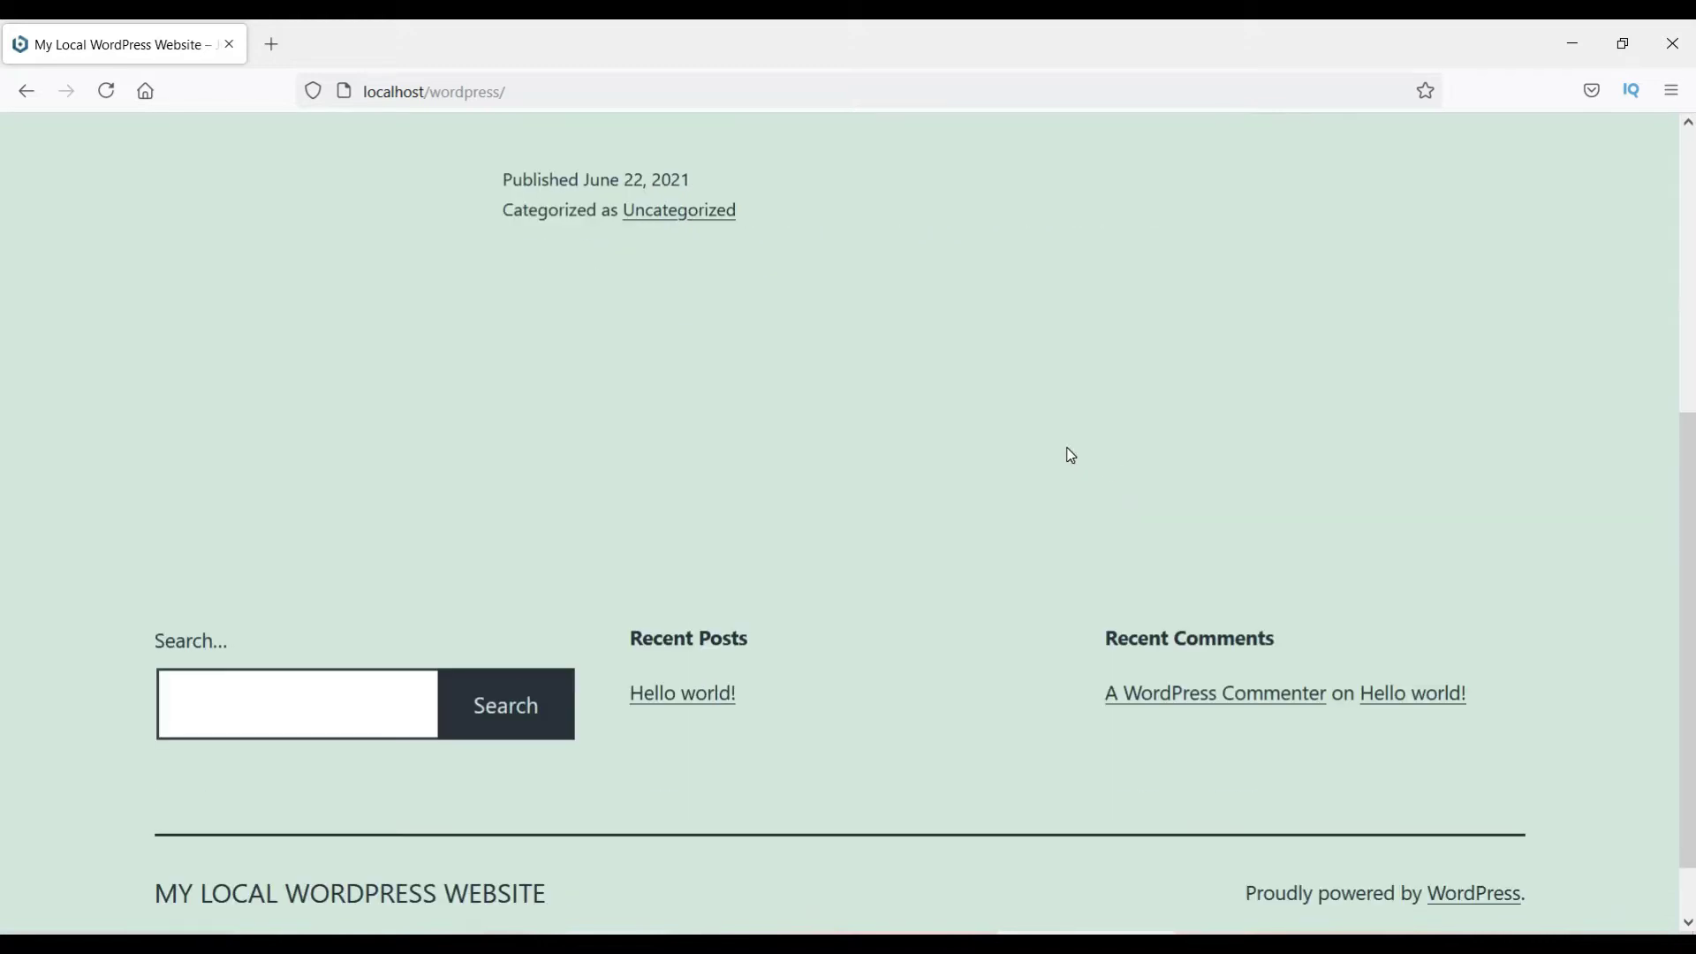
{"action": "scroll", "coordinate": [1068, 454], "scroll_direction": "up", "scroll_amount": 6}
{"action": "left_click_drag", "start_coordinate": [559, 197], "coordinate": [1218, 316]}
{"action": "left_click", "coordinate": [1188, 341]}
{"action": "left_click_drag", "start_coordinate": [234, 440], "coordinate": [1136, 721]}
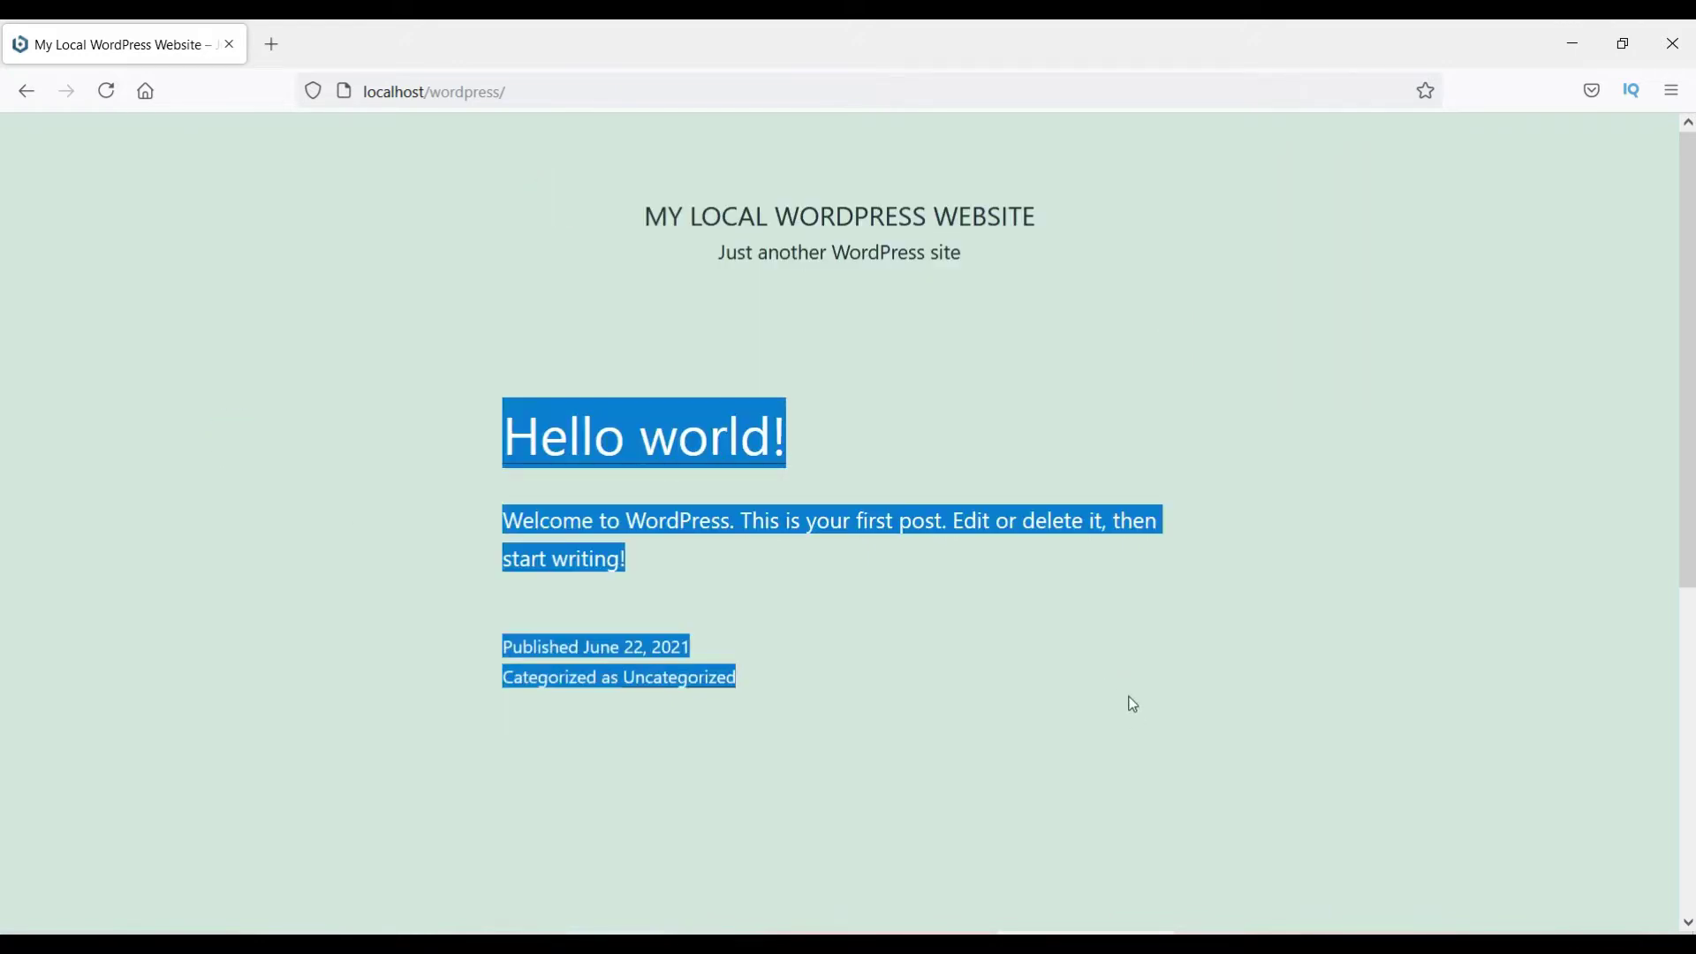
{"action": "left_click", "coordinate": [1115, 668]}
{"action": "left_click_drag", "start_coordinate": [322, 454], "coordinate": [1180, 739]}
{"action": "left_click", "coordinate": [1105, 731]}
{"action": "left_click_drag", "start_coordinate": [215, 464], "coordinate": [1010, 743]}
{"action": "left_click", "coordinate": [1015, 745]}
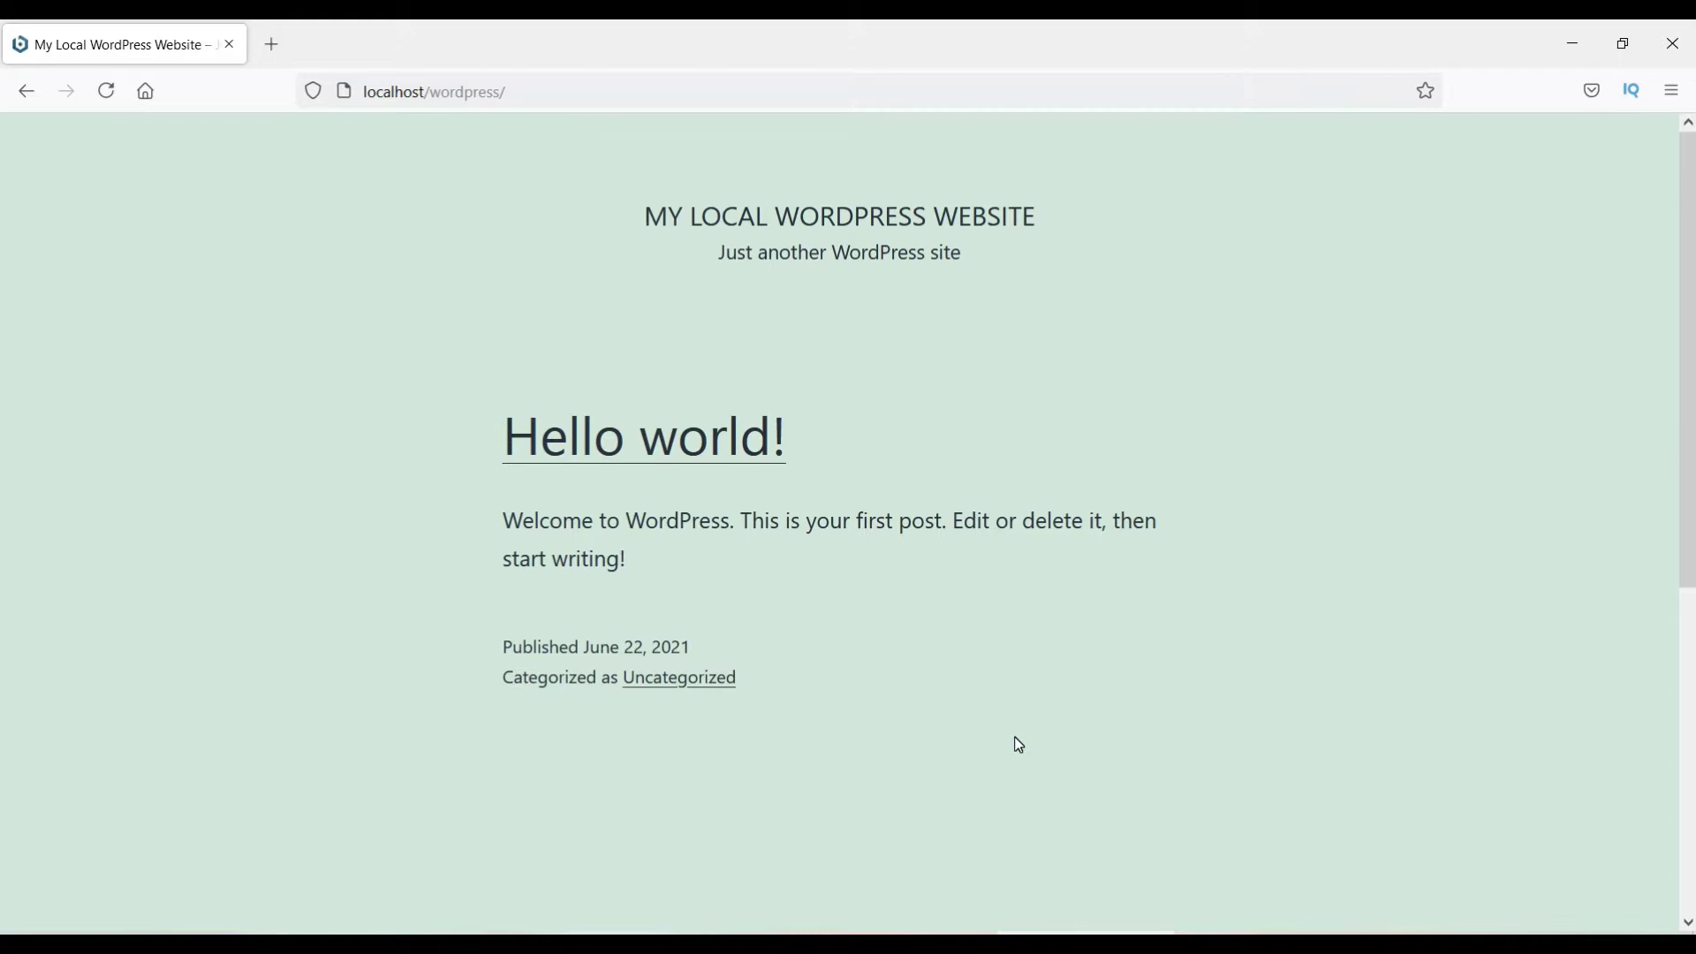
{"action": "scroll", "coordinate": [1020, 747], "scroll_direction": "down", "scroll_amount": 5}
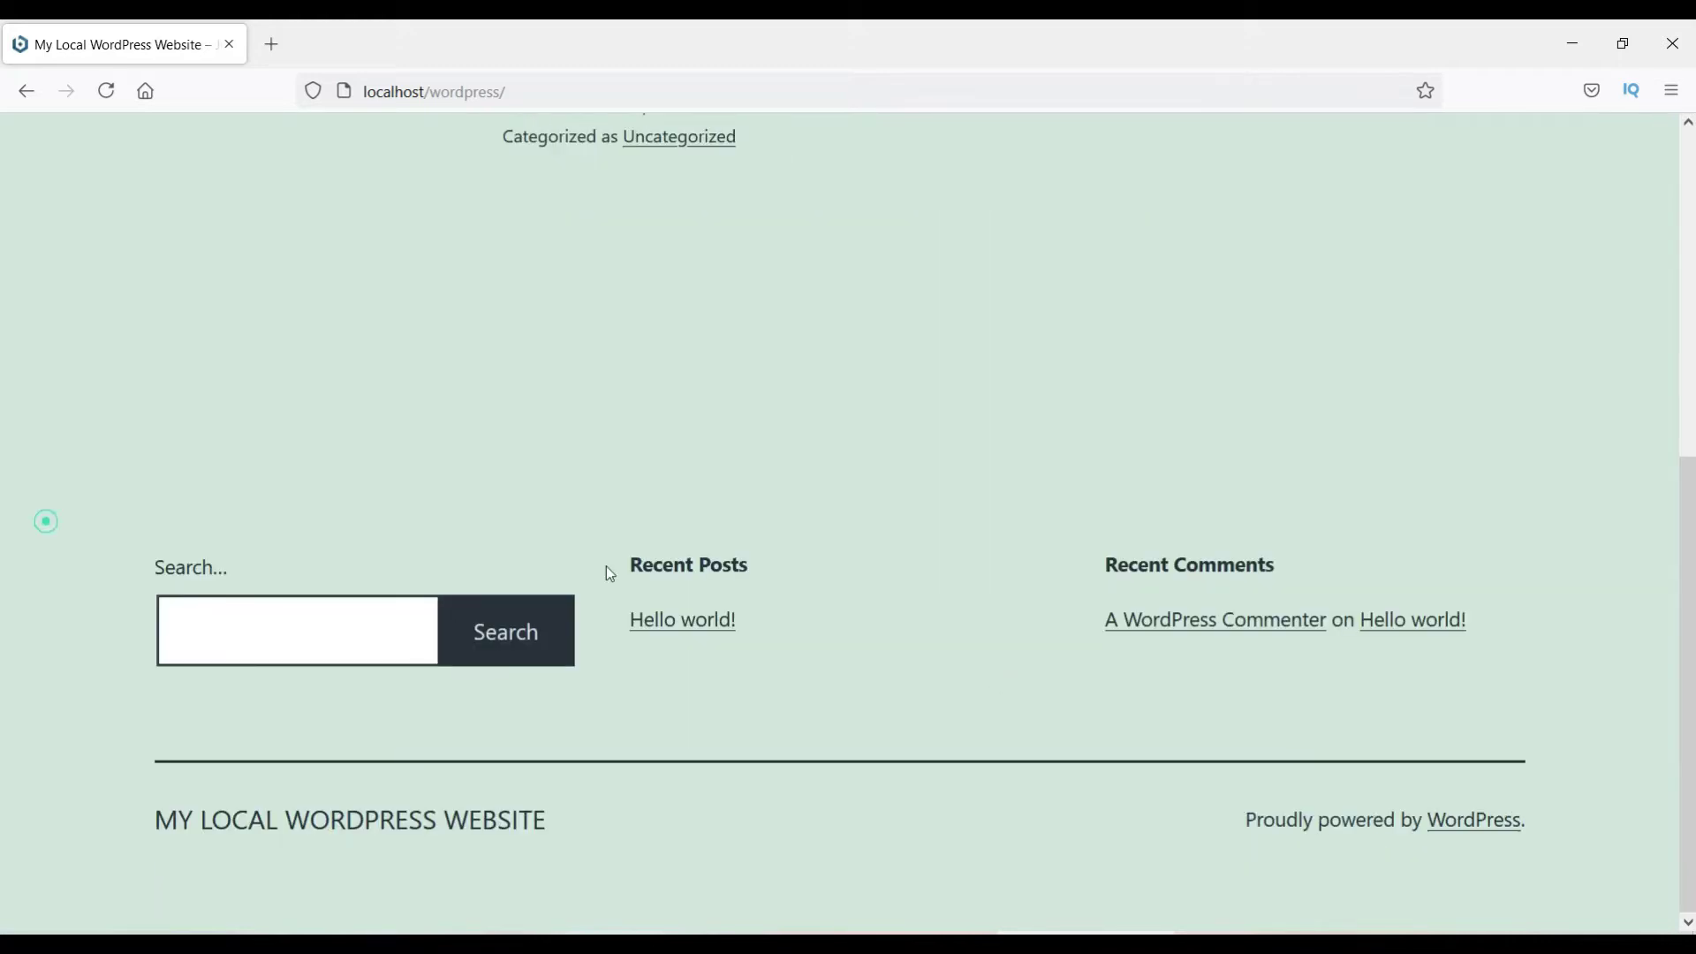
{"action": "left_click_drag", "start_coordinate": [257, 553], "coordinate": [1690, 877]}
{"action": "left_click", "coordinate": [709, 355]}
{"action": "scroll", "coordinate": [680, 332], "scroll_direction": "up", "scroll_amount": 5}
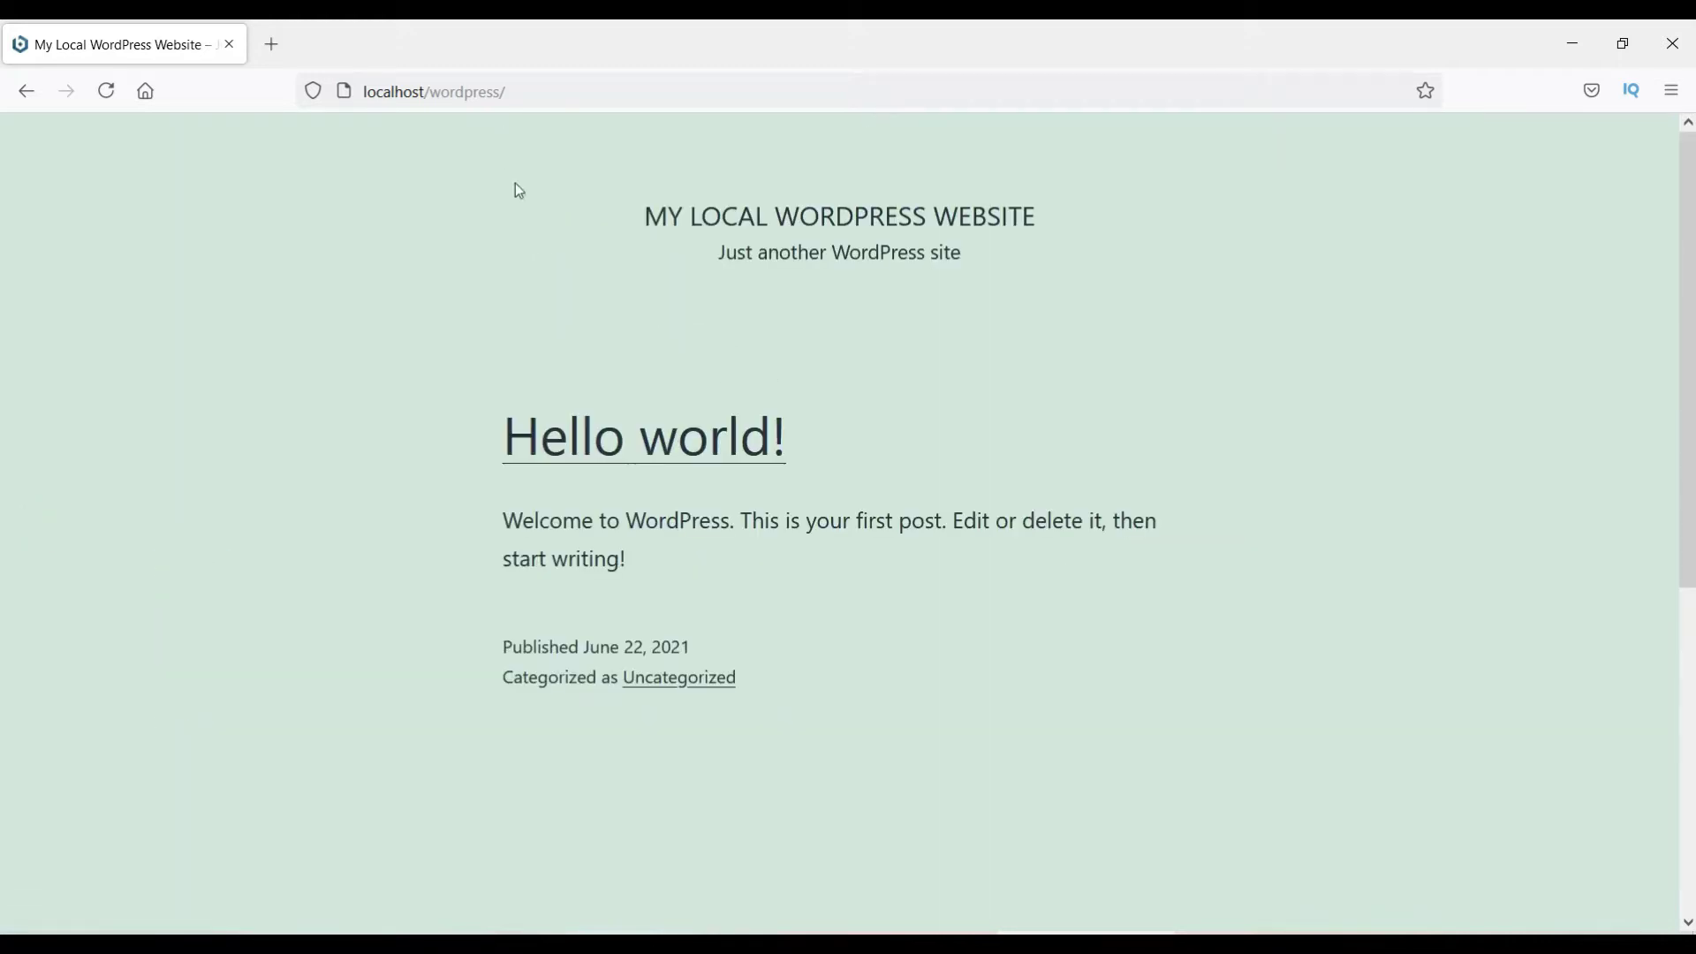
Step: Open the local site's login page at localhost/wordpress/login
{"action": "left_click", "coordinate": [546, 85]}
{"action": "left_click", "coordinate": [546, 86]}
{"action": "left_click", "coordinate": [646, 96]}
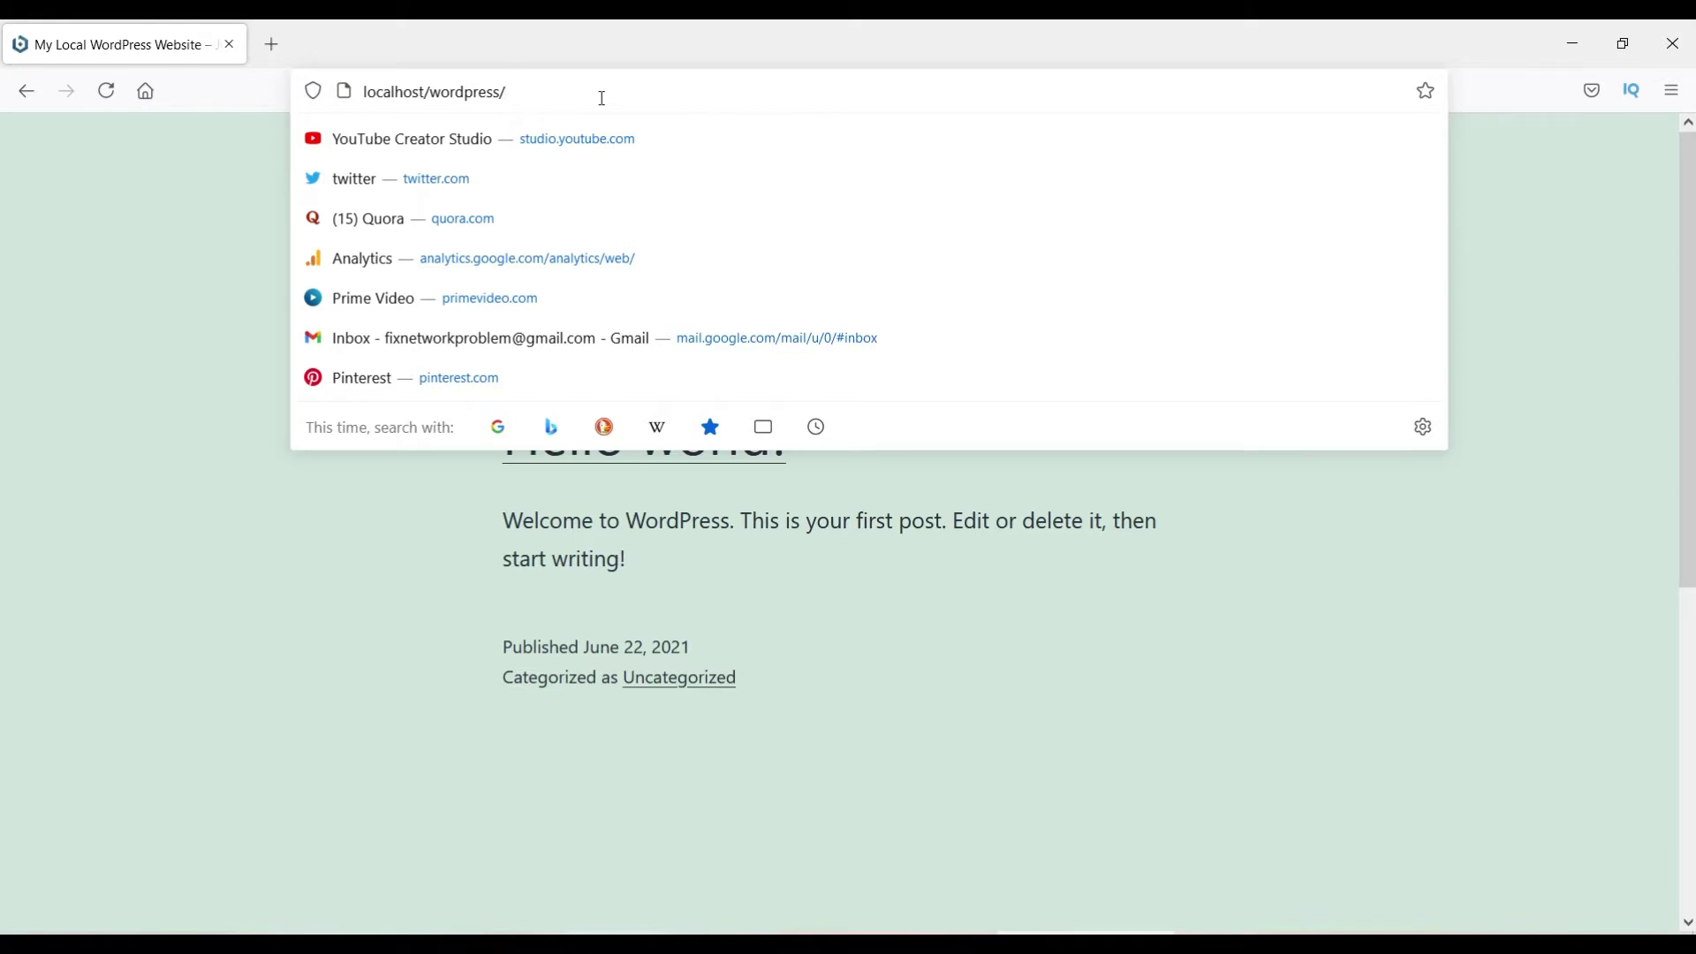
{"action": "type", "text": "wp"}
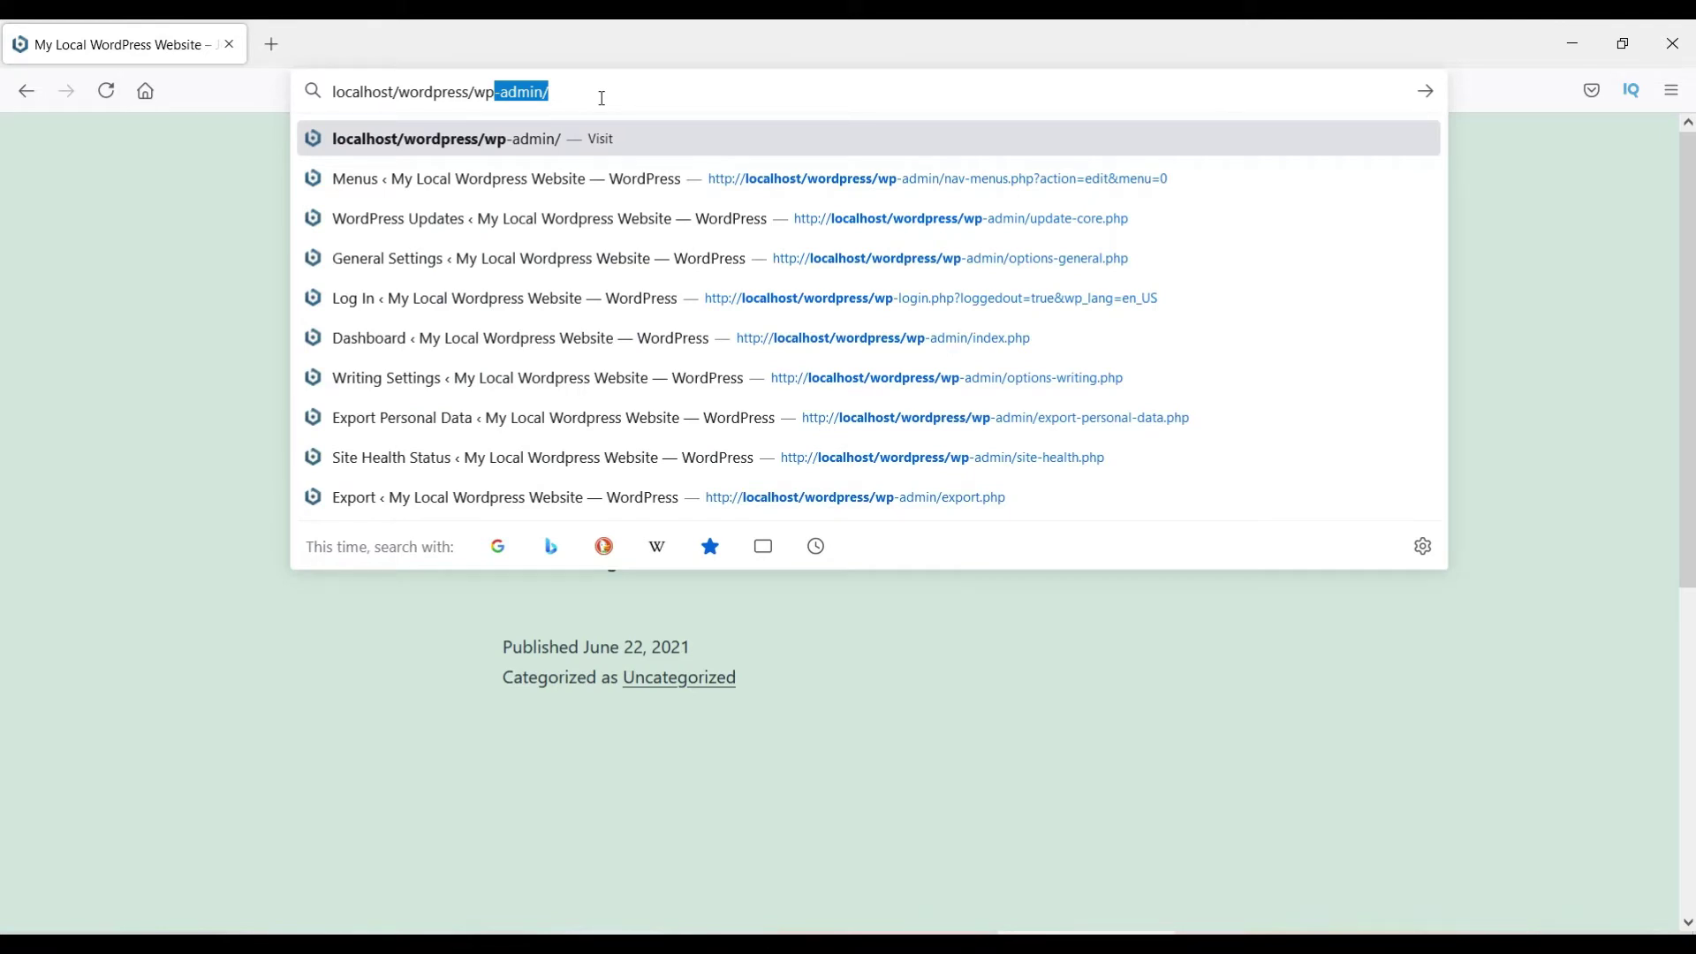
{"action": "type", "text": "-lo"}
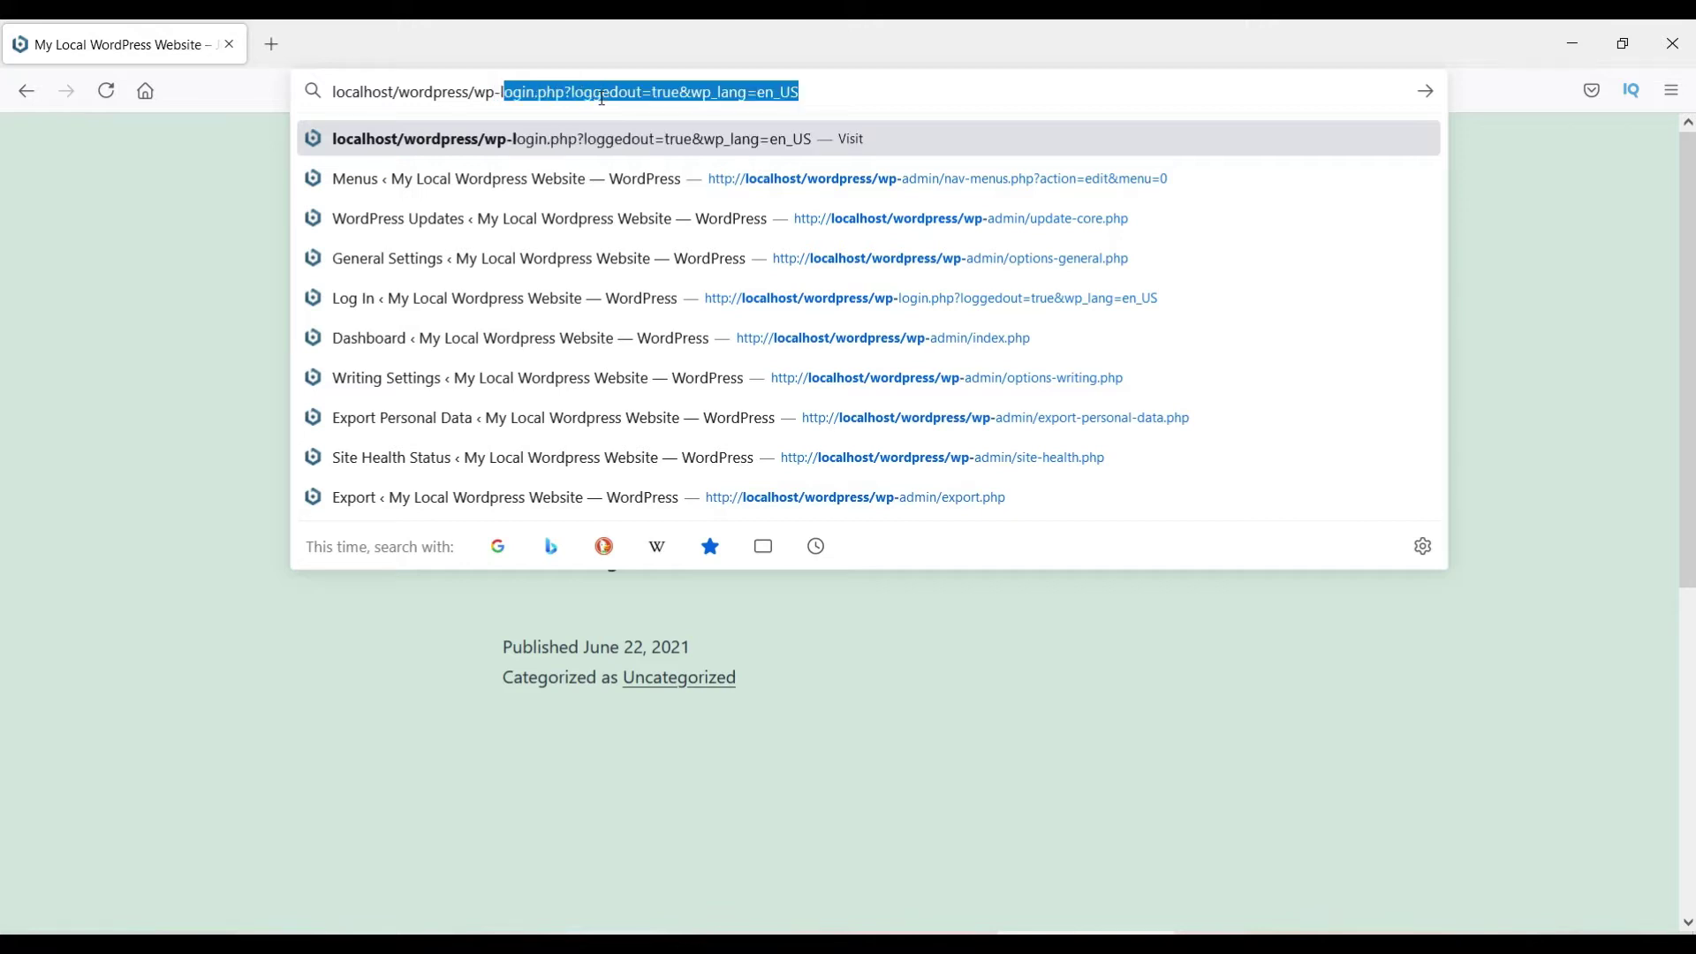
{"action": "key", "text": "BackSpace"}
{"action": "key", "text": "BackSpace"}
{"action": "key", "text": "BackSpace"}
{"action": "key", "text": "BackSpace"}
{"action": "key", "text": "BackSpace"}
{"action": "key", "text": "BackSpace"}
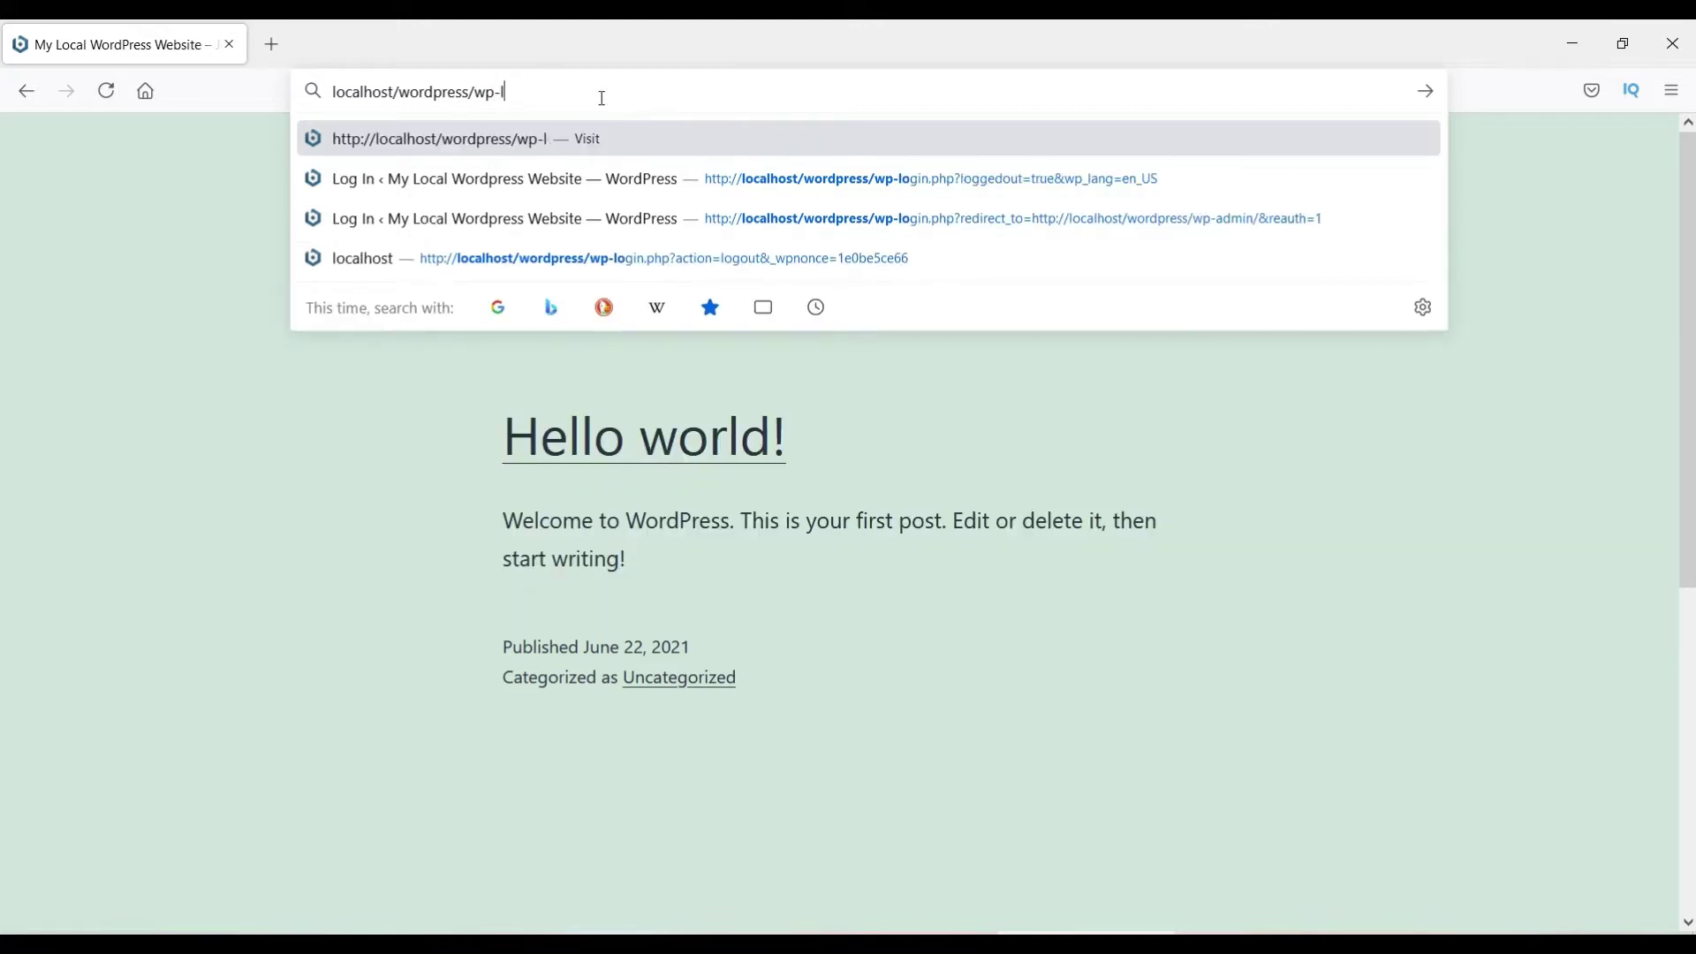
{"action": "type", "text": "login"}
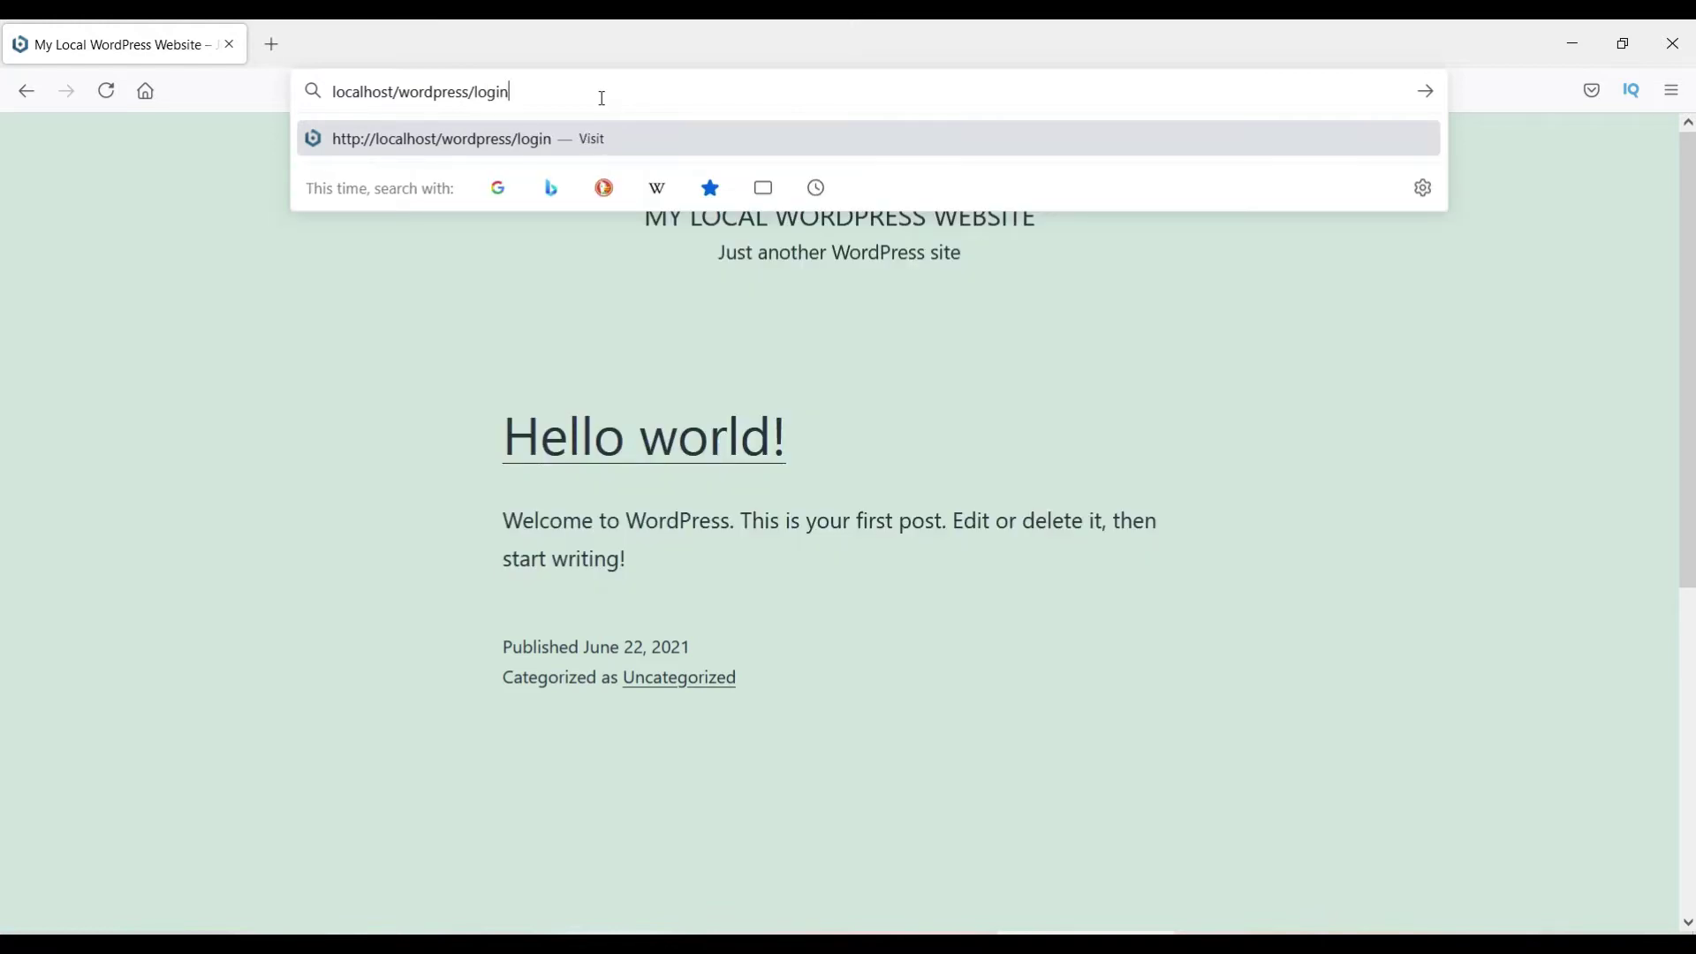
{"action": "key", "text": "Return"}
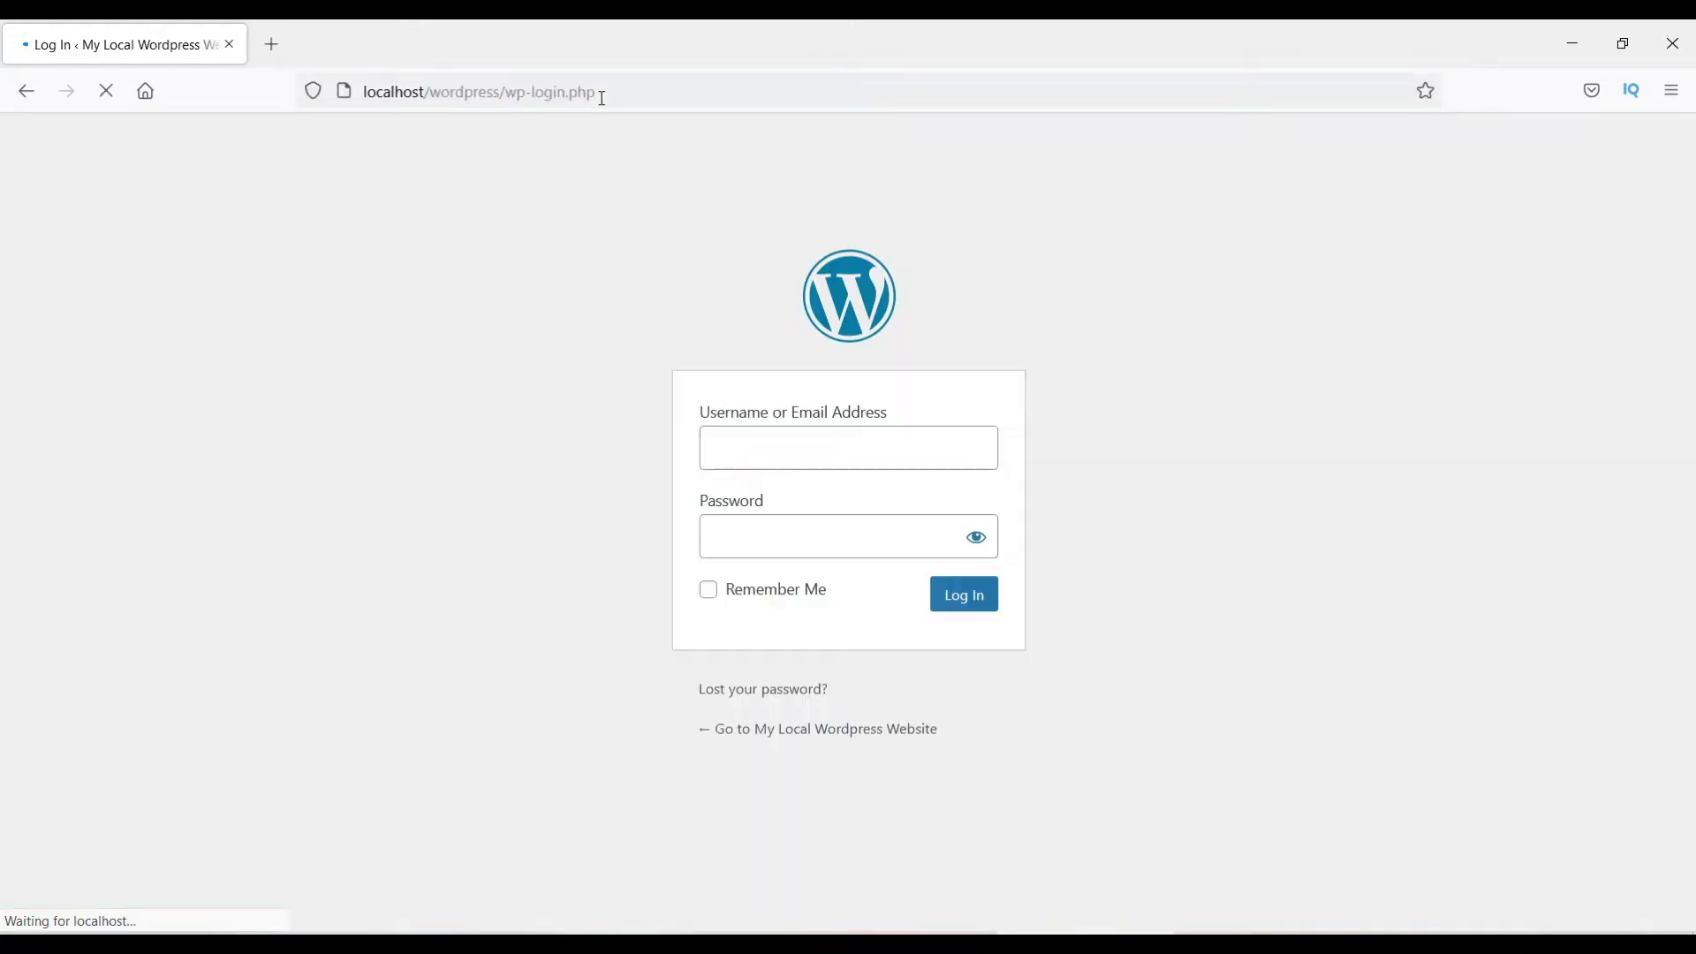
Step: Log in to the WordPress site with the username admin and the account password
{"action": "left_click", "coordinate": [749, 485]}
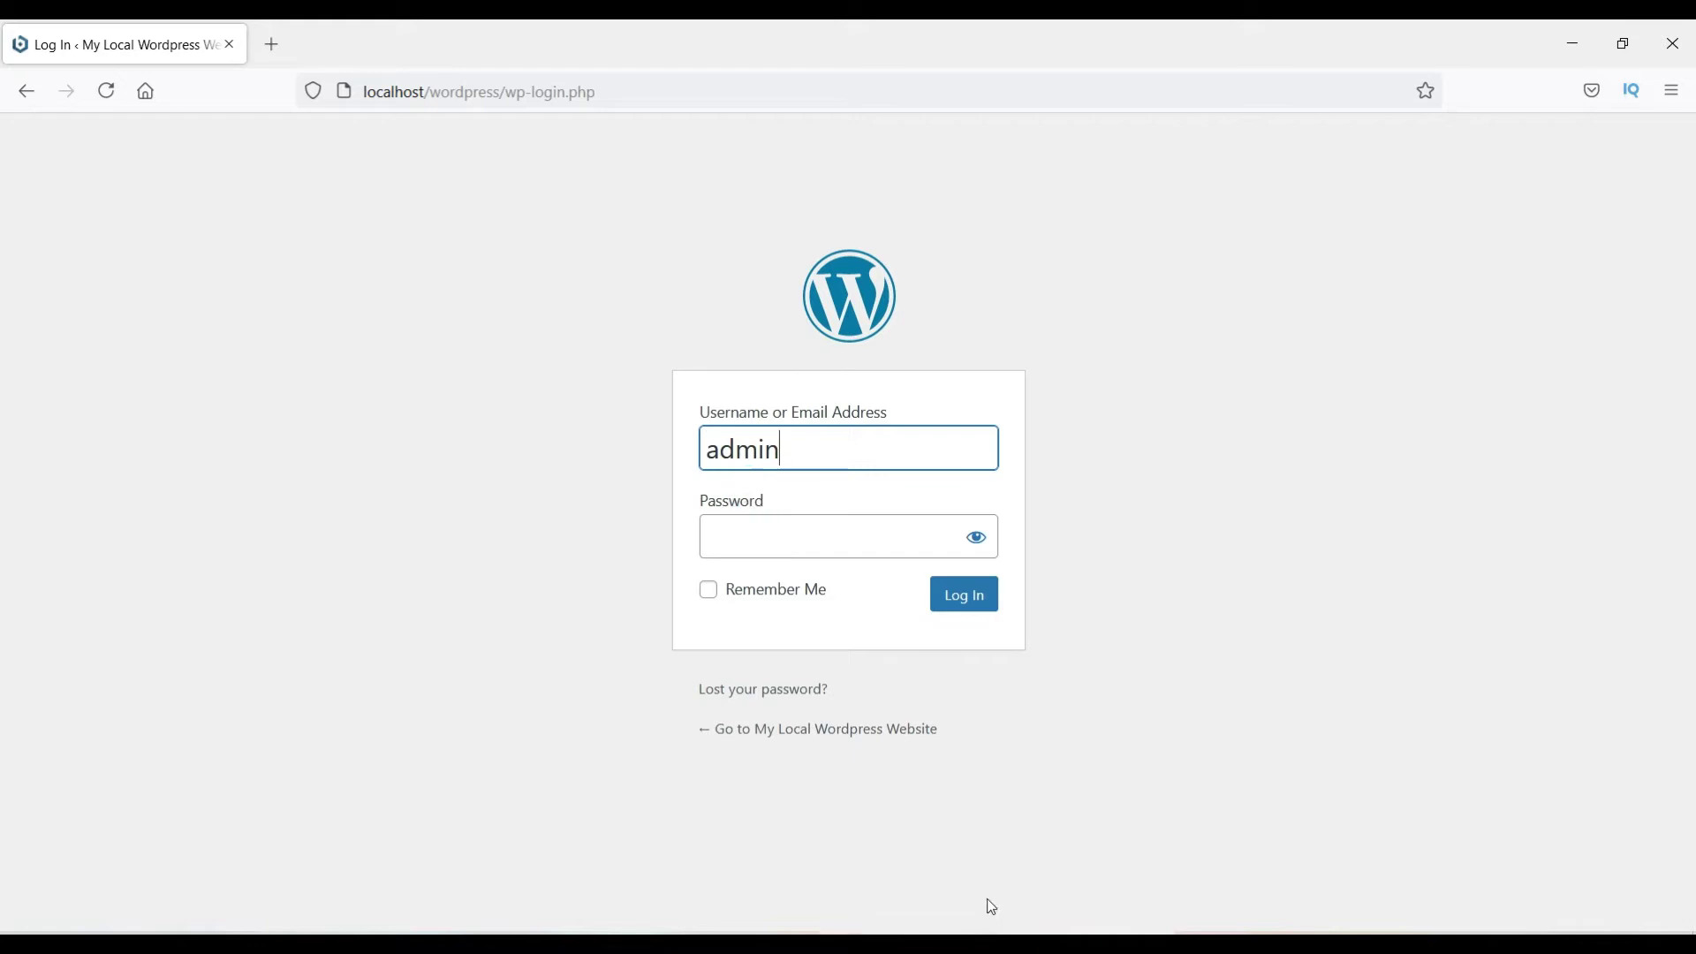
{"action": "left_click", "coordinate": [1338, 548]}
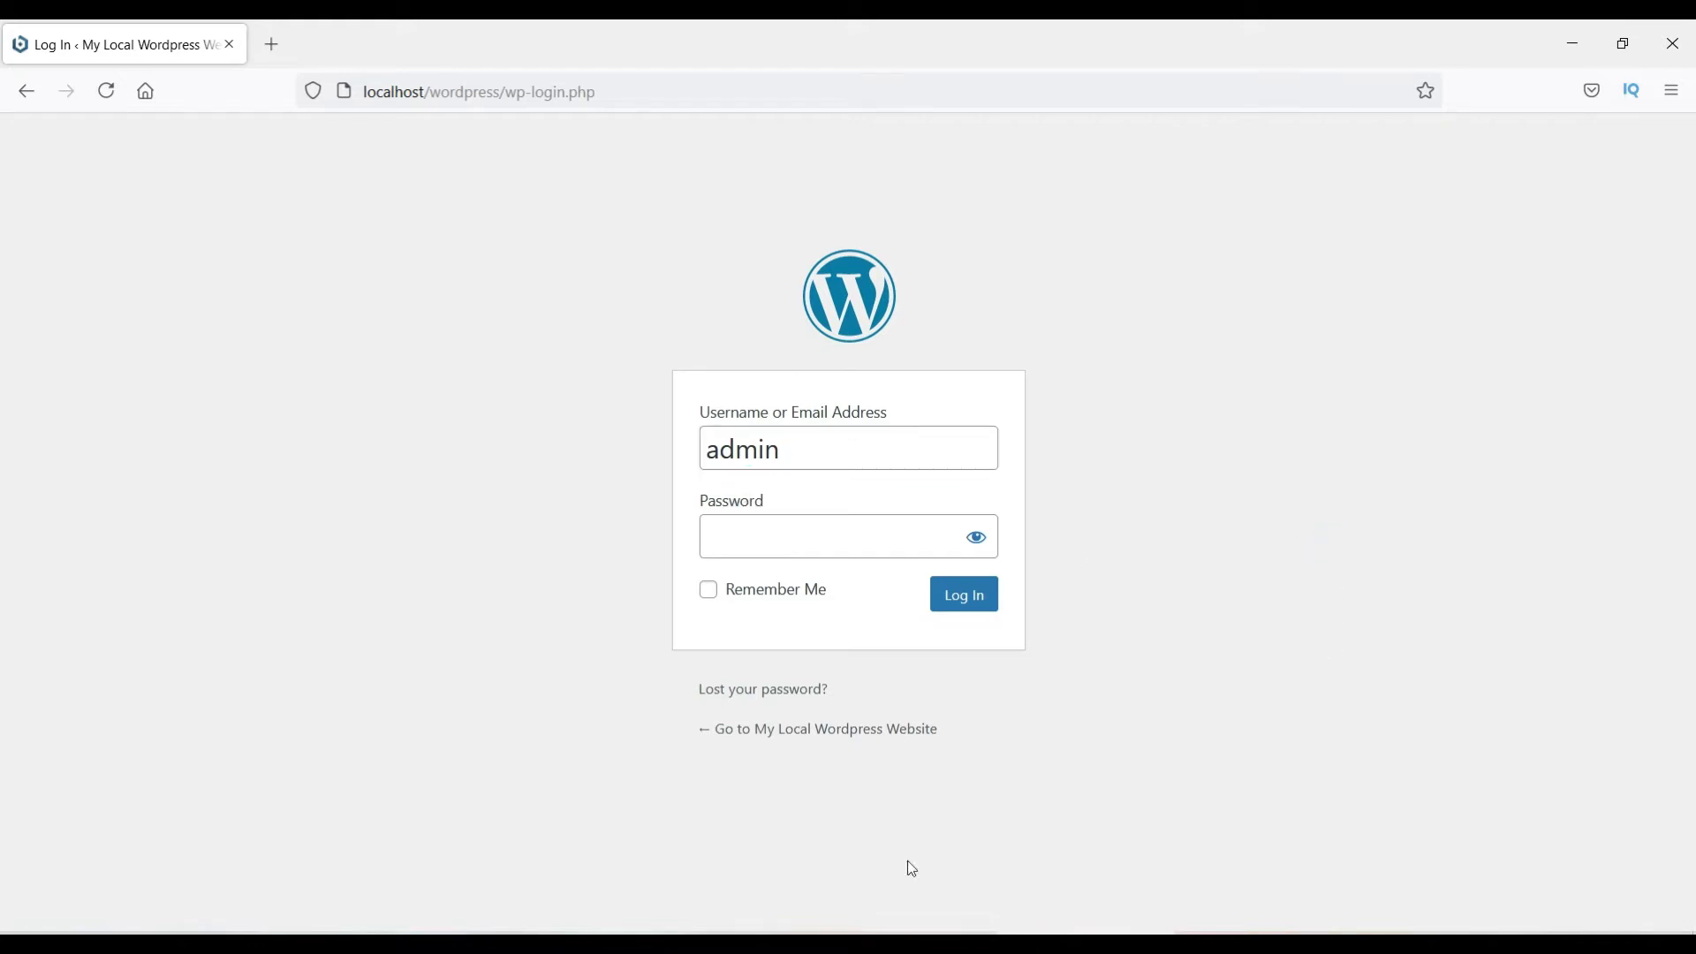
{"action": "left_click", "coordinate": [777, 535]}
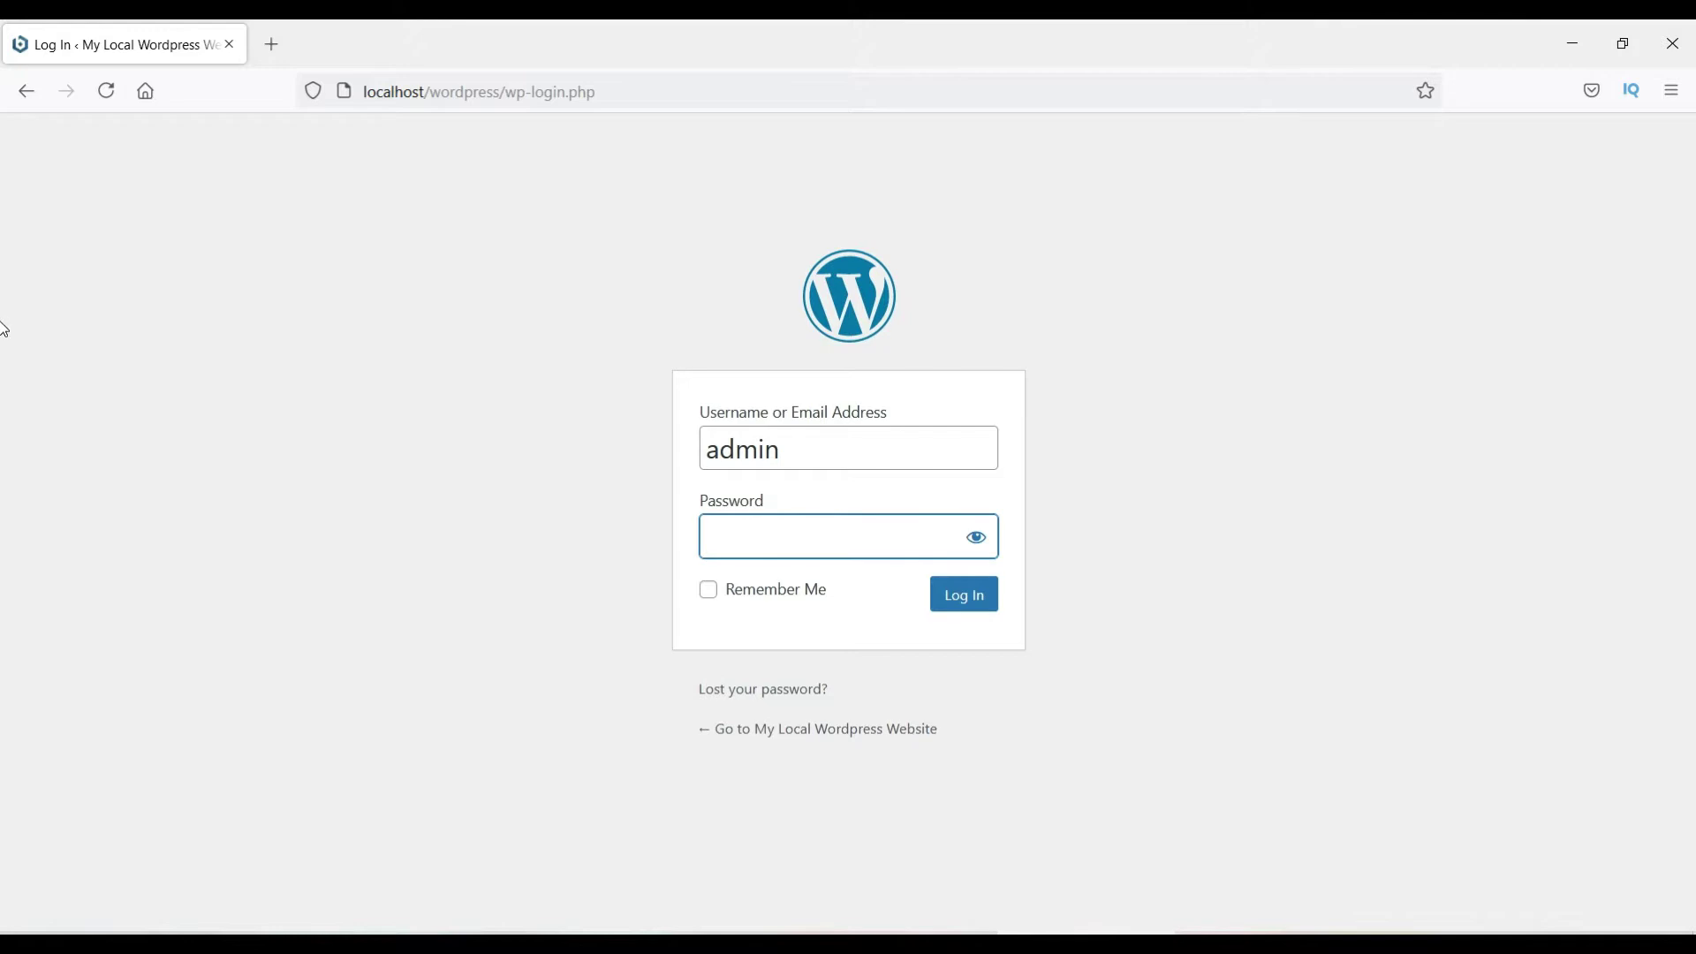
{"action": "key", "text": "ctrl+v"}
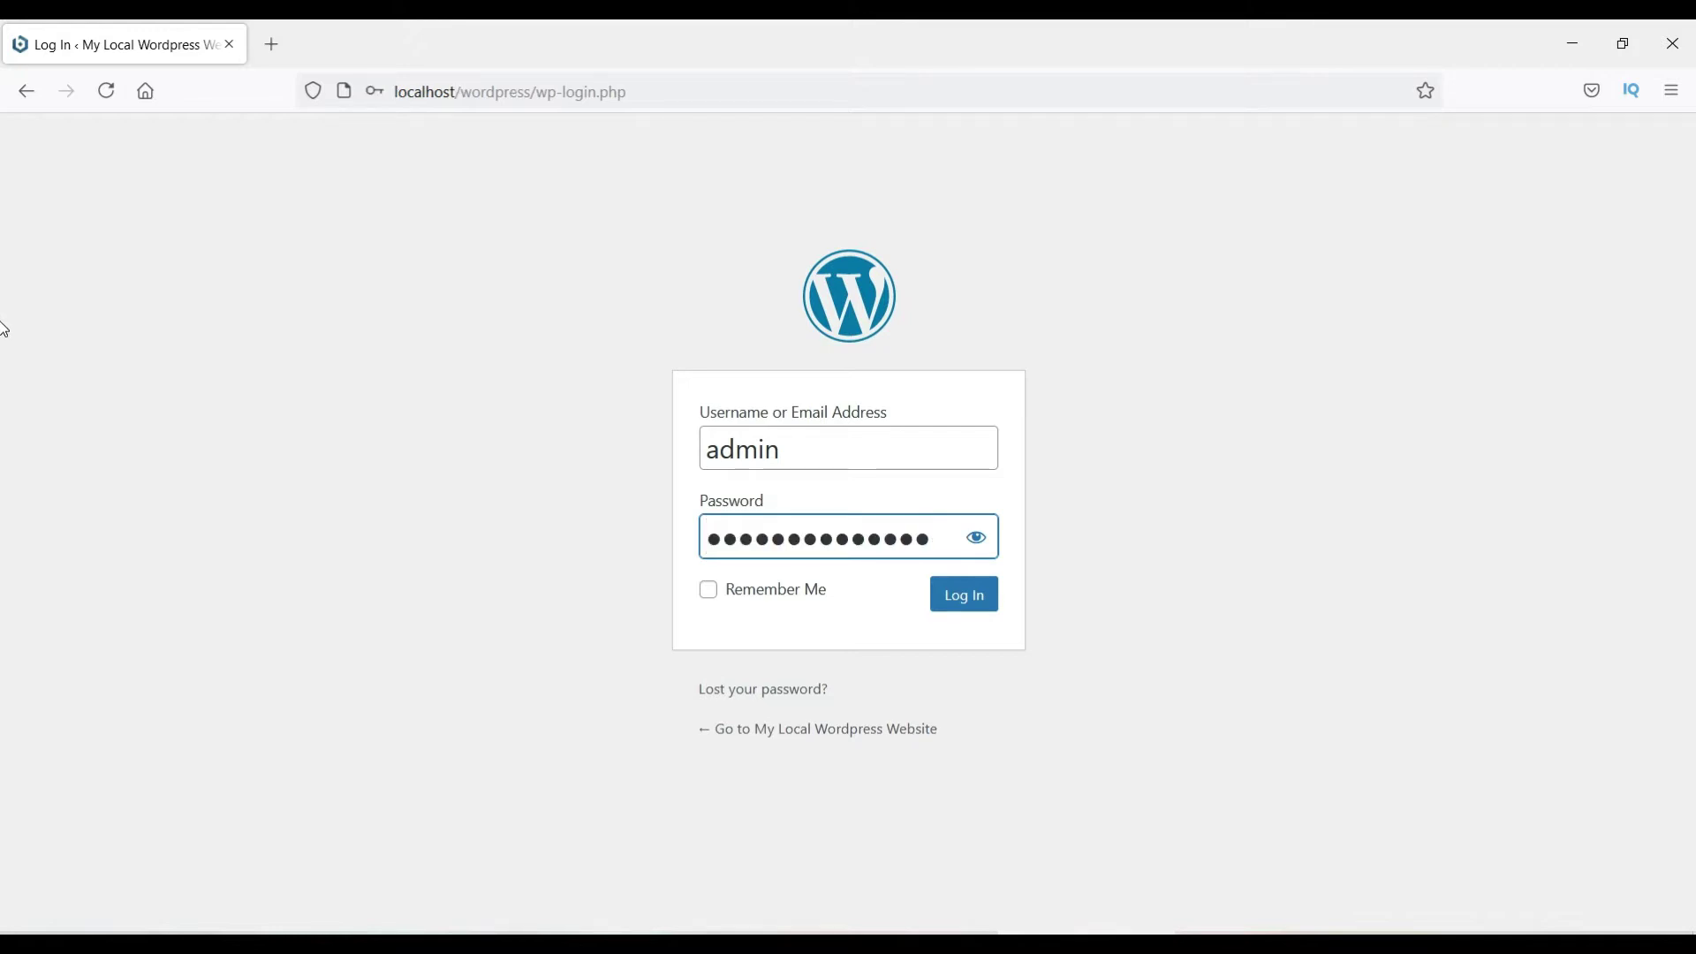
{"action": "key", "text": "Return"}
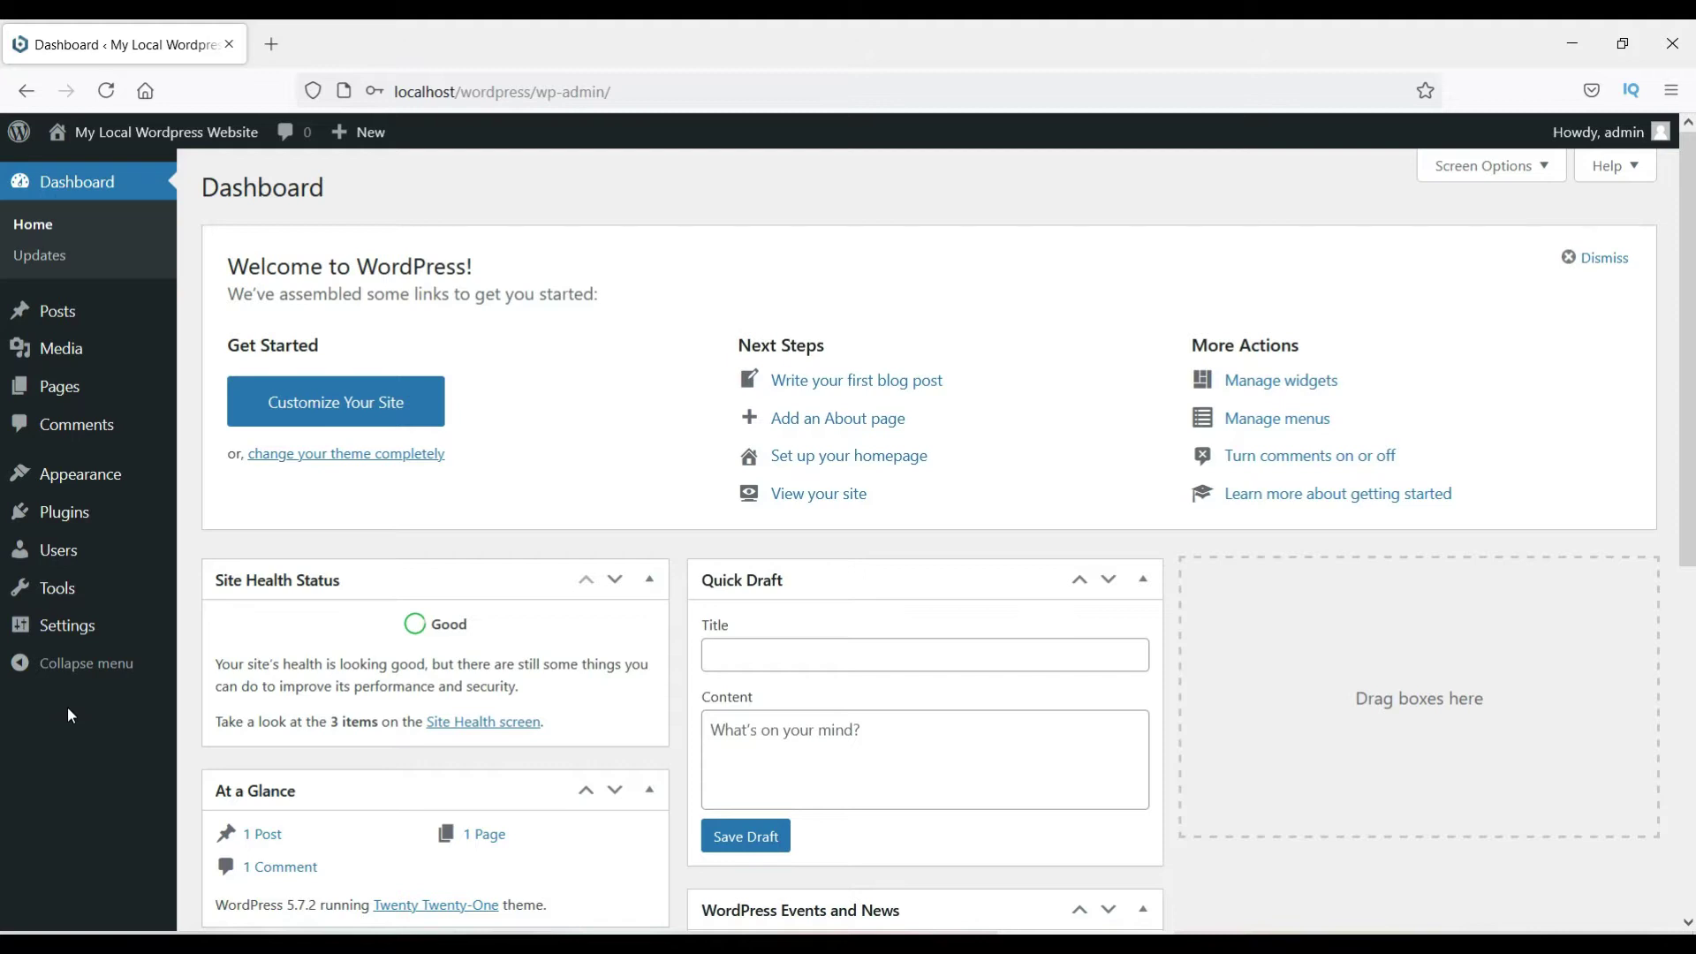
Step: Visit the local site in a new browser tab and look through its homepage while logged in
{"action": "mouse_move", "coordinate": [96, 152]}
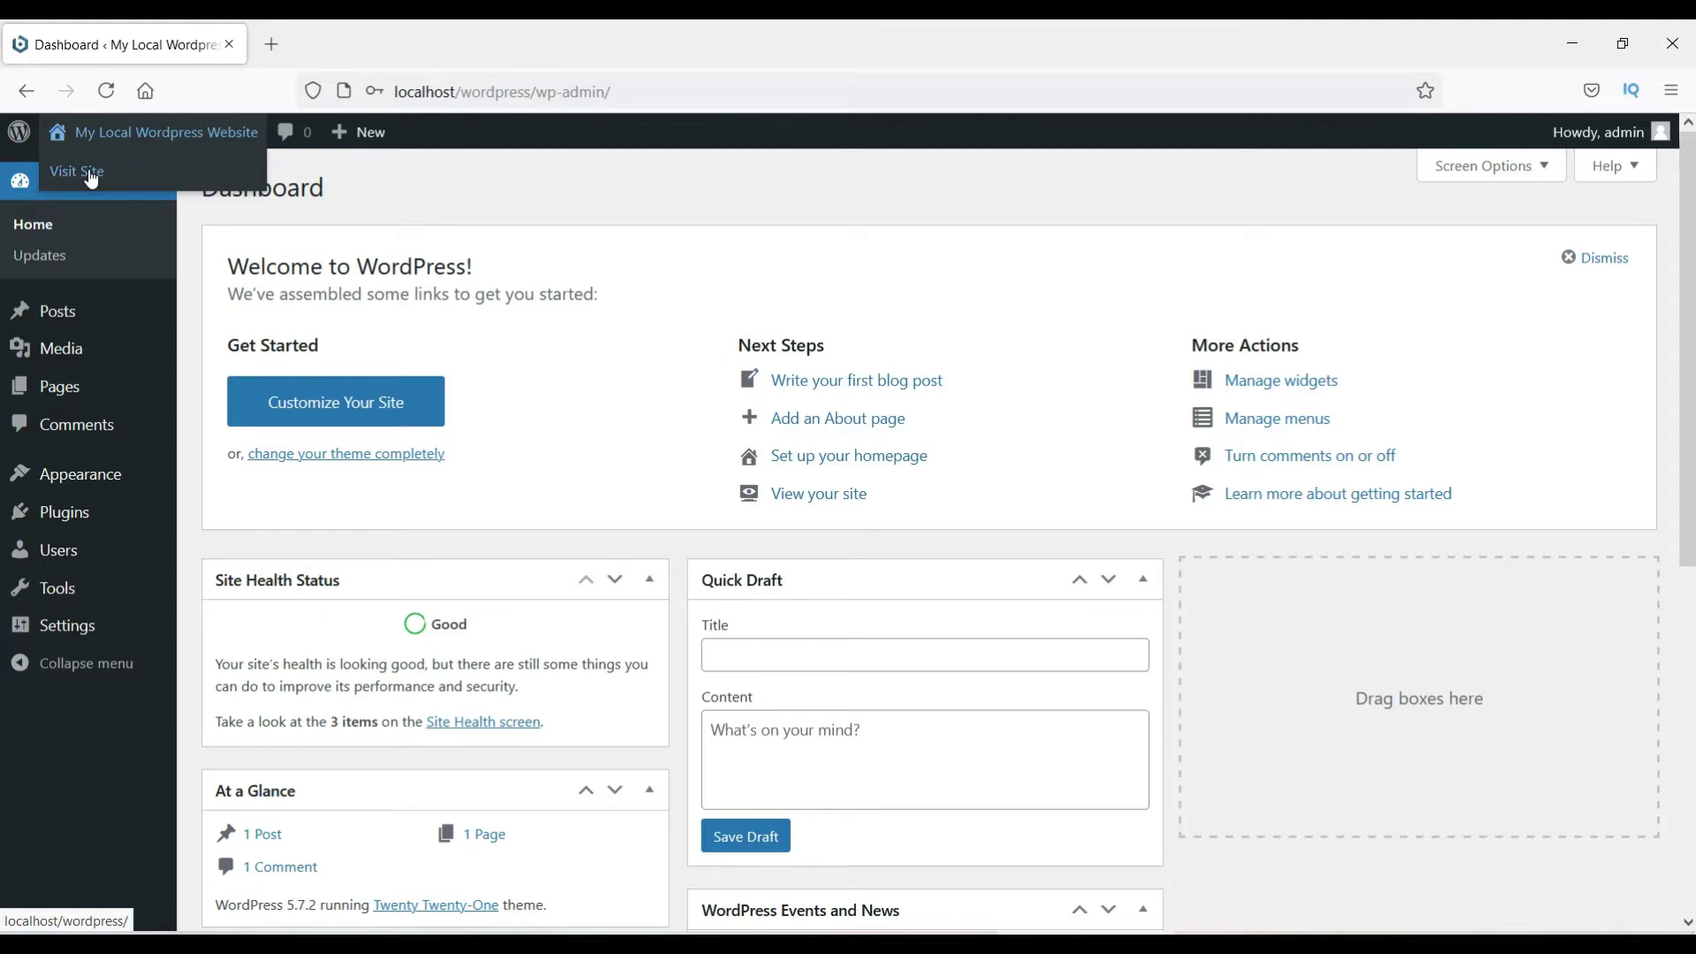
{"action": "right_click", "coordinate": [91, 174]}
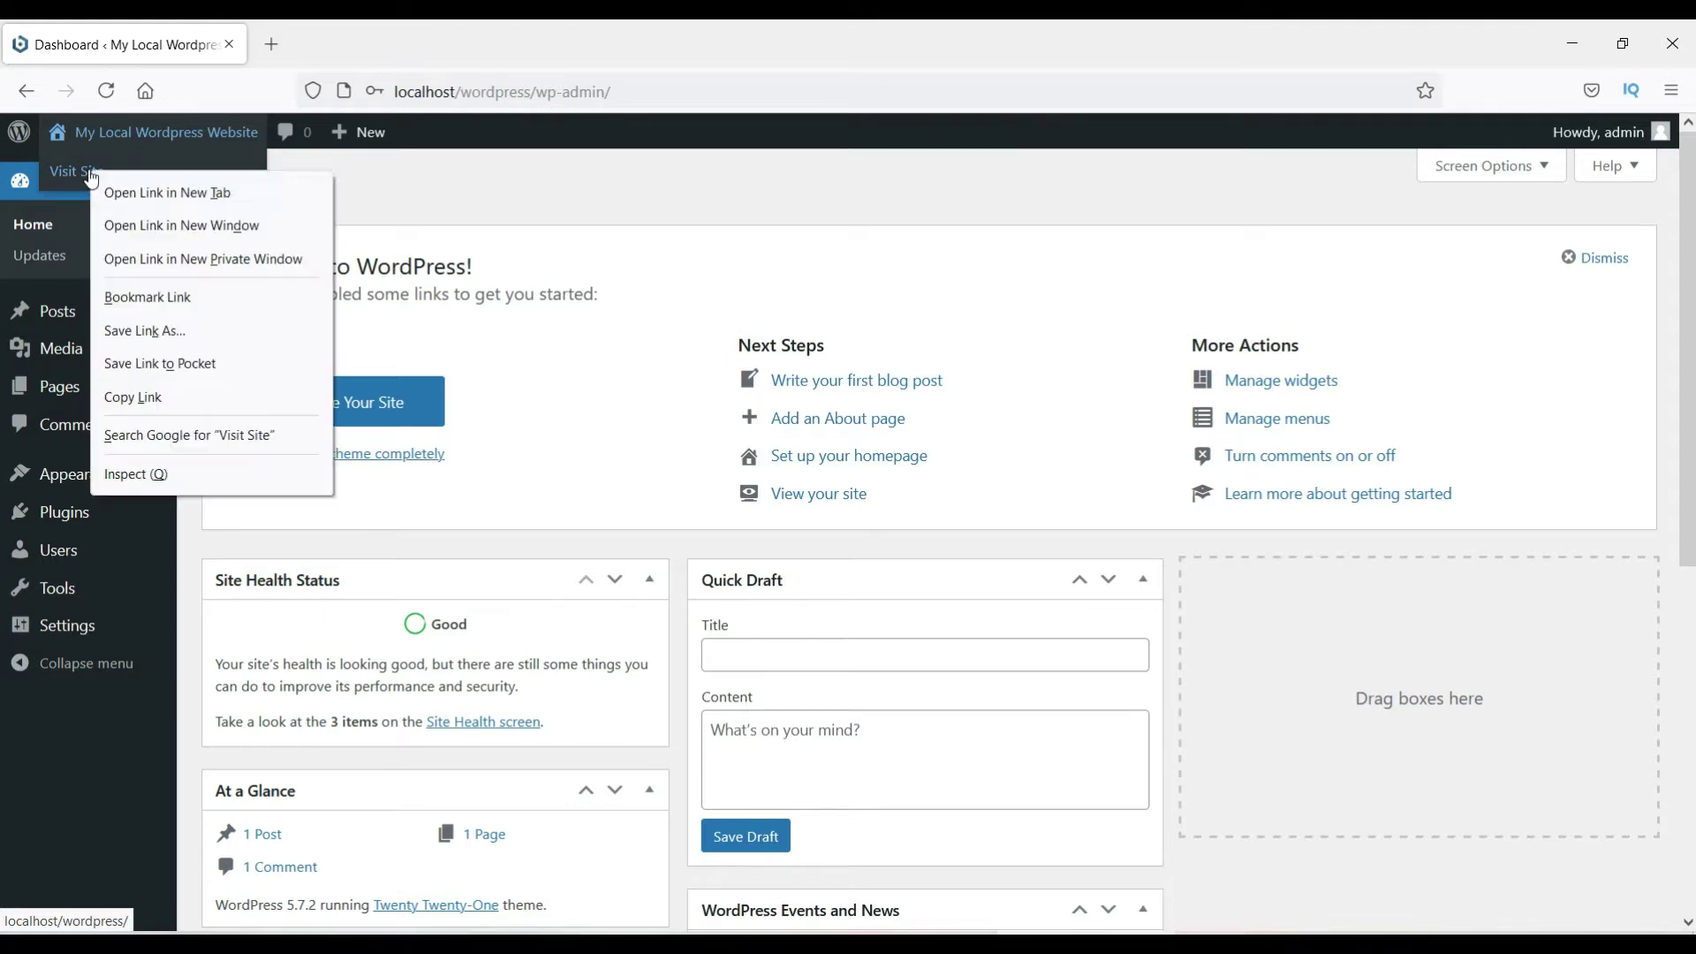
{"action": "left_click", "coordinate": [151, 202]}
{"action": "left_click", "coordinate": [371, 44]}
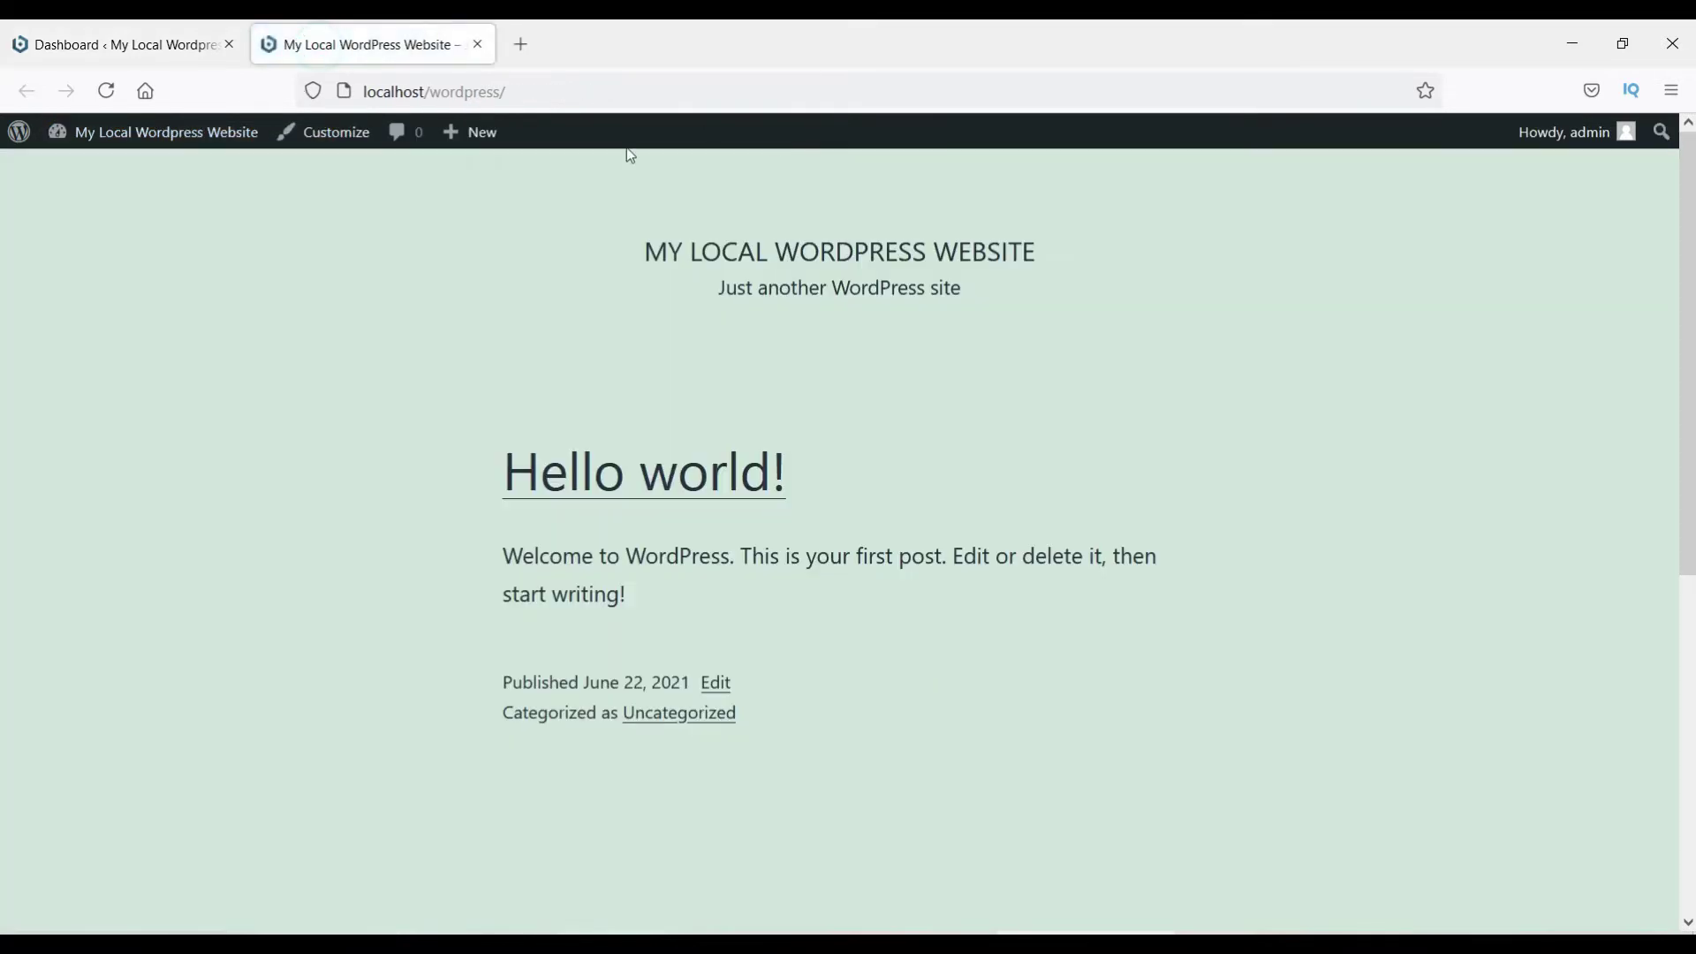
{"action": "scroll", "coordinate": [935, 442], "scroll_direction": "down", "scroll_amount": 10}
{"action": "scroll", "coordinate": [935, 442], "scroll_direction": "up", "scroll_amount": 10}
Step: Return to the dashboard tab and open the WordPress Updates page
{"action": "left_click", "coordinate": [131, 46]}
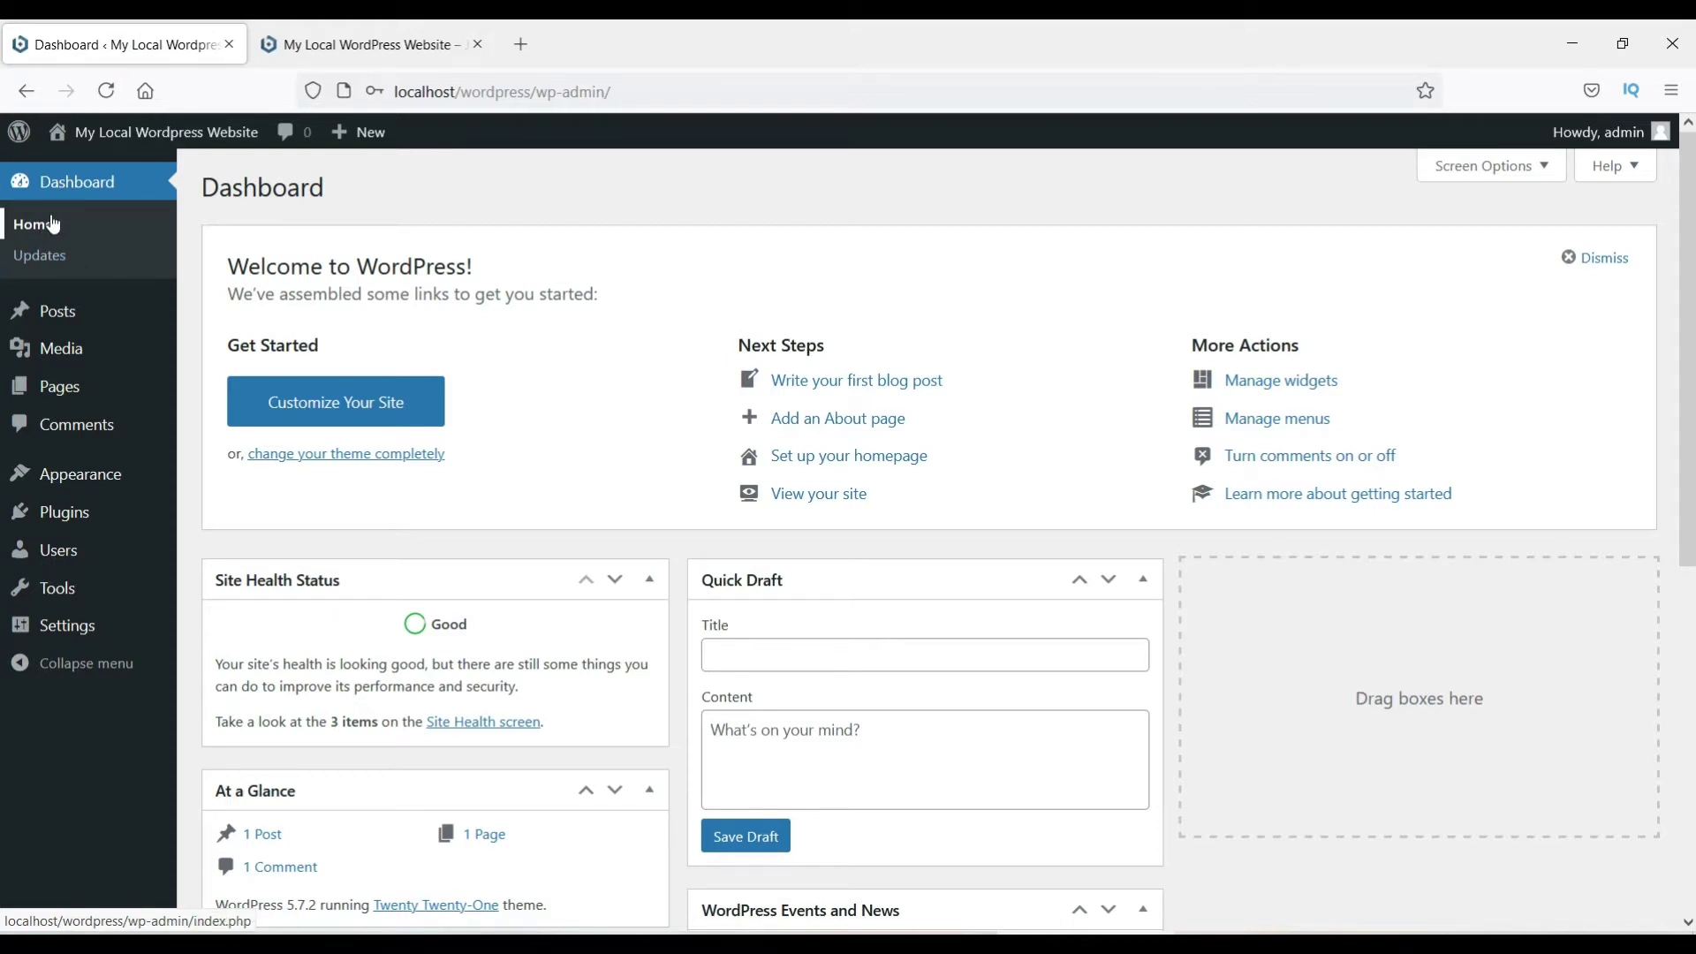
{"action": "left_click", "coordinate": [35, 260]}
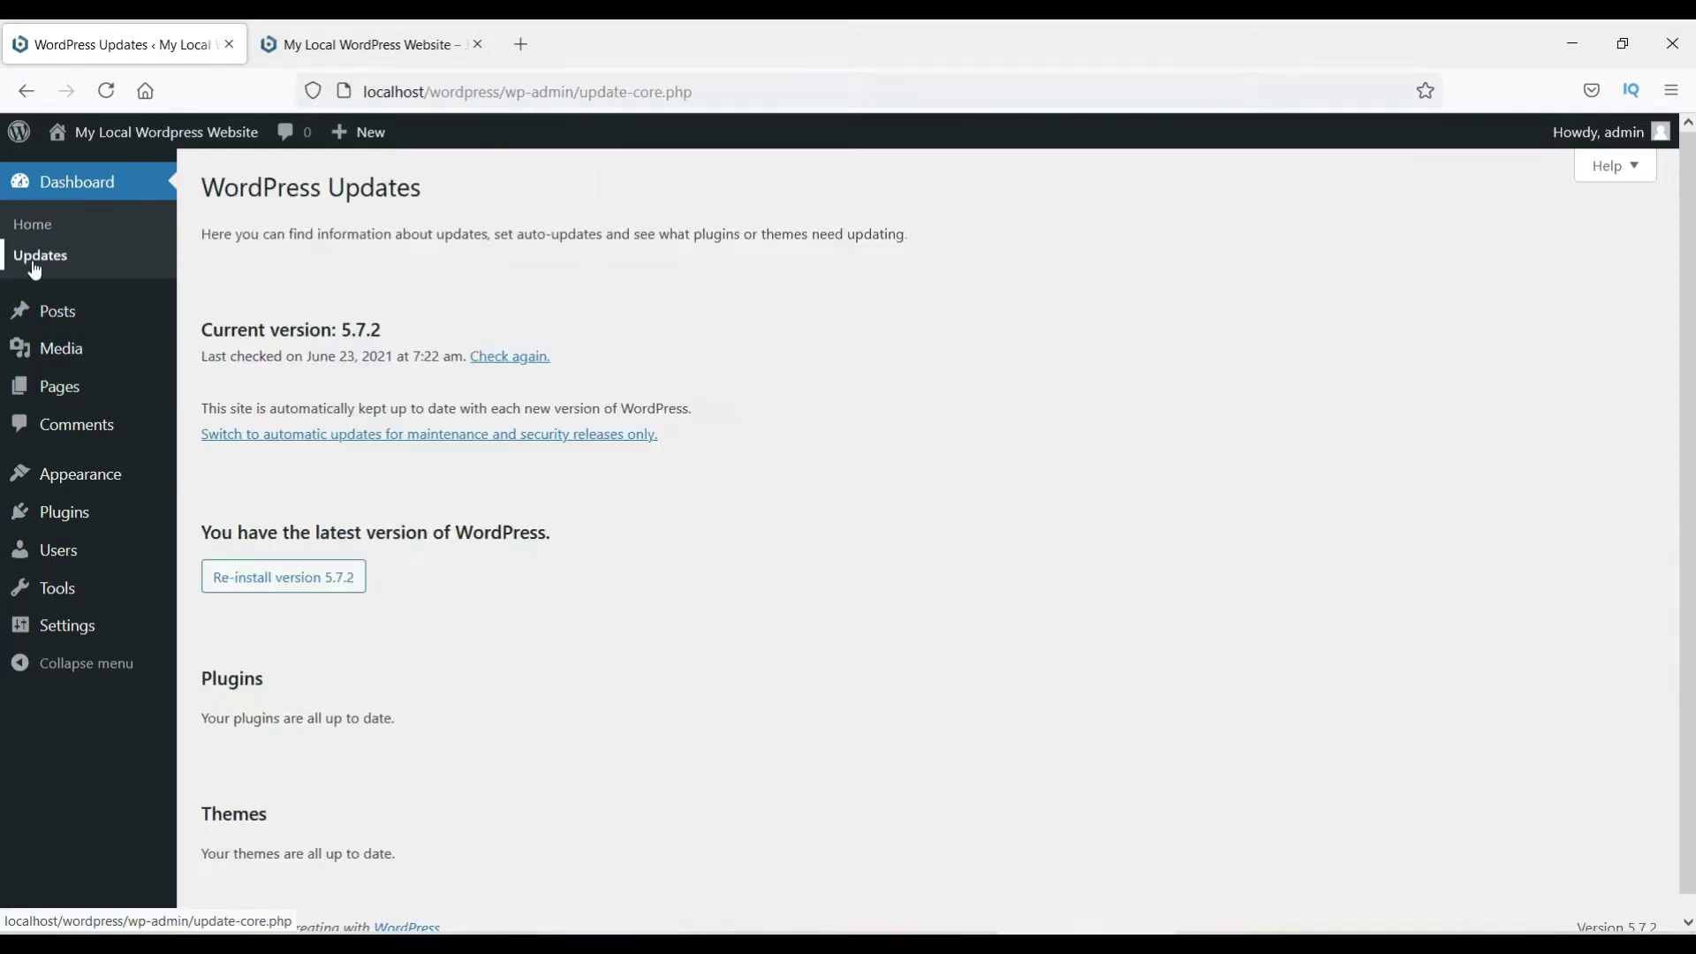
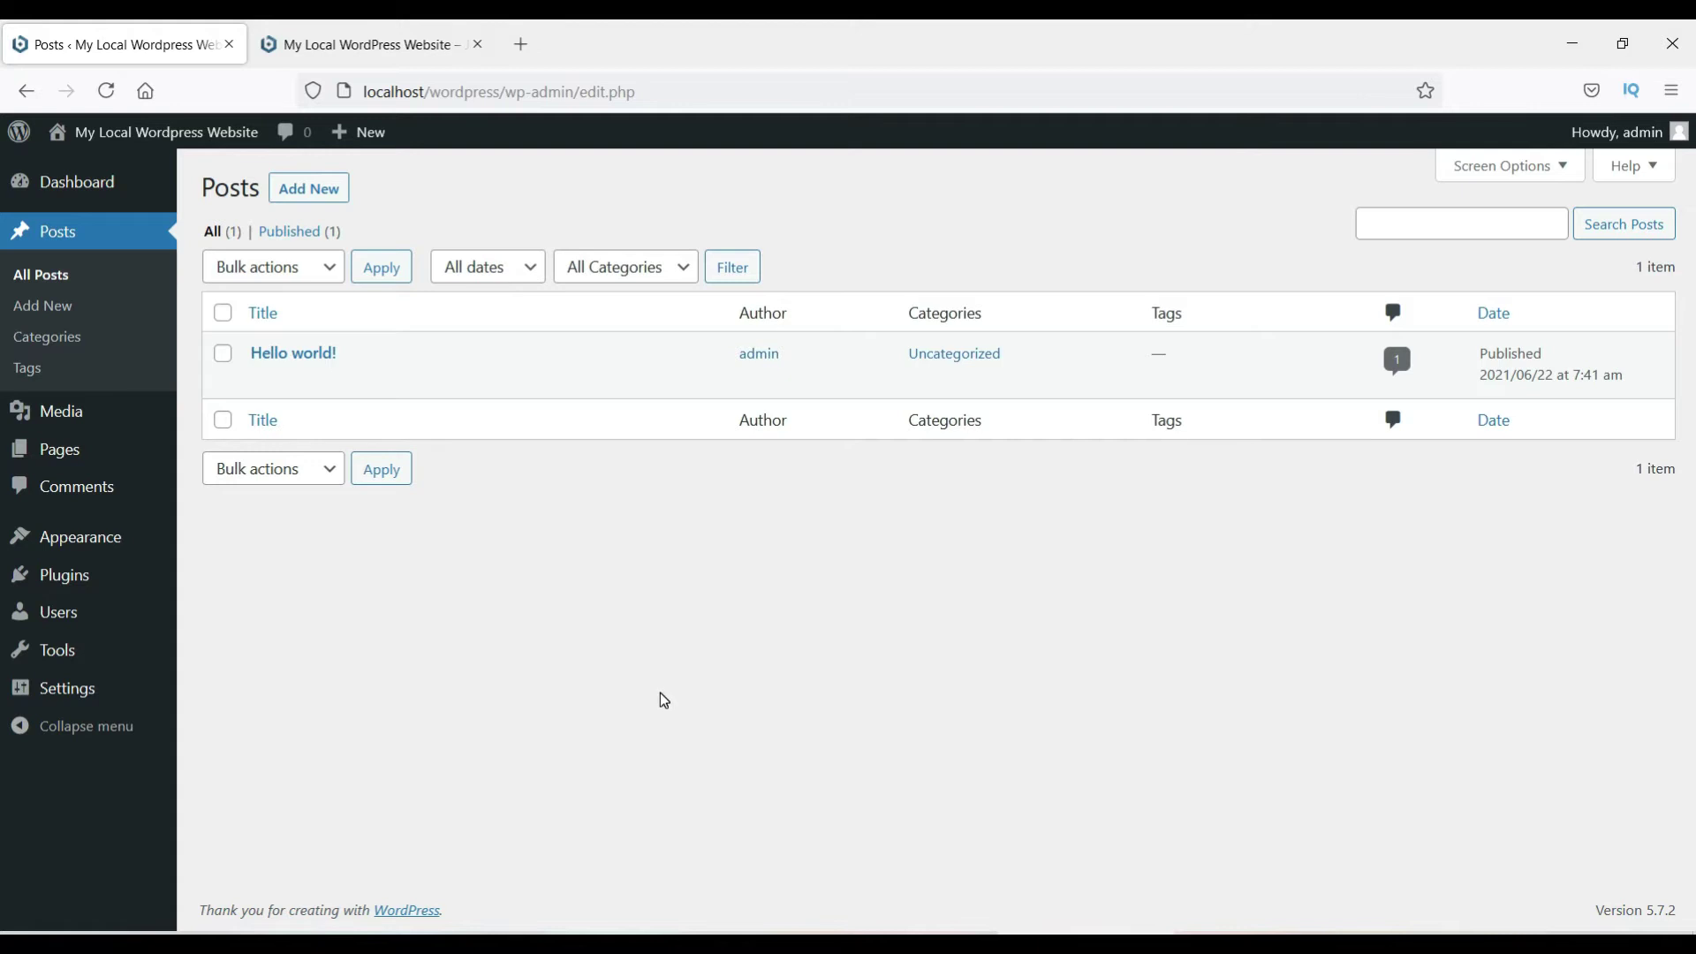
Step: Open the website freetrialplans.com in a new browser tab
{"action": "left_click", "coordinate": [520, 45]}
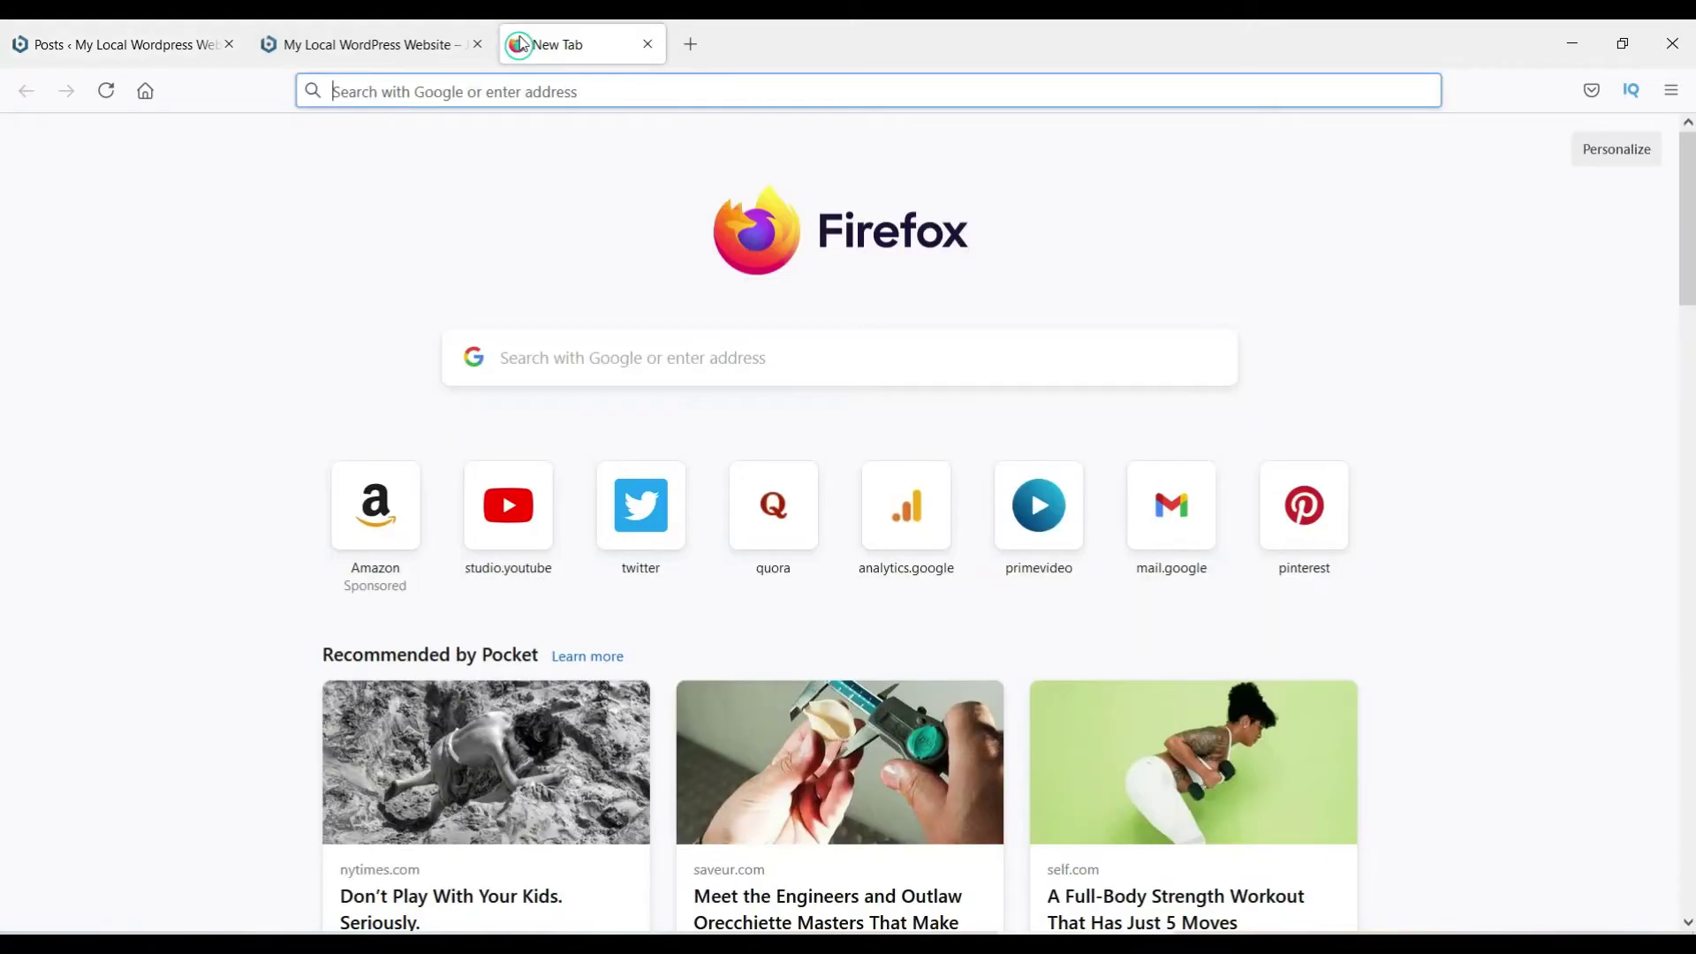
{"action": "type", "text": "freetrialplans.com"}
{"action": "key", "text": "Return"}
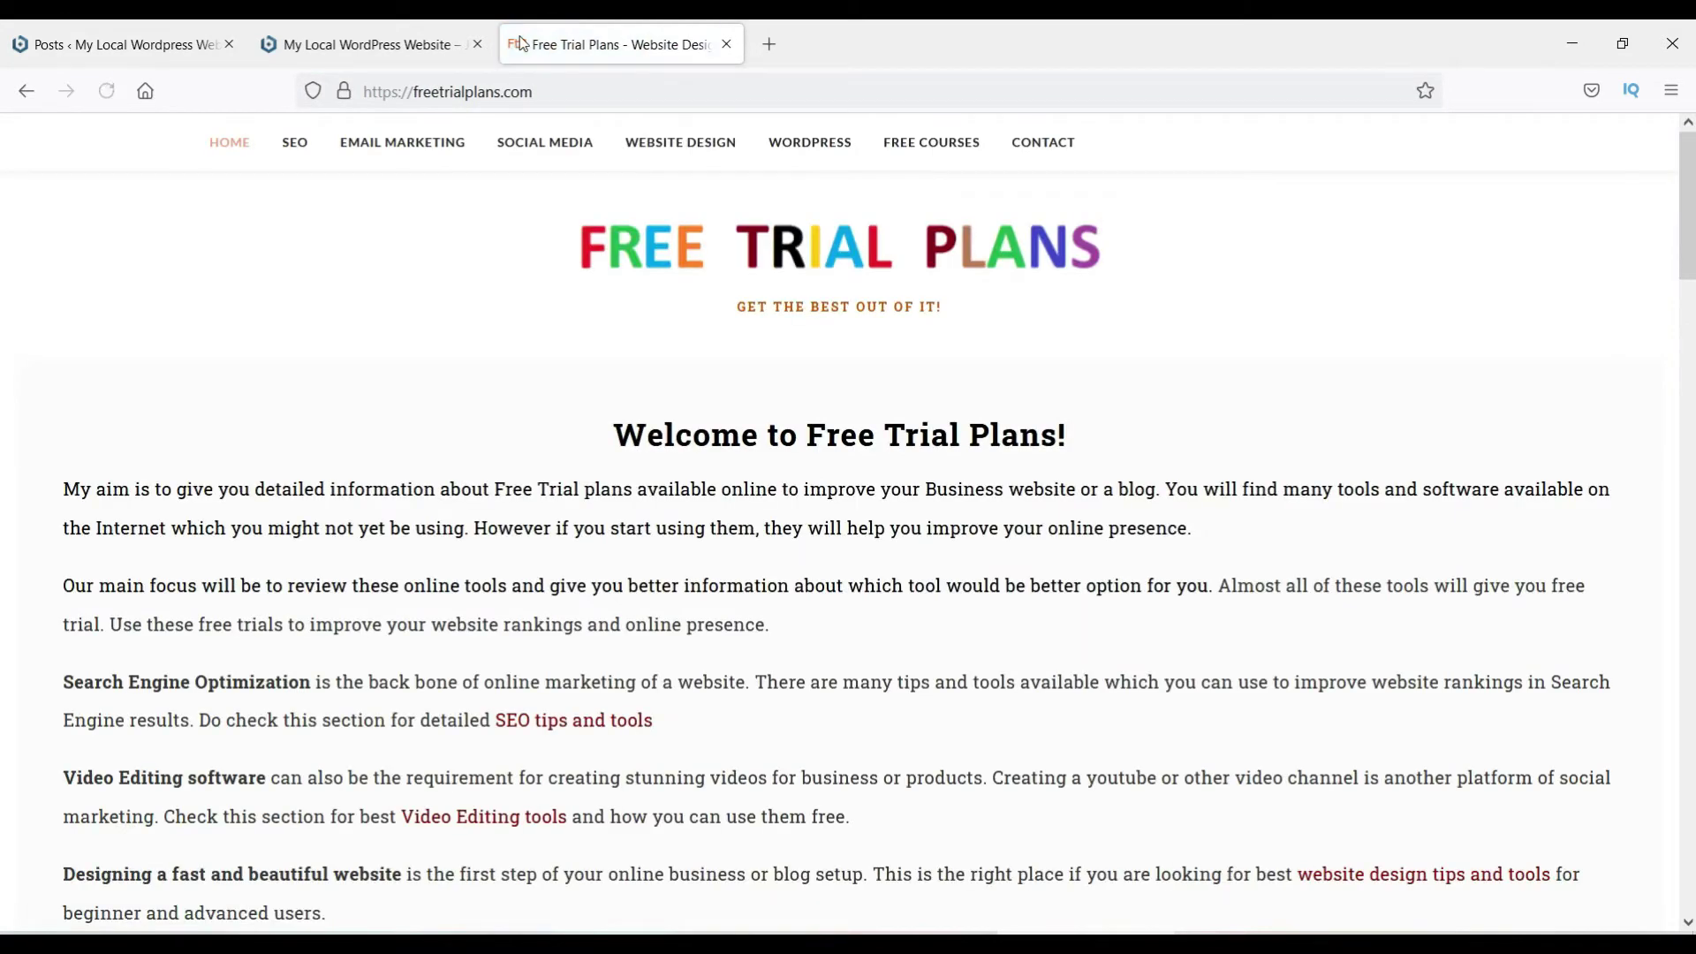
Step: Look through the Free Trial Plans homepage, from the welcome text to the Featured Tips and Tools articles
{"action": "scroll", "coordinate": [1113, 425], "scroll_direction": "down", "scroll_amount": 4}
{"action": "scroll", "coordinate": [1387, 460], "scroll_direction": "up", "scroll_amount": 4}
{"action": "scroll", "coordinate": [1239, 476], "scroll_direction": "down", "scroll_amount": 10}
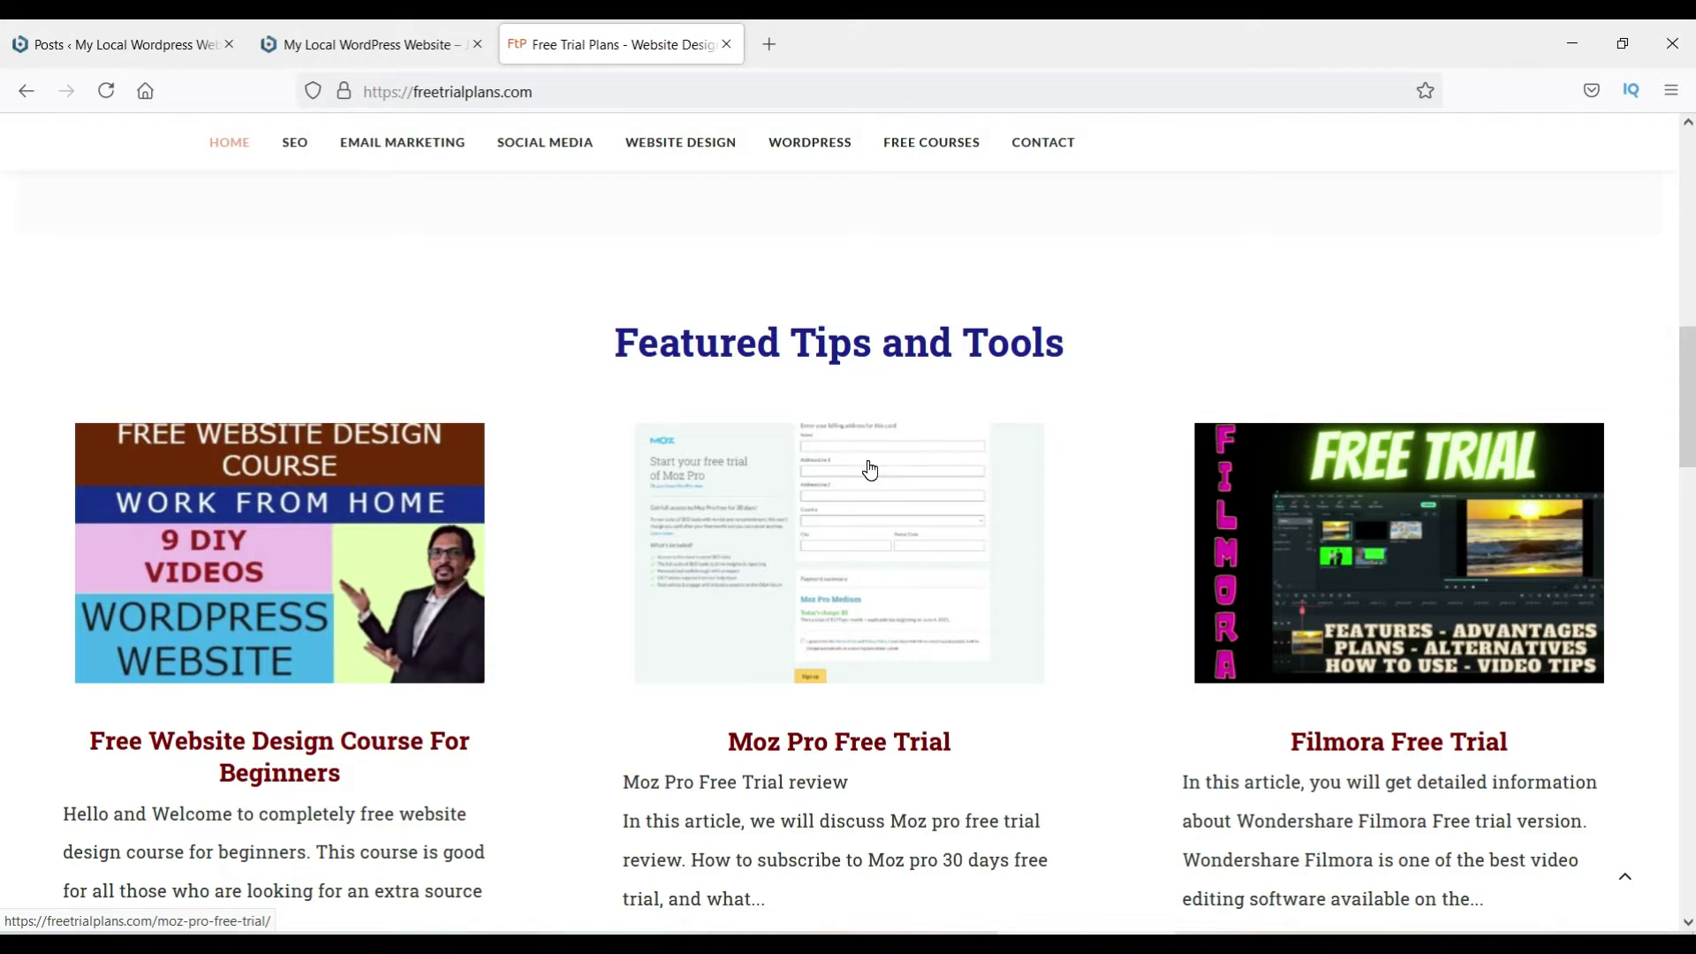
{"action": "scroll", "coordinate": [782, 405], "scroll_direction": "down", "scroll_amount": 6}
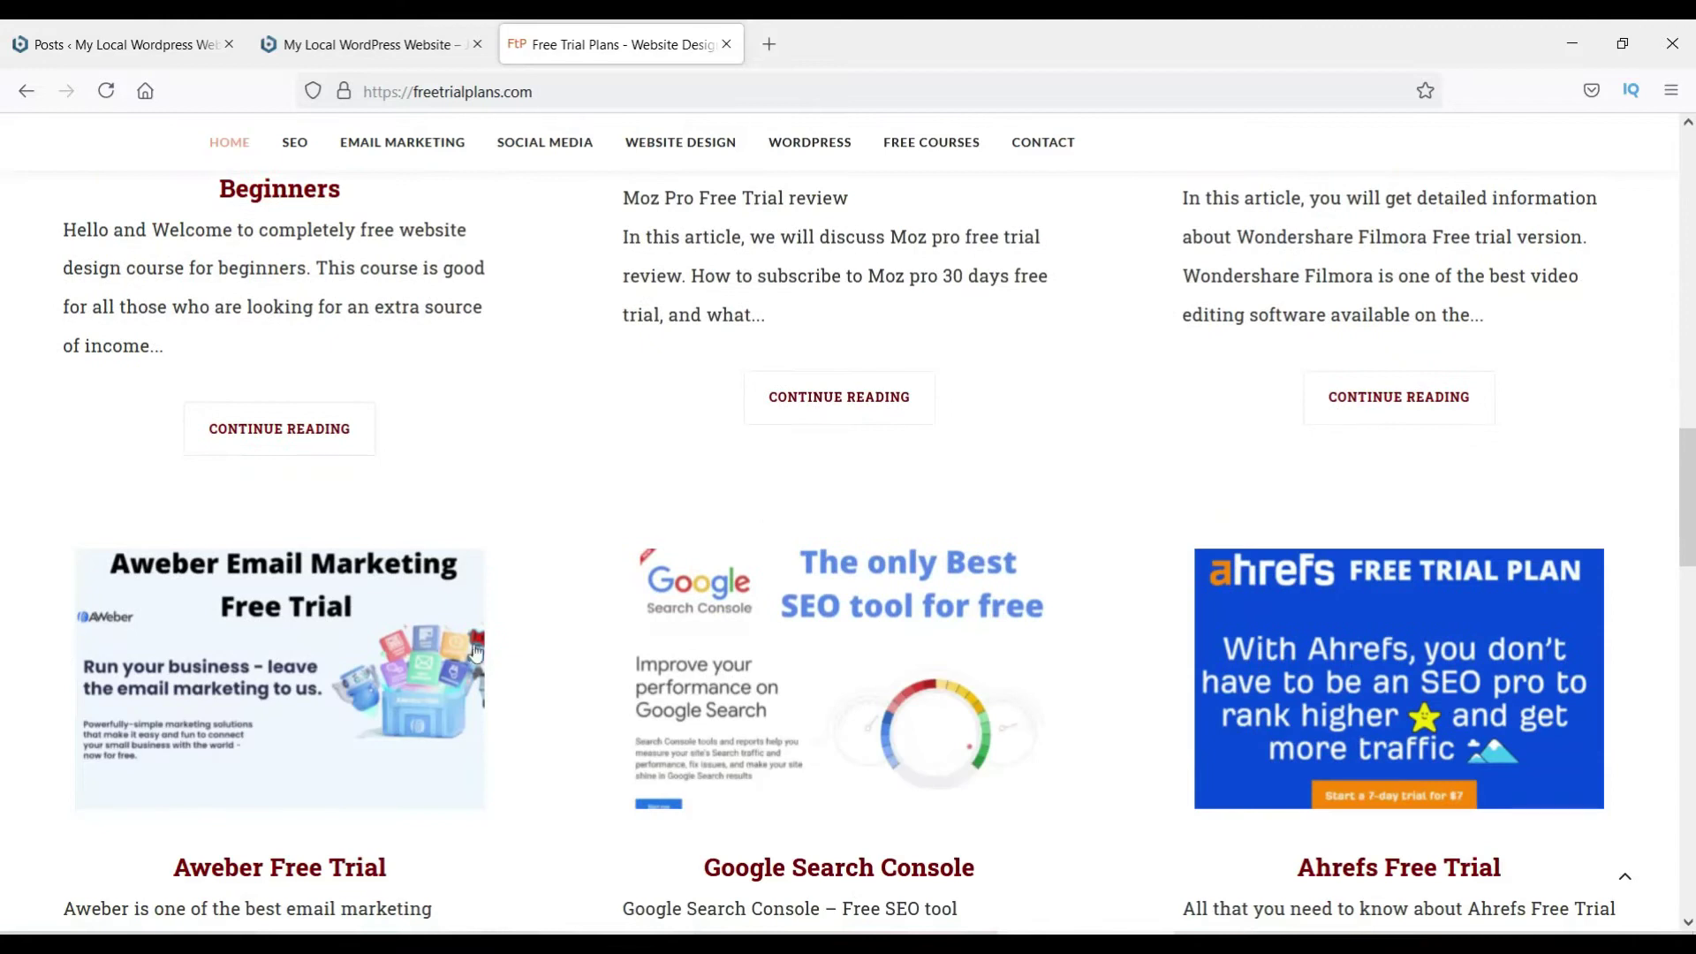
{"action": "scroll", "coordinate": [1427, 511], "scroll_direction": "down", "scroll_amount": 2}
{"action": "scroll", "coordinate": [1396, 519], "scroll_direction": "down", "scroll_amount": 4}
{"action": "scroll", "coordinate": [1187, 480], "scroll_direction": "up", "scroll_amount": 5}
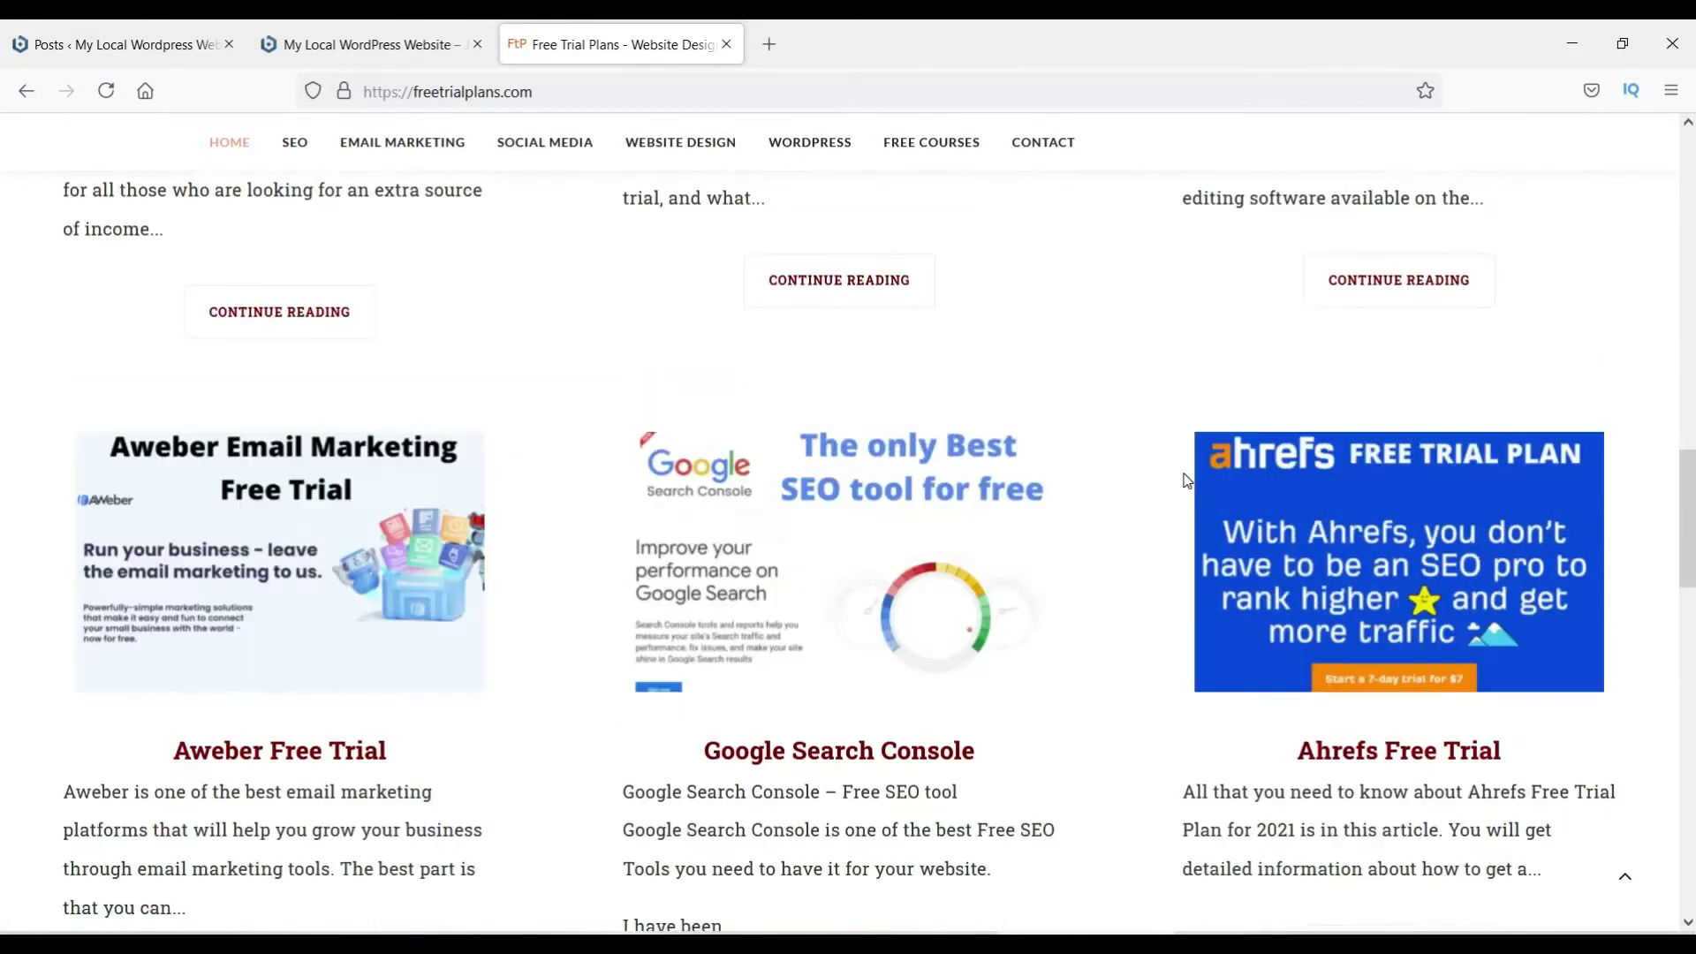
{"action": "scroll", "coordinate": [1186, 479], "scroll_direction": "up", "scroll_amount": 14}
{"action": "scroll", "coordinate": [1188, 468], "scroll_direction": "down", "scroll_amount": 7}
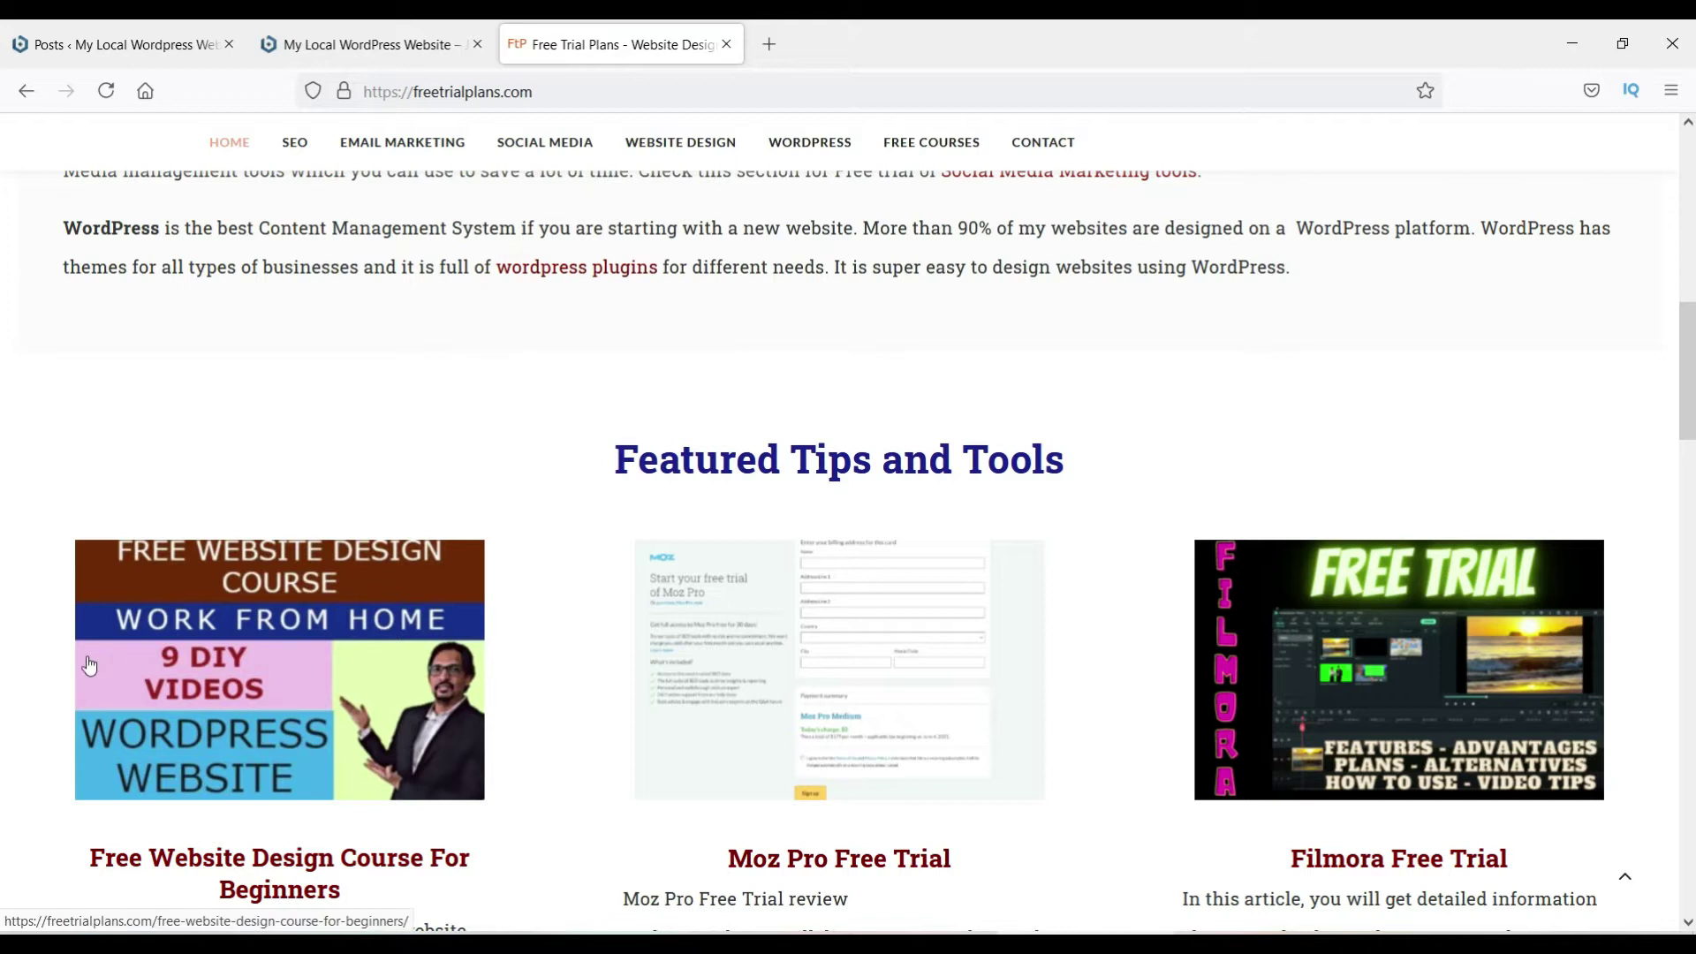
{"action": "scroll", "coordinate": [1523, 487], "scroll_direction": "down", "scroll_amount": 3}
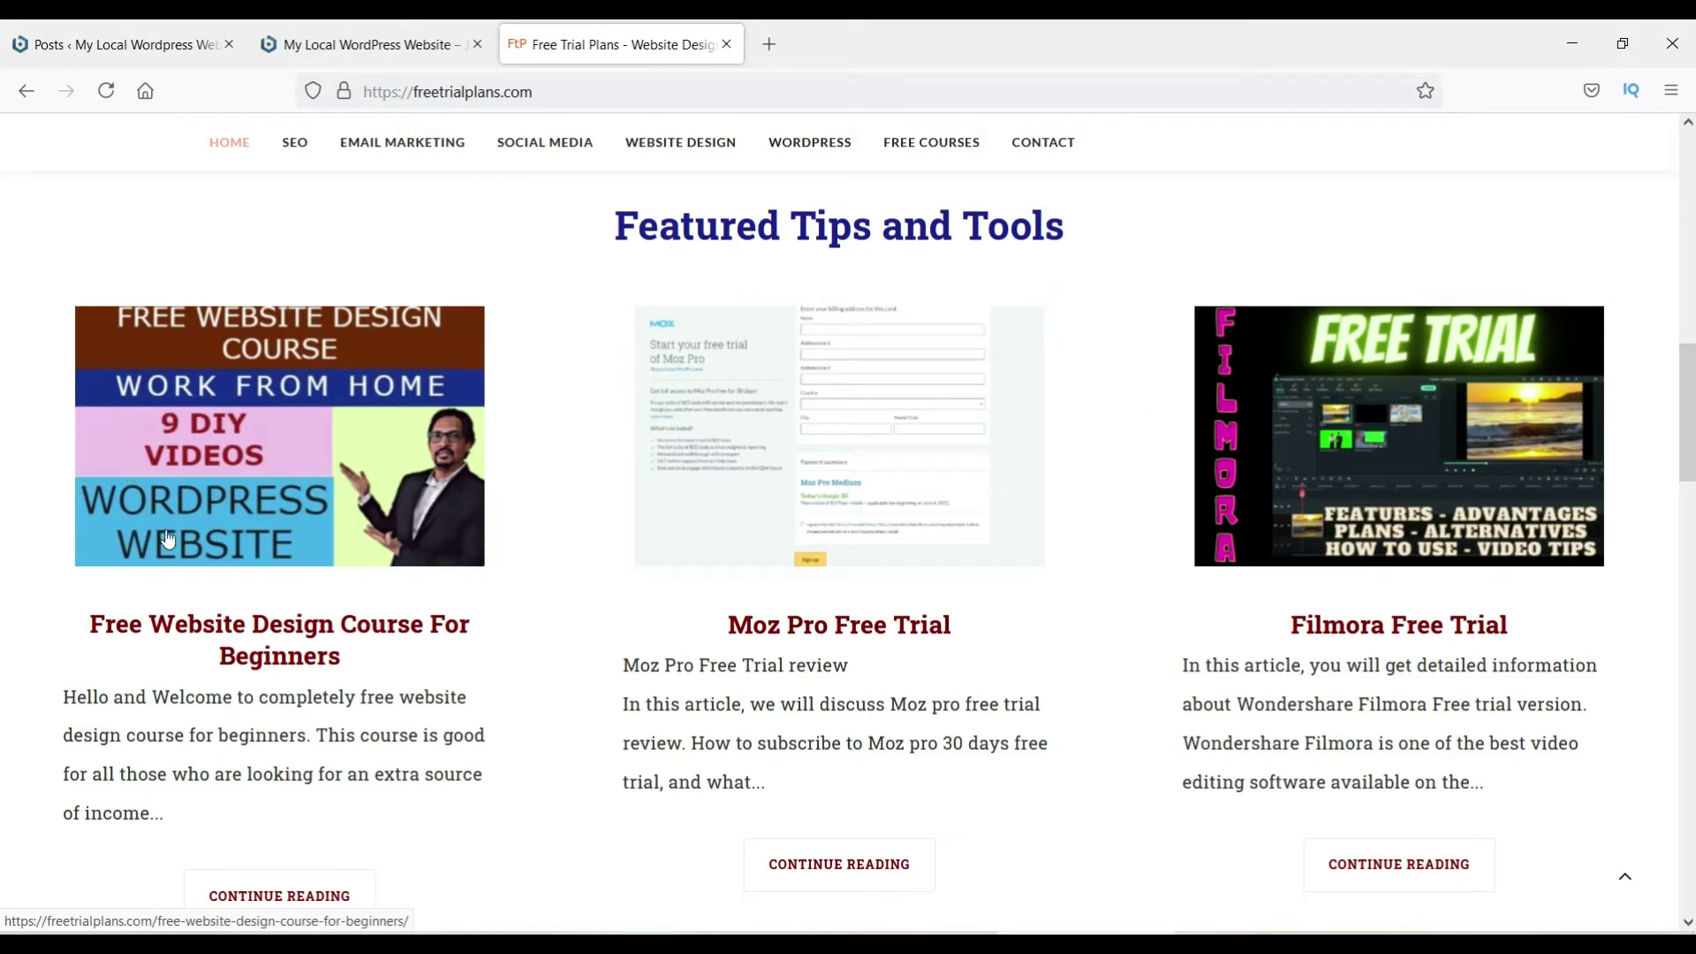
Step: Check the rest of the Free Trial Plans homepage, open its SEO category page and highlight the SEO Tools heading
{"action": "scroll", "coordinate": [870, 513], "scroll_direction": "down", "scroll_amount": 15}
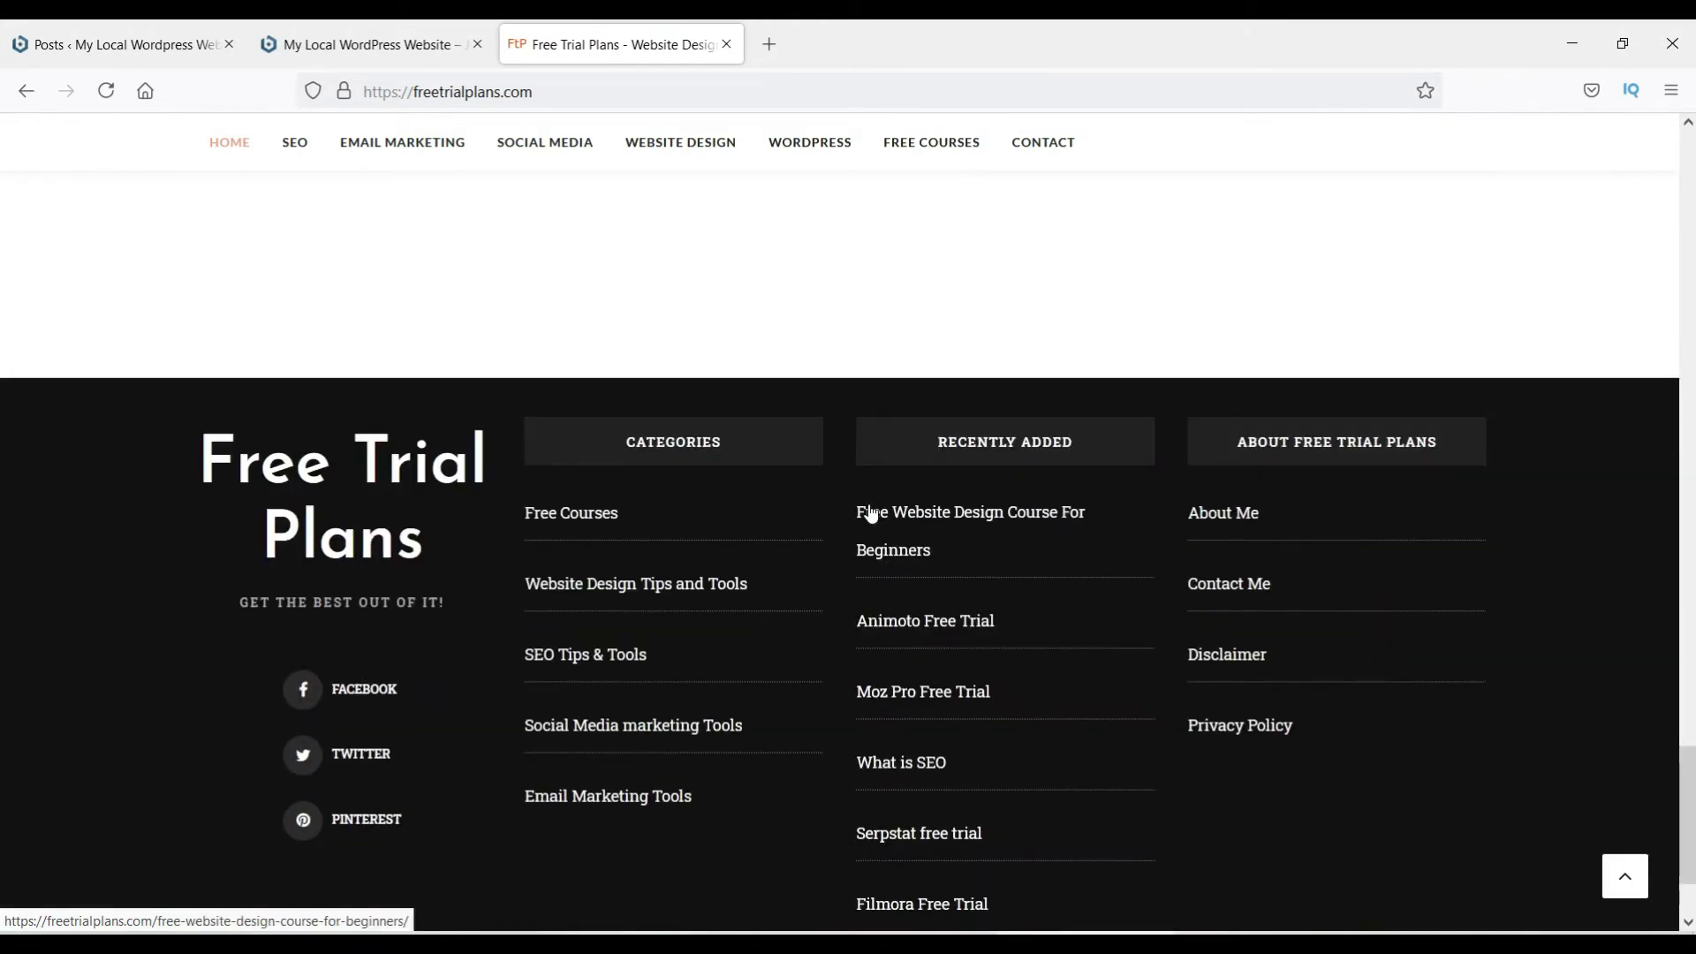
{"action": "scroll", "coordinate": [870, 513], "scroll_direction": "up", "scroll_amount": 15}
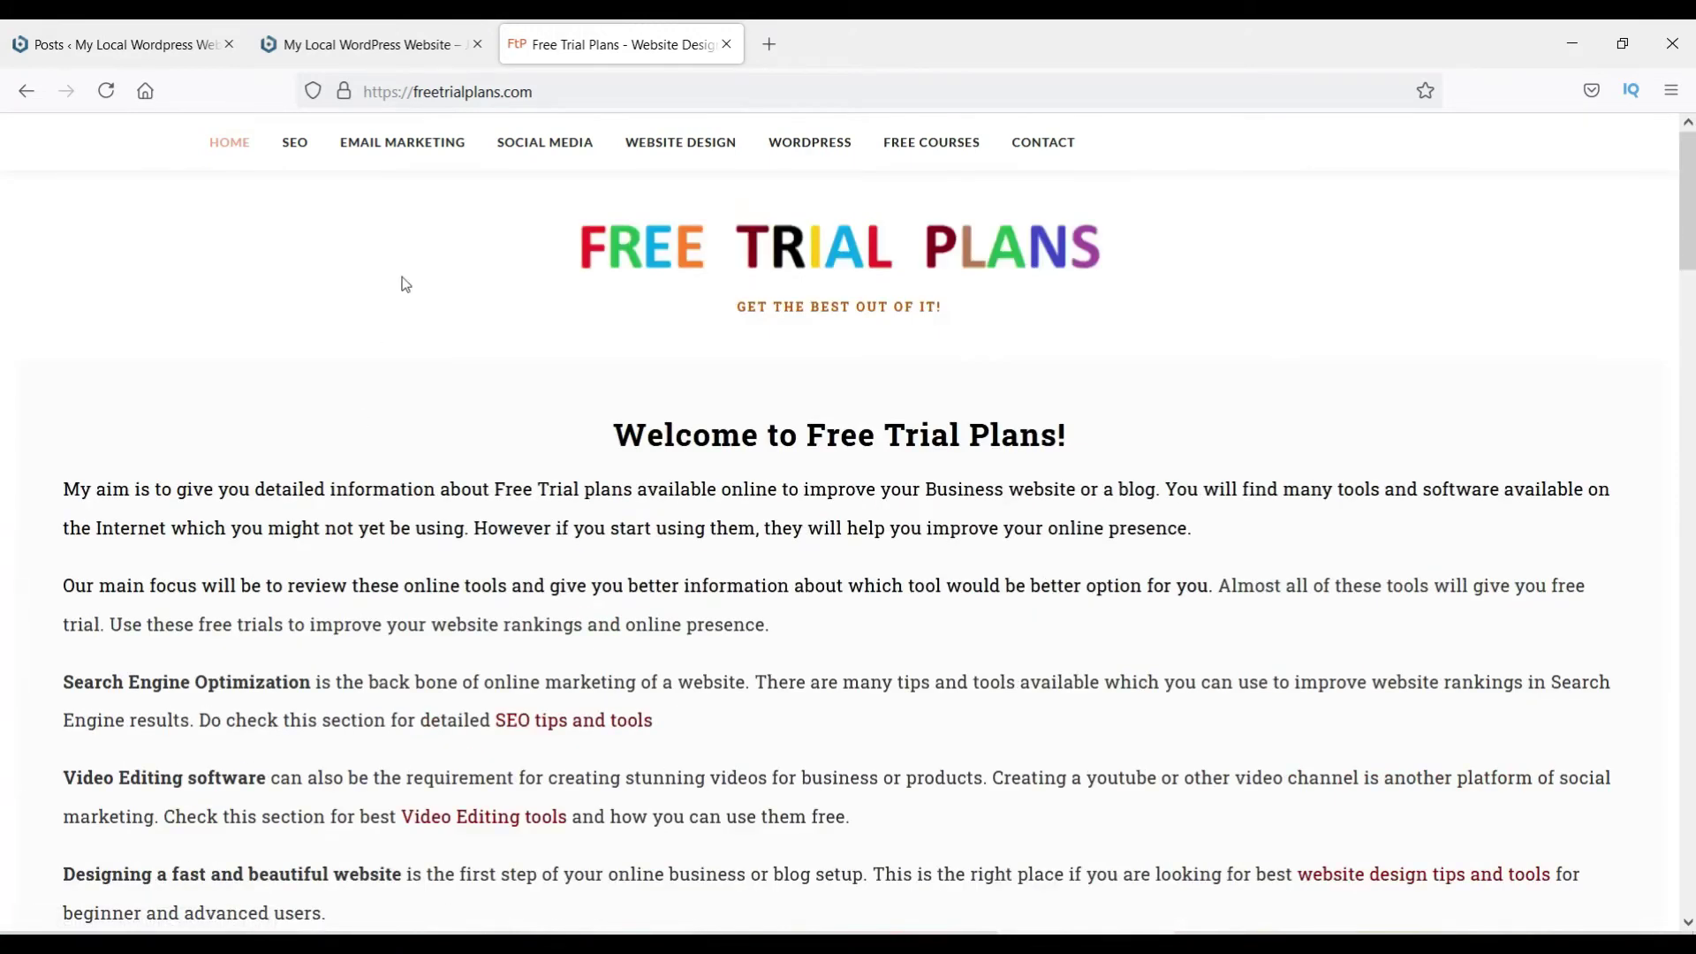
{"action": "left_click", "coordinate": [295, 146]}
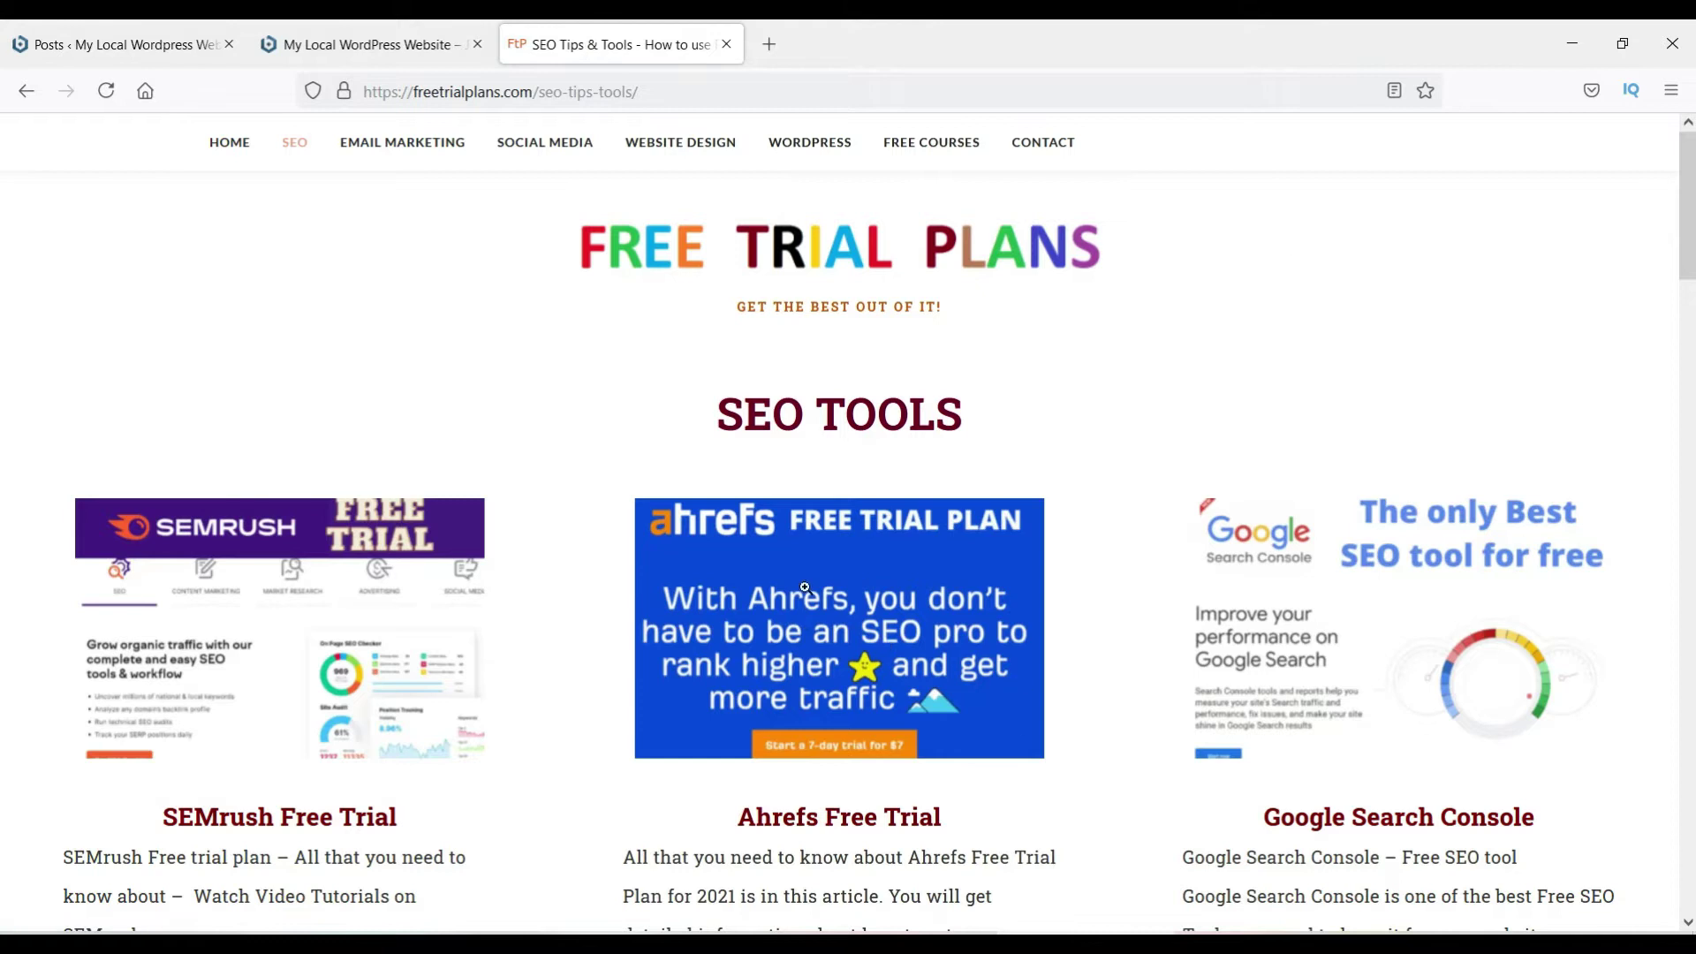
{"action": "triple_click", "coordinate": [992, 415]}
{"action": "left_click", "coordinate": [512, 397]}
{"action": "triple_click", "coordinate": [668, 415]}
{"action": "left_click", "coordinate": [1041, 417]}
{"action": "left_click_drag", "start_coordinate": [694, 425], "coordinate": [910, 423]}
{"action": "left_click", "coordinate": [1037, 424]}
Step: Open the Contact Me page of Free Trial Plans, look through it and check the other pages listed under Contact
{"action": "mouse_move", "coordinate": [1030, 146]}
{"action": "left_click", "coordinate": [1079, 216]}
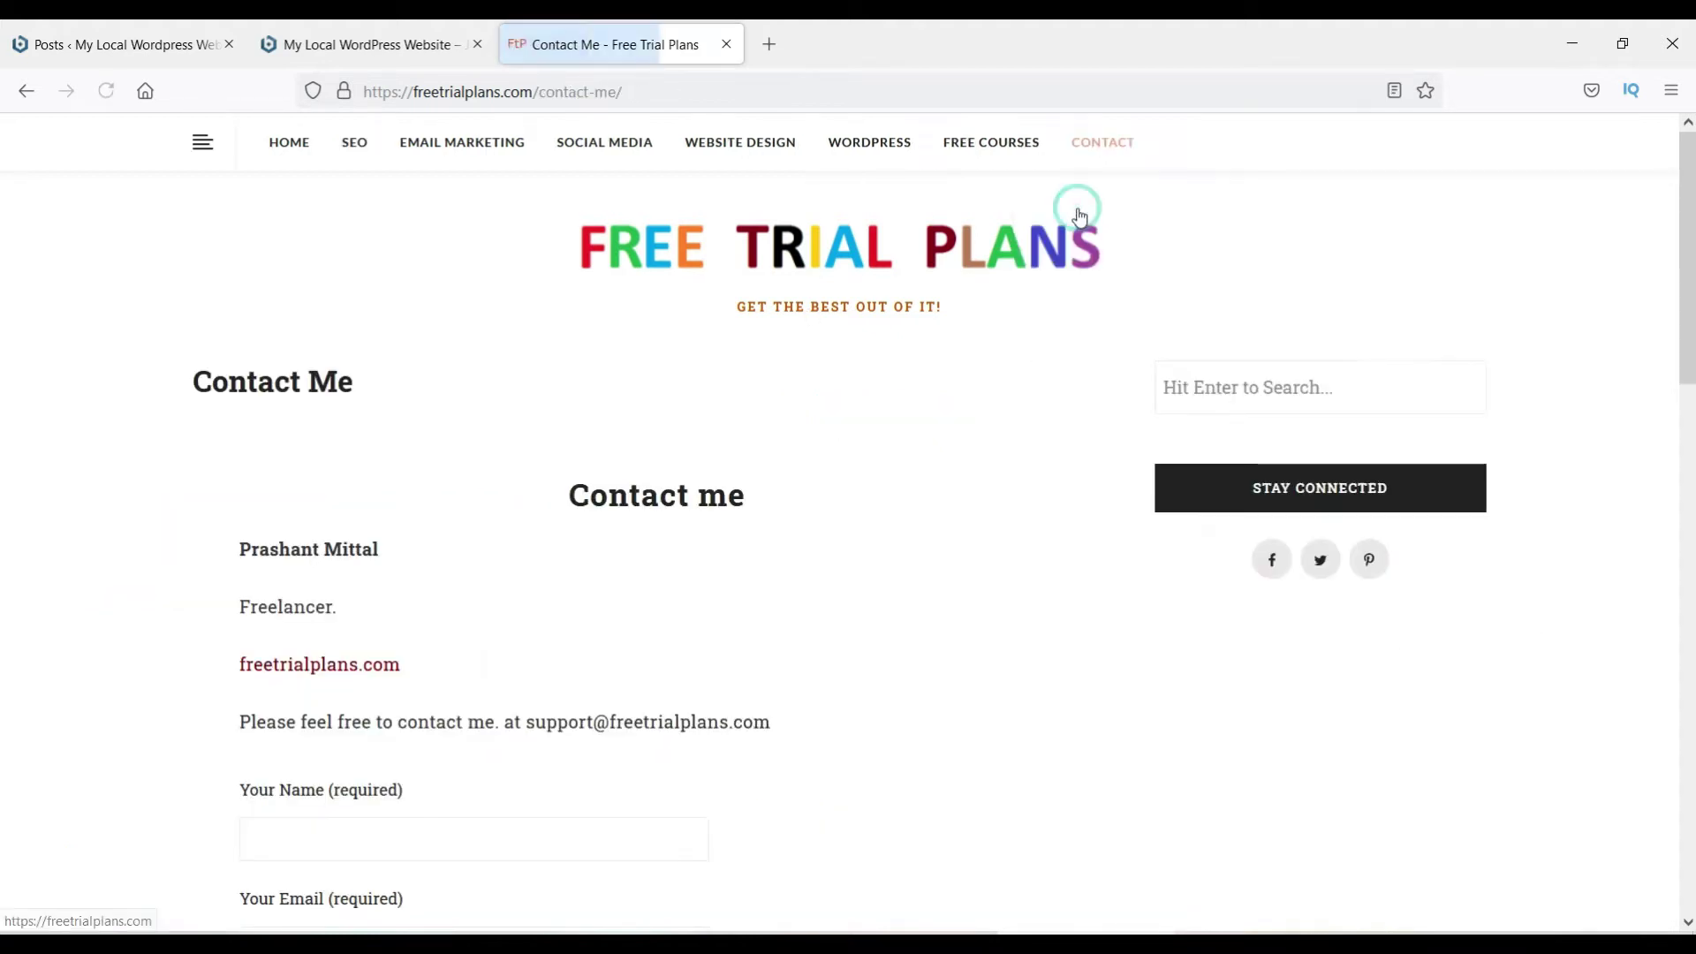
{"action": "scroll", "coordinate": [485, 328], "scroll_direction": "down", "scroll_amount": 6}
{"action": "scroll", "coordinate": [805, 609], "scroll_direction": "up", "scroll_amount": 5}
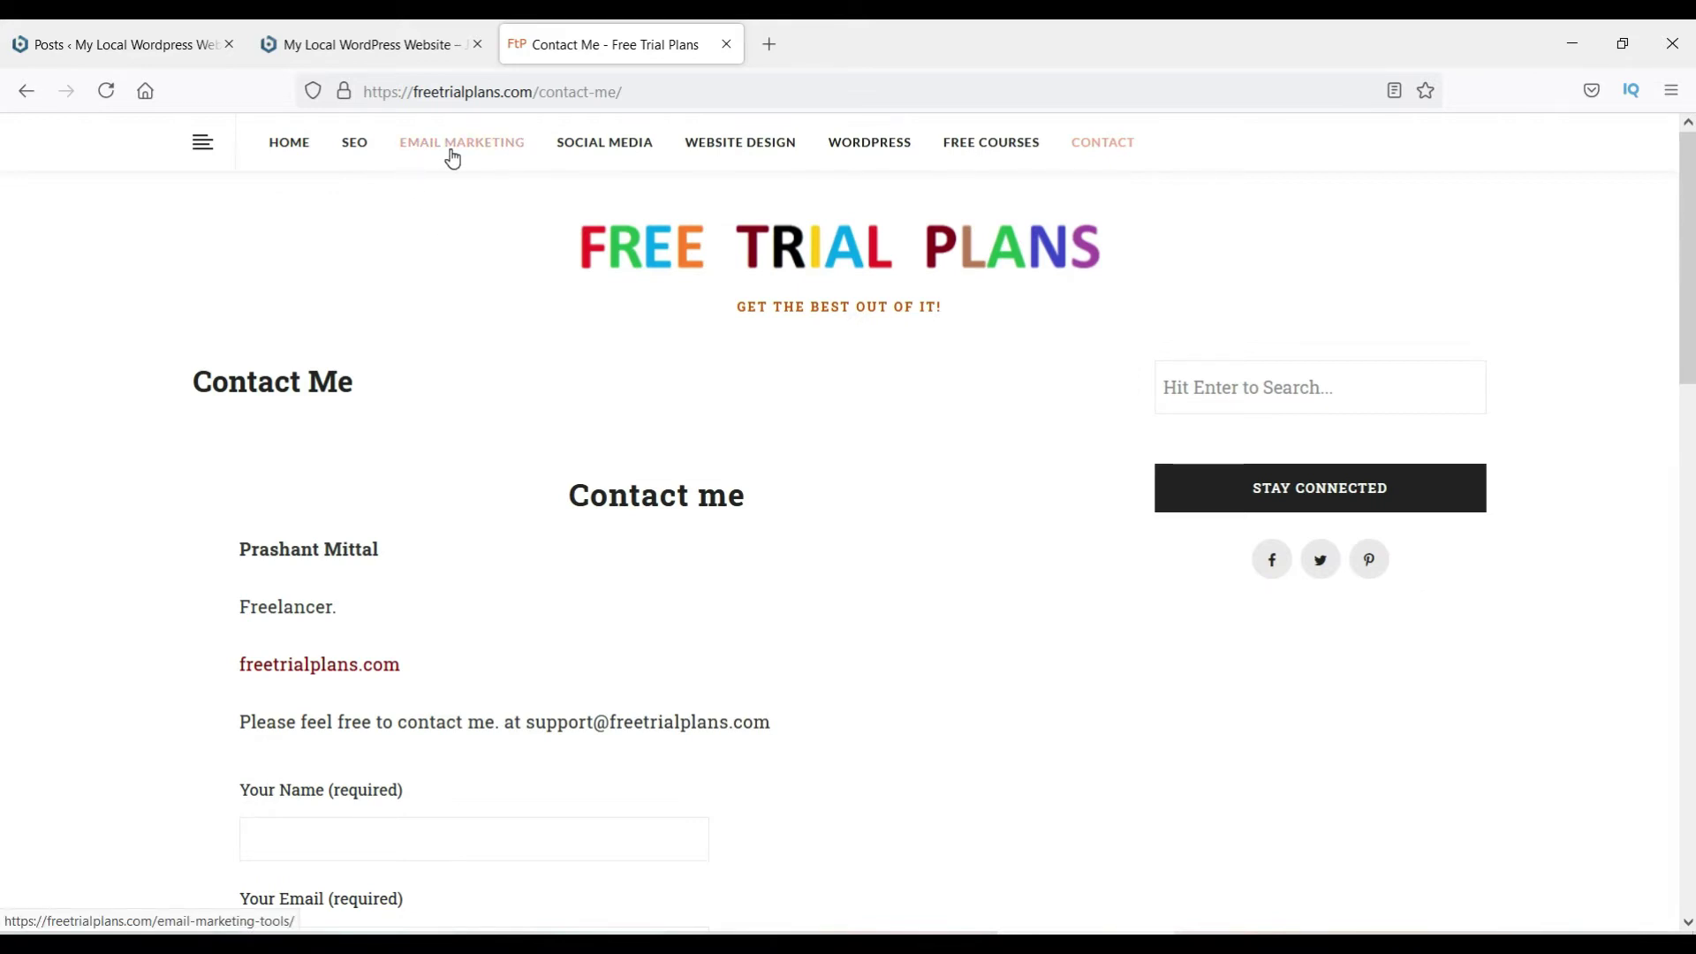
{"action": "mouse_move", "coordinate": [1096, 143]}
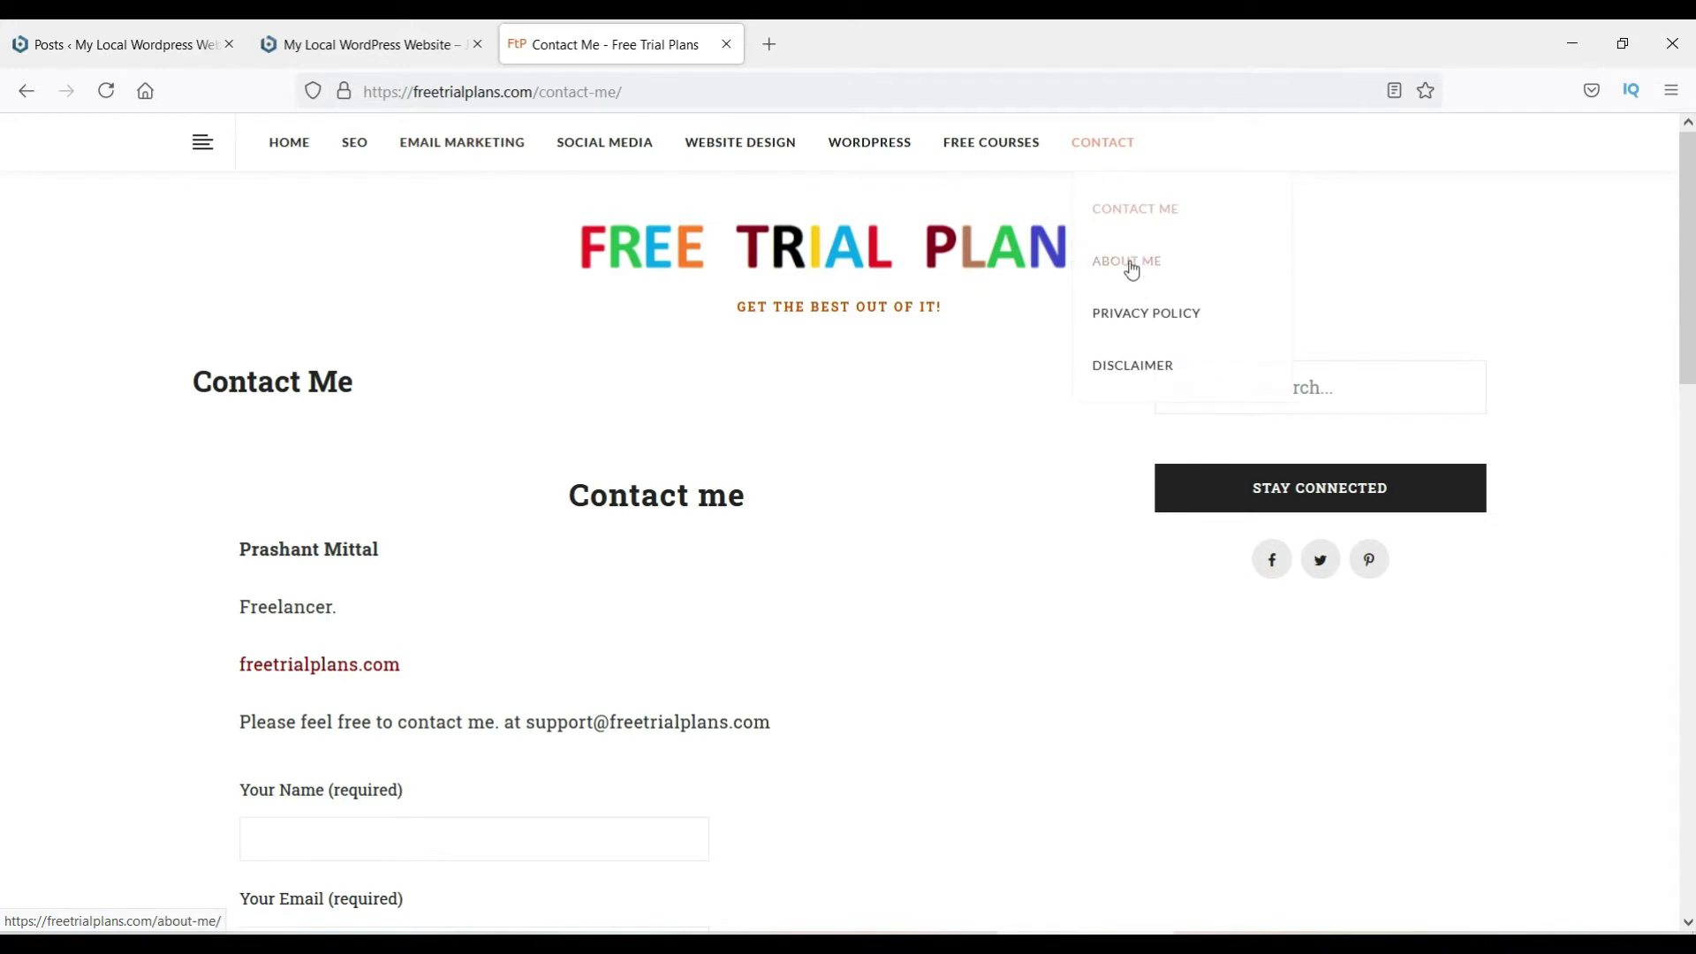
{"action": "left_click", "coordinate": [1129, 258]}
{"action": "left_click", "coordinate": [1126, 209]}
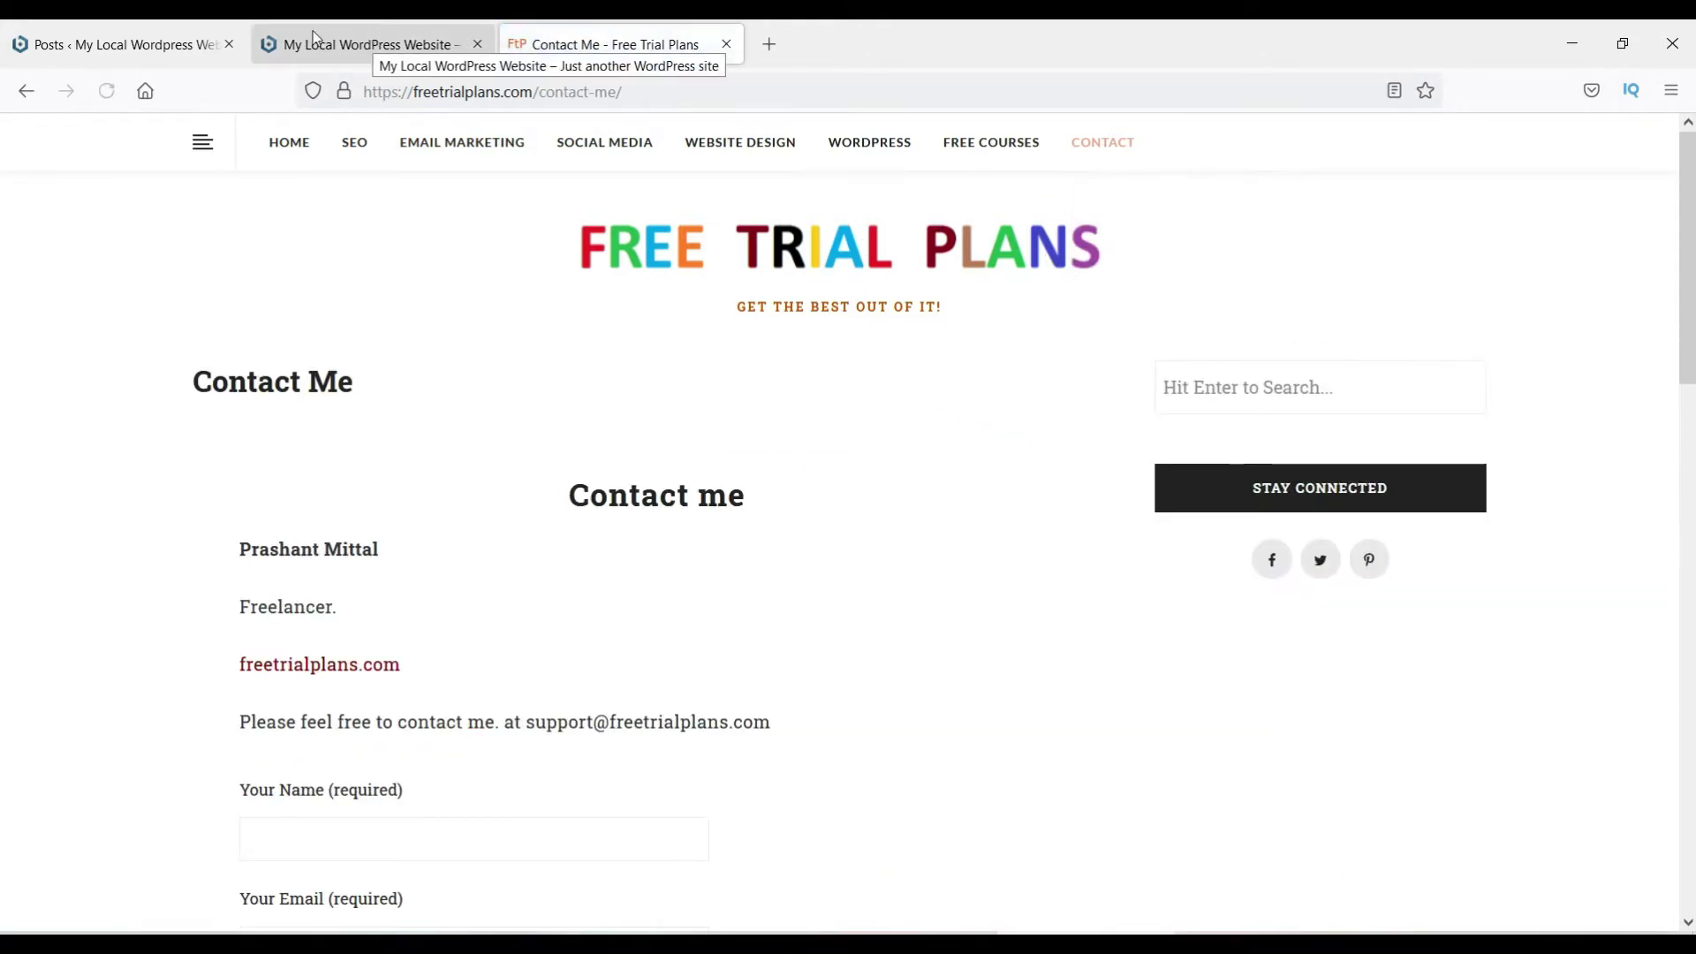
Step: Return to the local WordPress dashboard, view the post Categories screen and go back to All Posts
{"action": "left_click", "coordinate": [152, 41]}
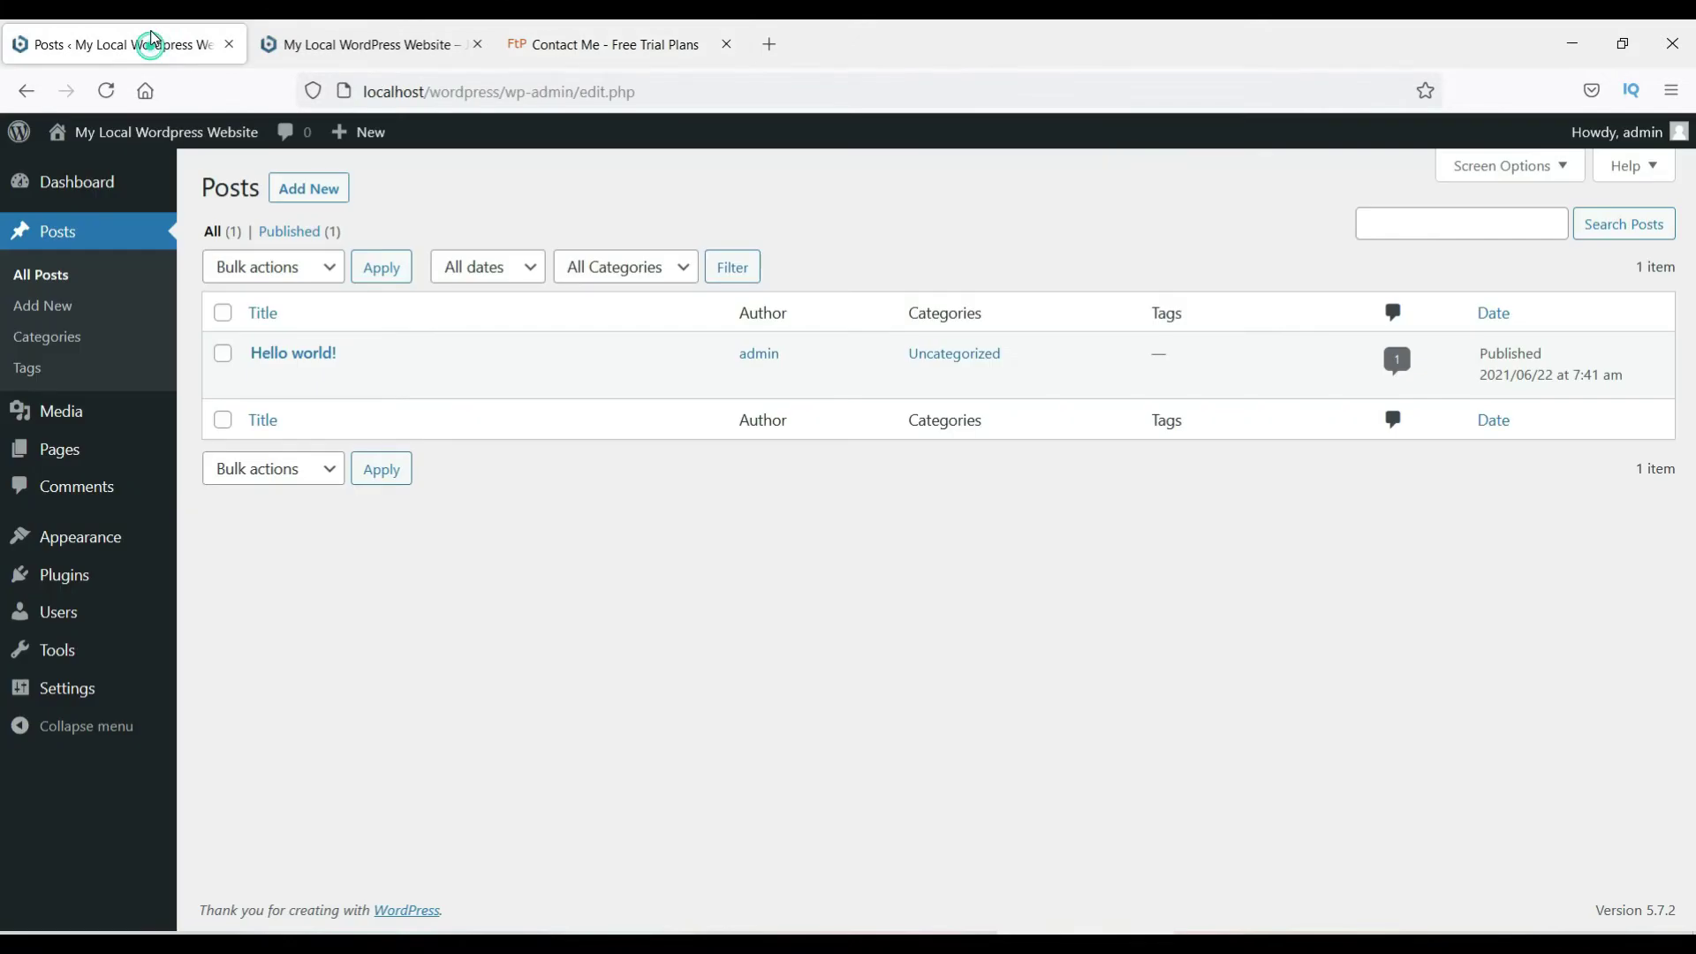
{"action": "left_click", "coordinate": [51, 340]}
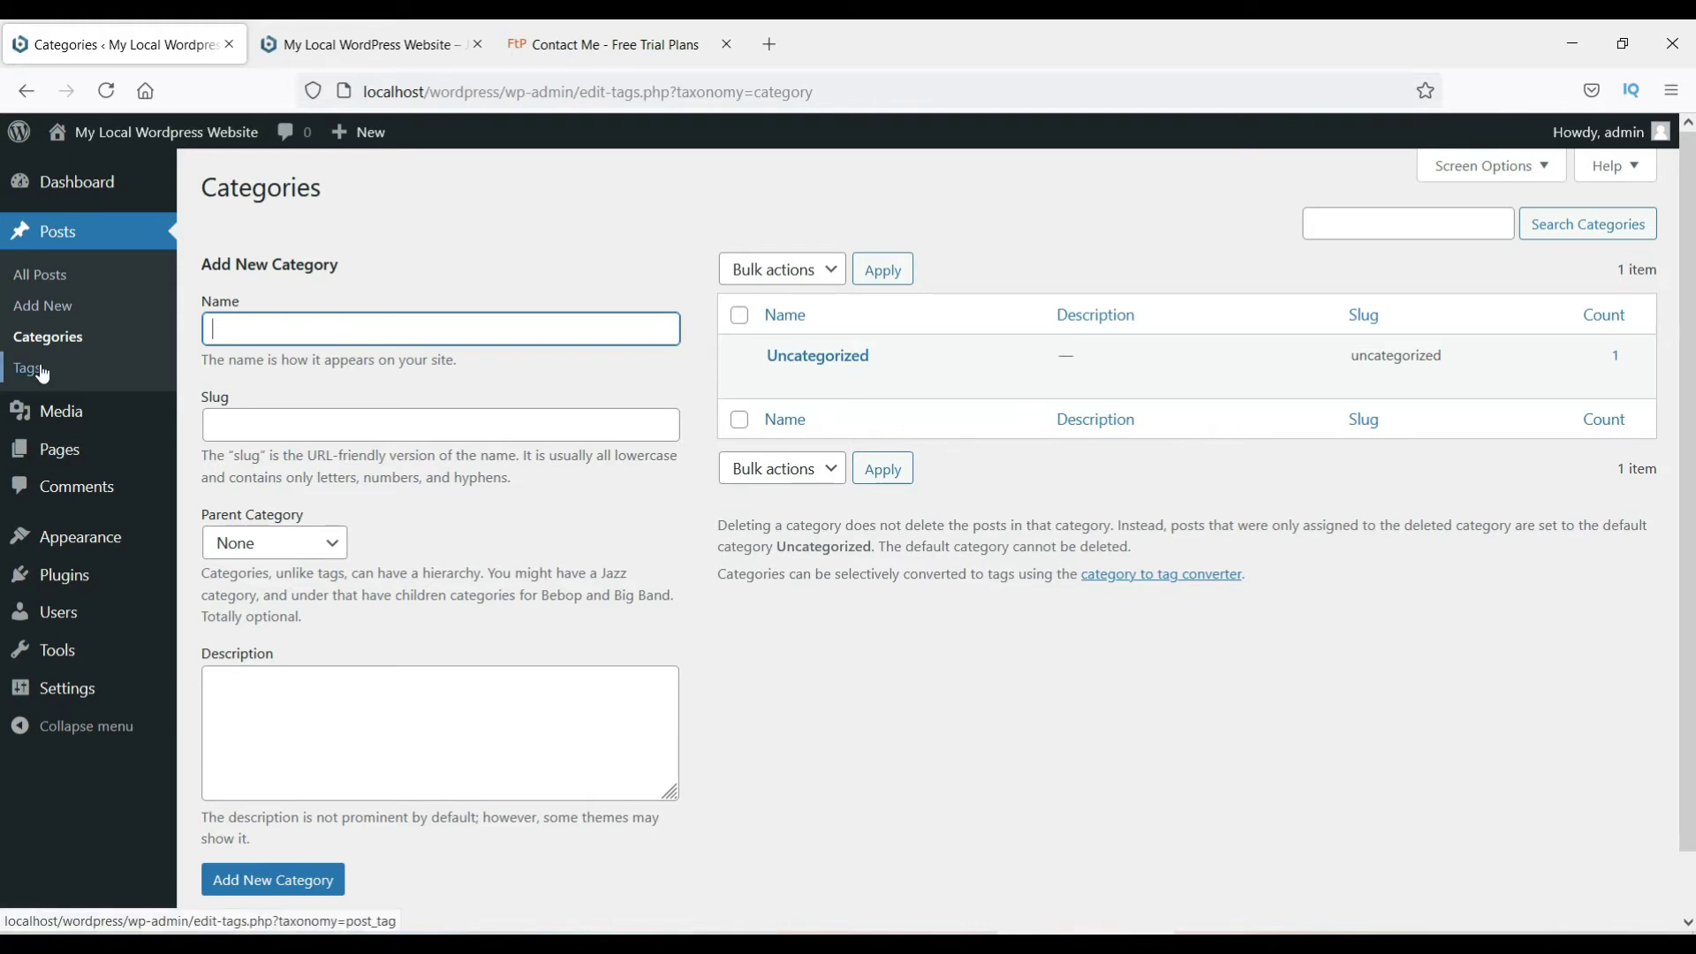
{"action": "left_click", "coordinate": [43, 281]}
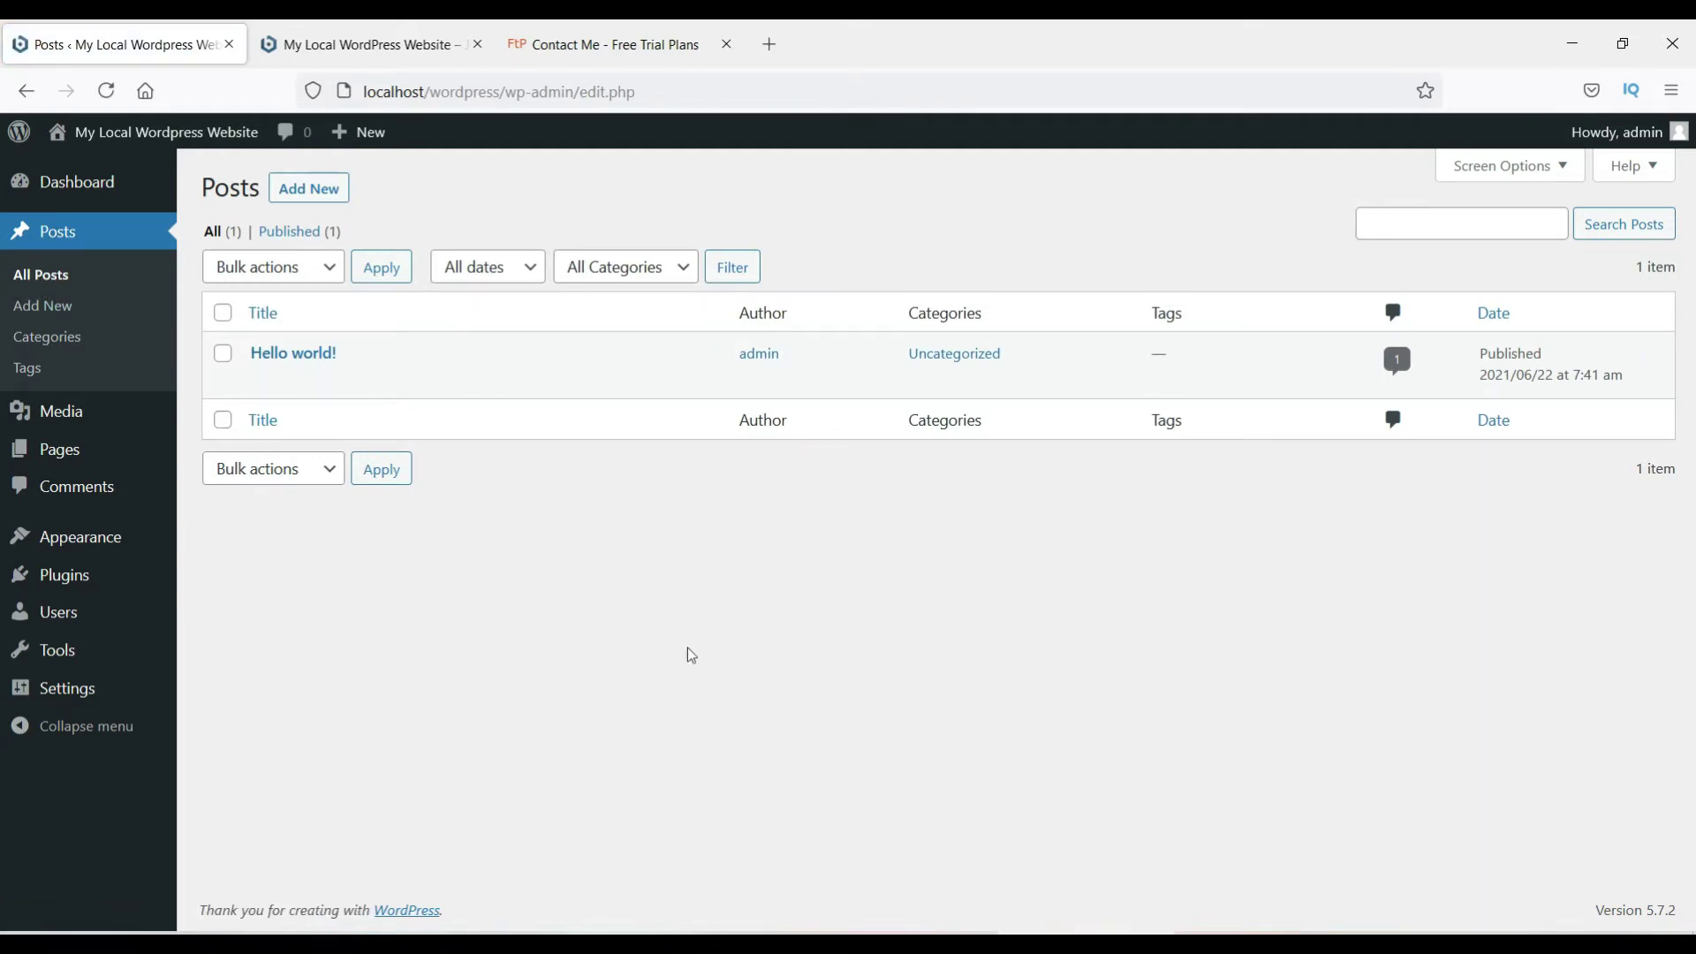
Step: Open the Media Library, show its upload area for new files and dismiss the file picker without choosing a file
{"action": "left_click", "coordinate": [48, 415]}
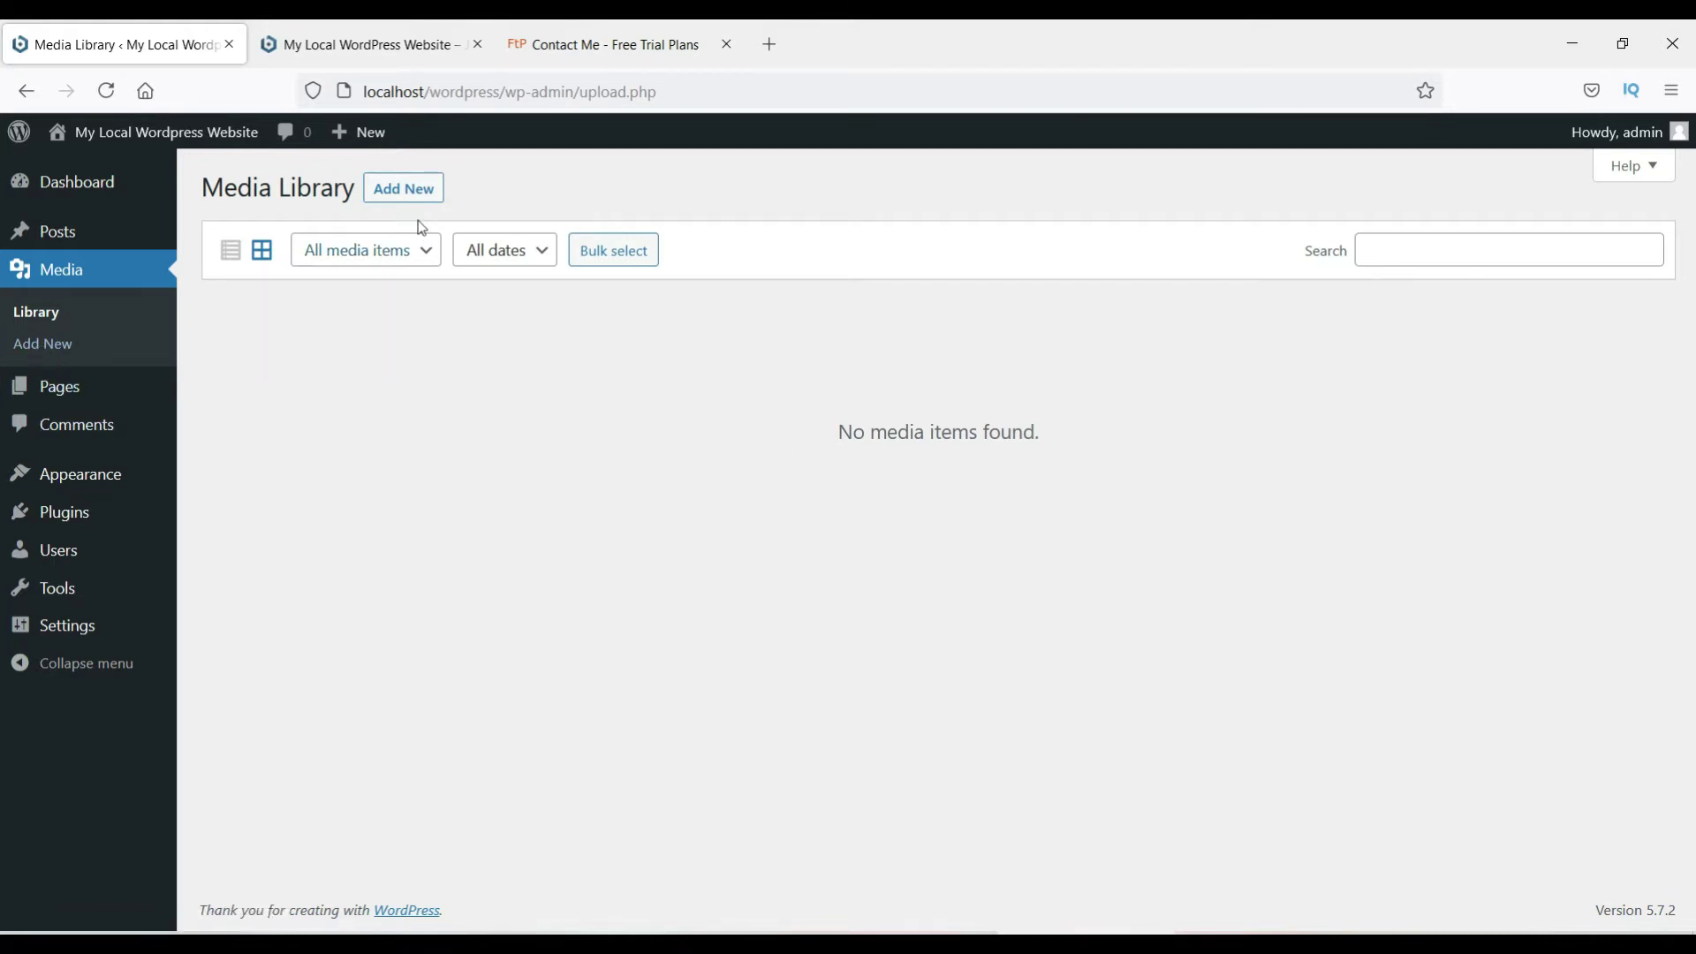
{"action": "left_click", "coordinate": [408, 189]}
{"action": "left_click", "coordinate": [994, 367]}
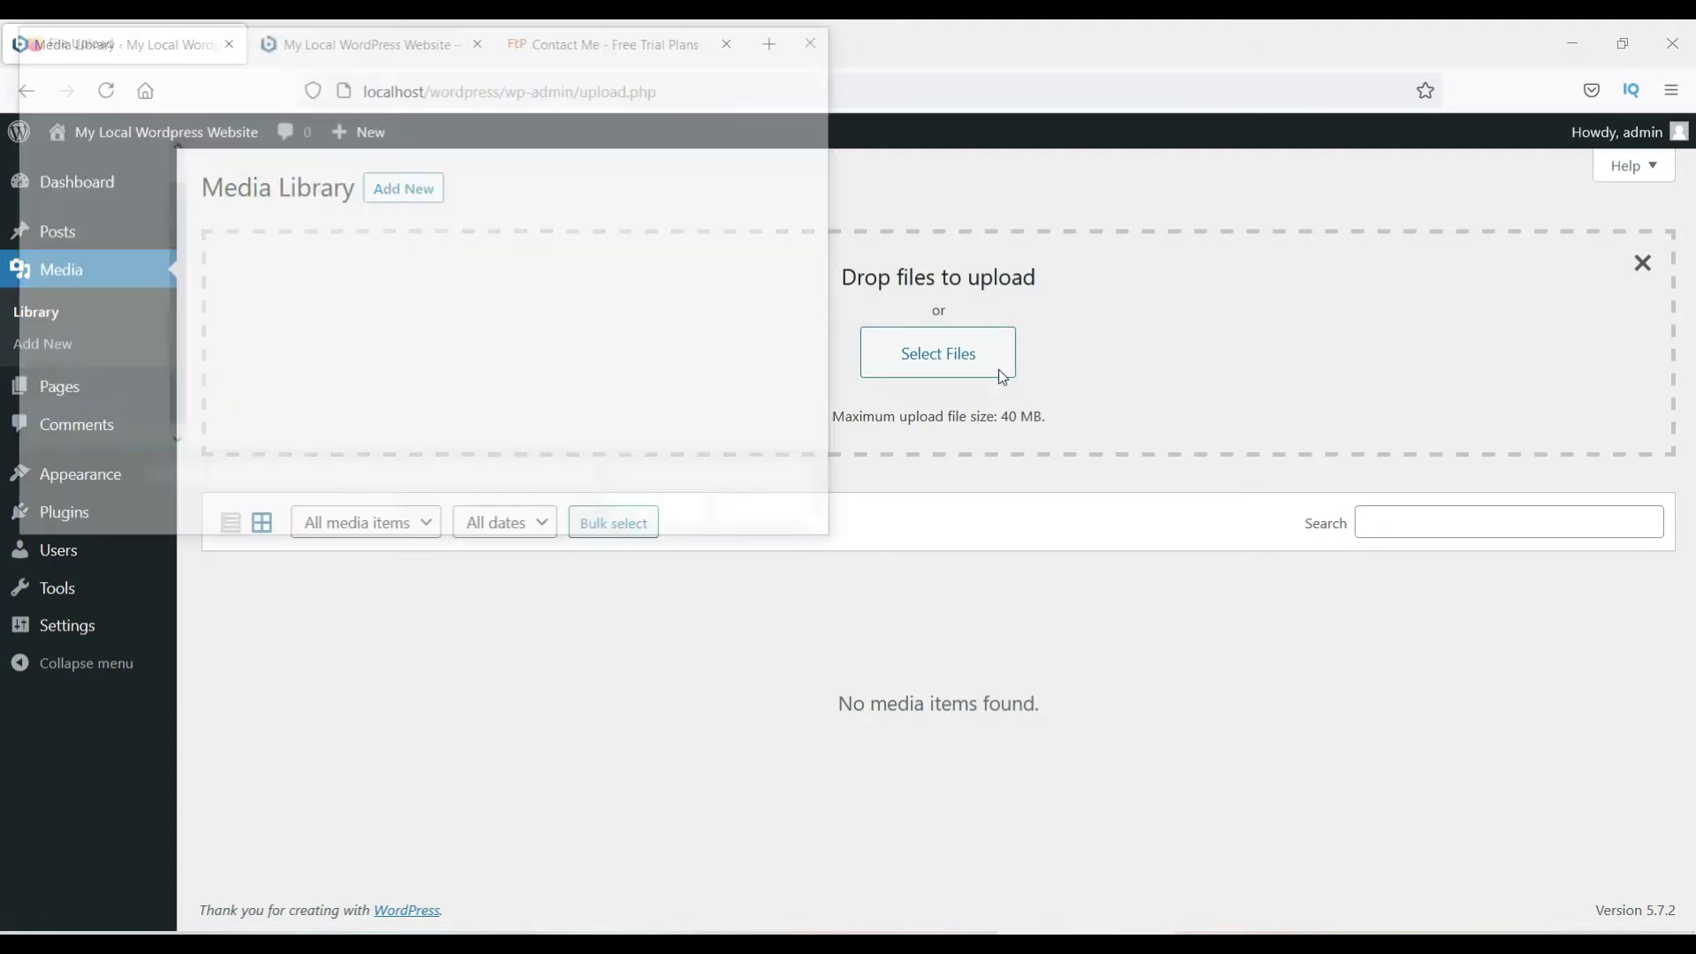
{"action": "left_click", "coordinate": [822, 36]}
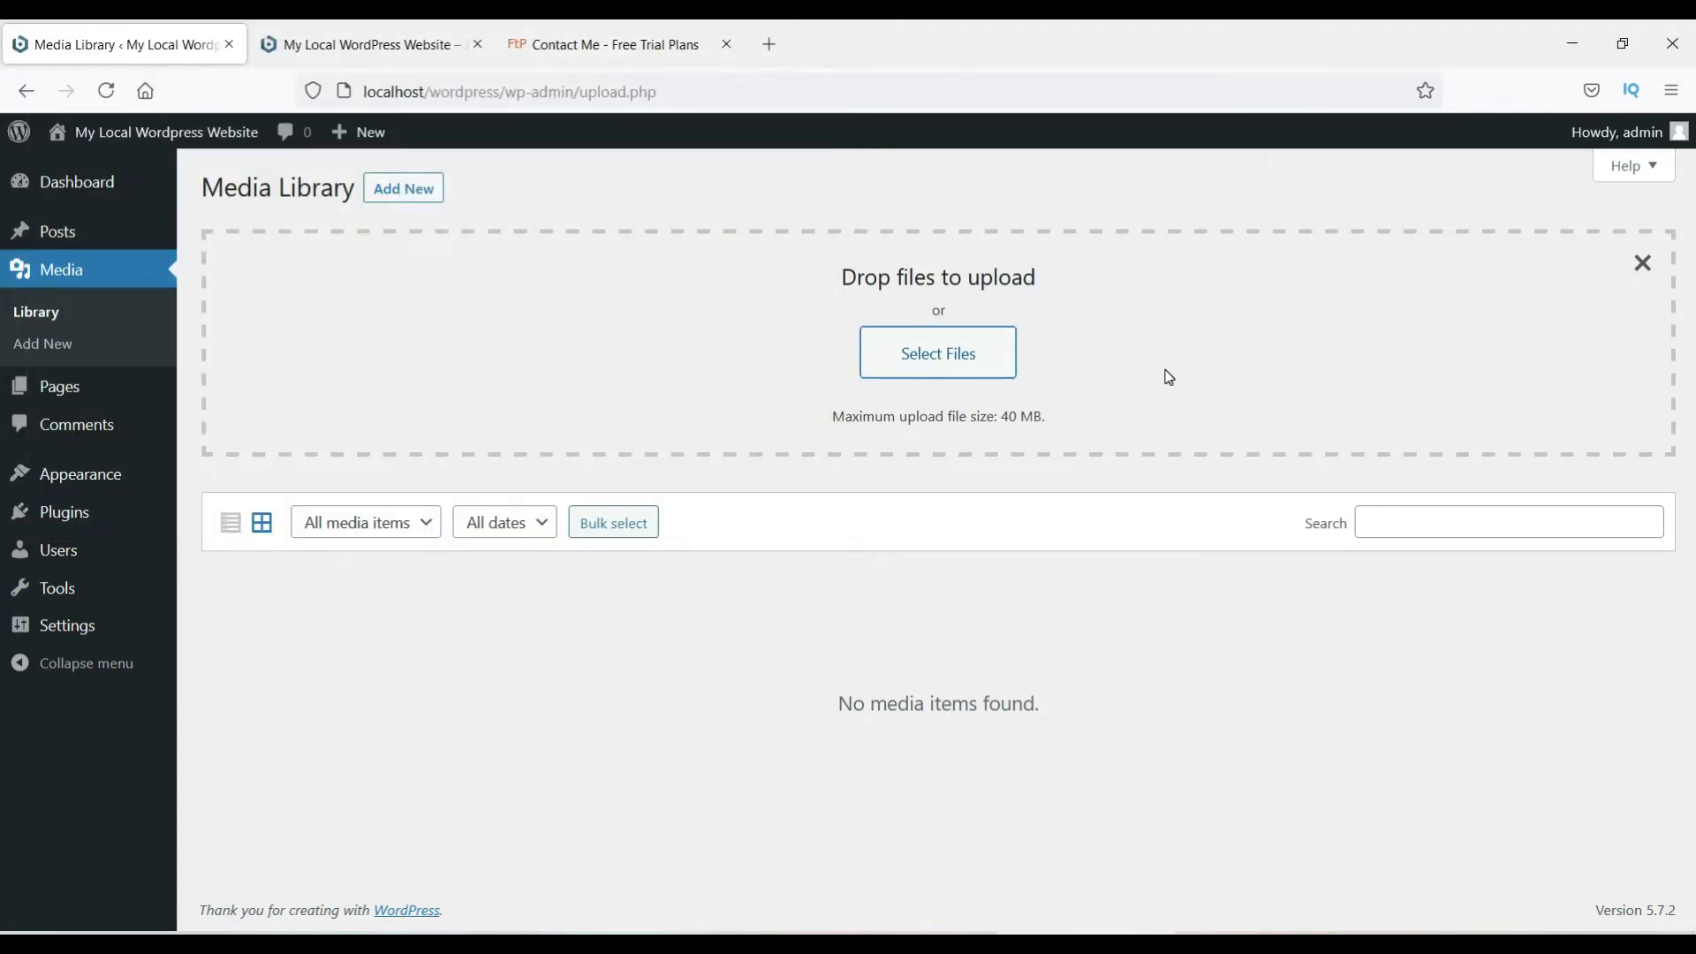
Step: View the list of all pages and the list of comments in the WordPress dashboard
{"action": "left_click", "coordinate": [71, 390]}
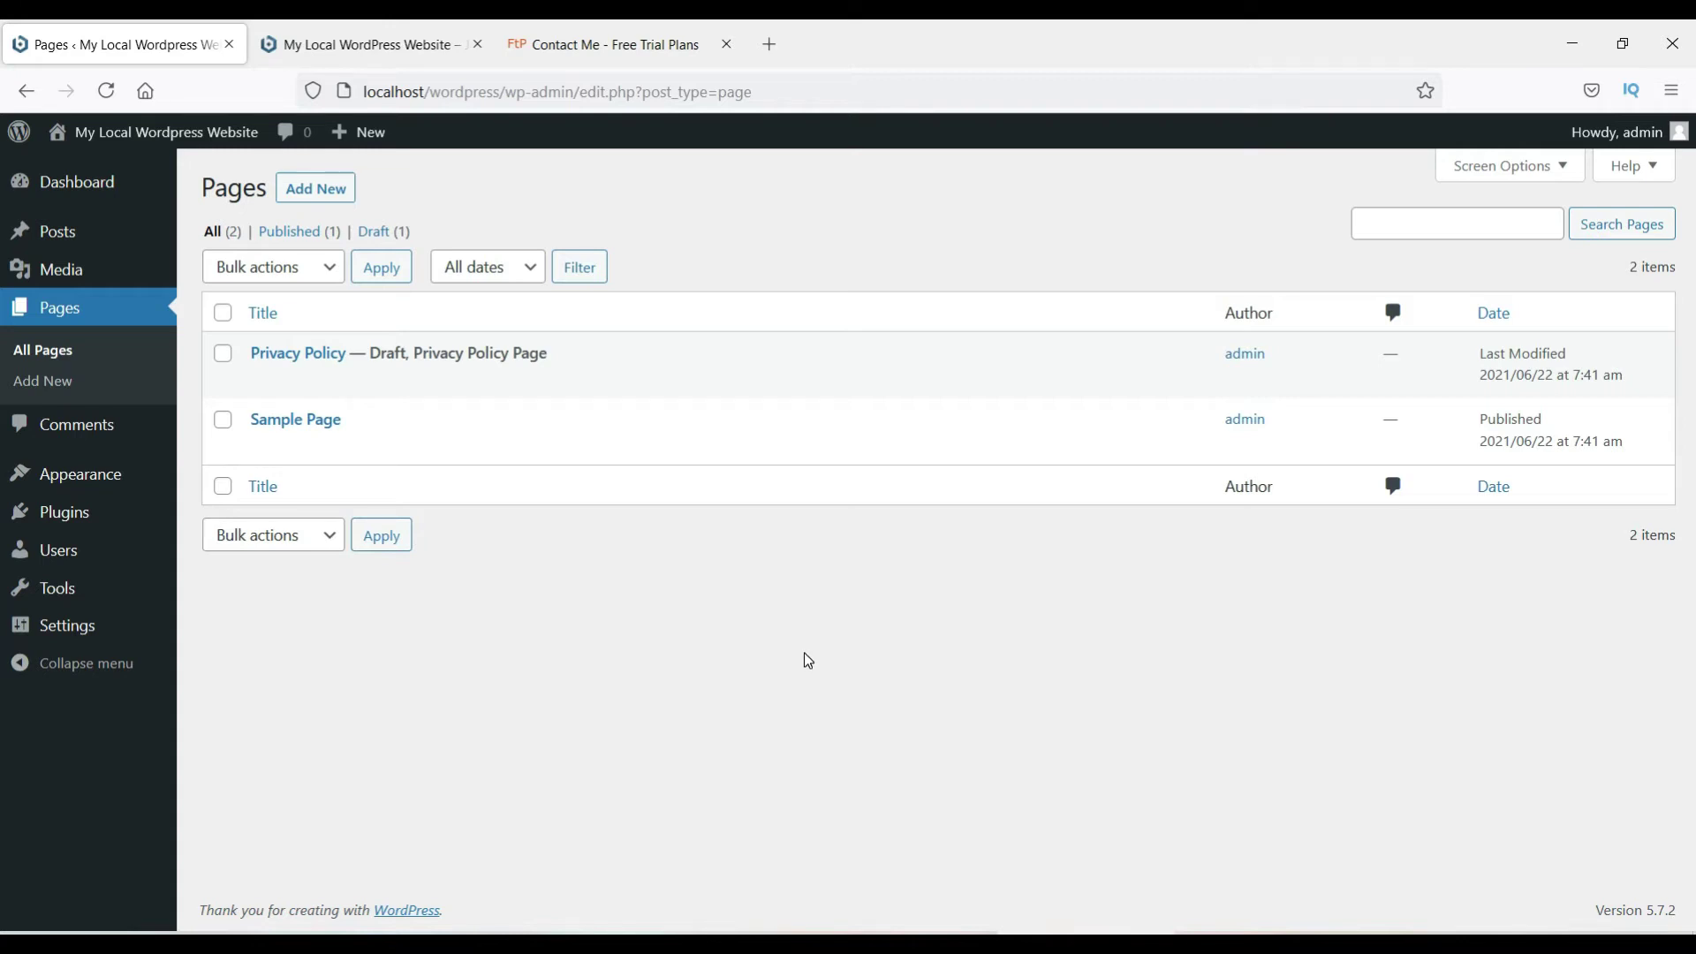
{"action": "mouse_move", "coordinate": [53, 233]}
{"action": "left_click", "coordinate": [79, 427]}
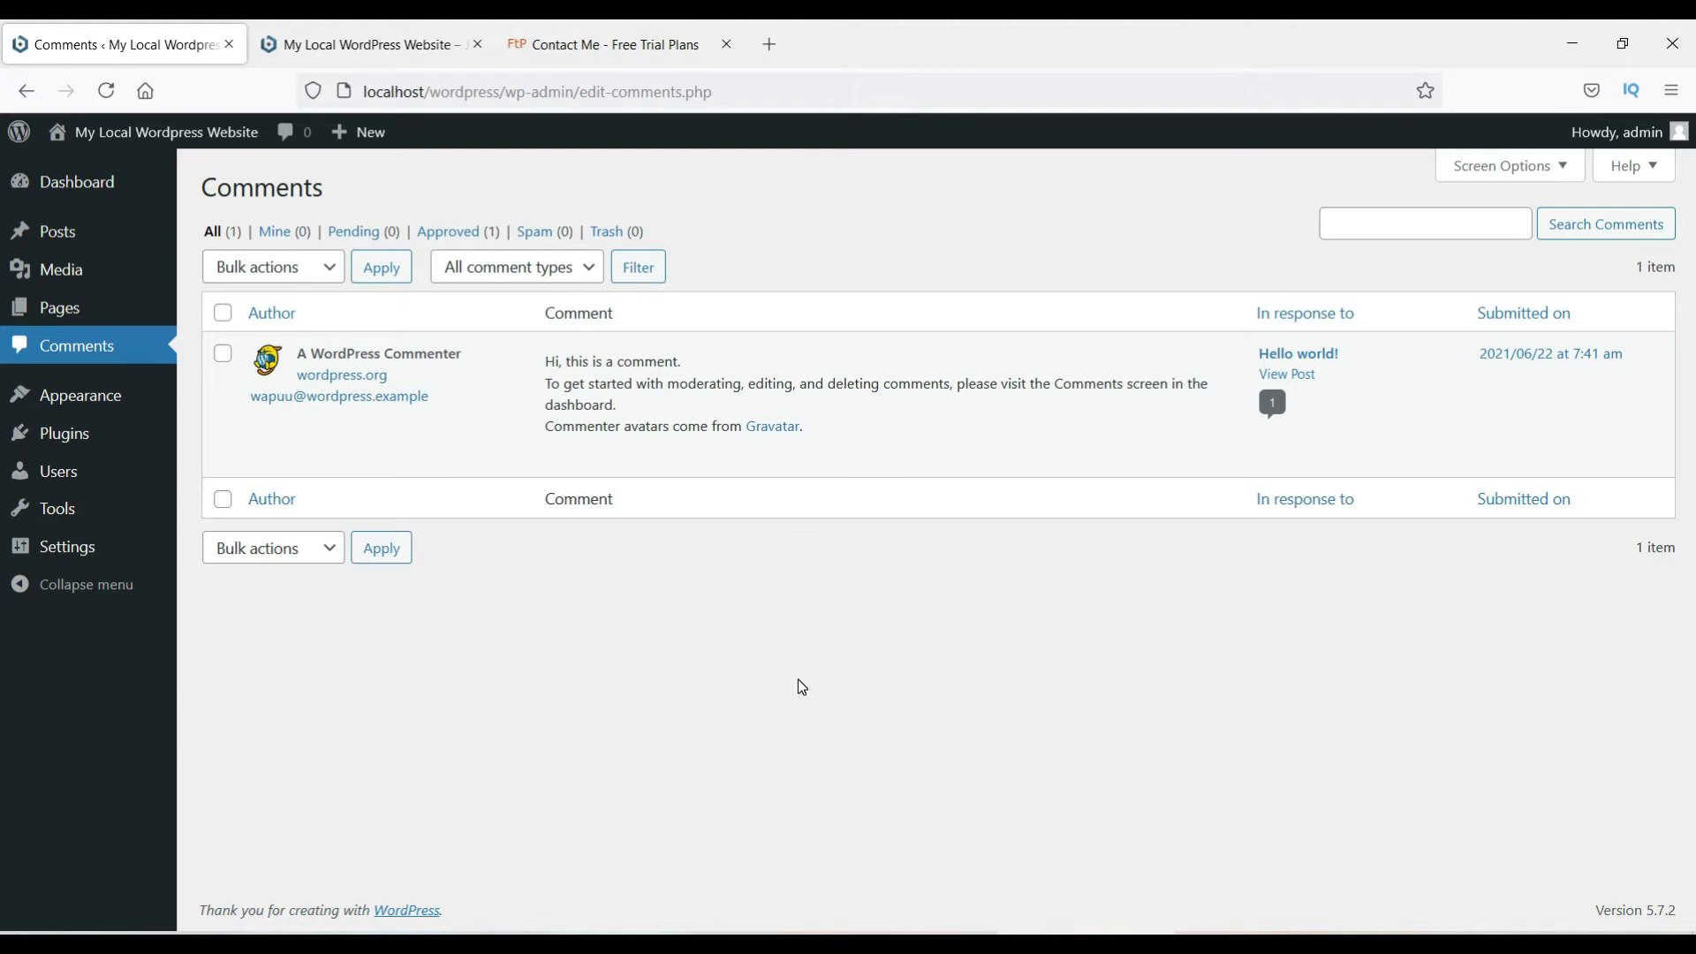
{"action": "mouse_move", "coordinate": [427, 439]}
{"action": "left_click", "coordinate": [803, 461]}
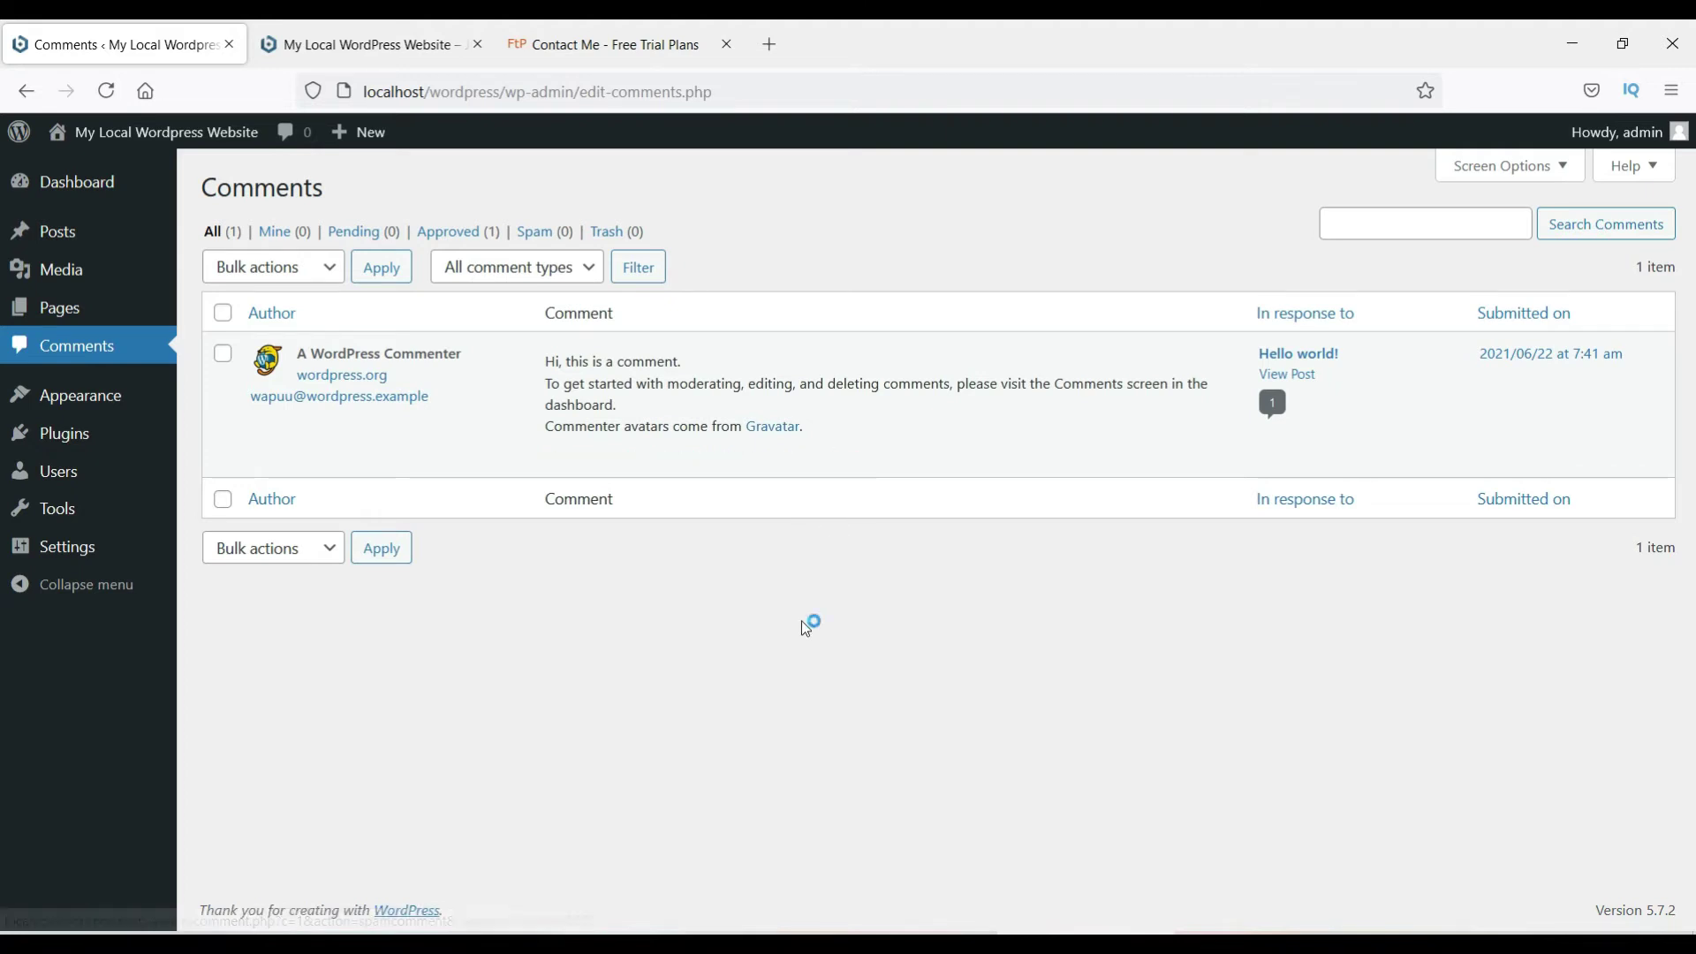
Step: Open the Themes screen under Appearance and look over the installed themes and their available actions
{"action": "mouse_move", "coordinate": [35, 398]}
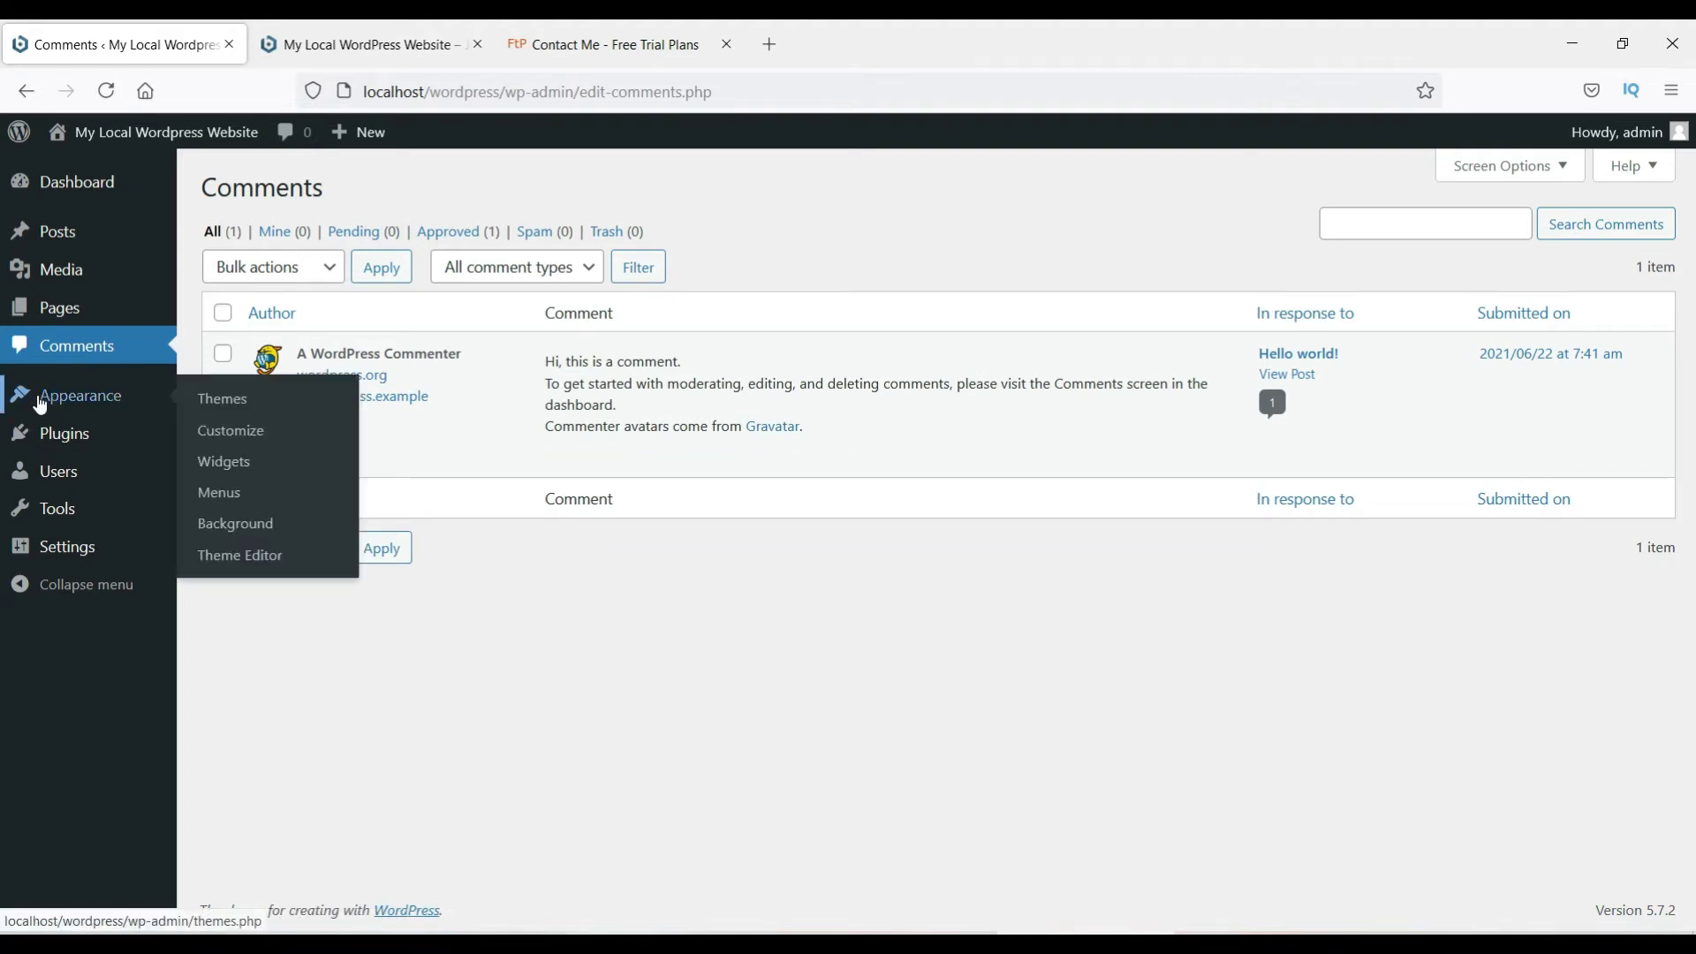
{"action": "left_click", "coordinate": [90, 405]}
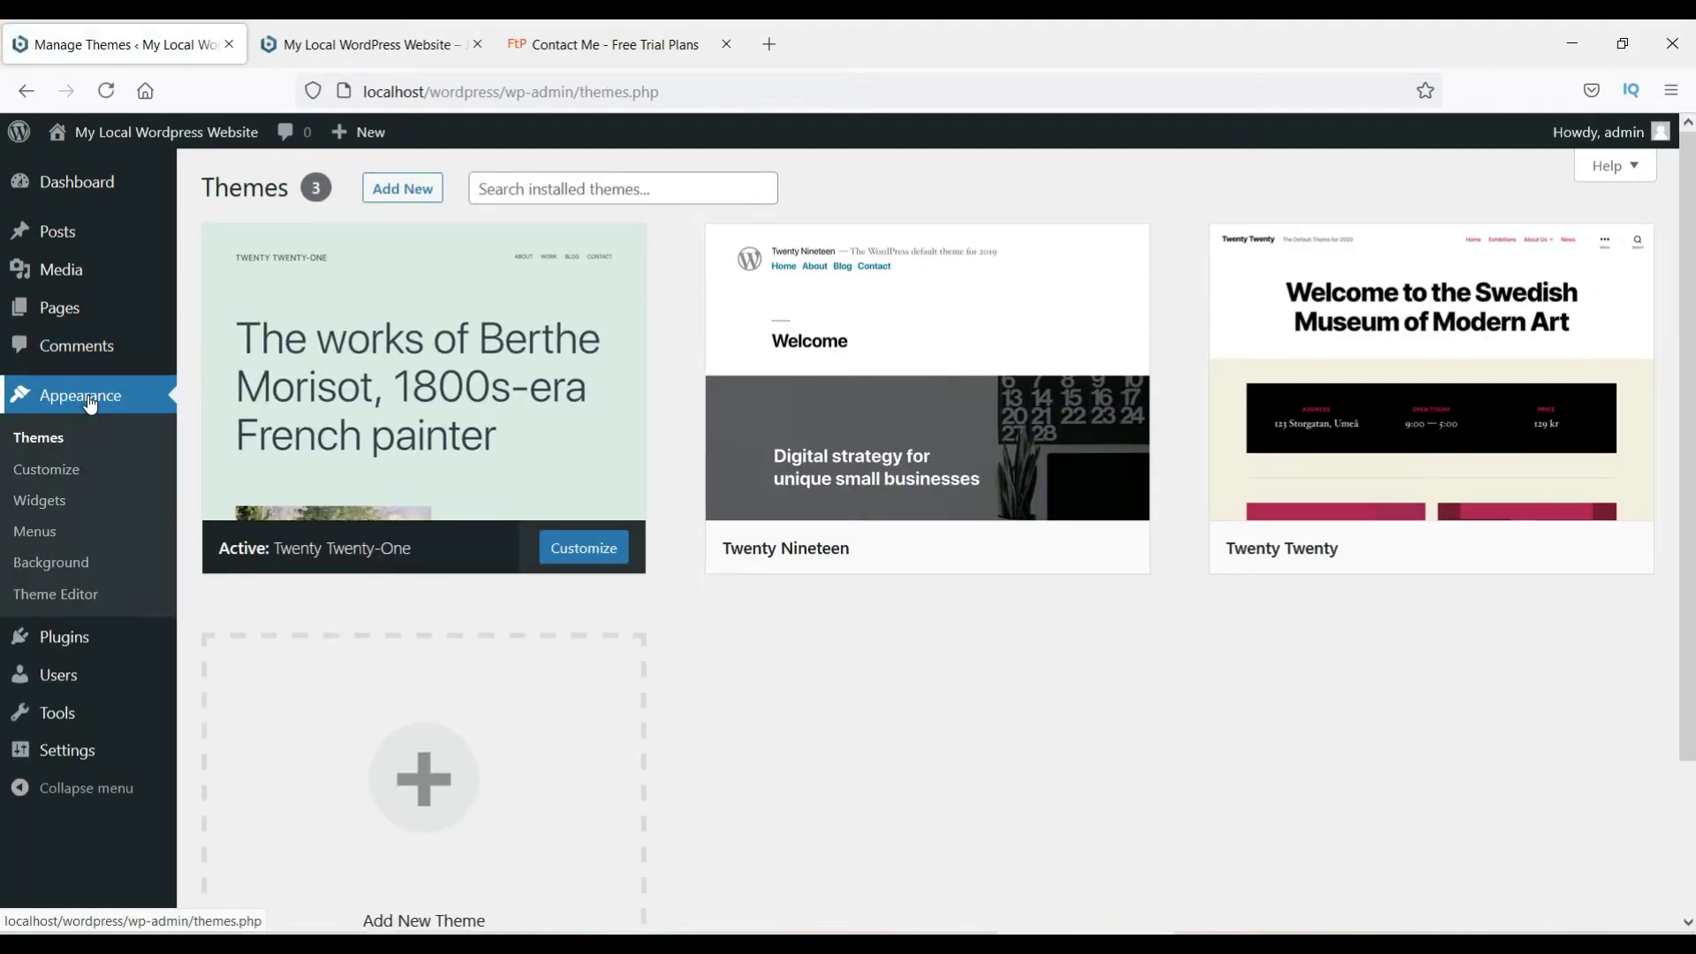
{"action": "mouse_move", "coordinate": [424, 371]}
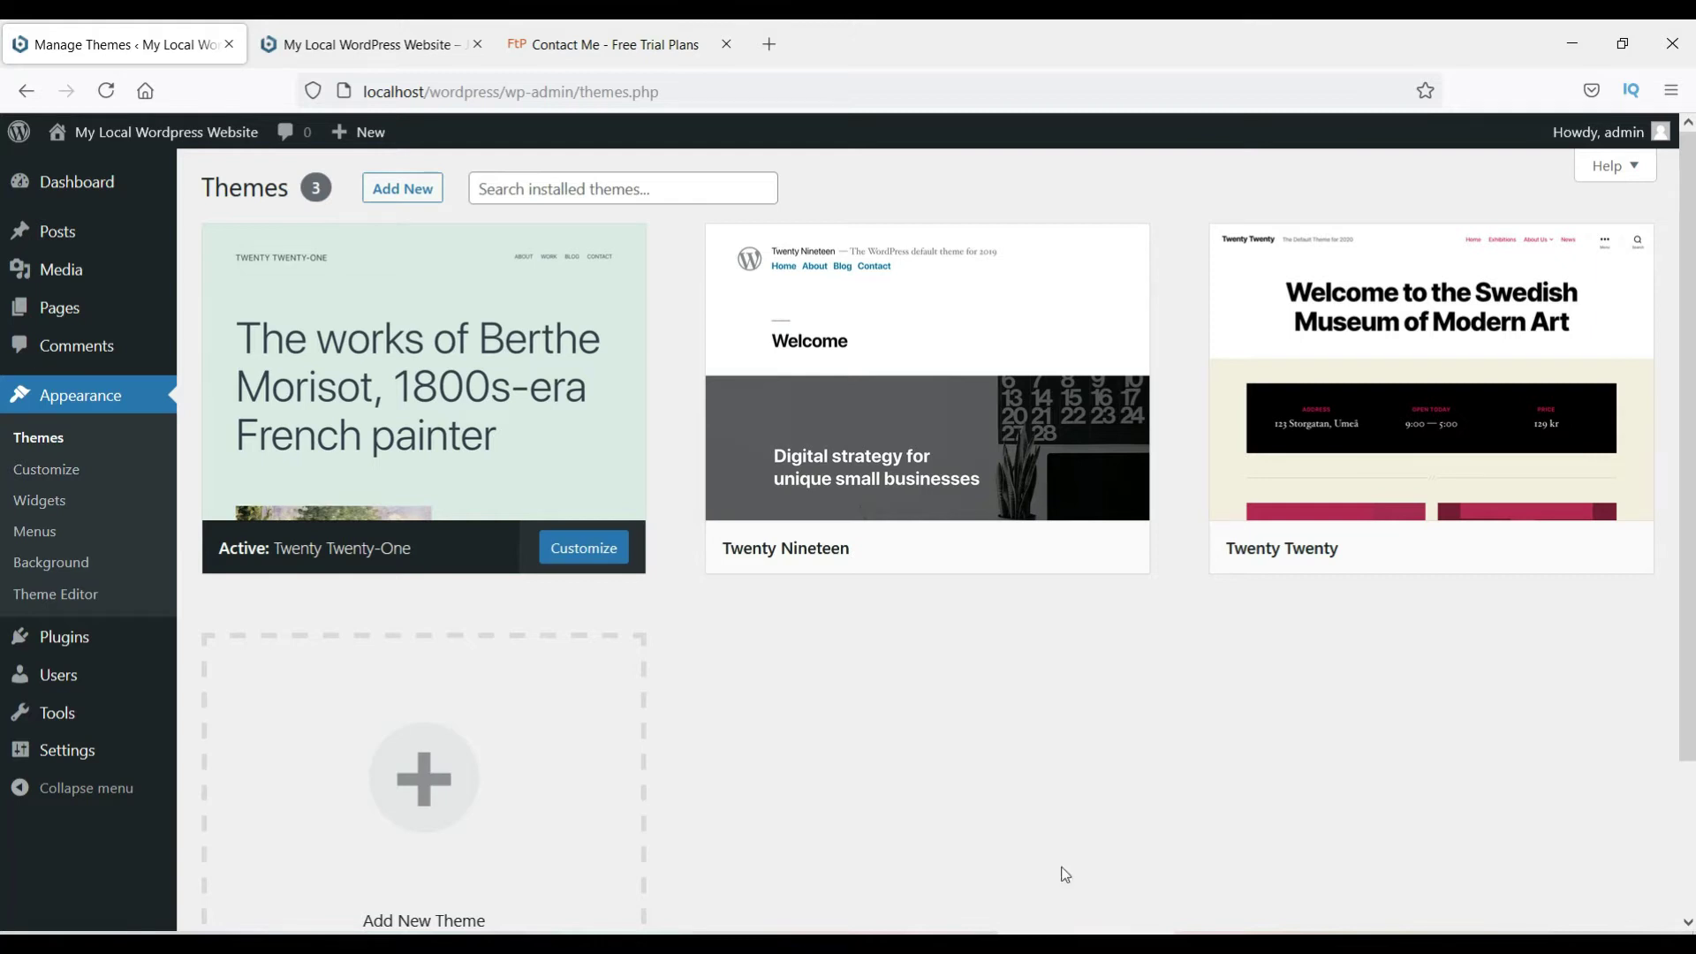
{"action": "mouse_move", "coordinate": [1518, 475]}
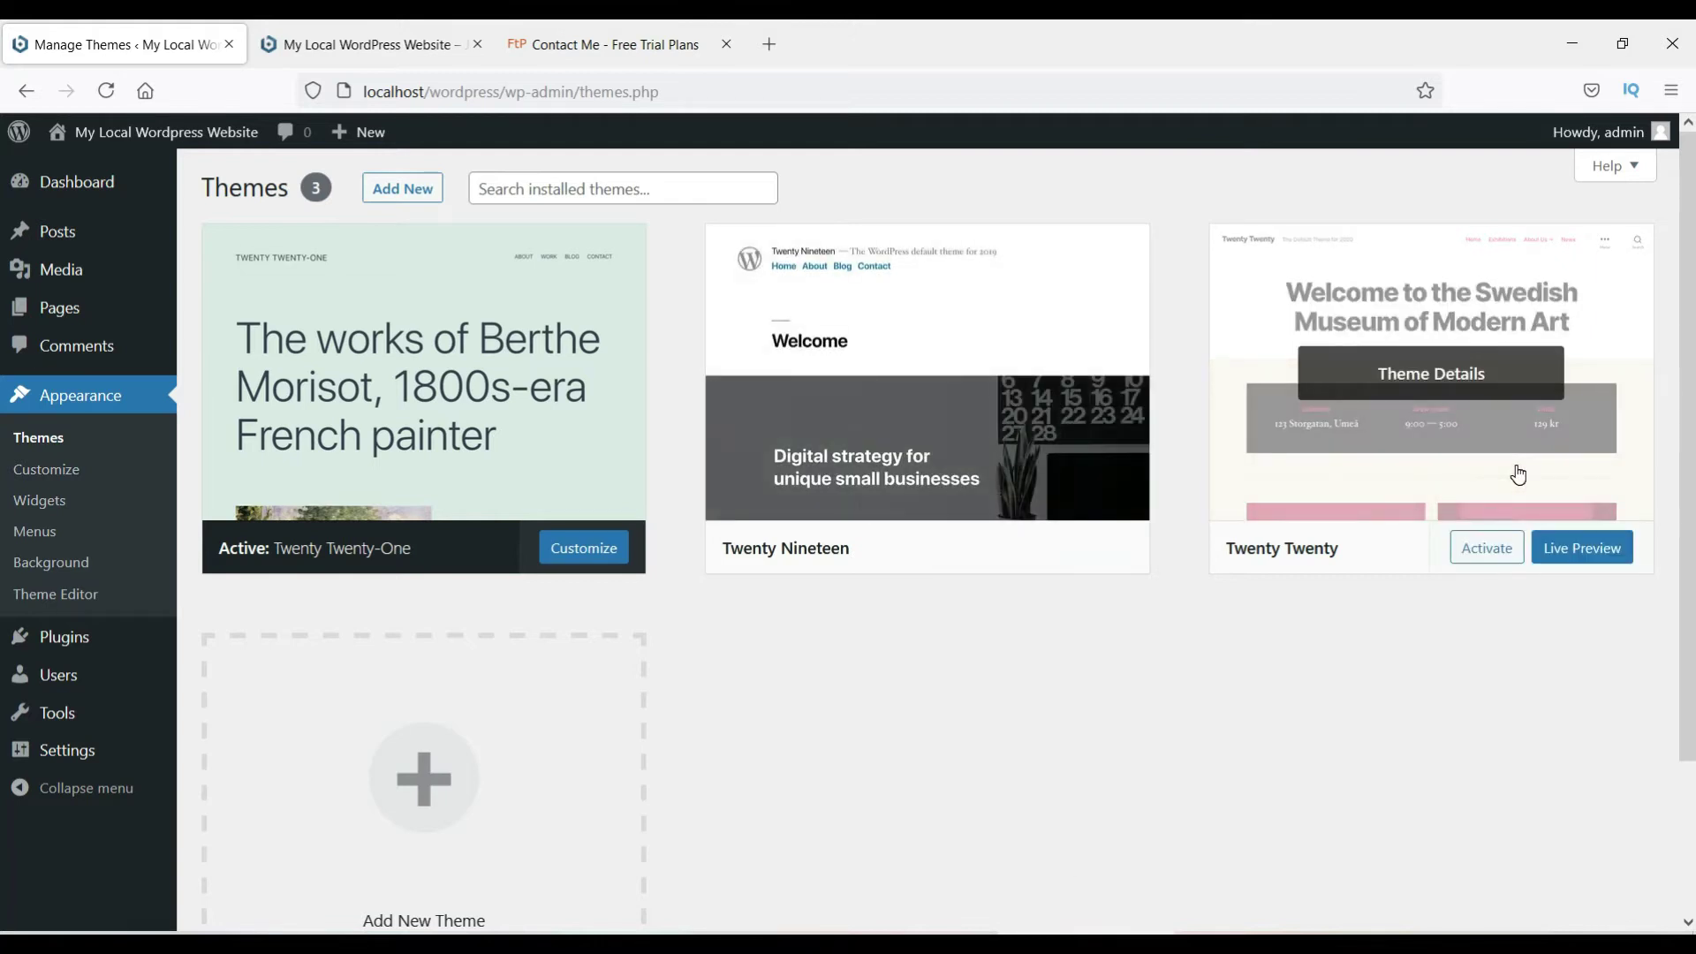
{"action": "mouse_move", "coordinate": [972, 484]}
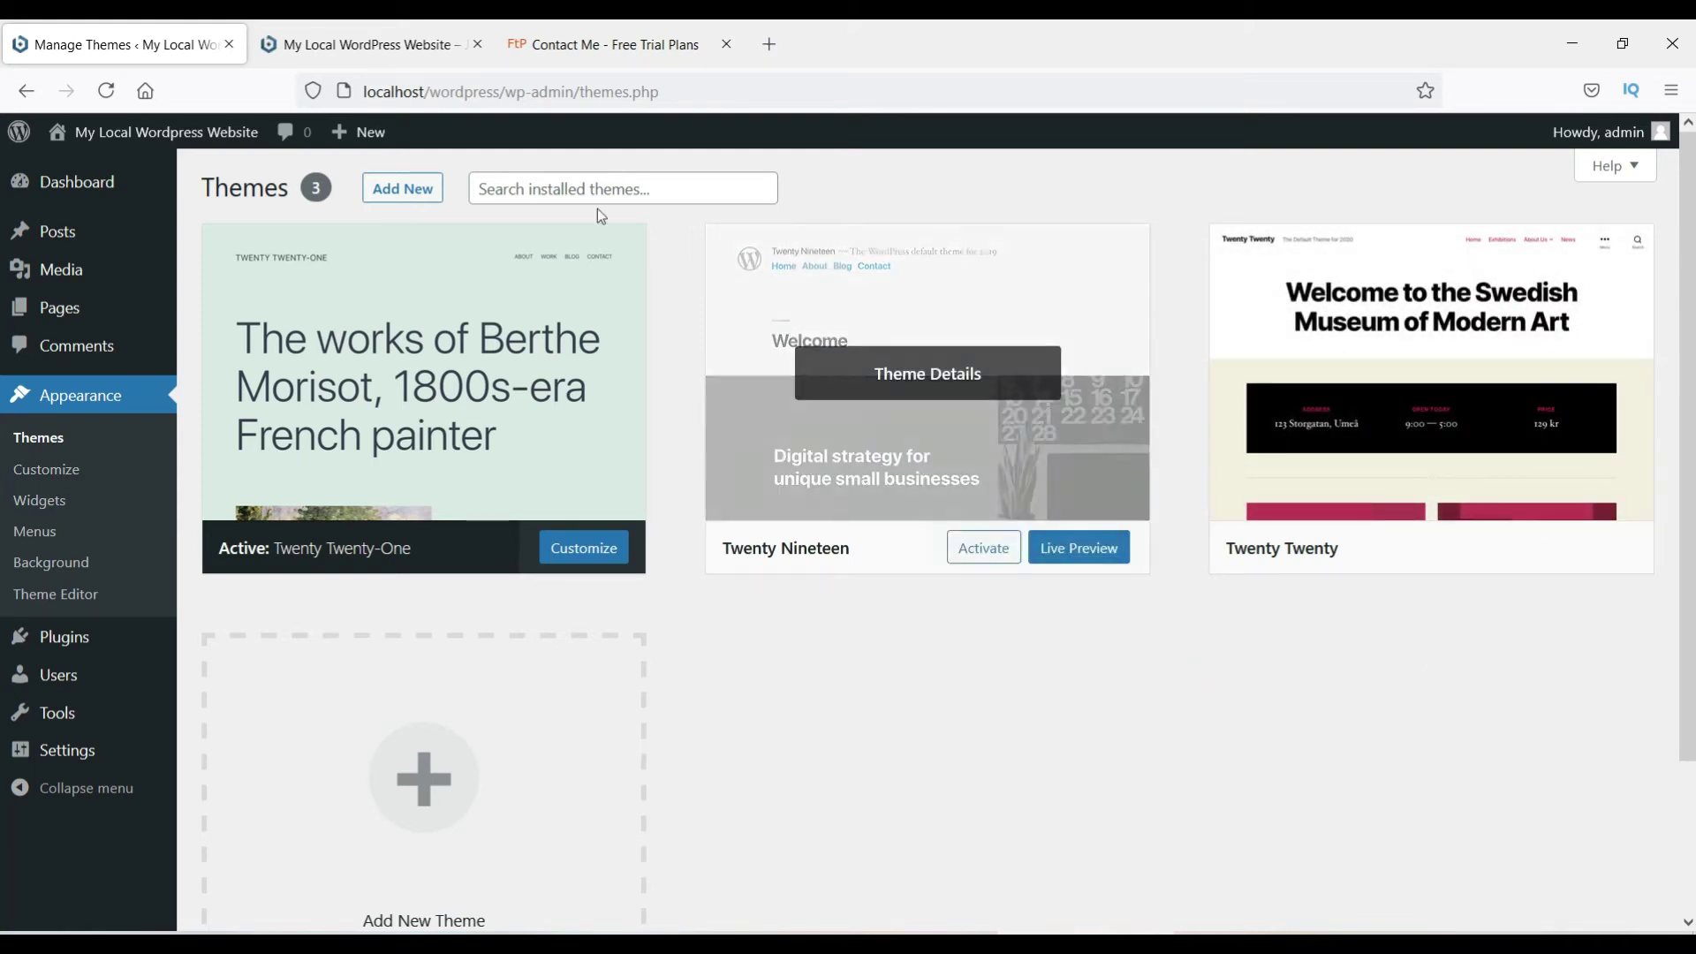
Step: Open the Add Themes screen and browse the featured themes
{"action": "left_click", "coordinate": [393, 192]}
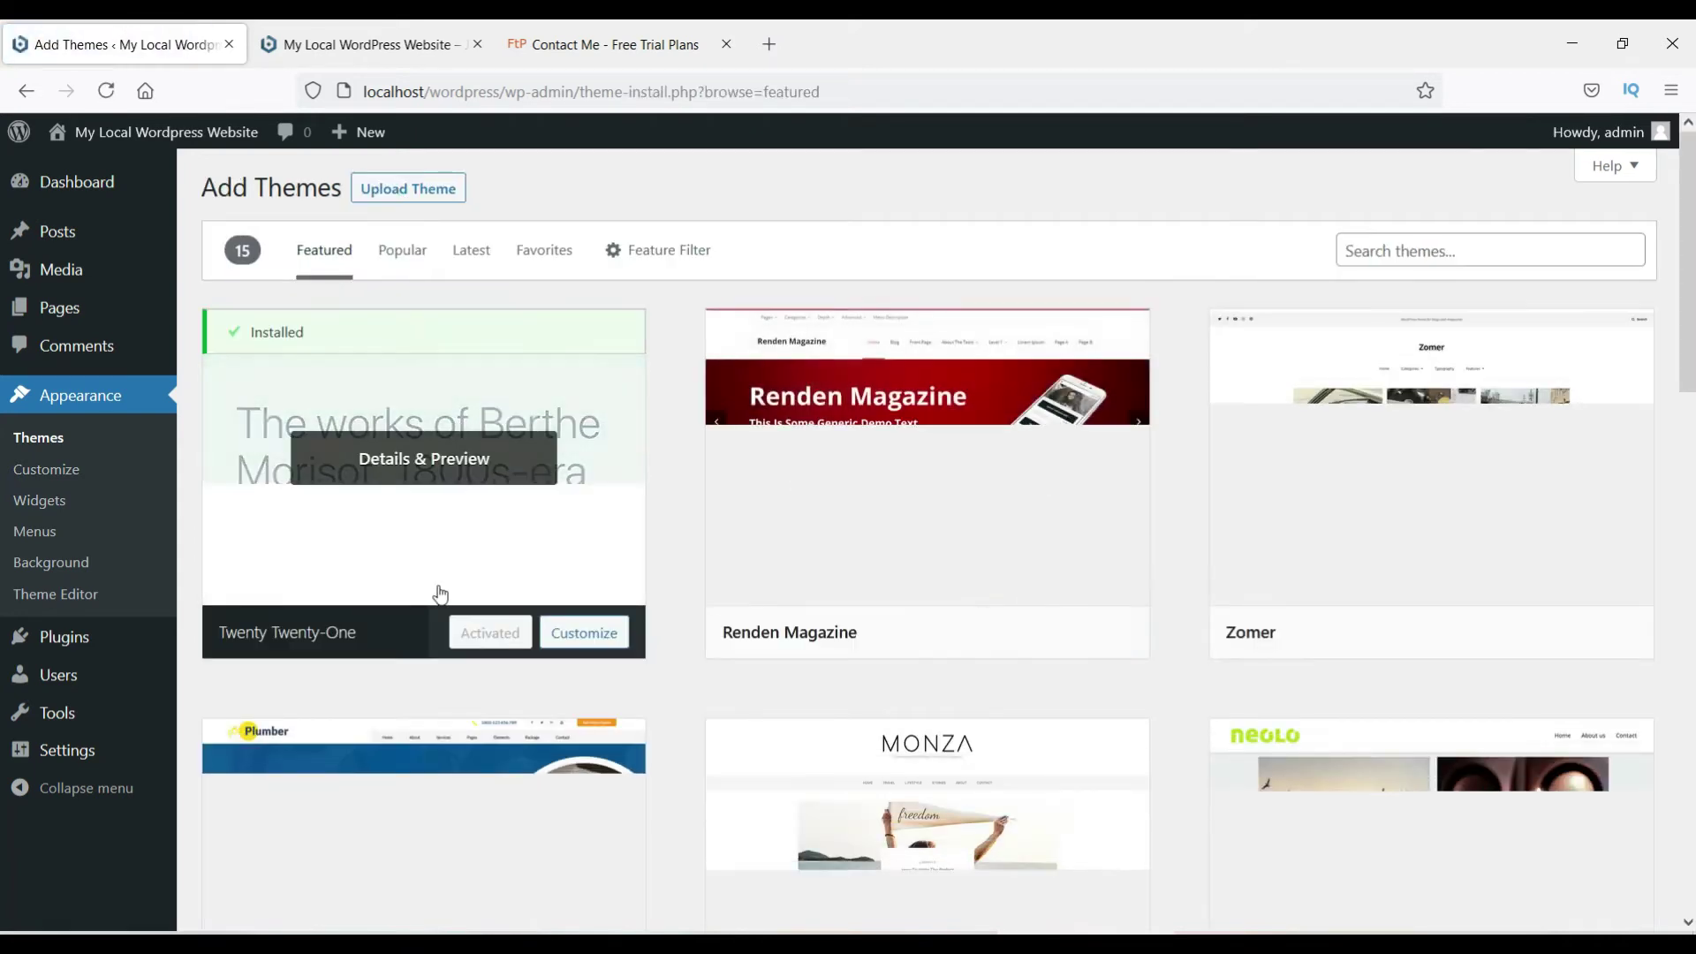
{"action": "scroll", "coordinate": [1449, 477], "scroll_direction": "down", "scroll_amount": 5}
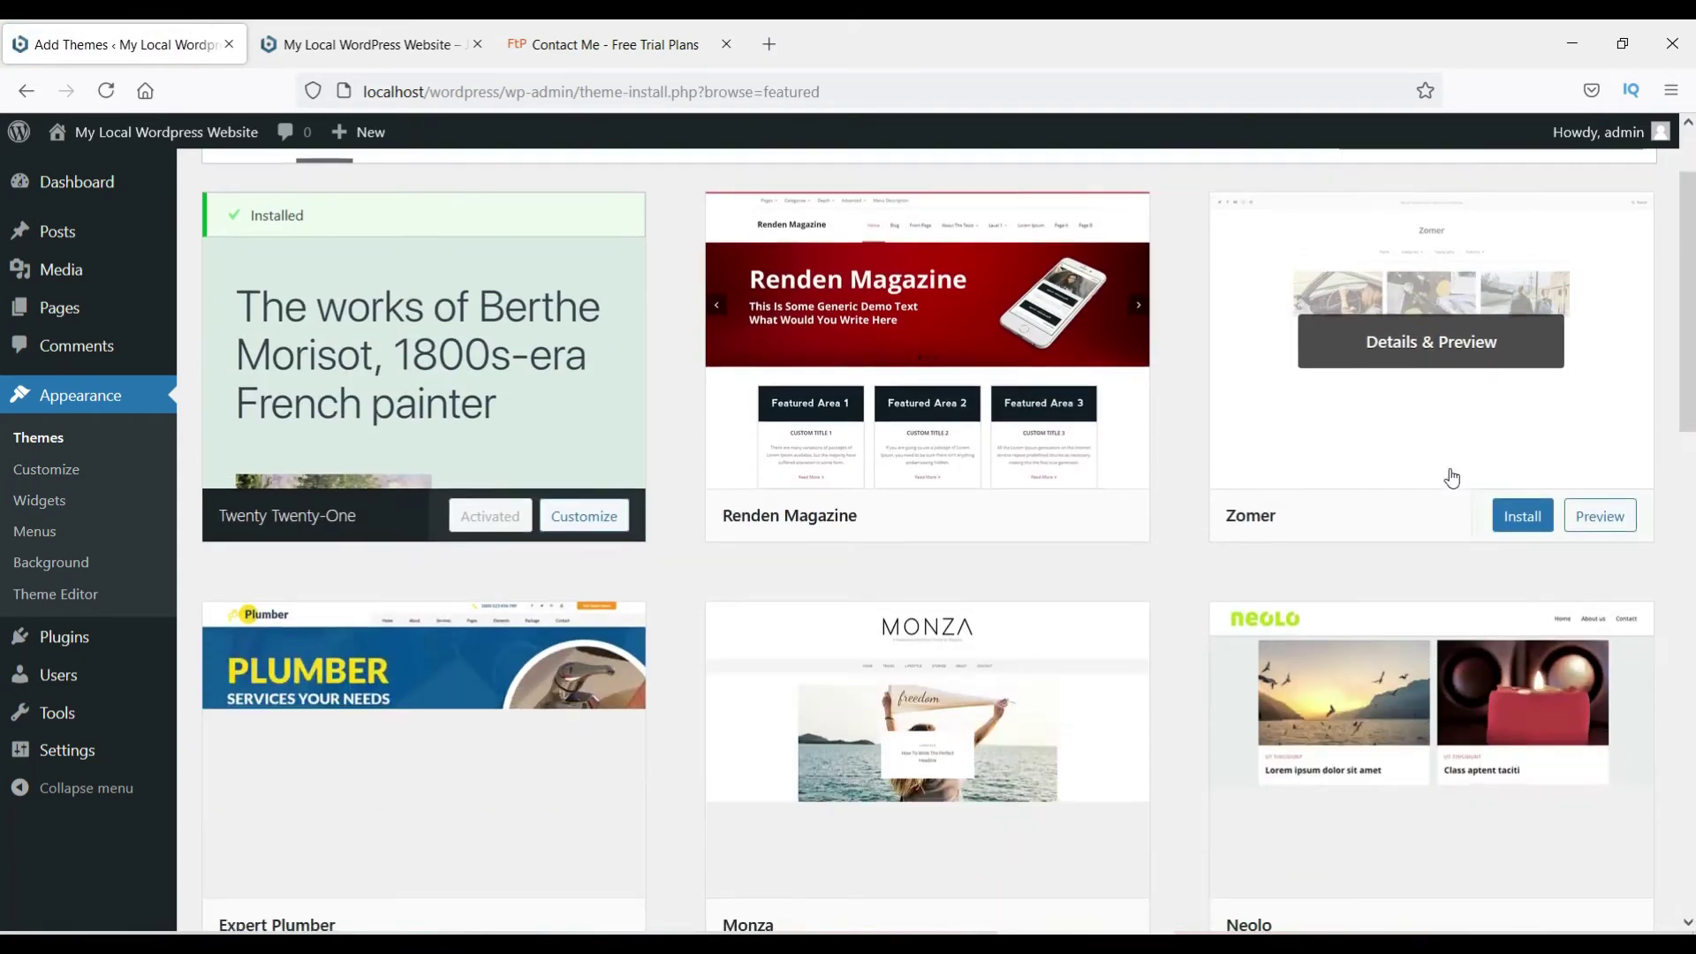
{"action": "scroll", "coordinate": [1433, 510], "scroll_direction": "down", "scroll_amount": 6}
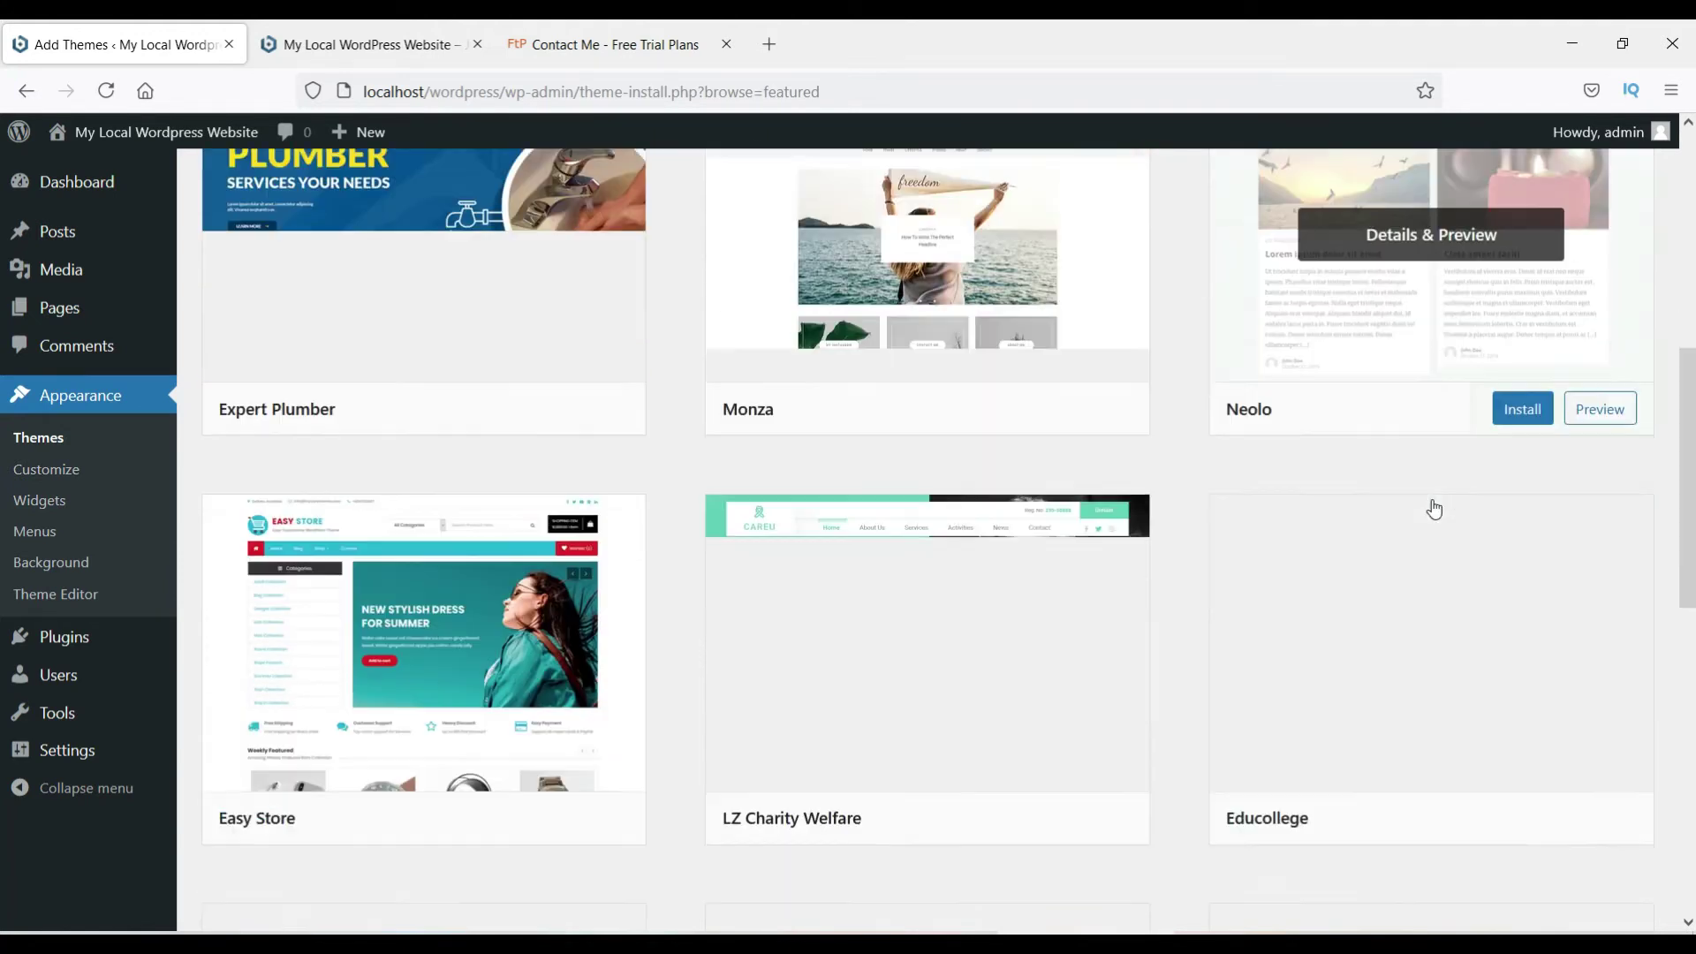
{"action": "scroll", "coordinate": [1434, 510], "scroll_direction": "up", "scroll_amount": 1}
{"action": "scroll", "coordinate": [1434, 509], "scroll_direction": "up", "scroll_amount": 3}
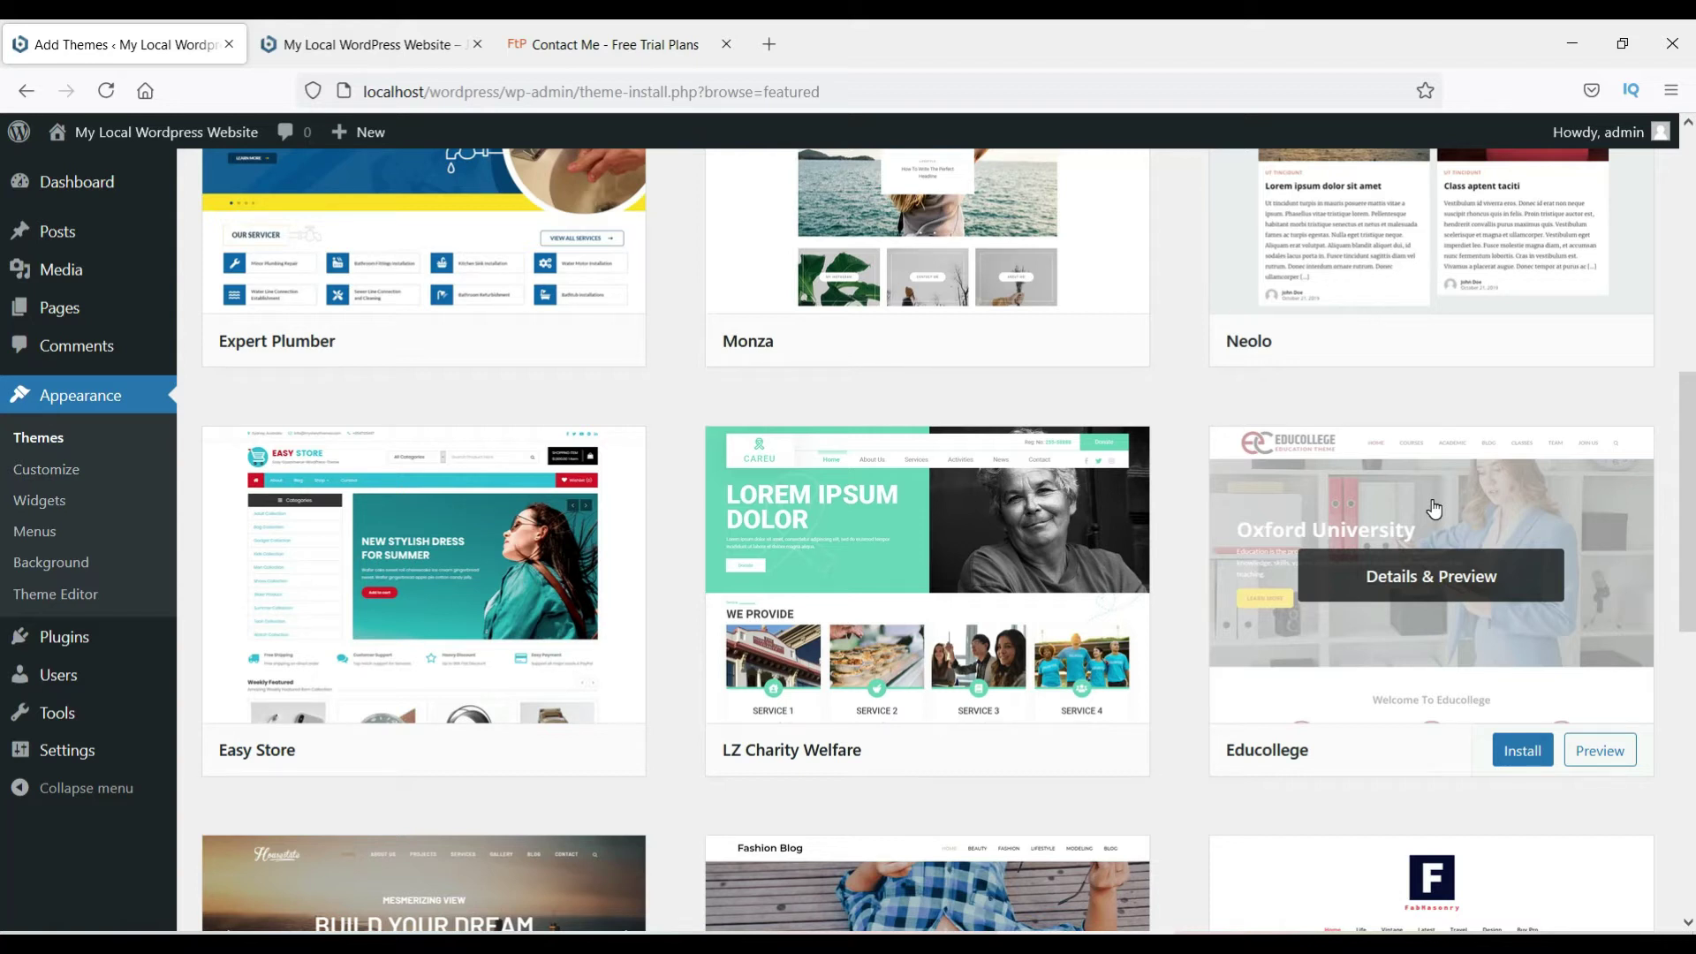
{"action": "scroll", "coordinate": [1360, 517], "scroll_direction": "up", "scroll_amount": 8}
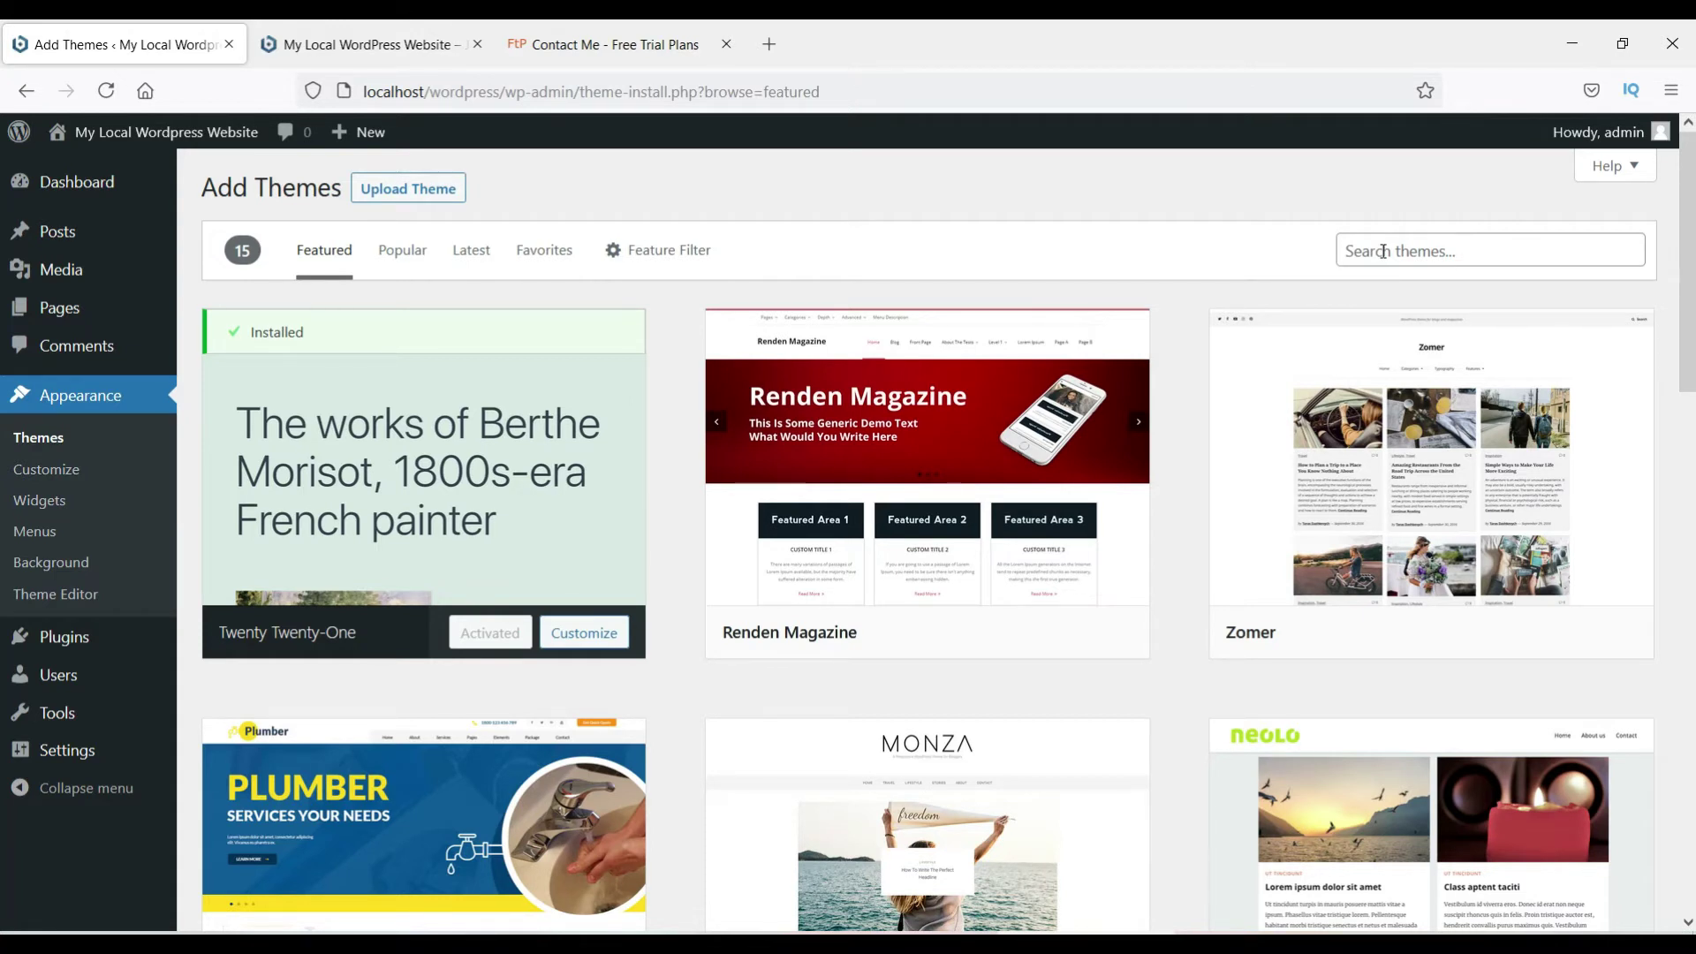
Step: Search the theme directory for "hello elementor"
{"action": "left_click", "coordinate": [1383, 251]}
{"action": "type", "text": "hello"}
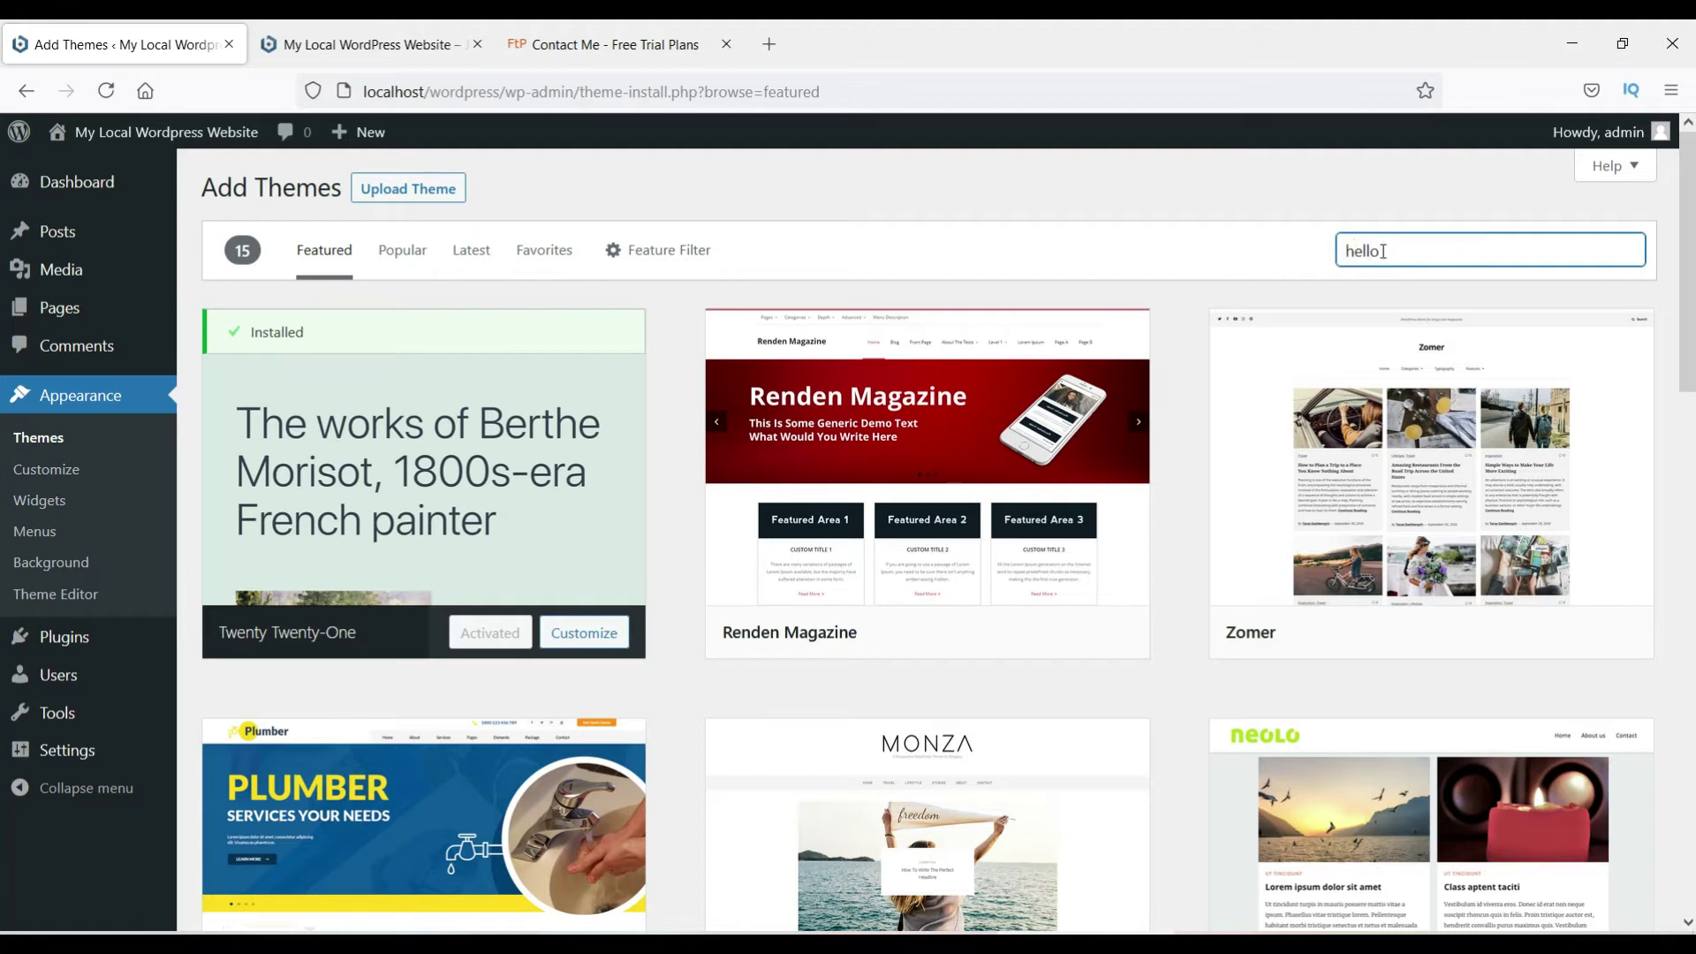
{"action": "type", "text": " element"}
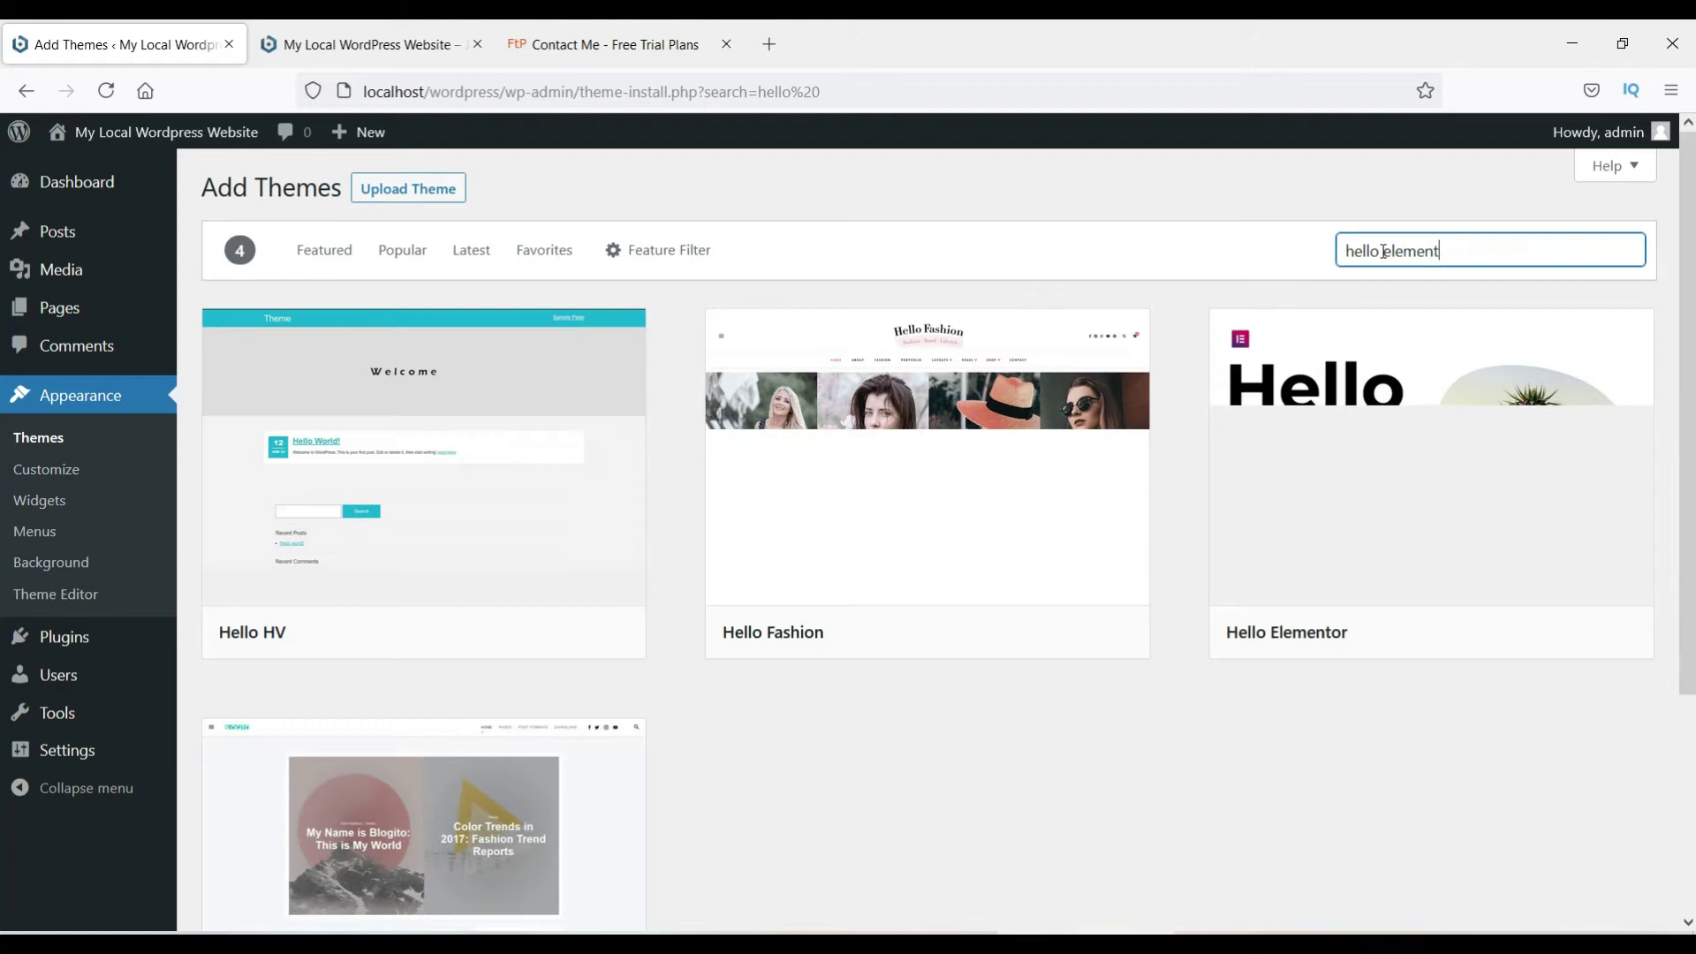
{"action": "type", "text": "or"}
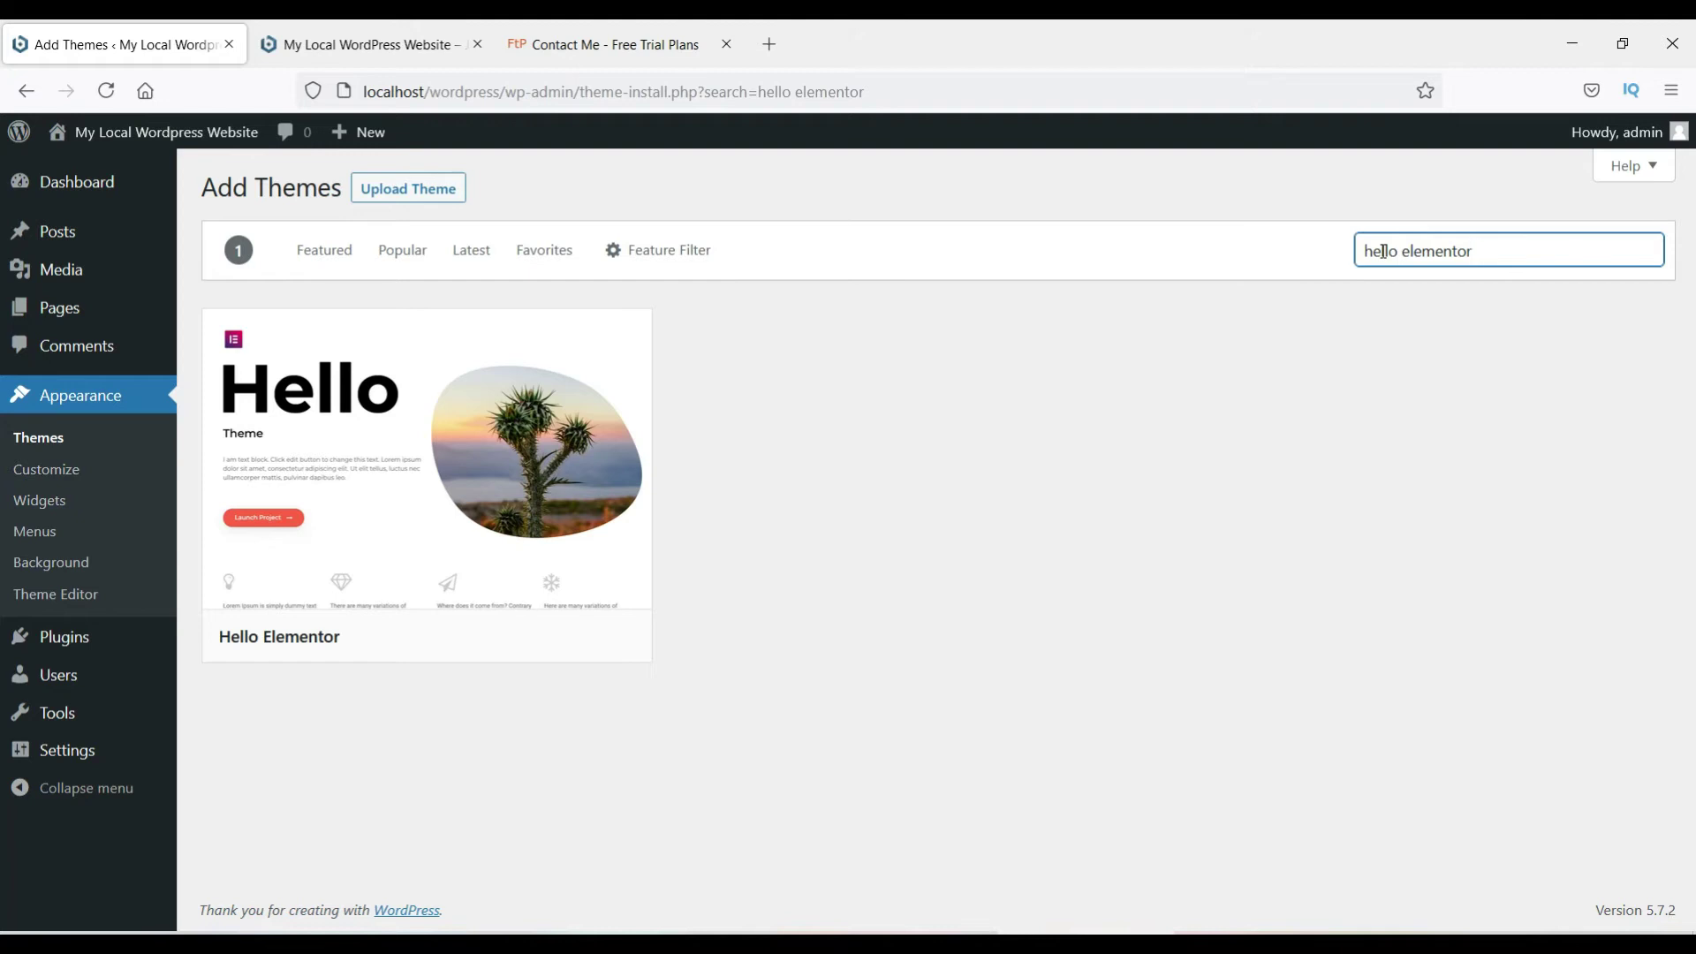
{"action": "left_click", "coordinate": [1328, 436]}
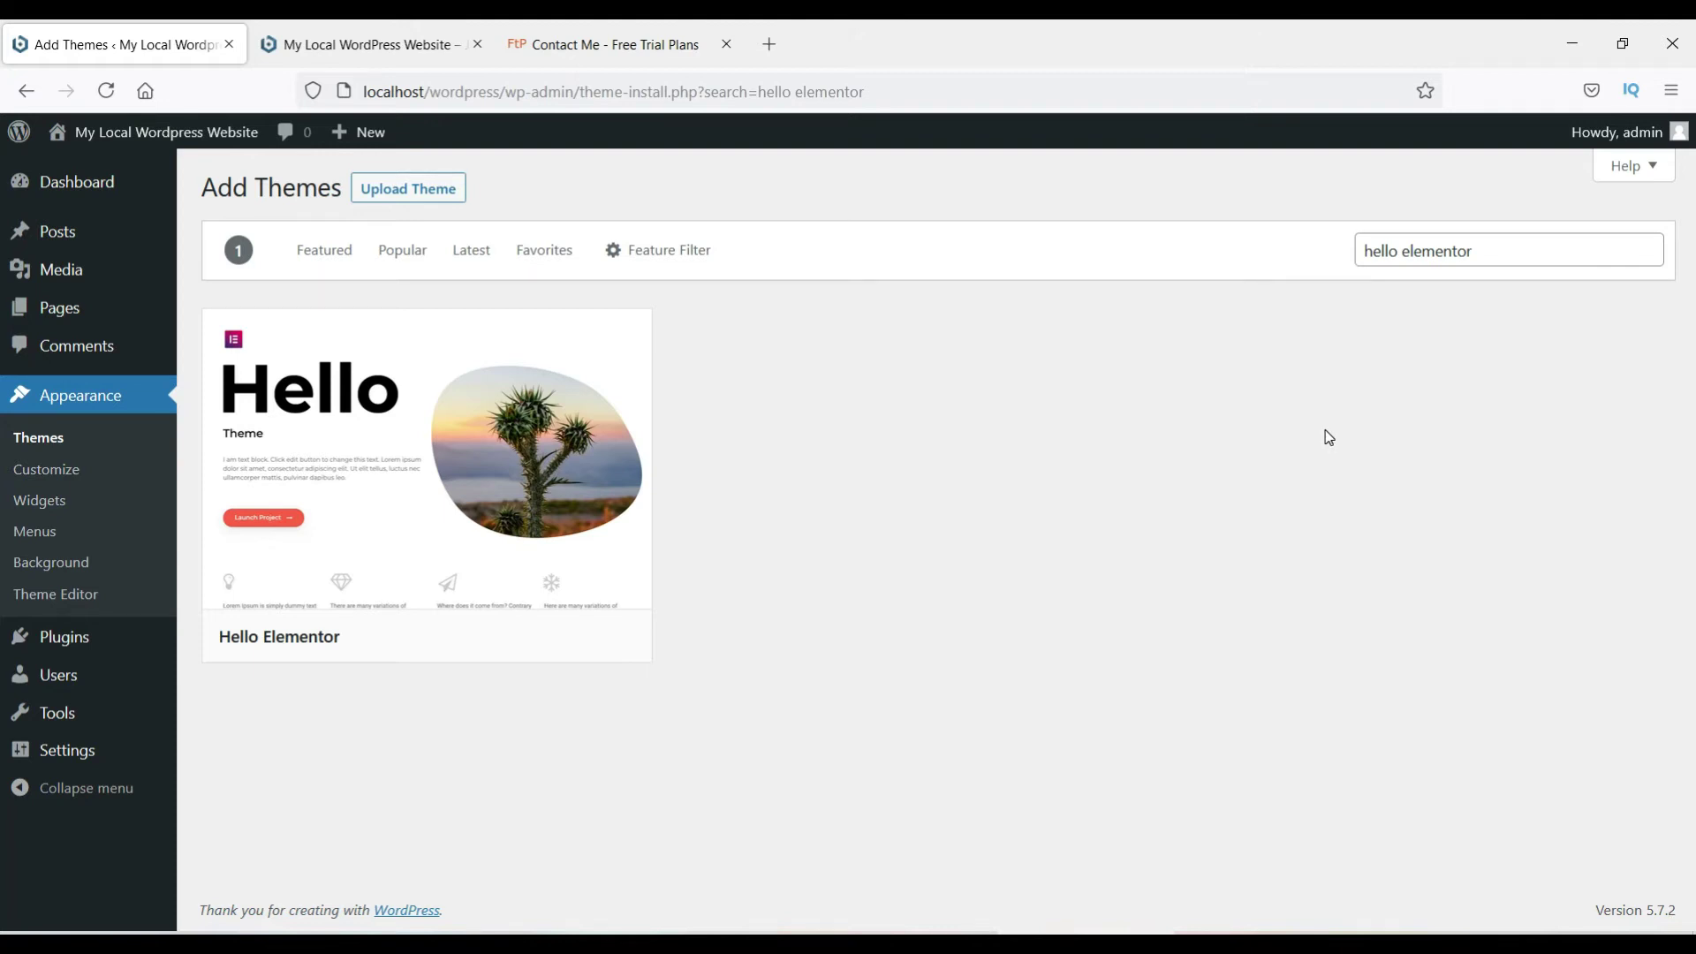
Step: Open the Customizer for the active theme and look through the site preview down to its footer
{"action": "left_click", "coordinate": [49, 469]}
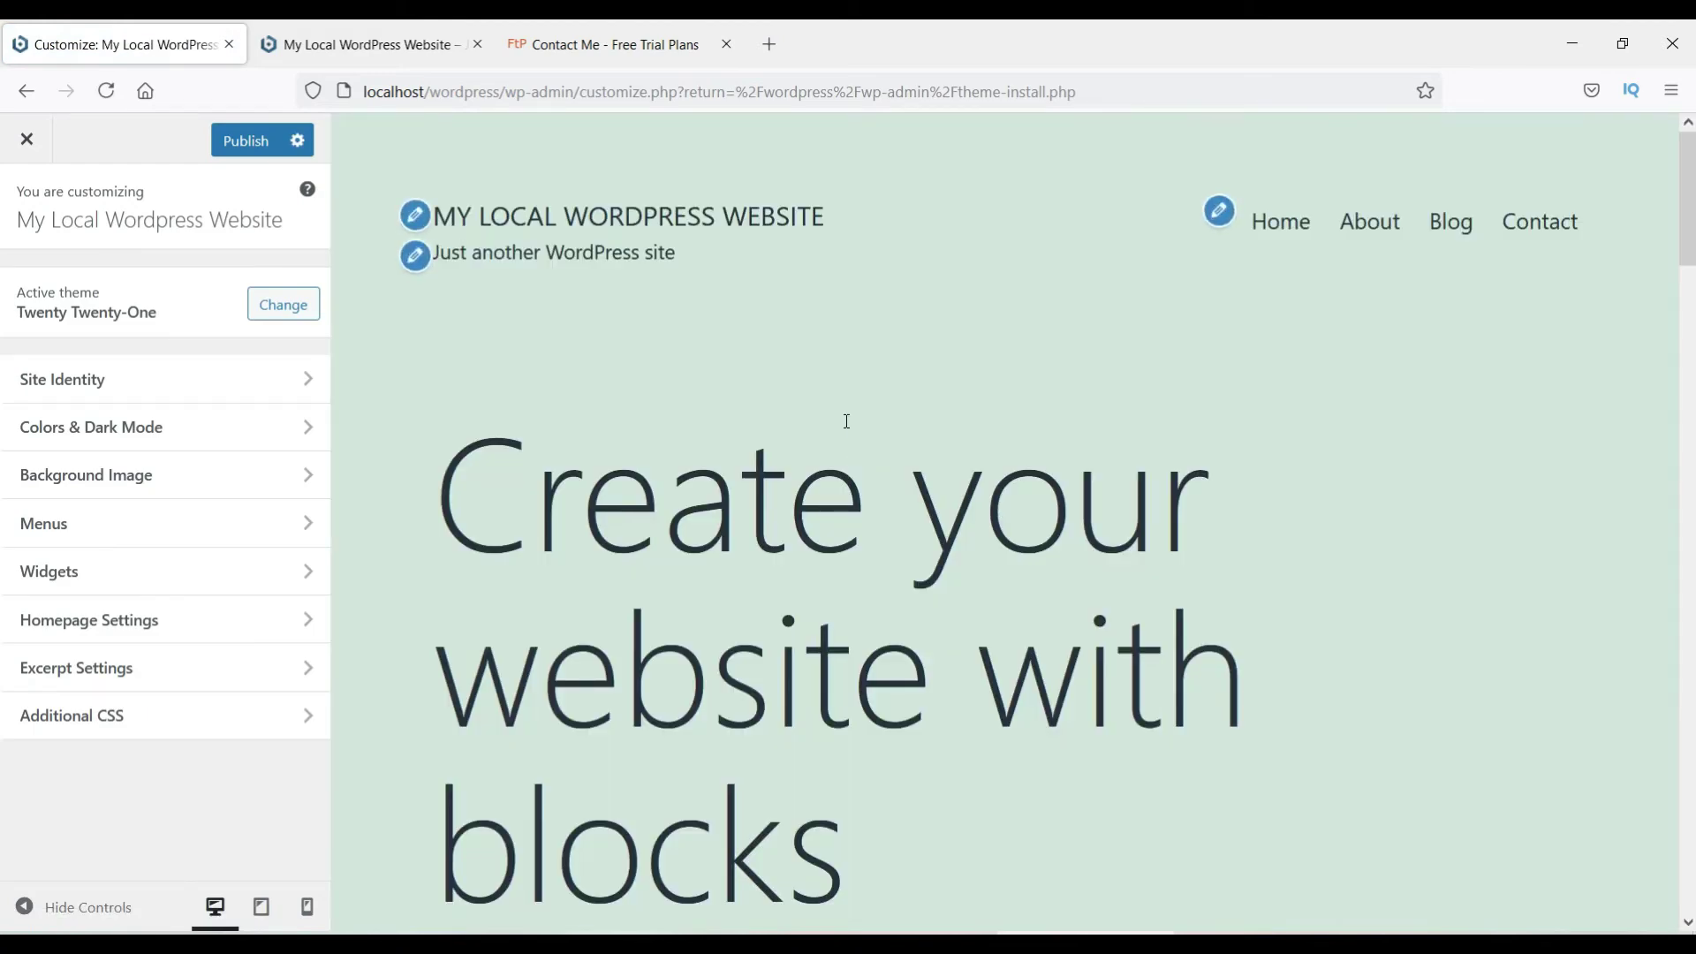
{"action": "scroll", "coordinate": [846, 421], "scroll_direction": "down", "scroll_amount": 10}
{"action": "scroll", "coordinate": [1042, 420], "scroll_direction": "up", "scroll_amount": 10}
{"action": "scroll", "coordinate": [783, 404], "scroll_direction": "down", "scroll_amount": 20}
{"action": "scroll", "coordinate": [1051, 409], "scroll_direction": "down", "scroll_amount": 10}
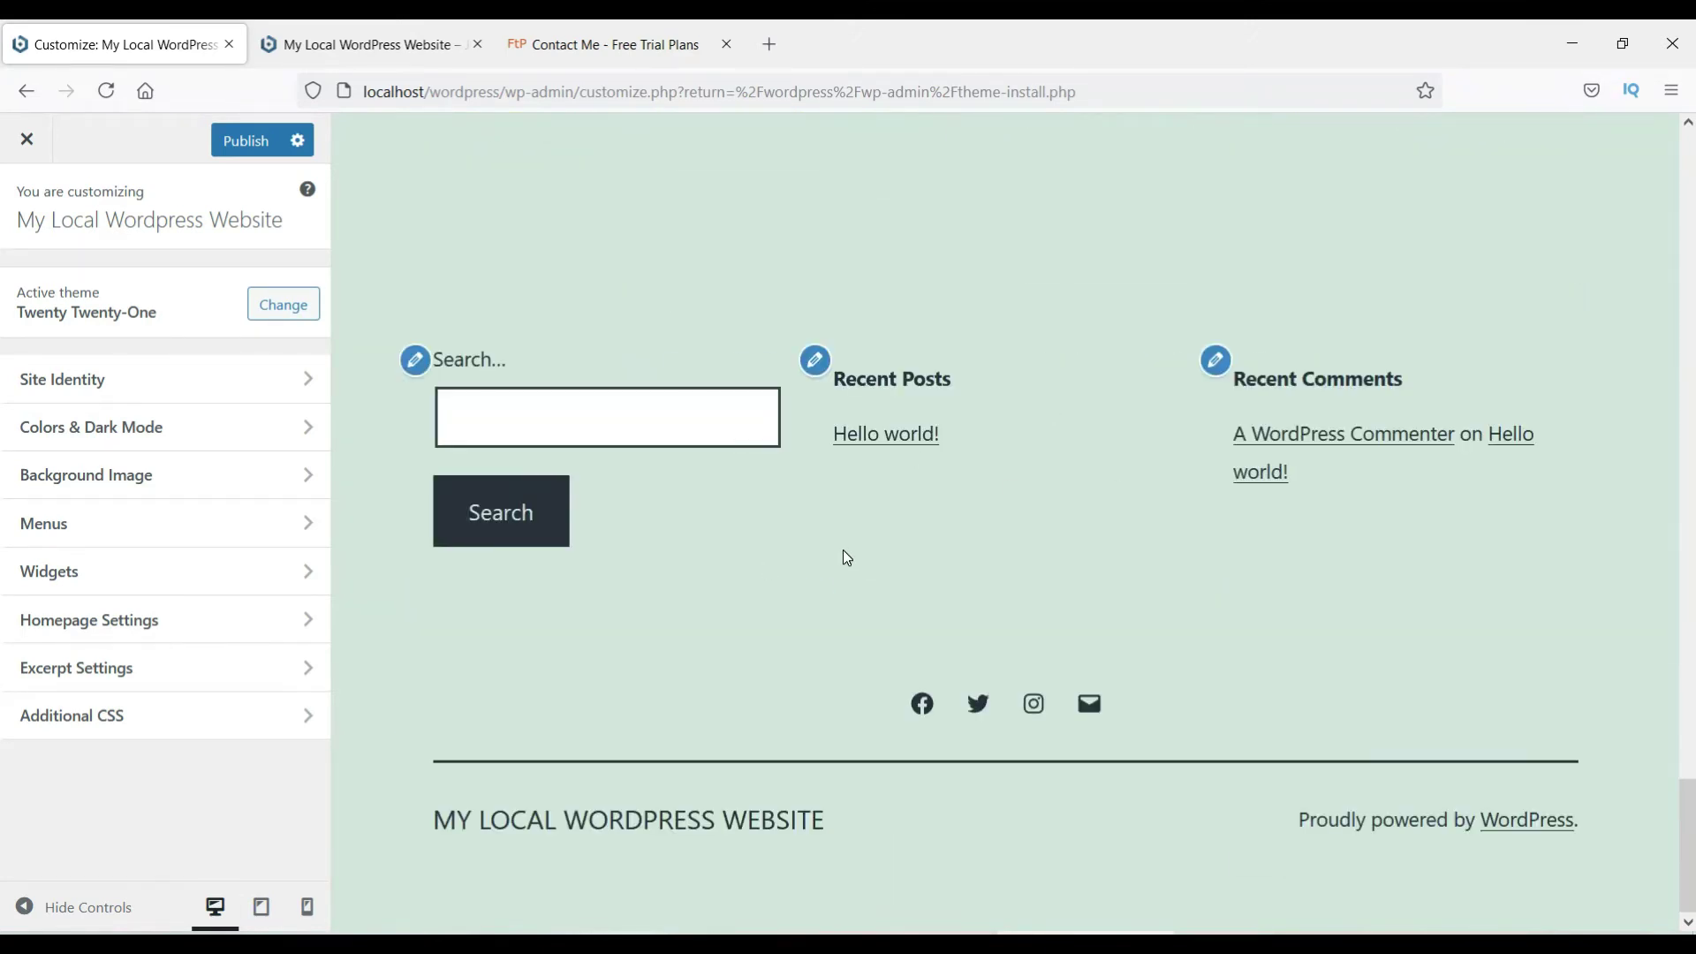
Step: Open the Site Identity settings and highlight the site title text and the tagline text
{"action": "left_click", "coordinate": [117, 380]}
{"action": "left_click", "coordinate": [259, 406]}
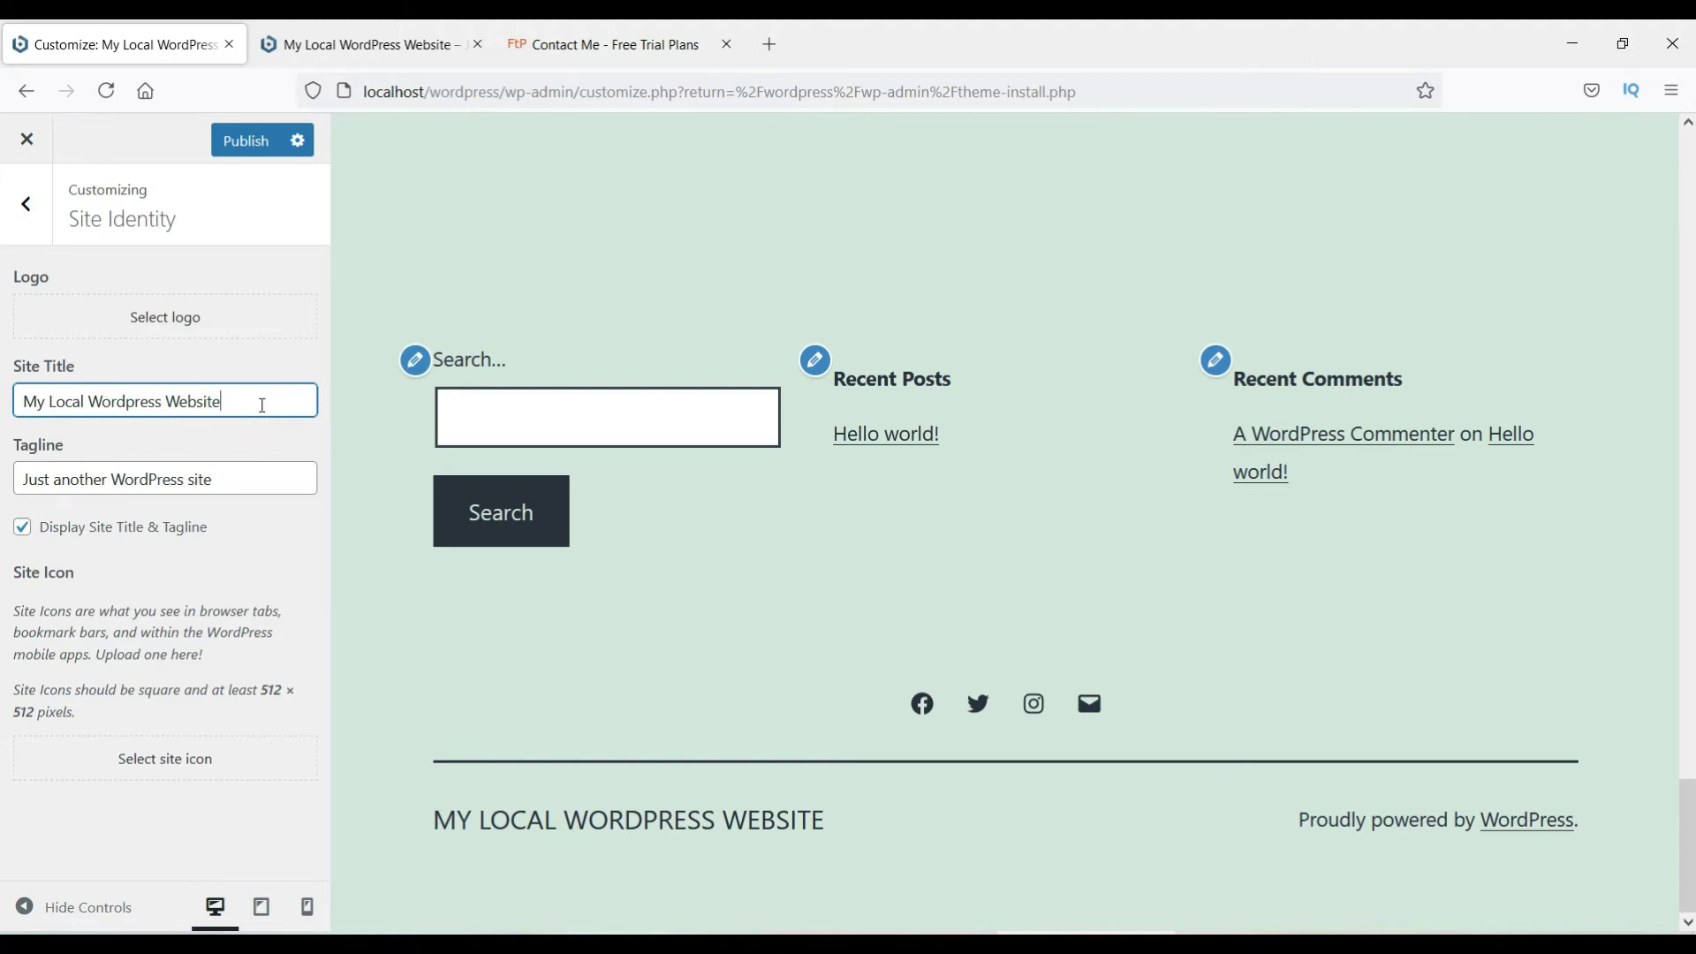
{"action": "left_click", "coordinate": [234, 400]}
{"action": "left_click_drag", "start_coordinate": [250, 400], "coordinate": [10, 400]}
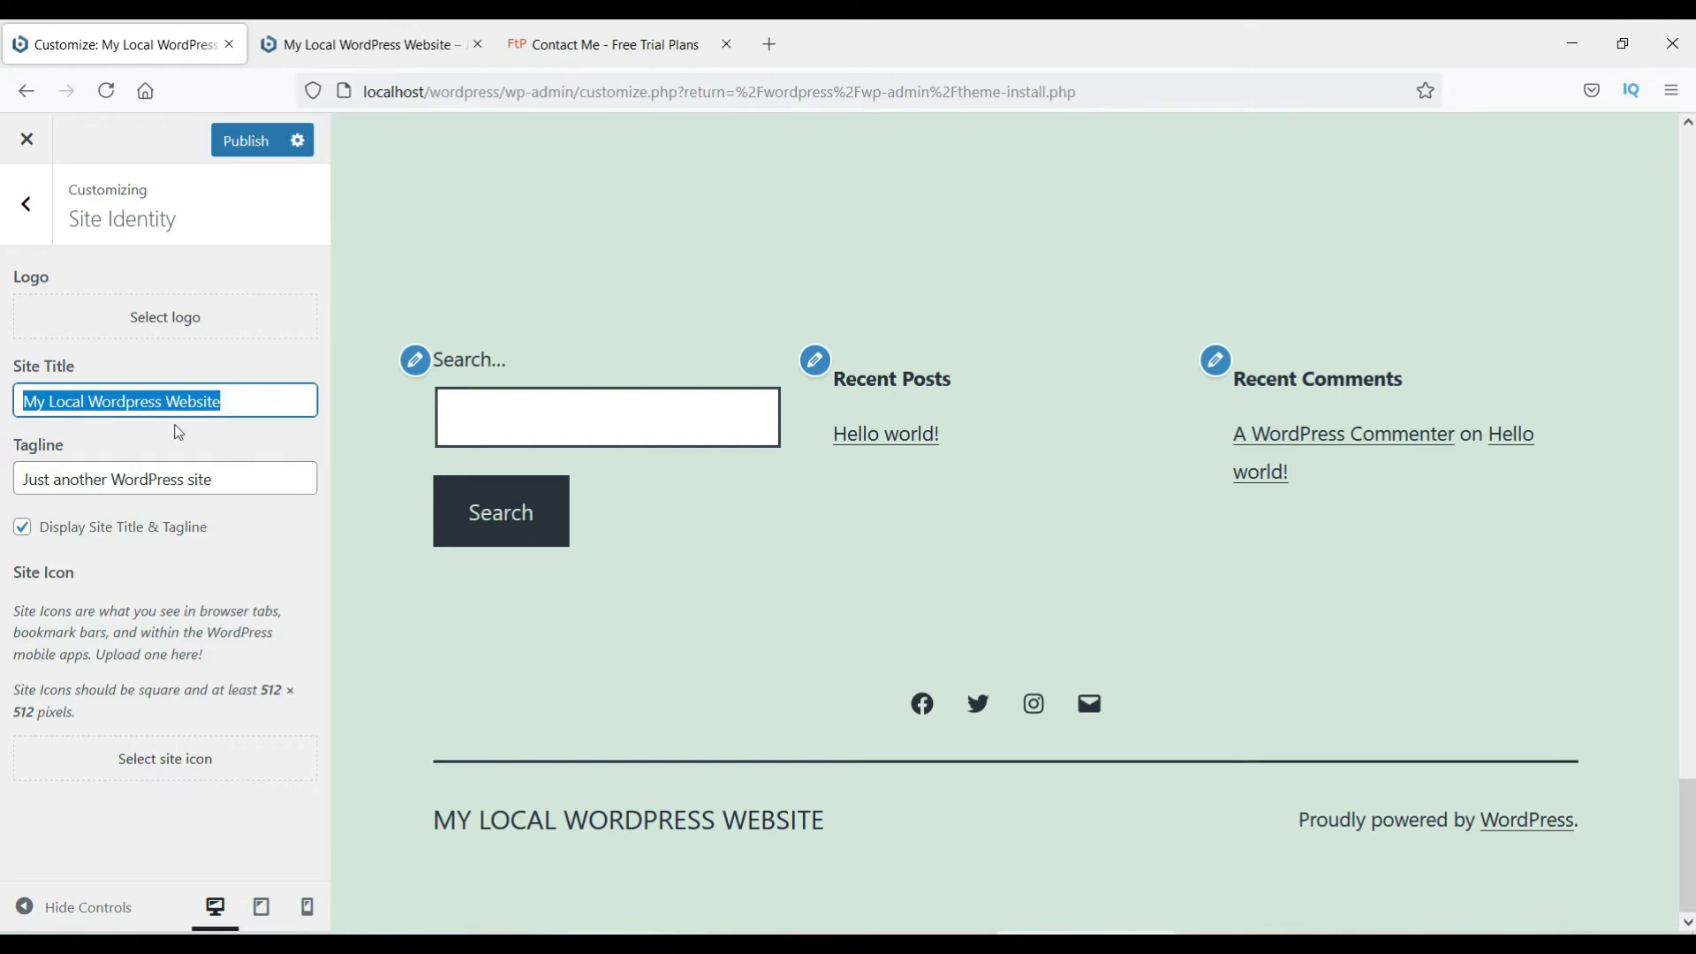
{"action": "left_click", "coordinate": [223, 479]}
{"action": "left_click_drag", "start_coordinate": [247, 479], "coordinate": [27, 519]}
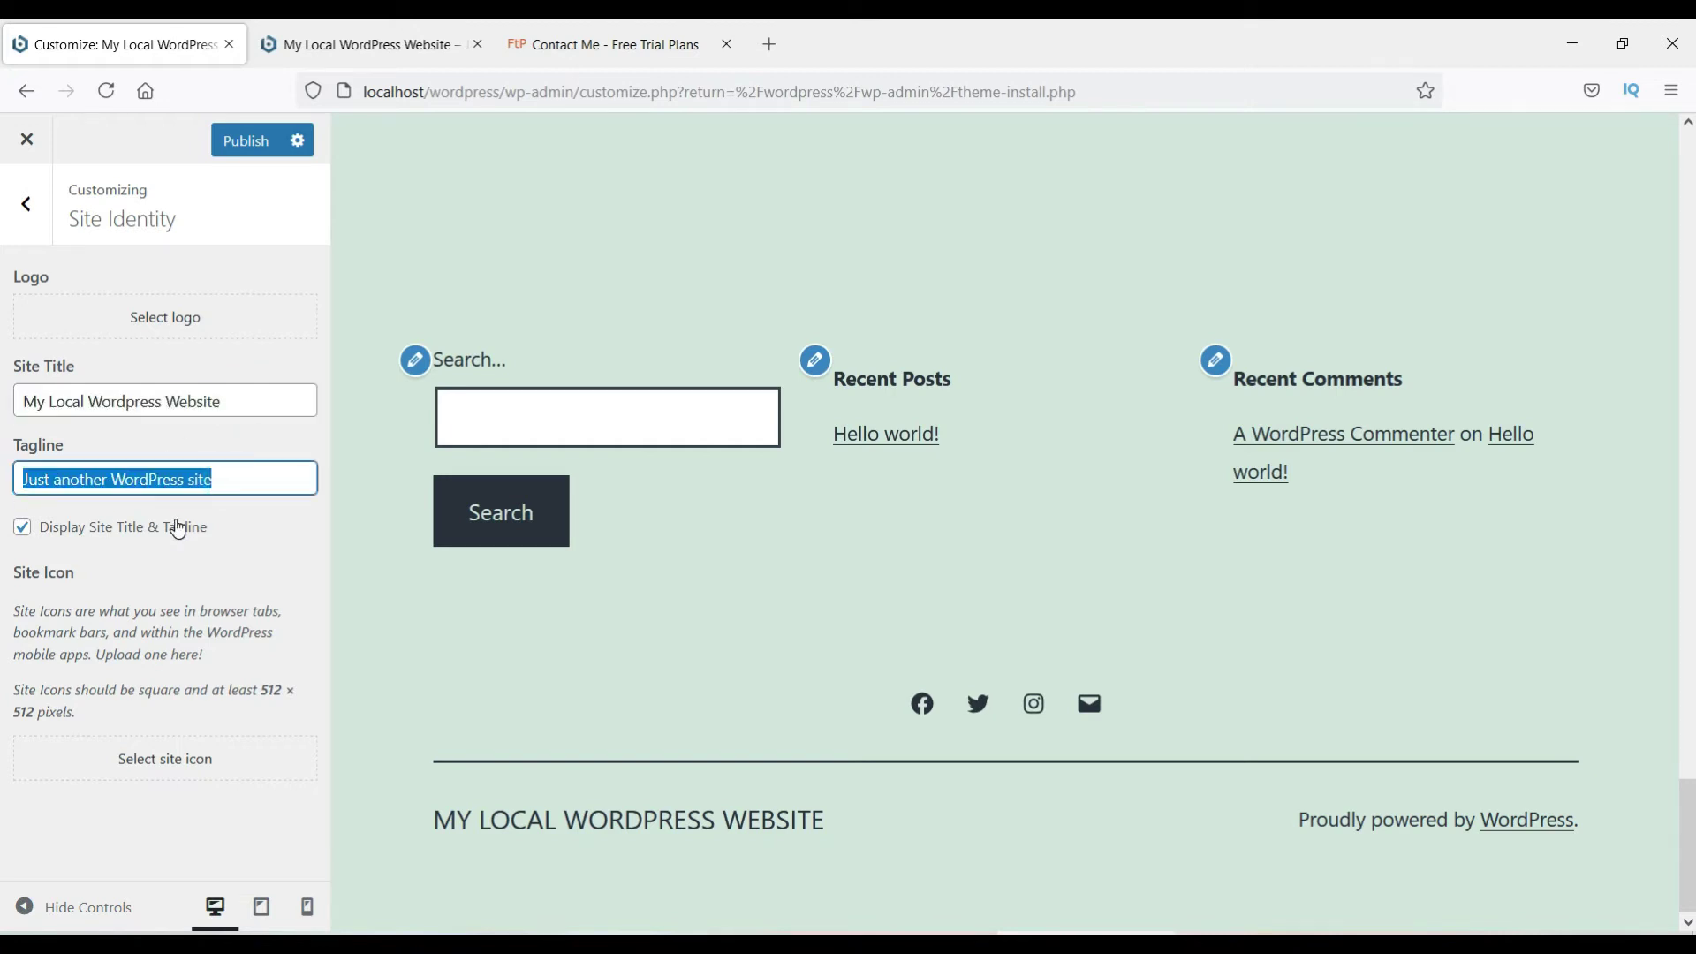
Step: Turn the display of the site title and tagline off and back on, checking the header in the preview
{"action": "scroll", "coordinate": [1127, 292], "scroll_direction": "up", "scroll_amount": 5}
{"action": "scroll", "coordinate": [1127, 292], "scroll_direction": "up", "scroll_amount": 10}
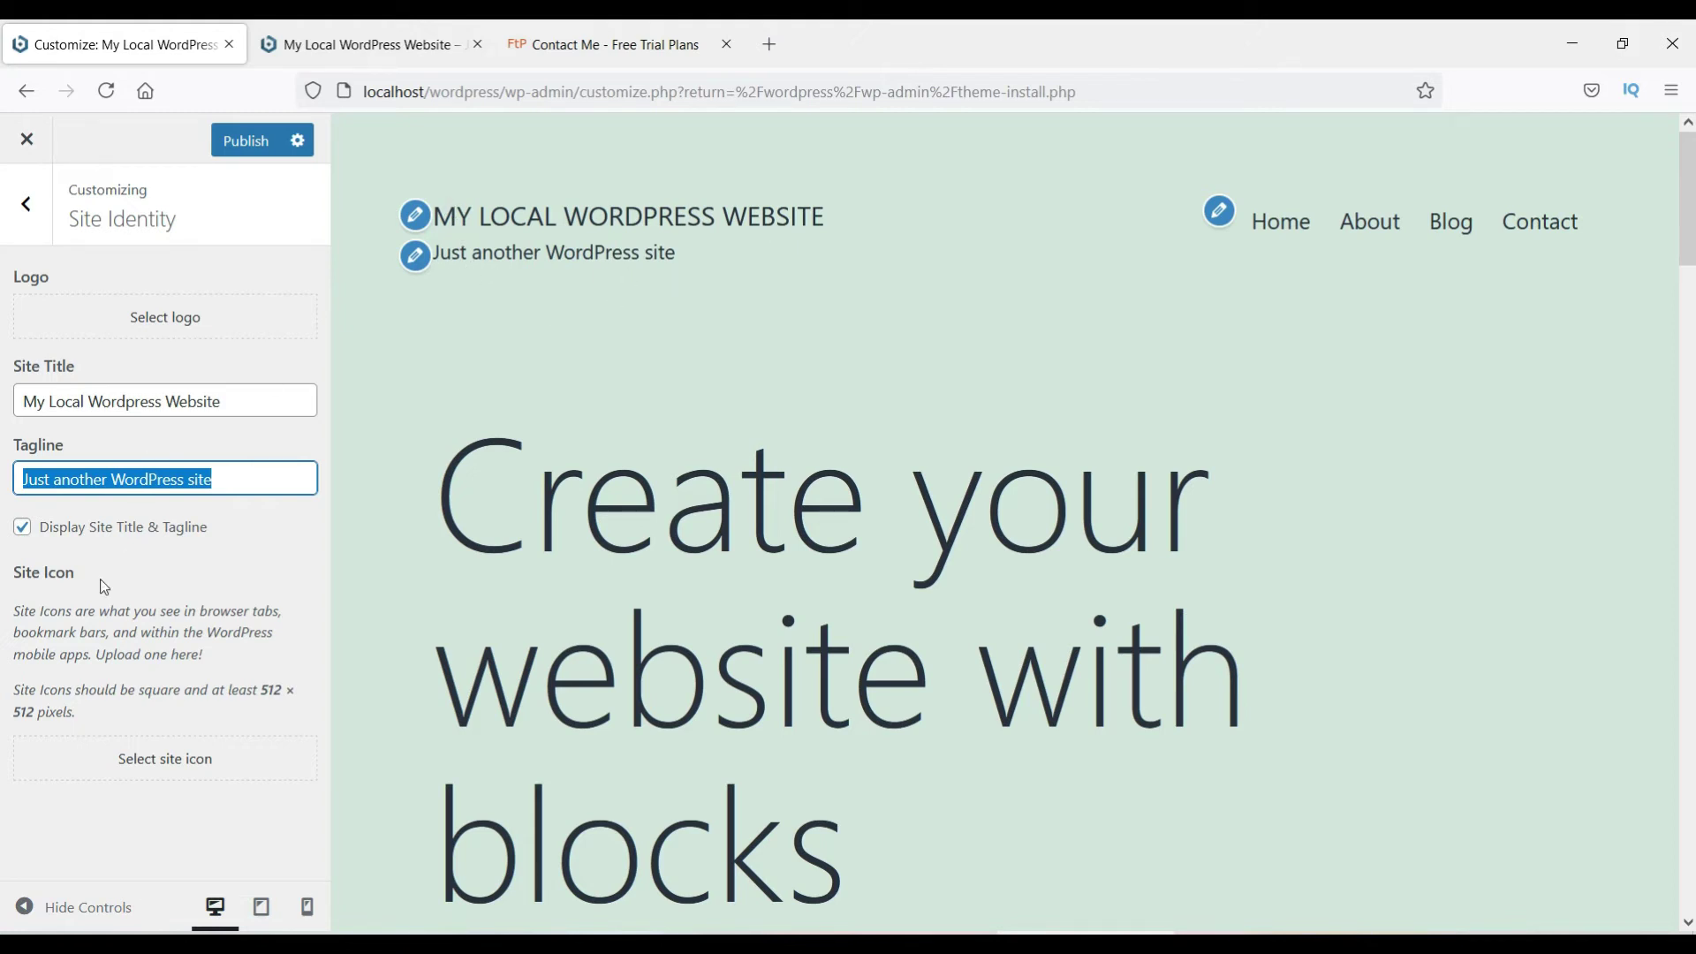
{"action": "left_click", "coordinate": [23, 530]}
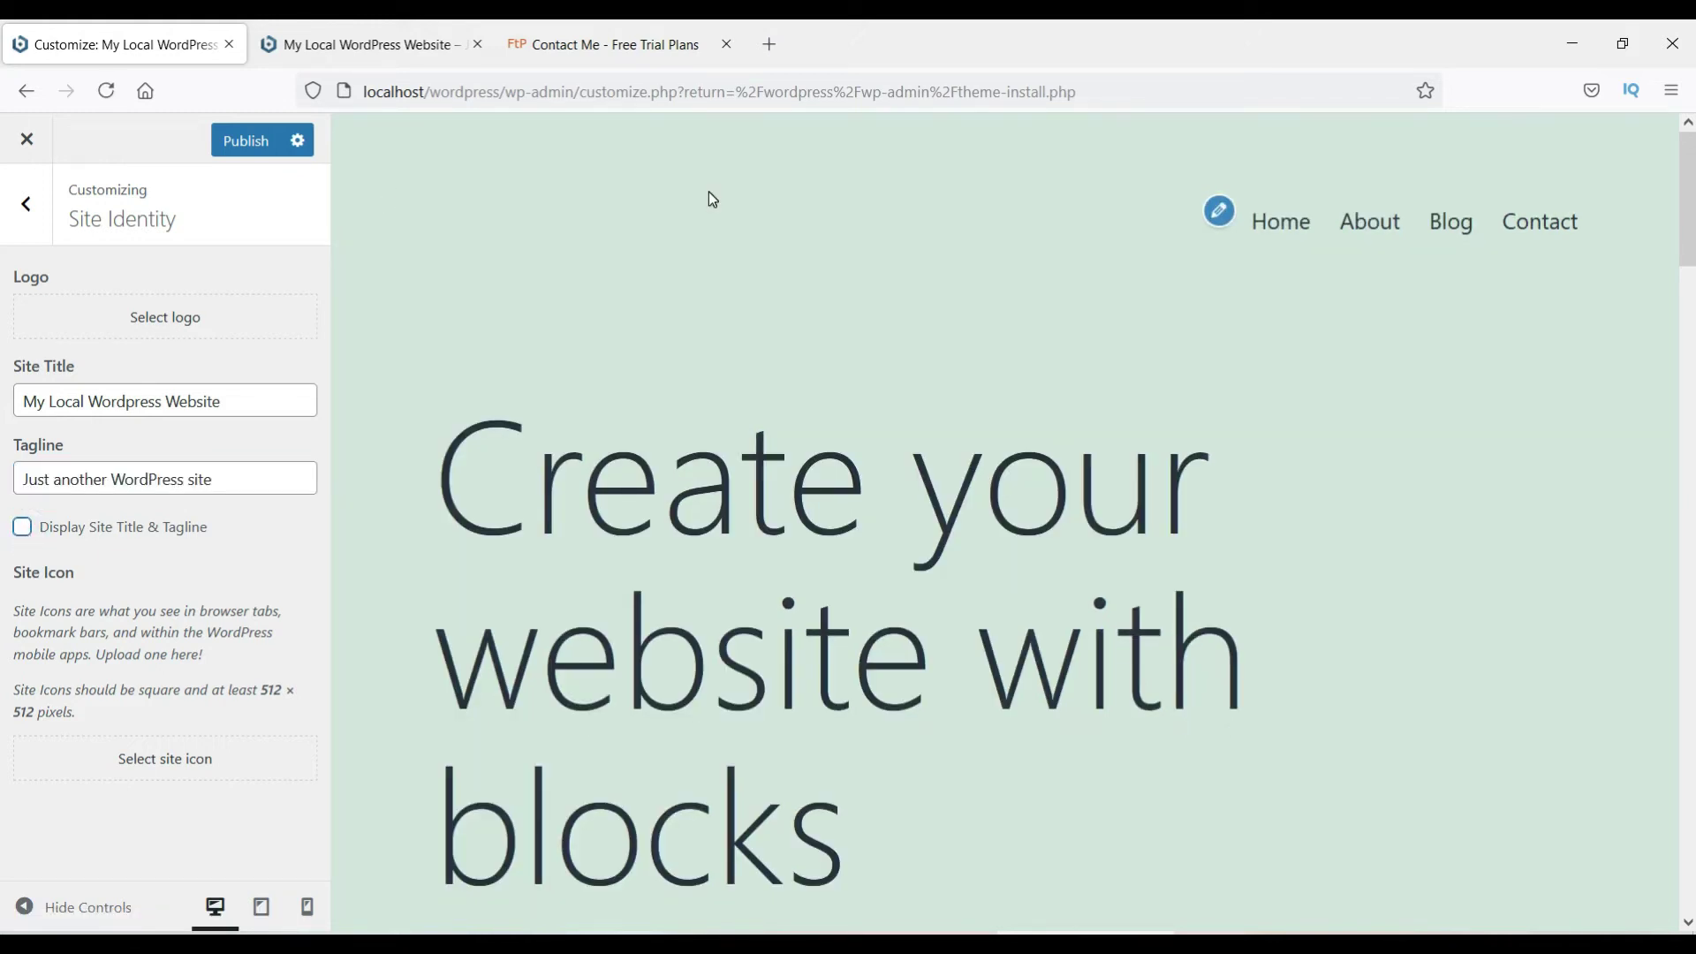
{"action": "left_click", "coordinate": [22, 528]}
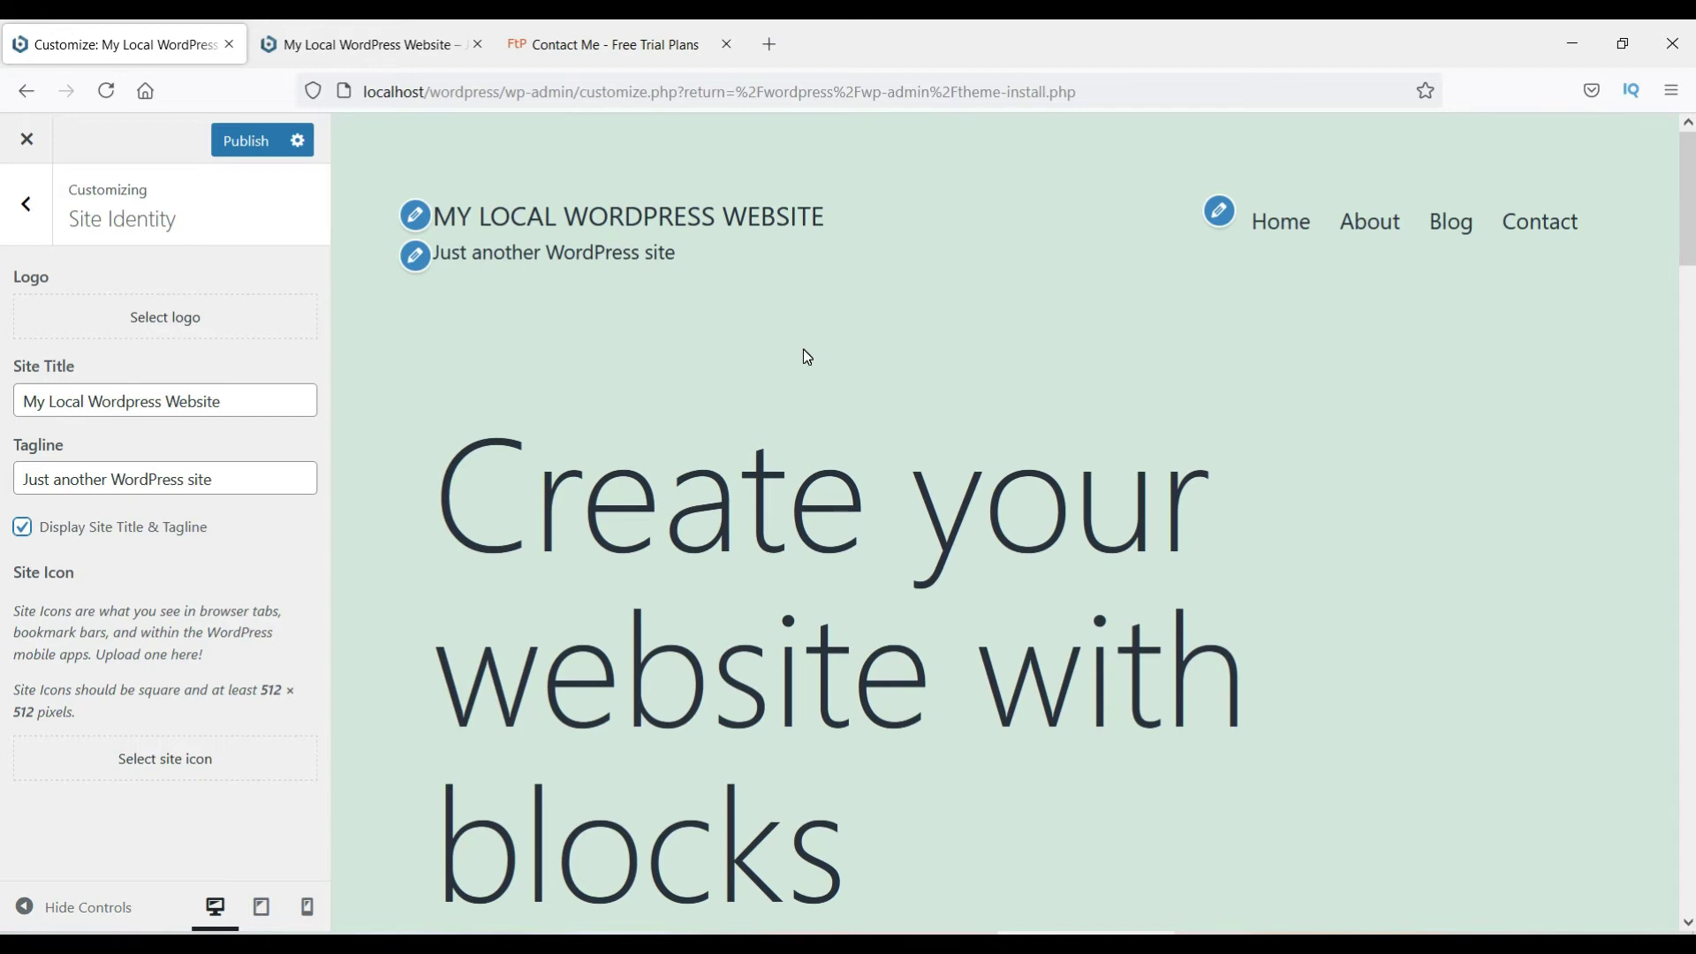
Step: Open the site icon image chooser and close it without choosing a file
{"action": "scroll", "coordinate": [800, 676], "scroll_direction": "down", "scroll_amount": 4}
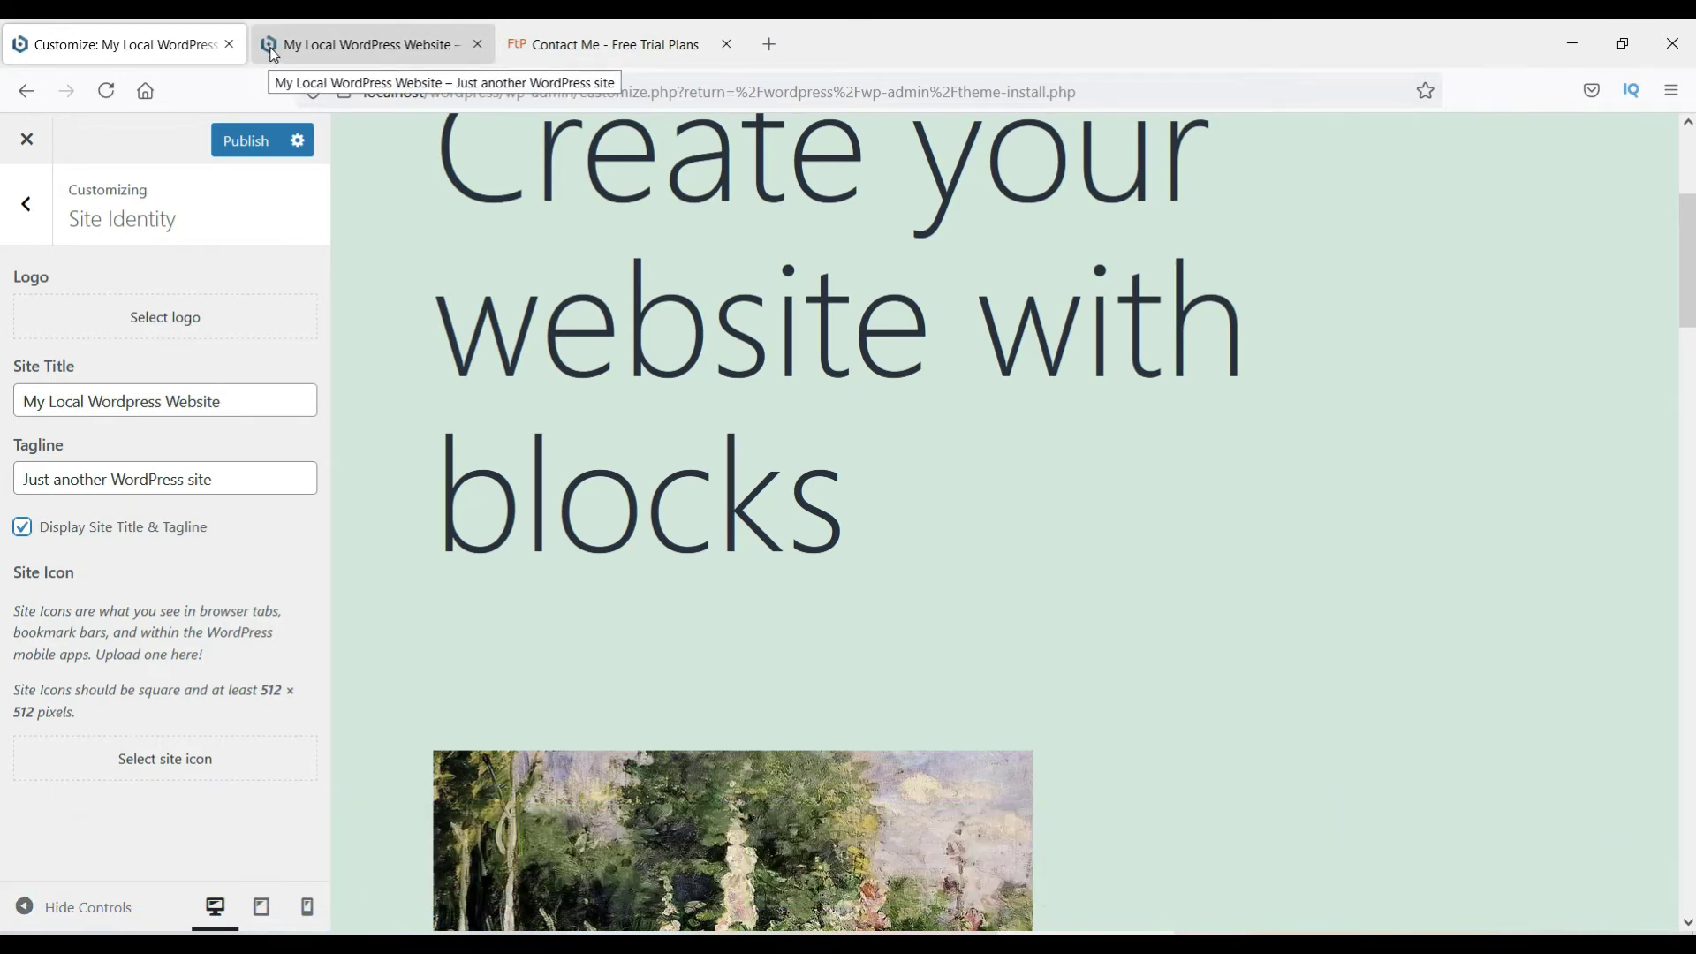
{"action": "left_click", "coordinate": [182, 762]}
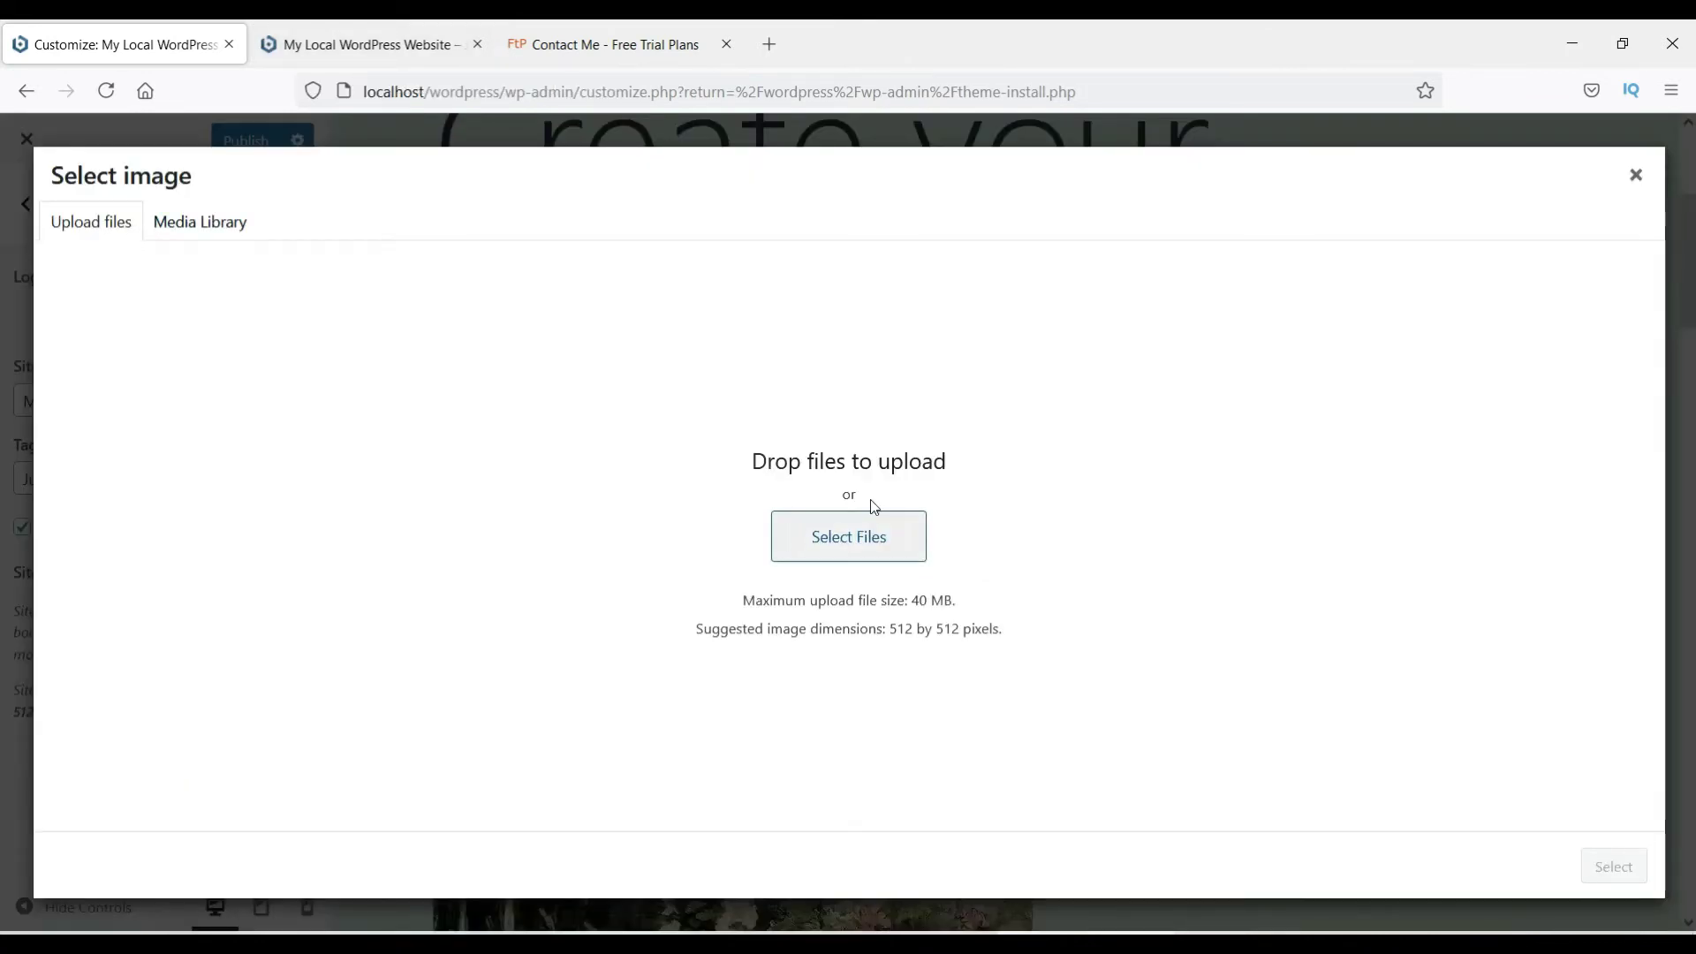
{"action": "left_click", "coordinate": [1635, 176]}
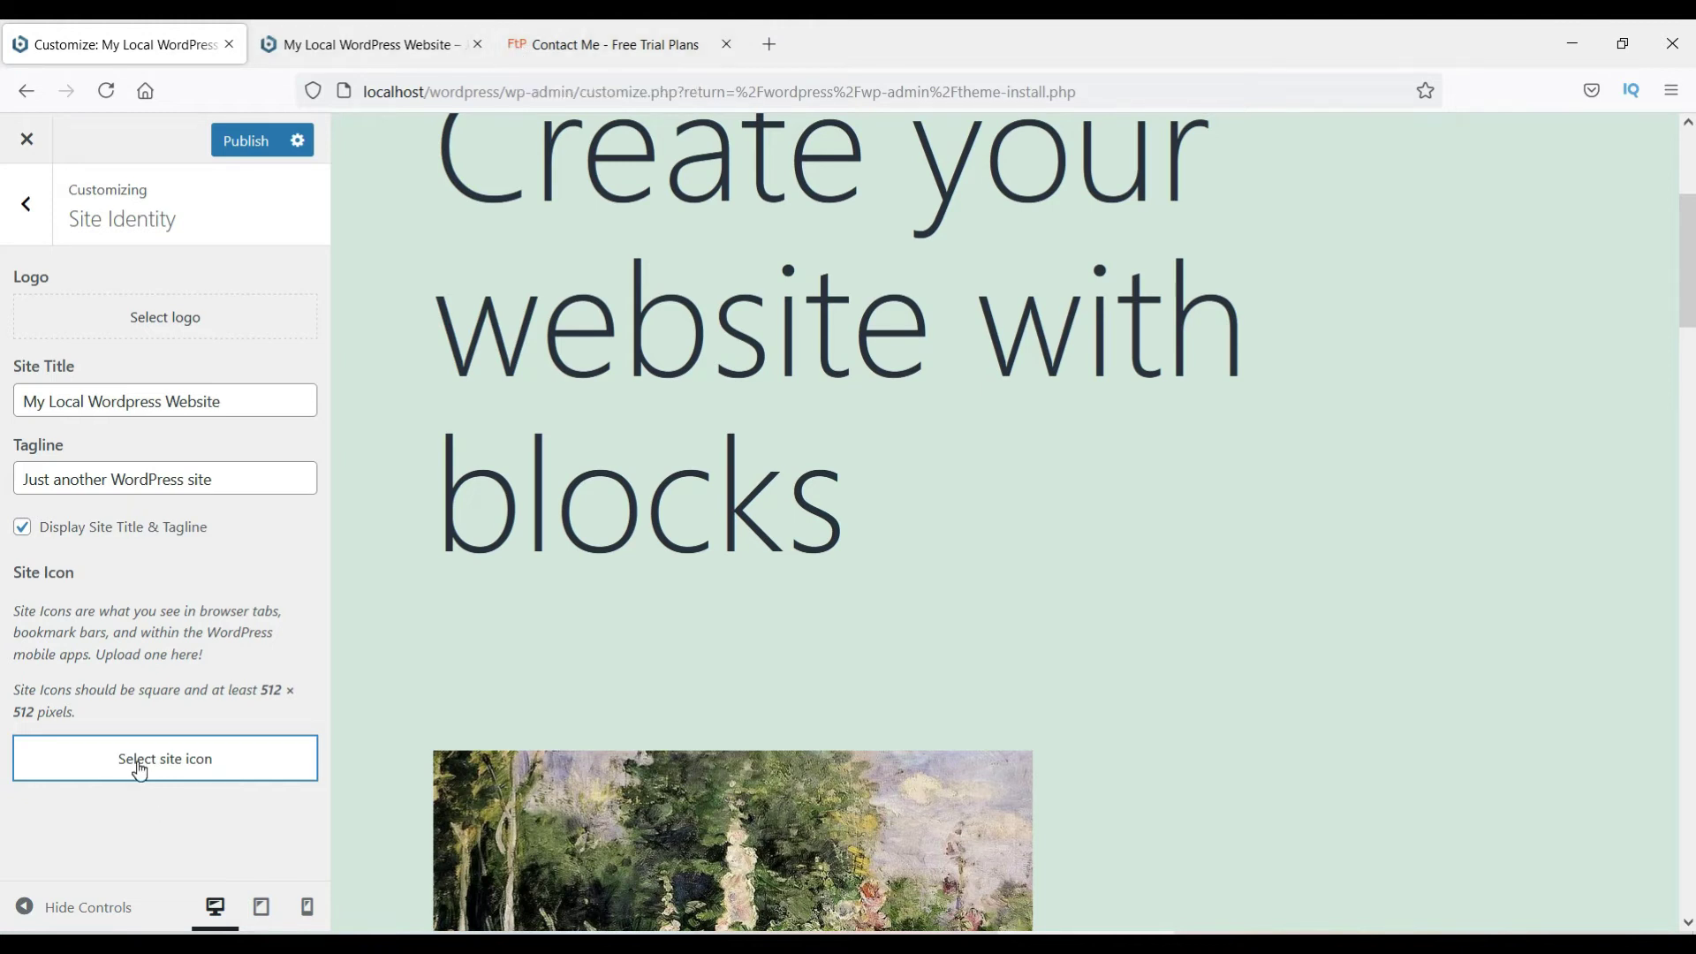
Step: Change the site's background color to the light pink #eddae7 in the Colors & Dark Mode settings
{"action": "left_click", "coordinate": [34, 218]}
{"action": "left_click", "coordinate": [212, 424]}
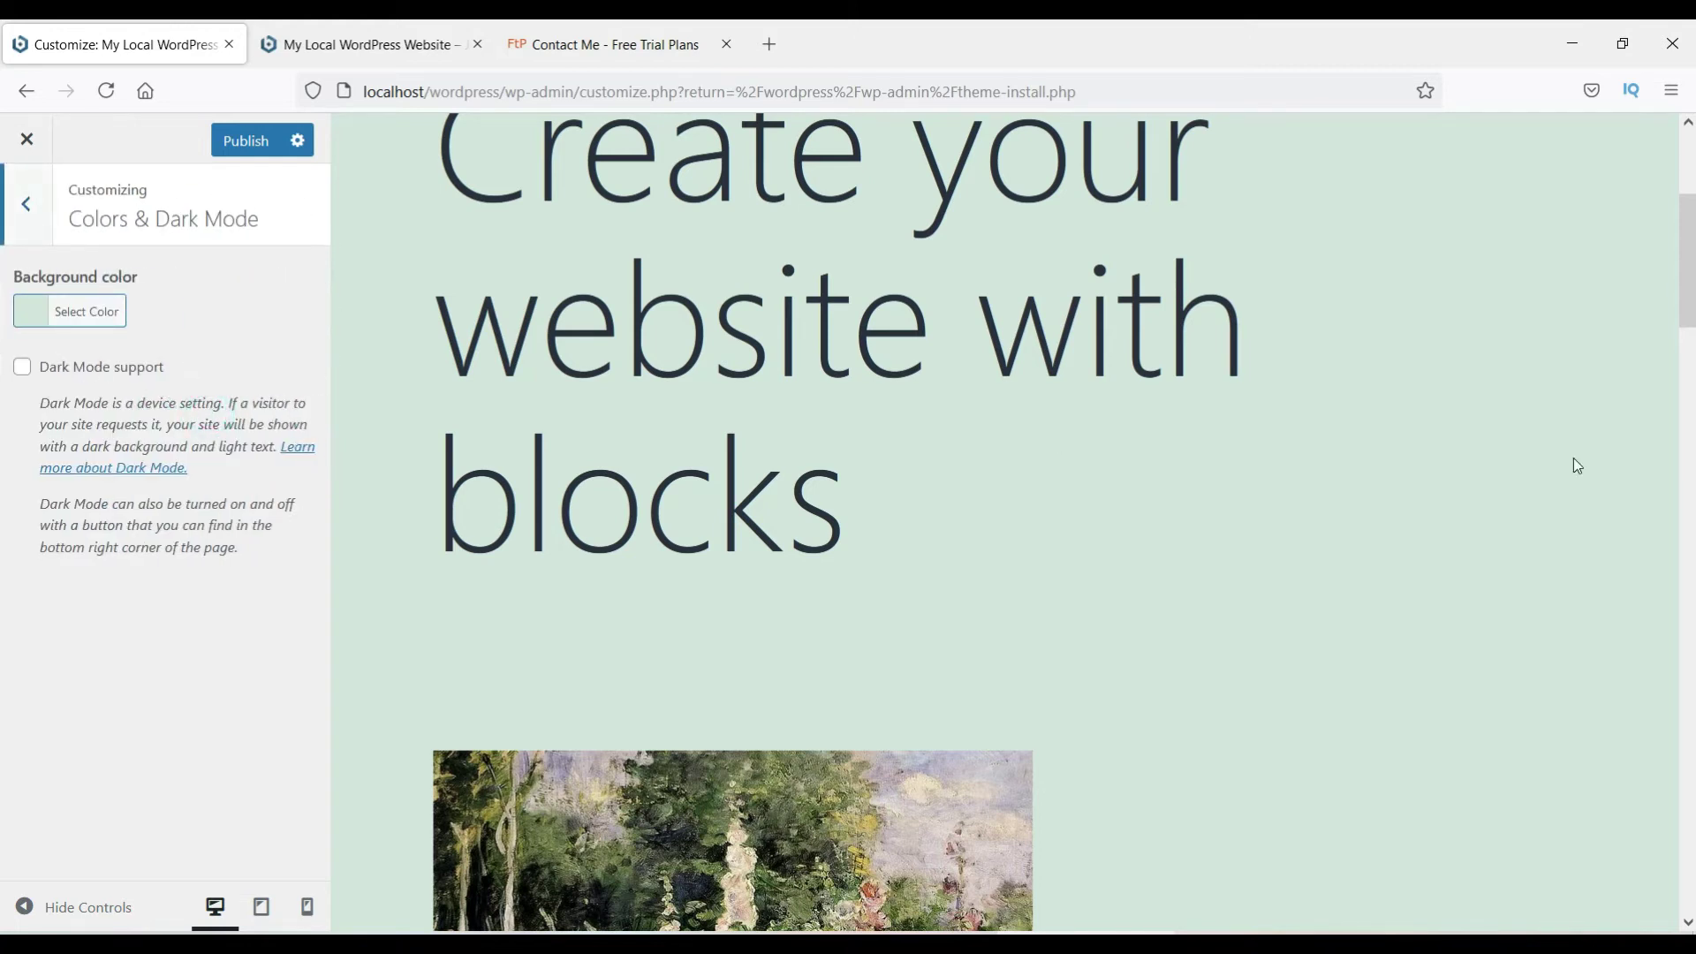
{"action": "left_click", "coordinate": [32, 322]}
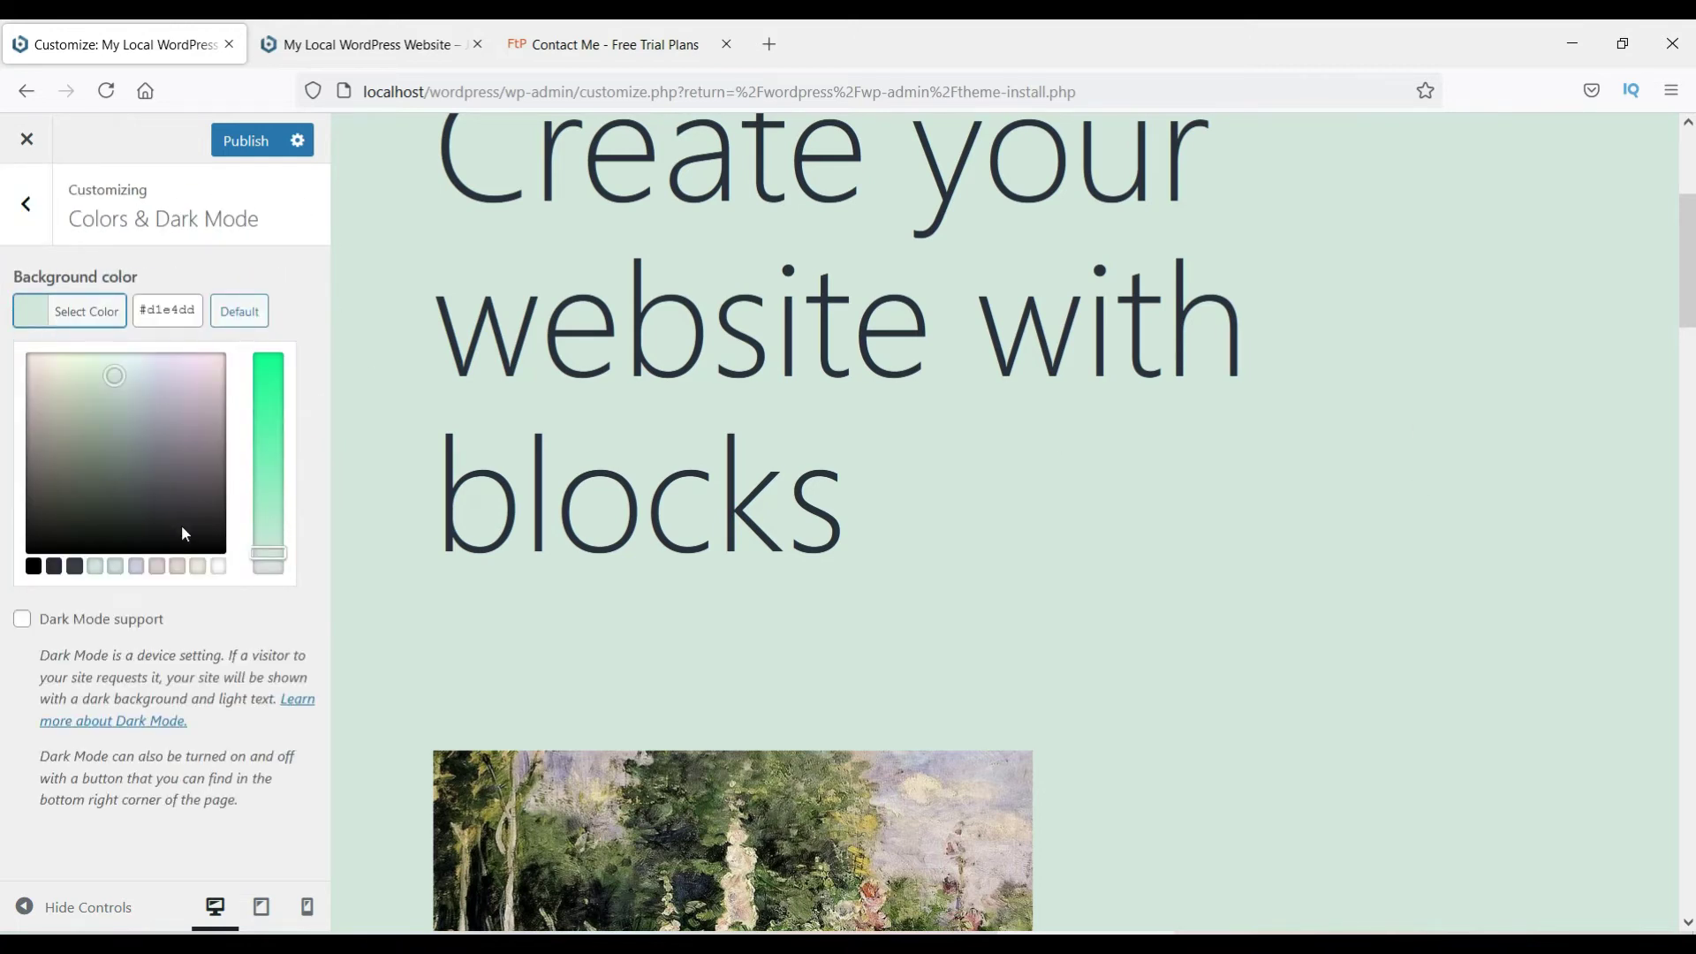
{"action": "left_click_drag", "start_coordinate": [187, 375], "coordinate": [204, 368]}
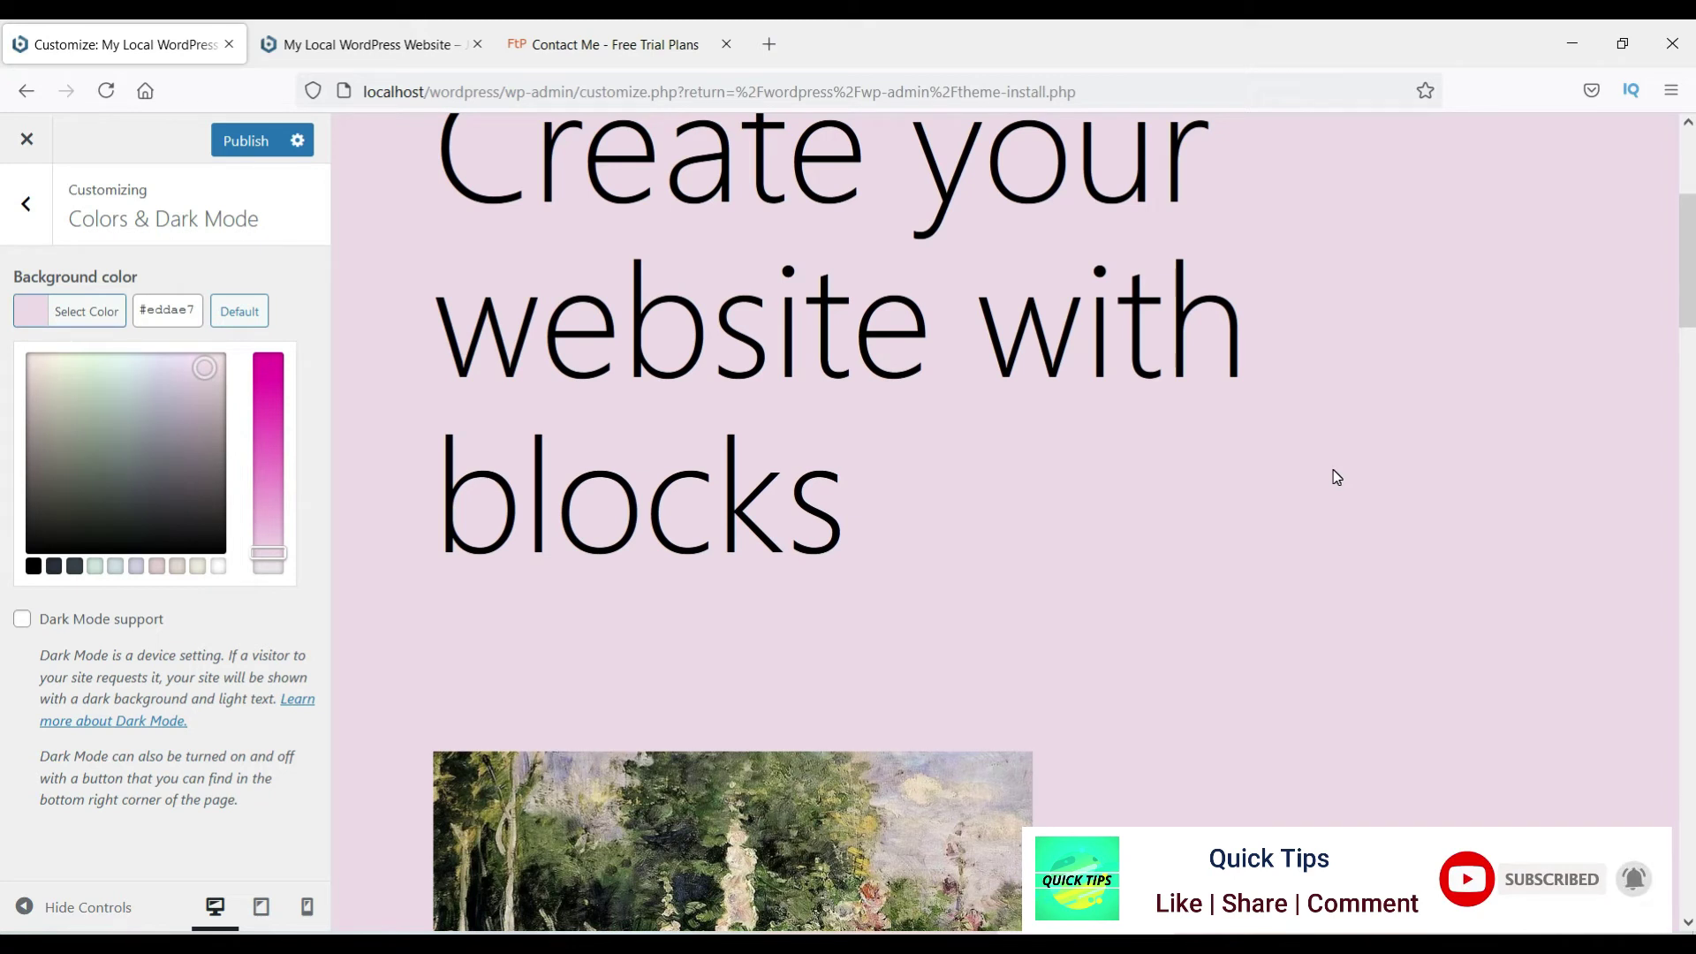
Step: View the Background Image settings and return to the Customizer's section list
{"action": "left_click", "coordinate": [34, 215]}
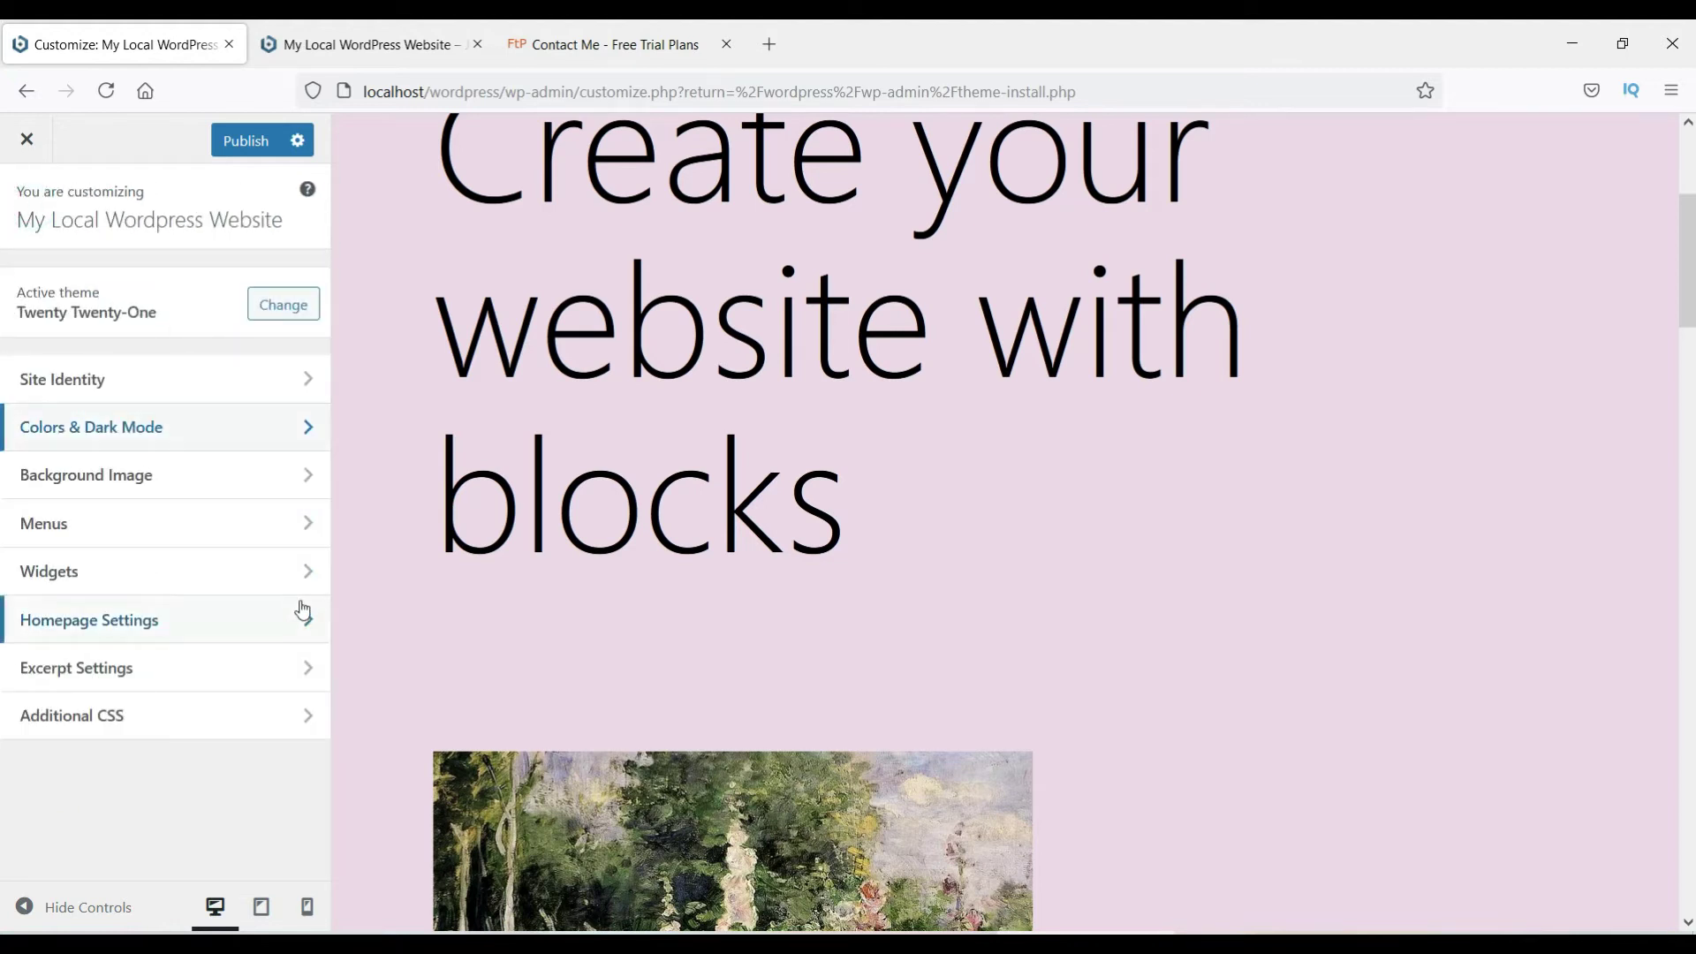
{"action": "left_click", "coordinate": [189, 471]}
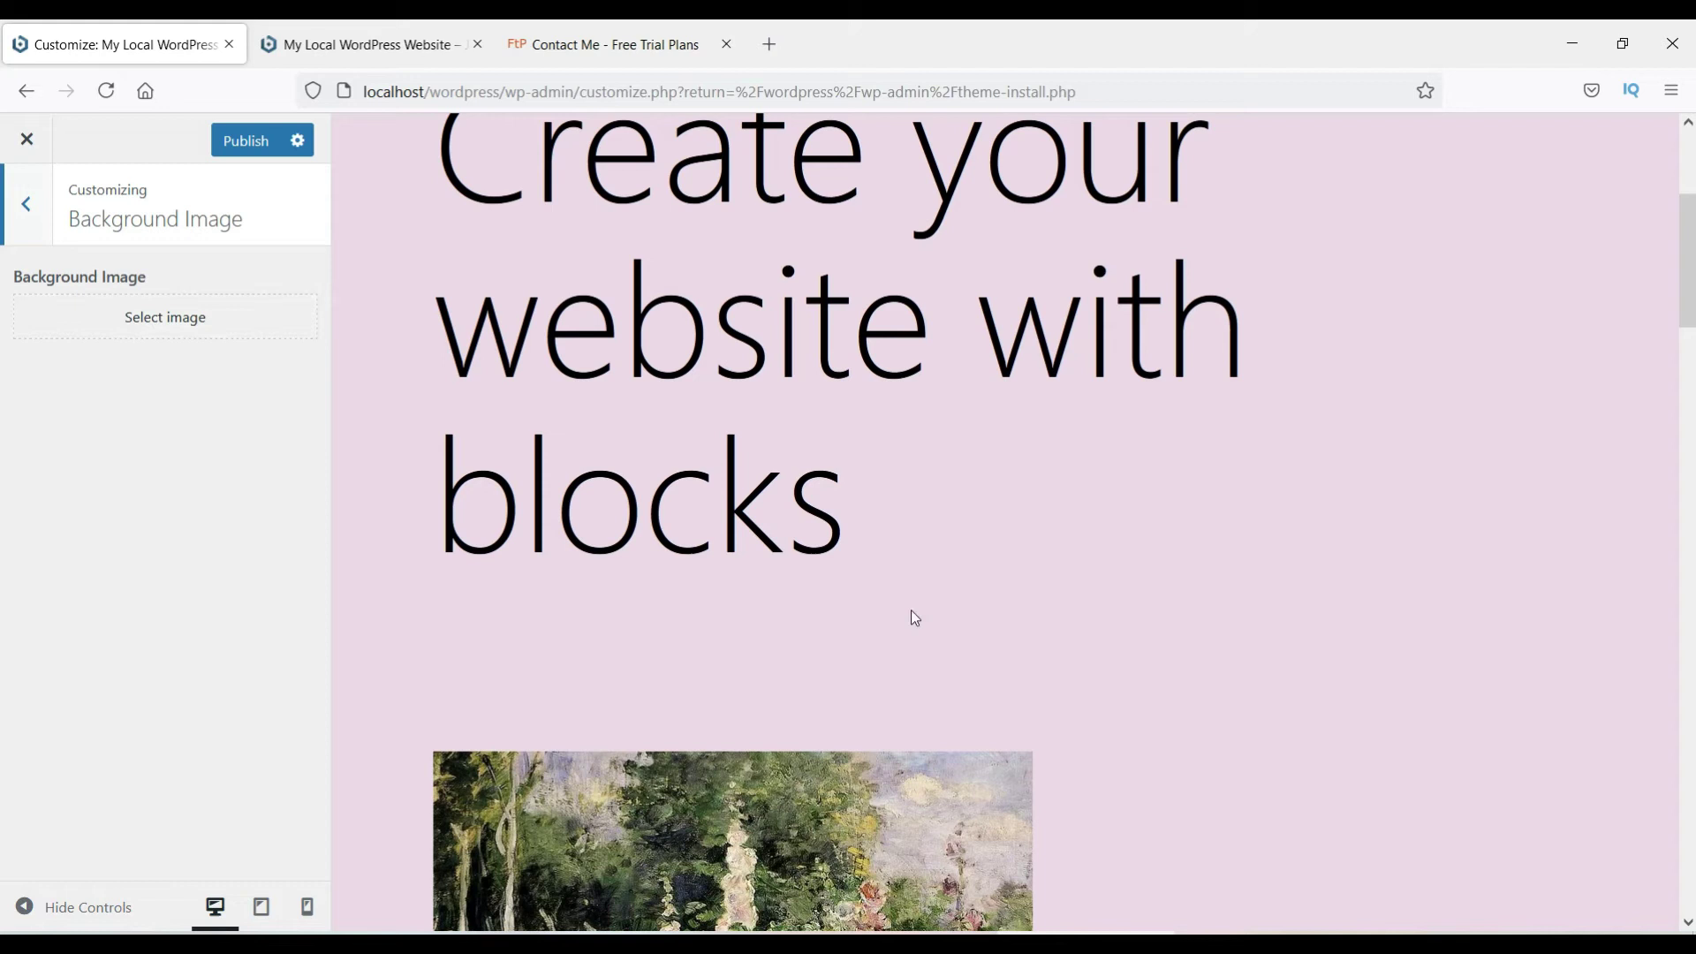
{"action": "left_click", "coordinate": [27, 208]}
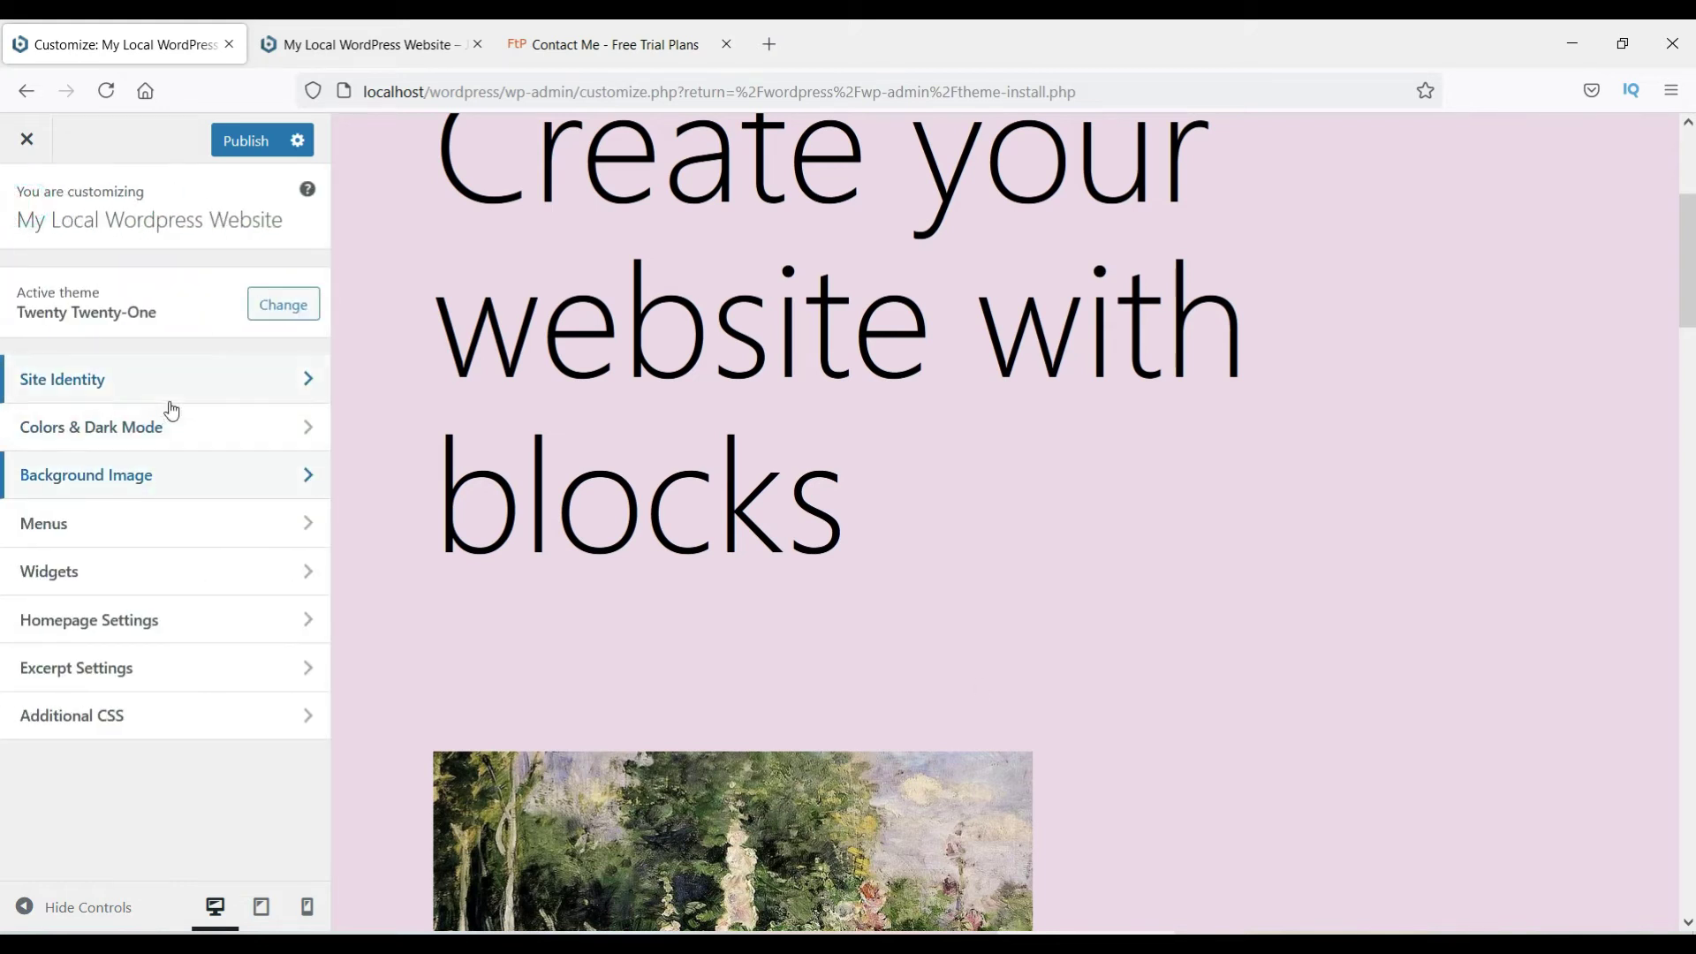
Step: Look through the Menus settings and the items and locations of the primary menu
{"action": "left_click", "coordinate": [148, 530]}
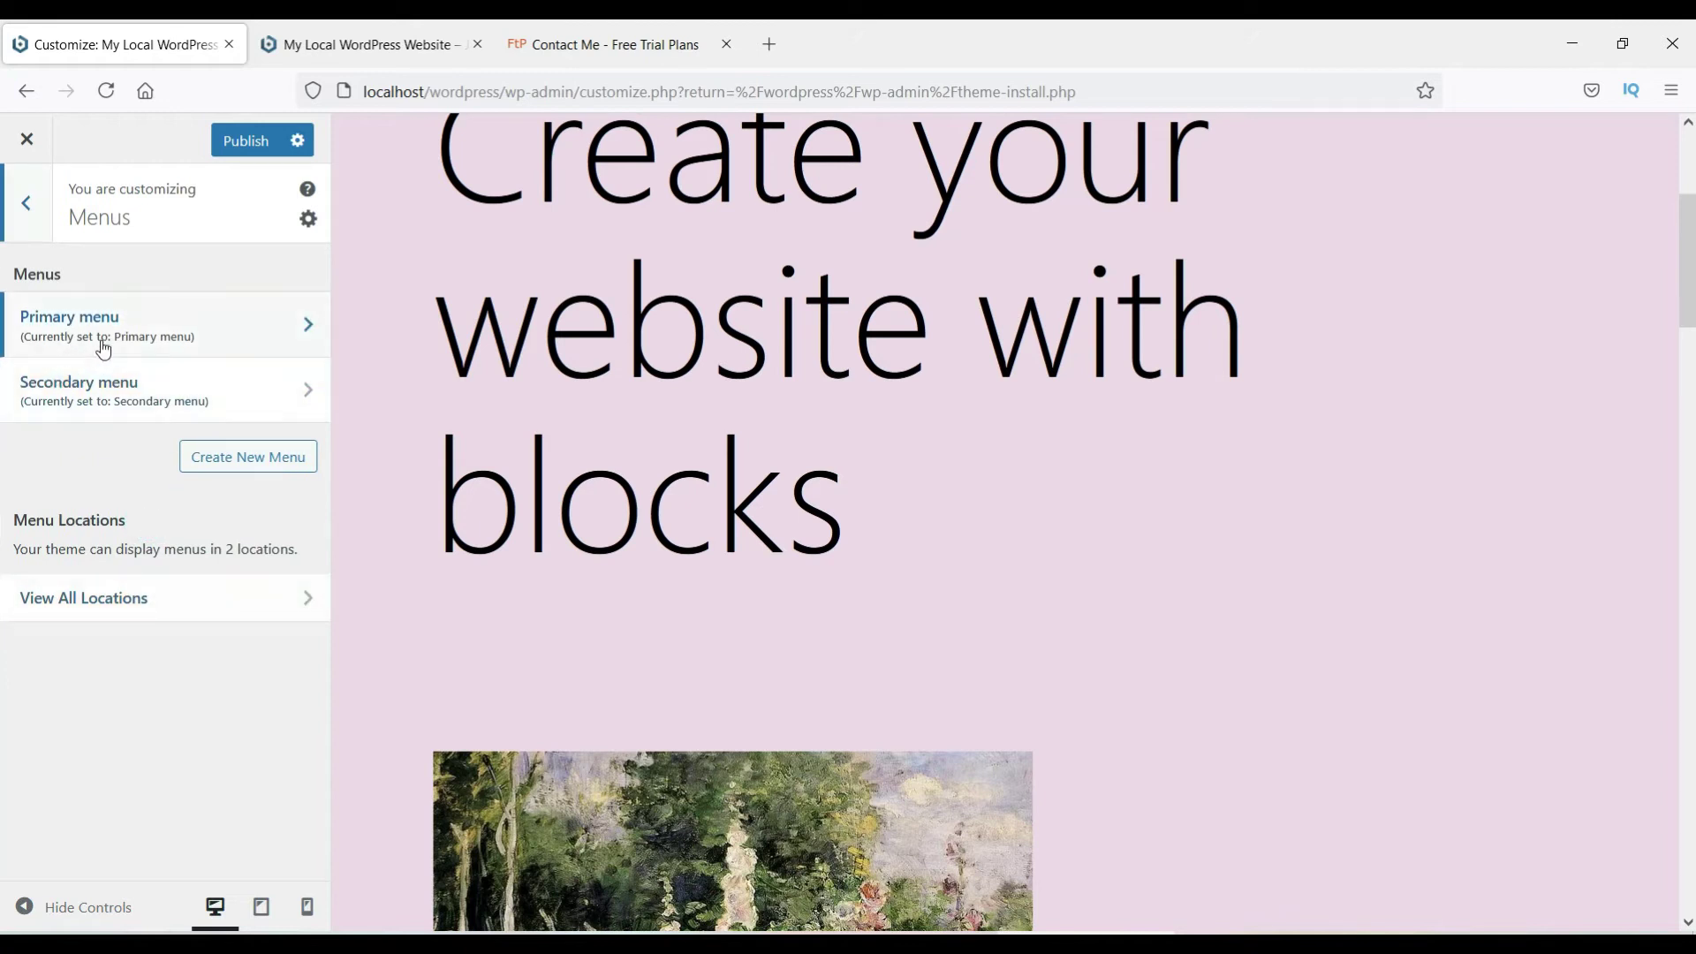
{"action": "left_click", "coordinate": [167, 334]}
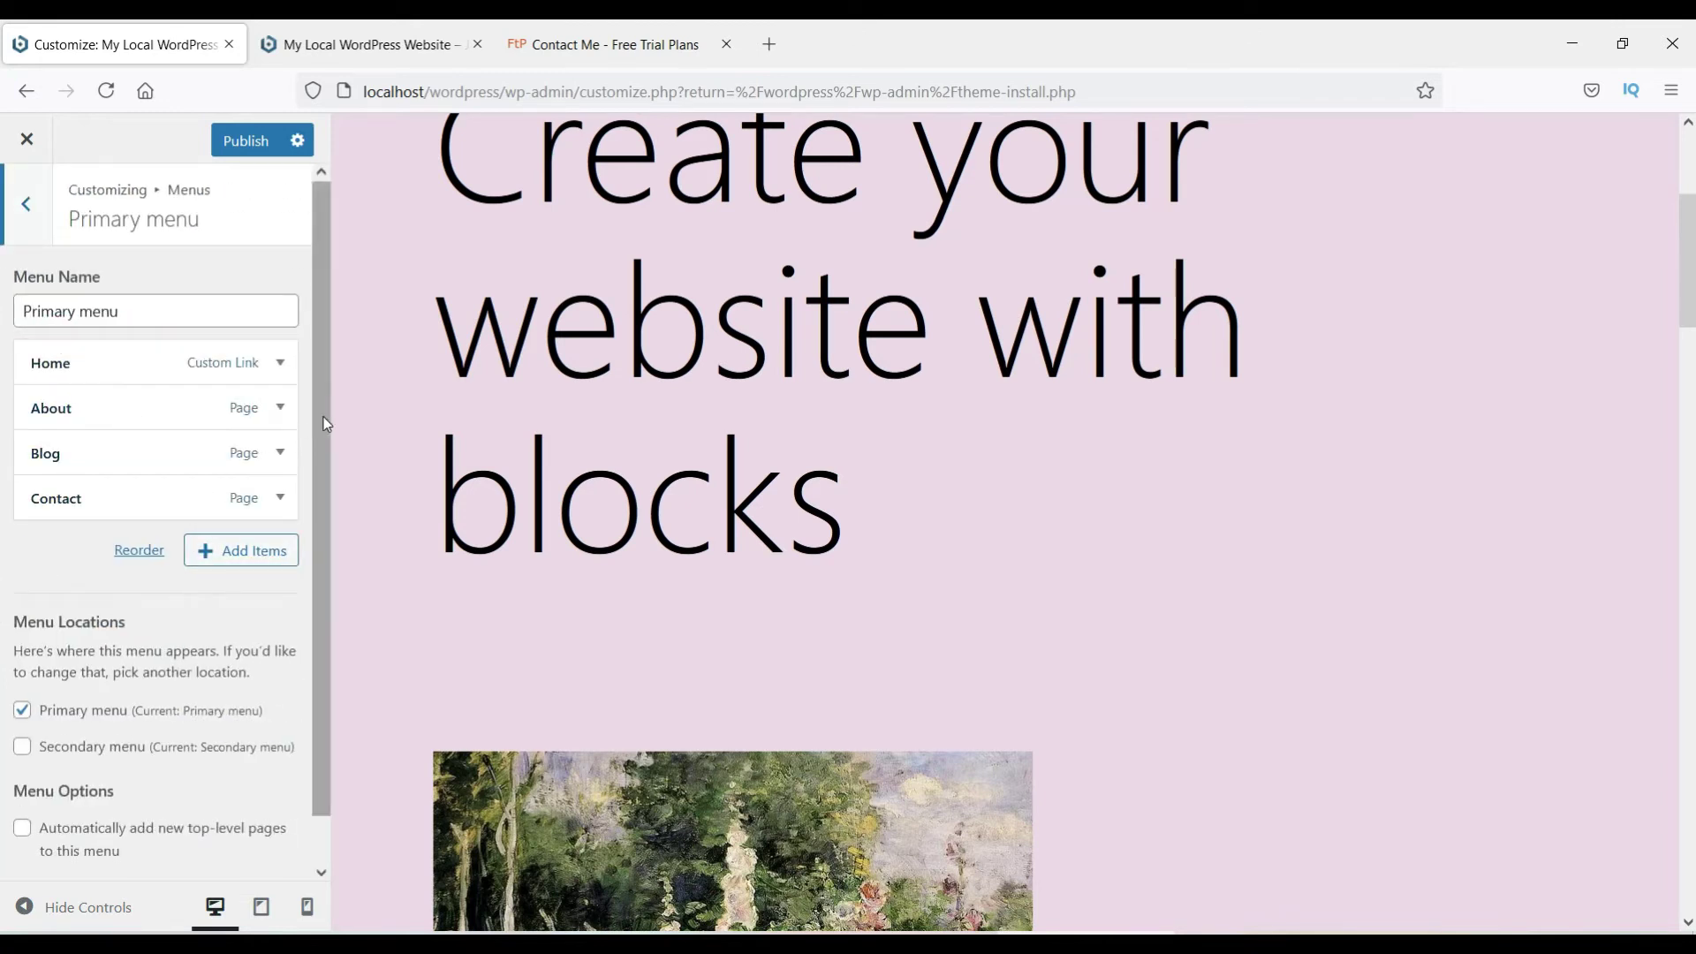
{"action": "left_click", "coordinate": [35, 210]}
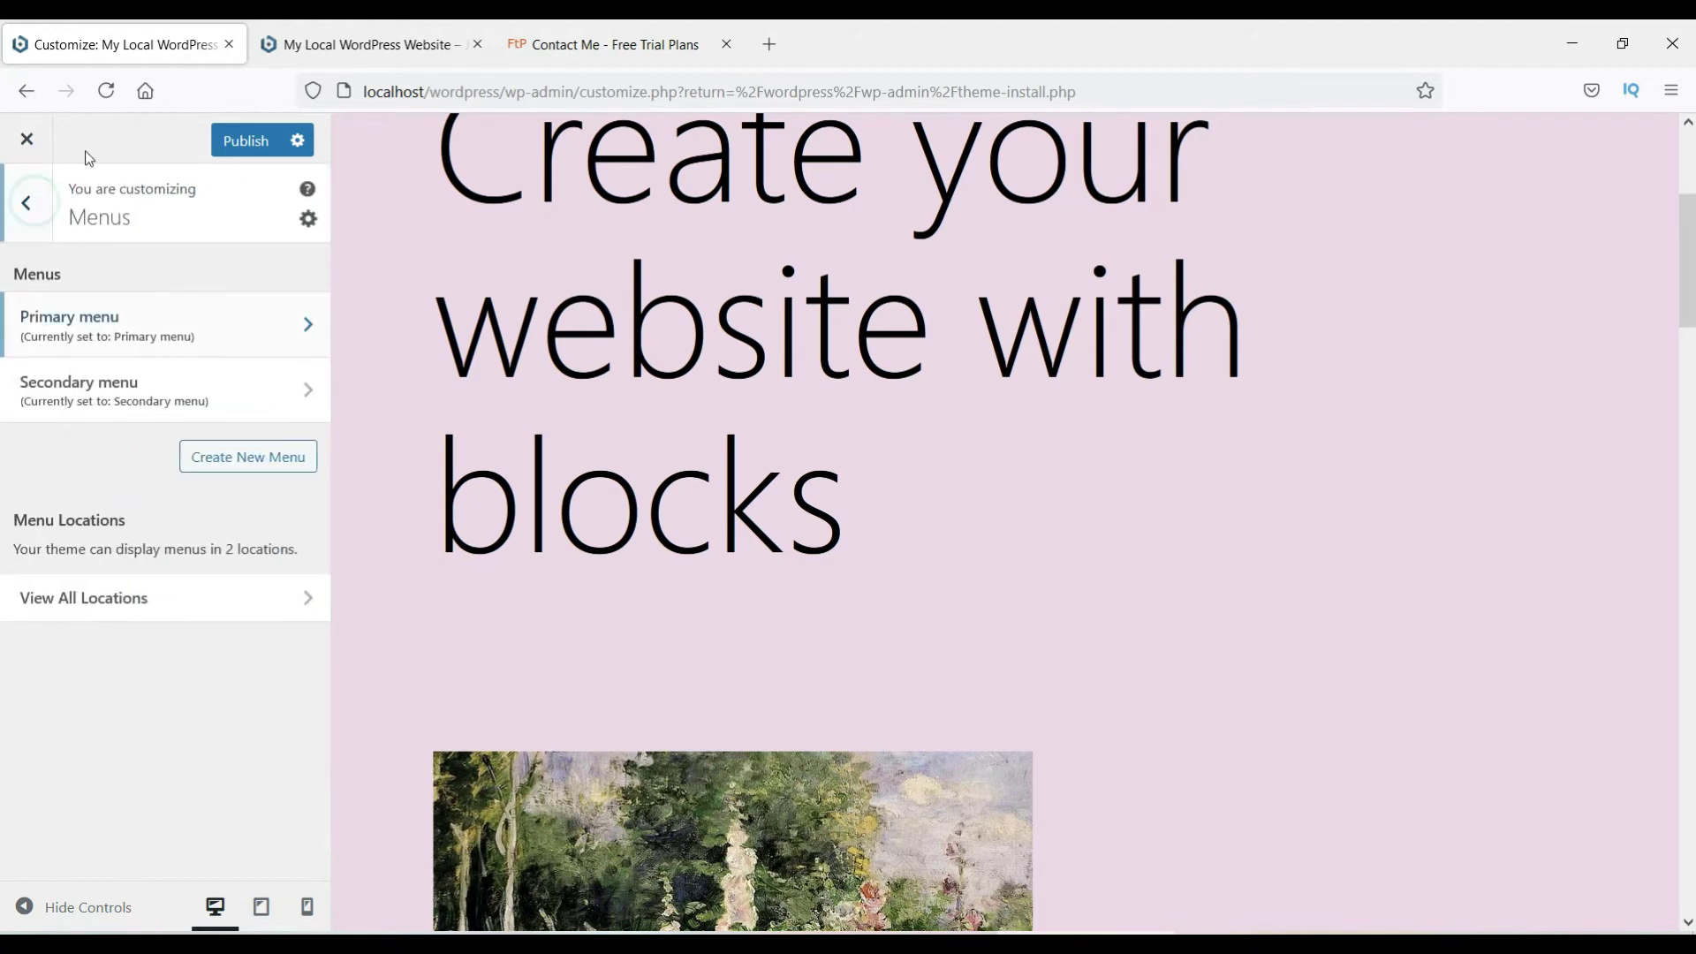
{"action": "left_click", "coordinate": [22, 211]}
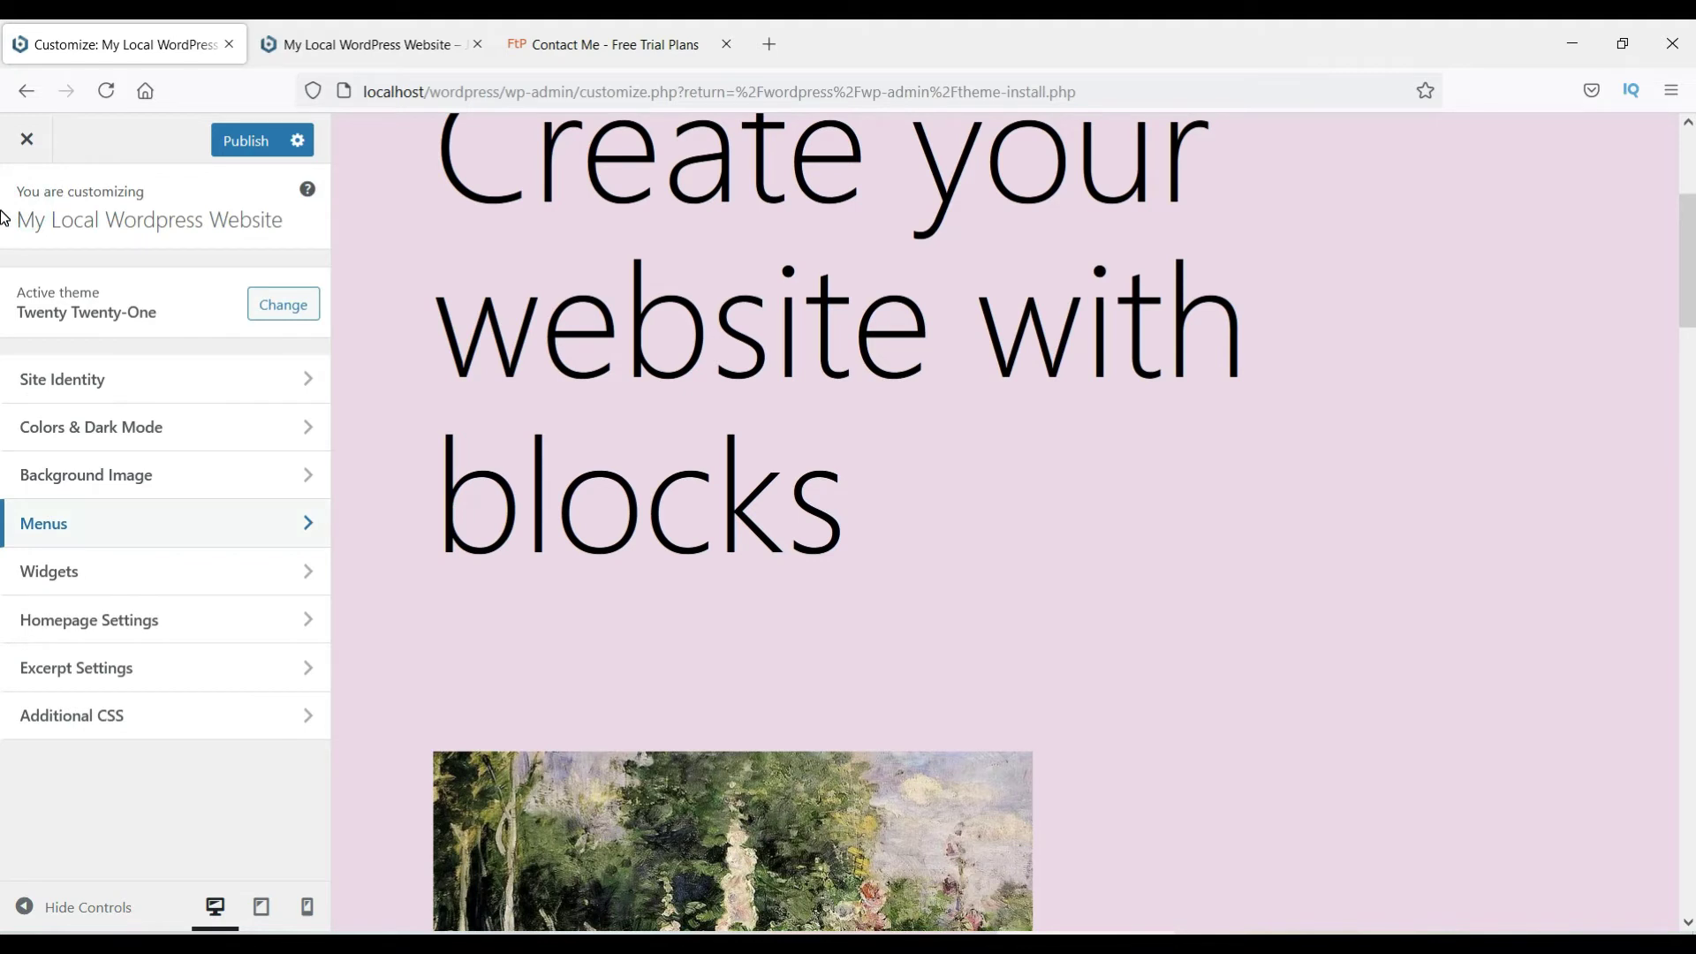
Step: View the footer's widget settings and the Homepage Settings in the Customizer
{"action": "left_click", "coordinate": [151, 585]}
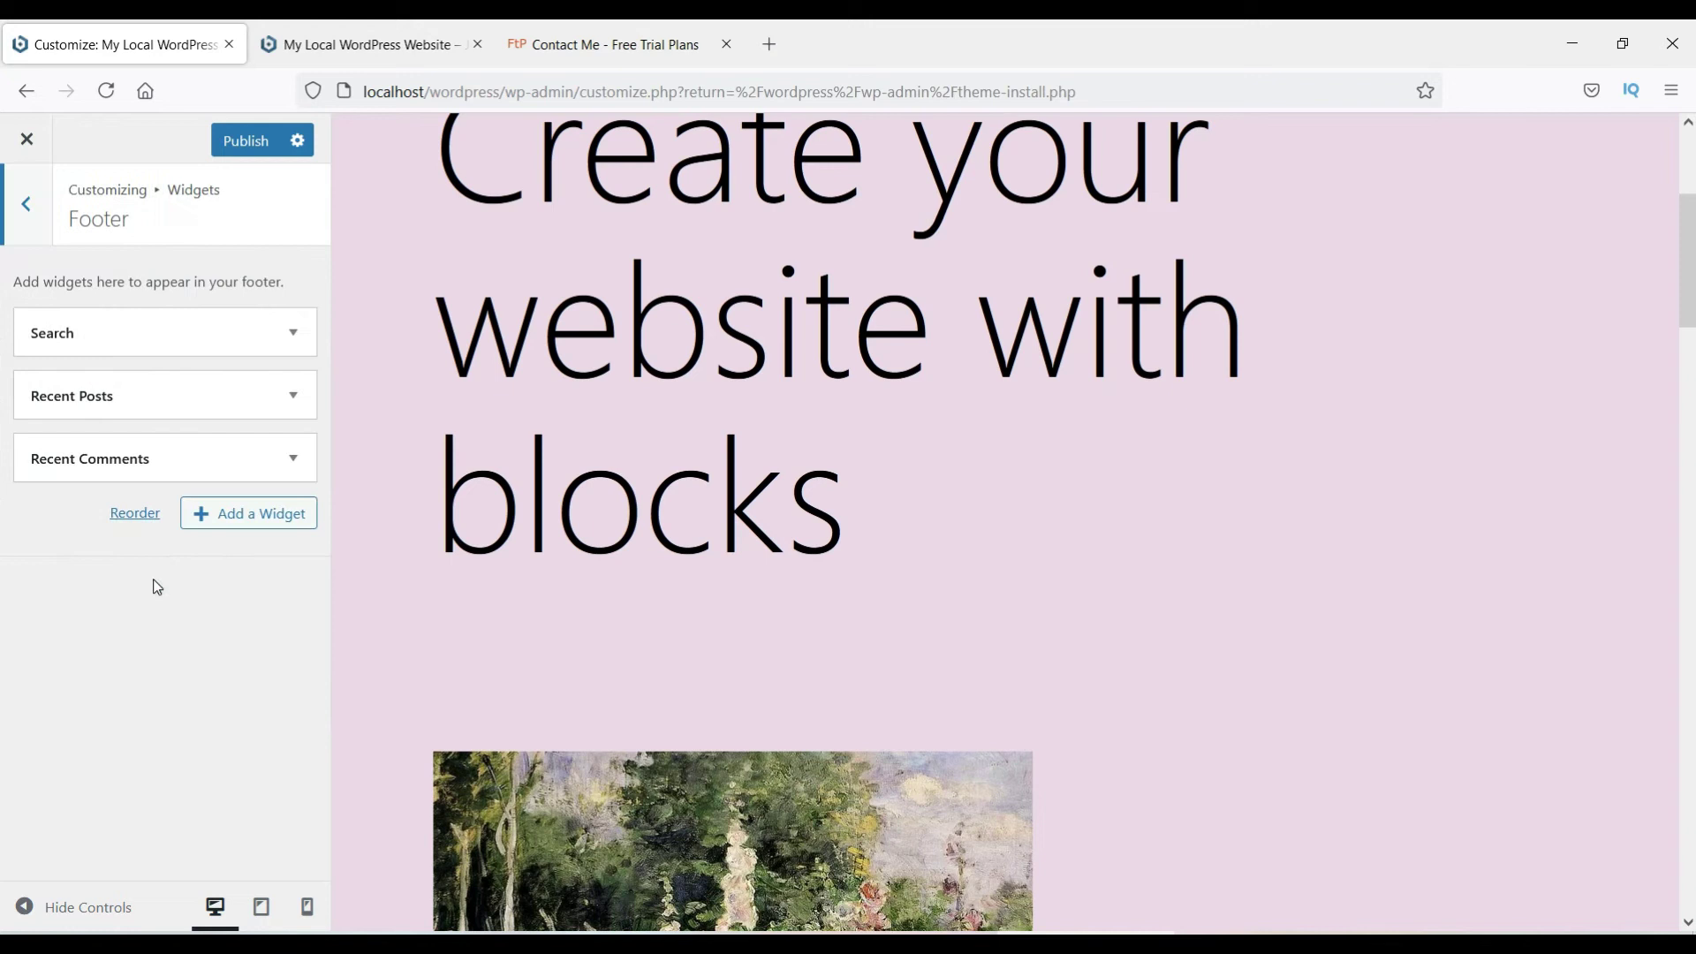
{"action": "left_click", "coordinate": [35, 216]}
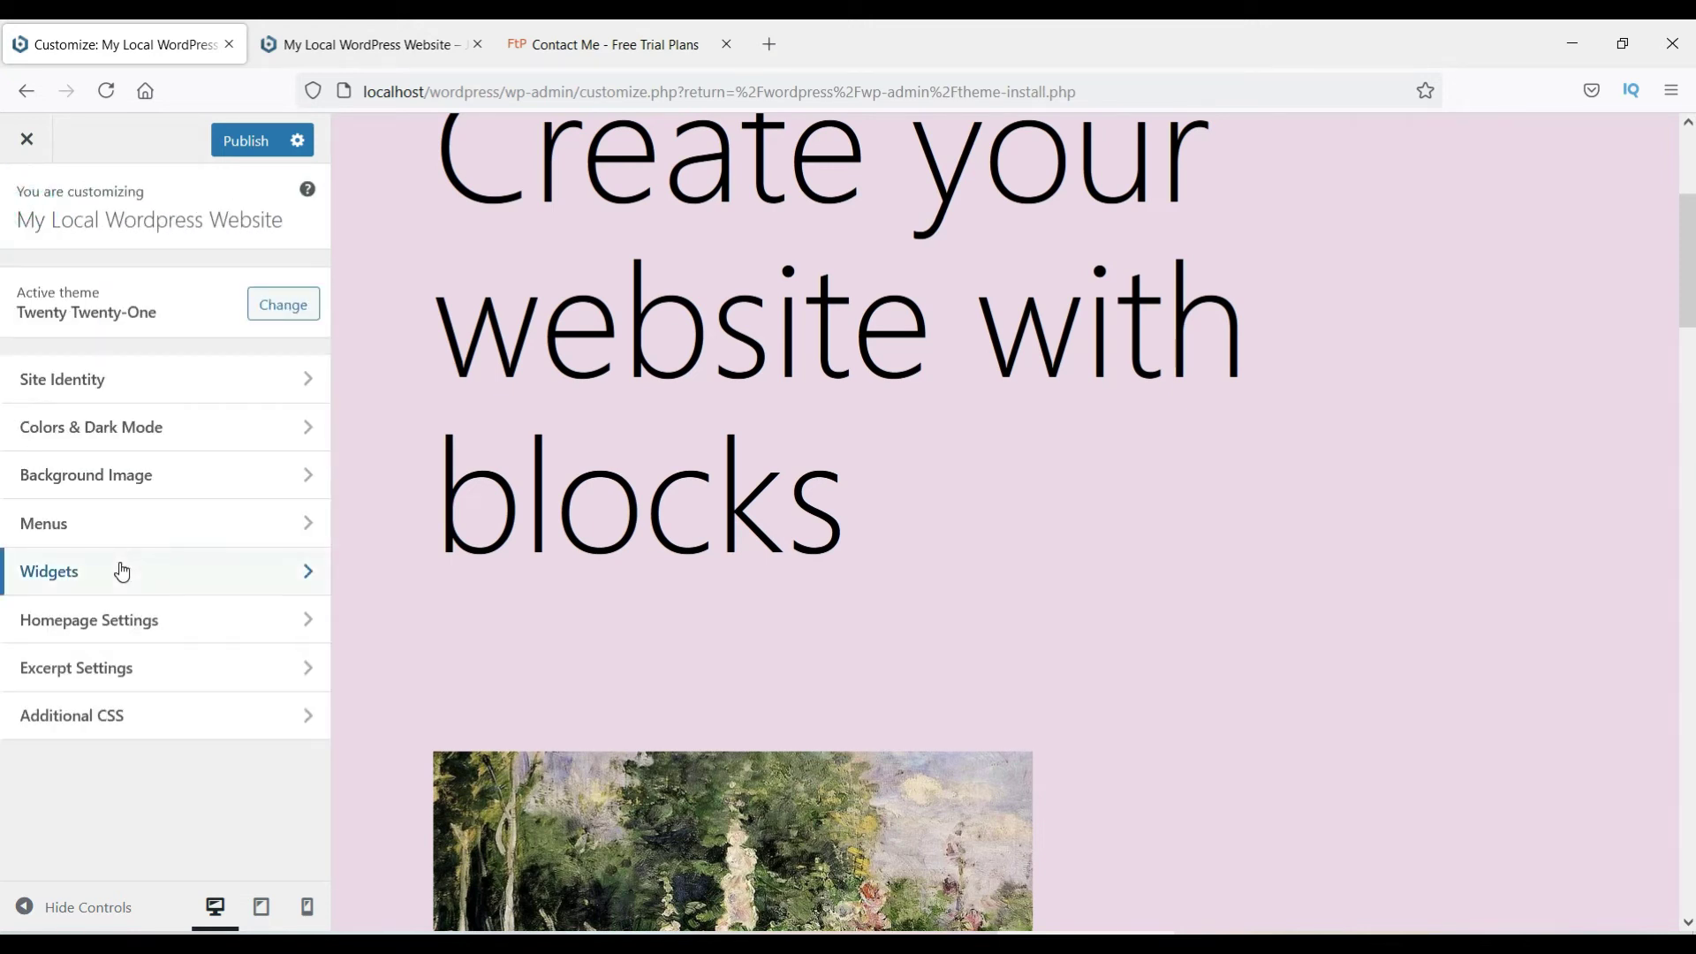
{"action": "left_click", "coordinate": [138, 626]}
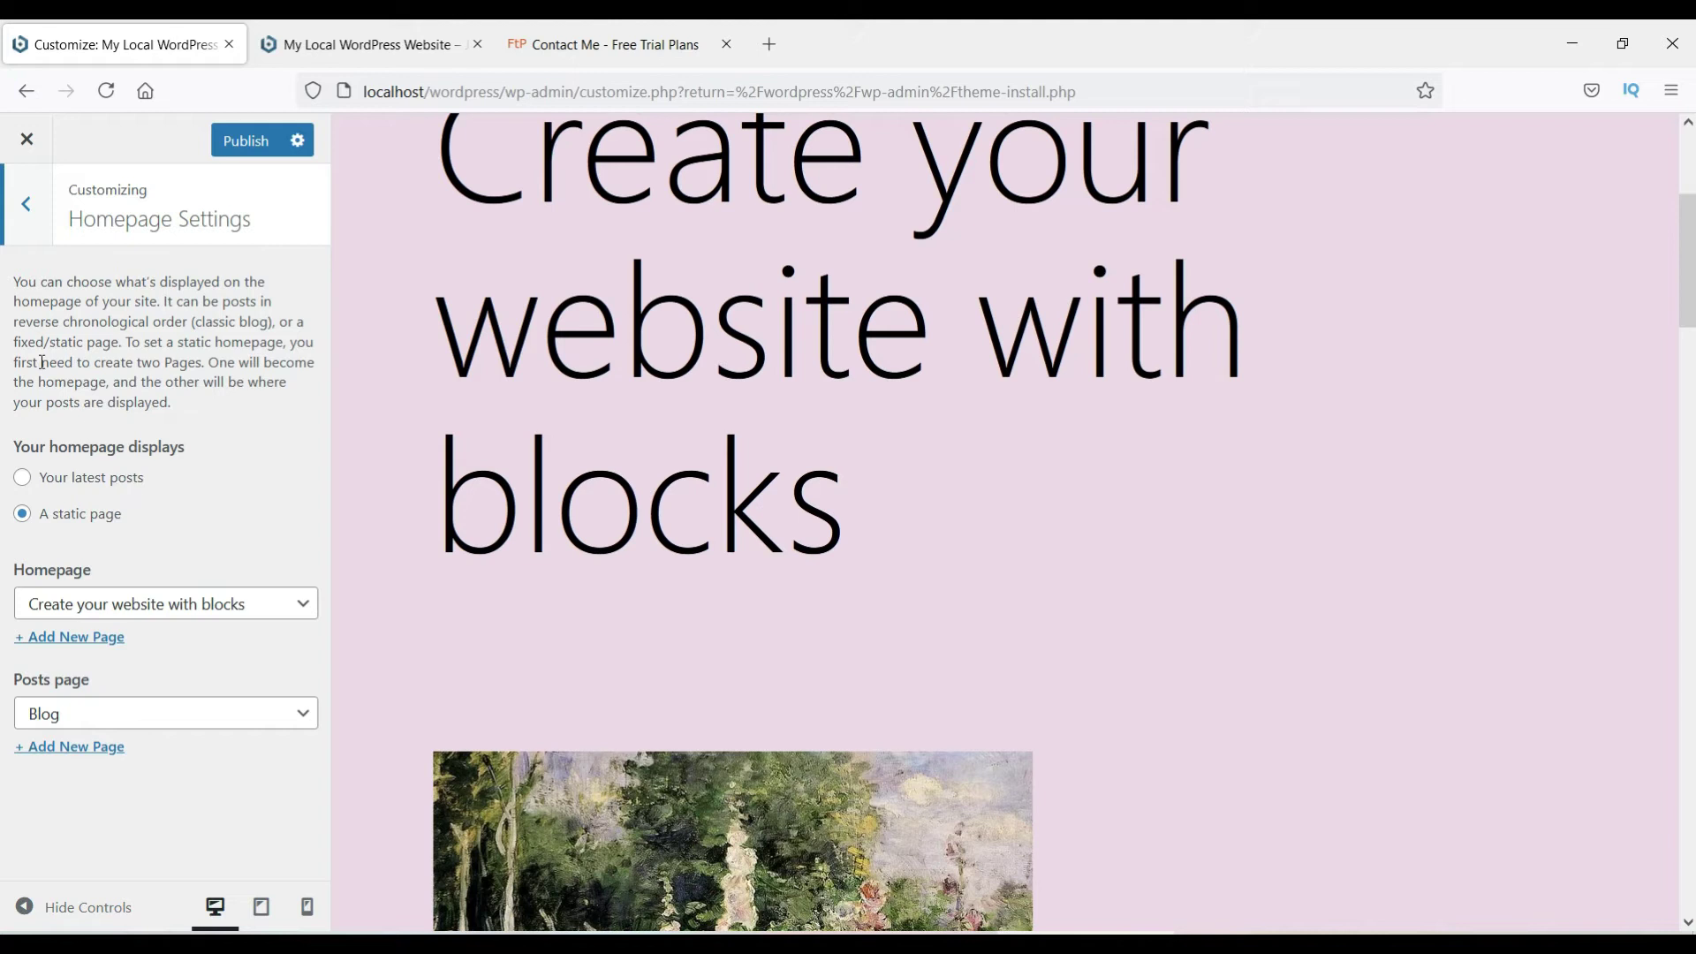
{"action": "left_click", "coordinate": [30, 212]}
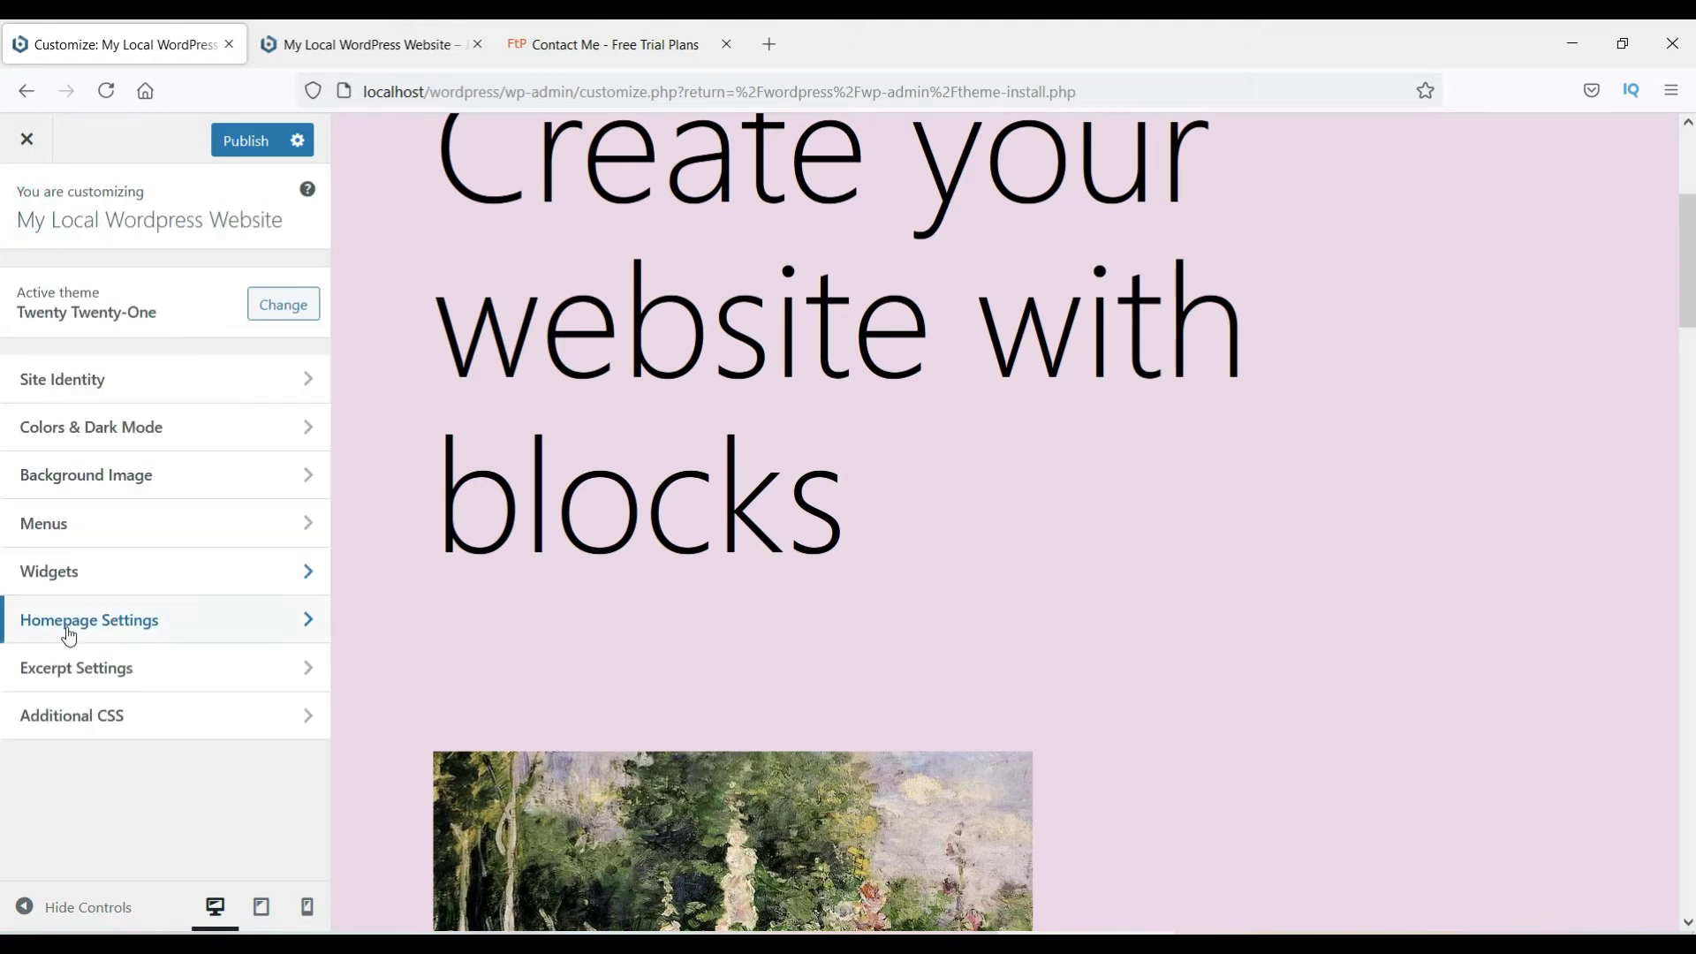
Step: View the Additional CSS editor and exit the Customizer, discarding the unsaved changes
{"action": "left_click", "coordinate": [159, 717]}
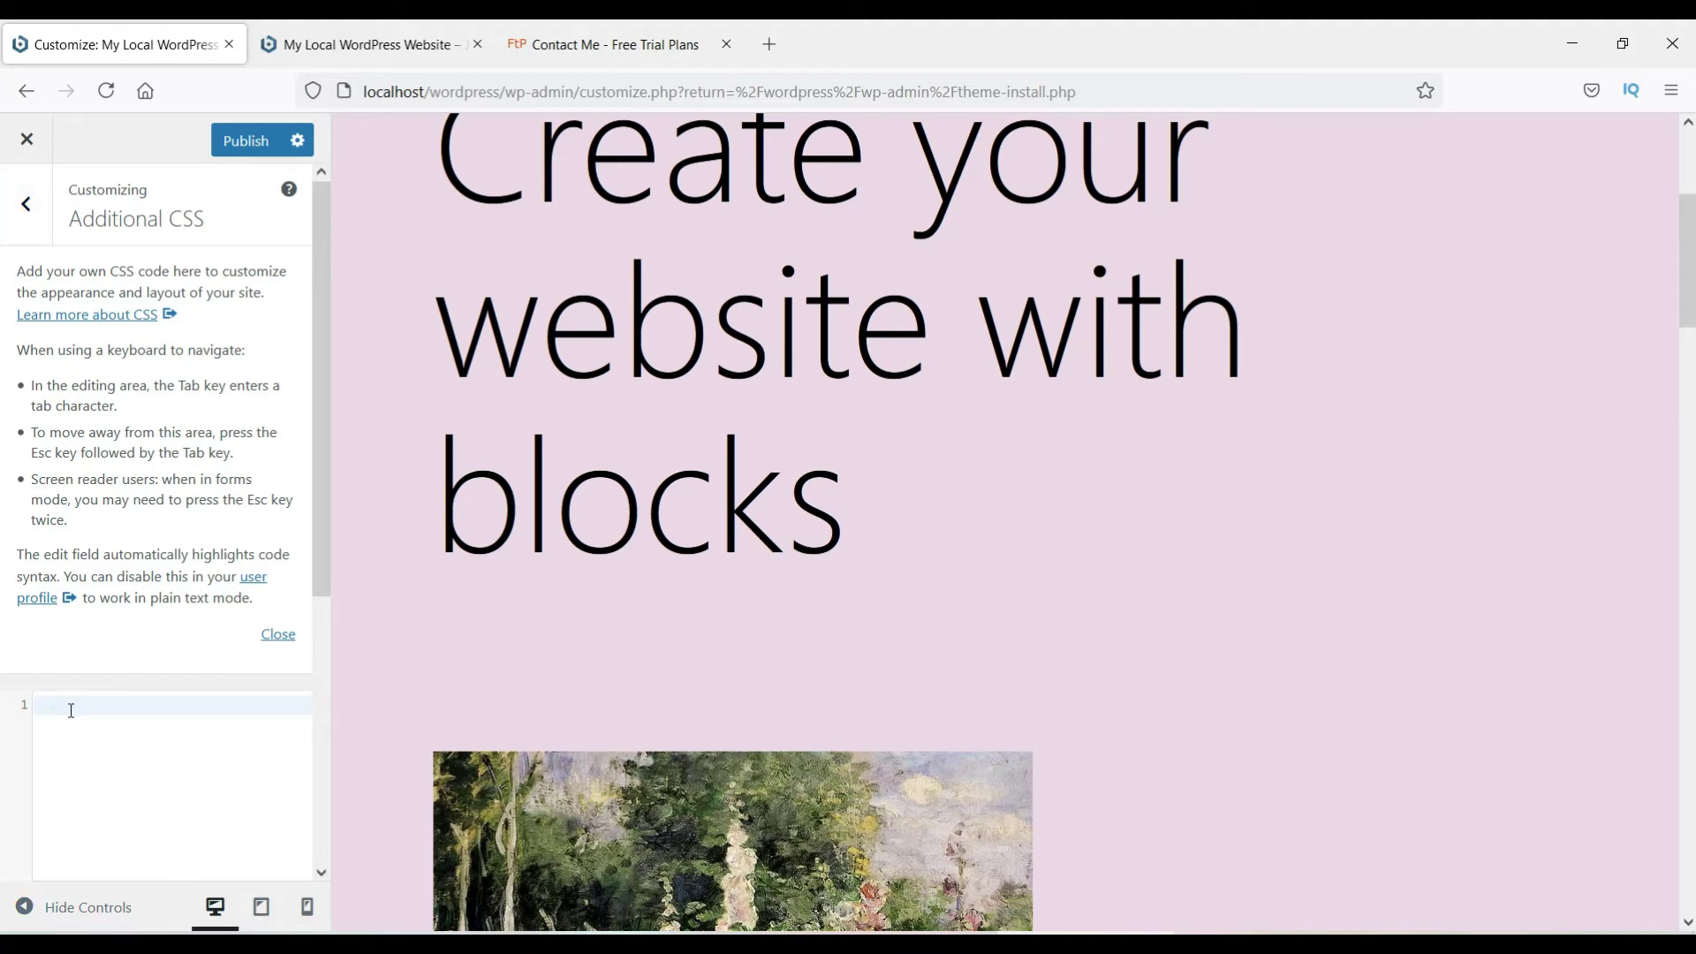
{"action": "left_click", "coordinate": [26, 206]}
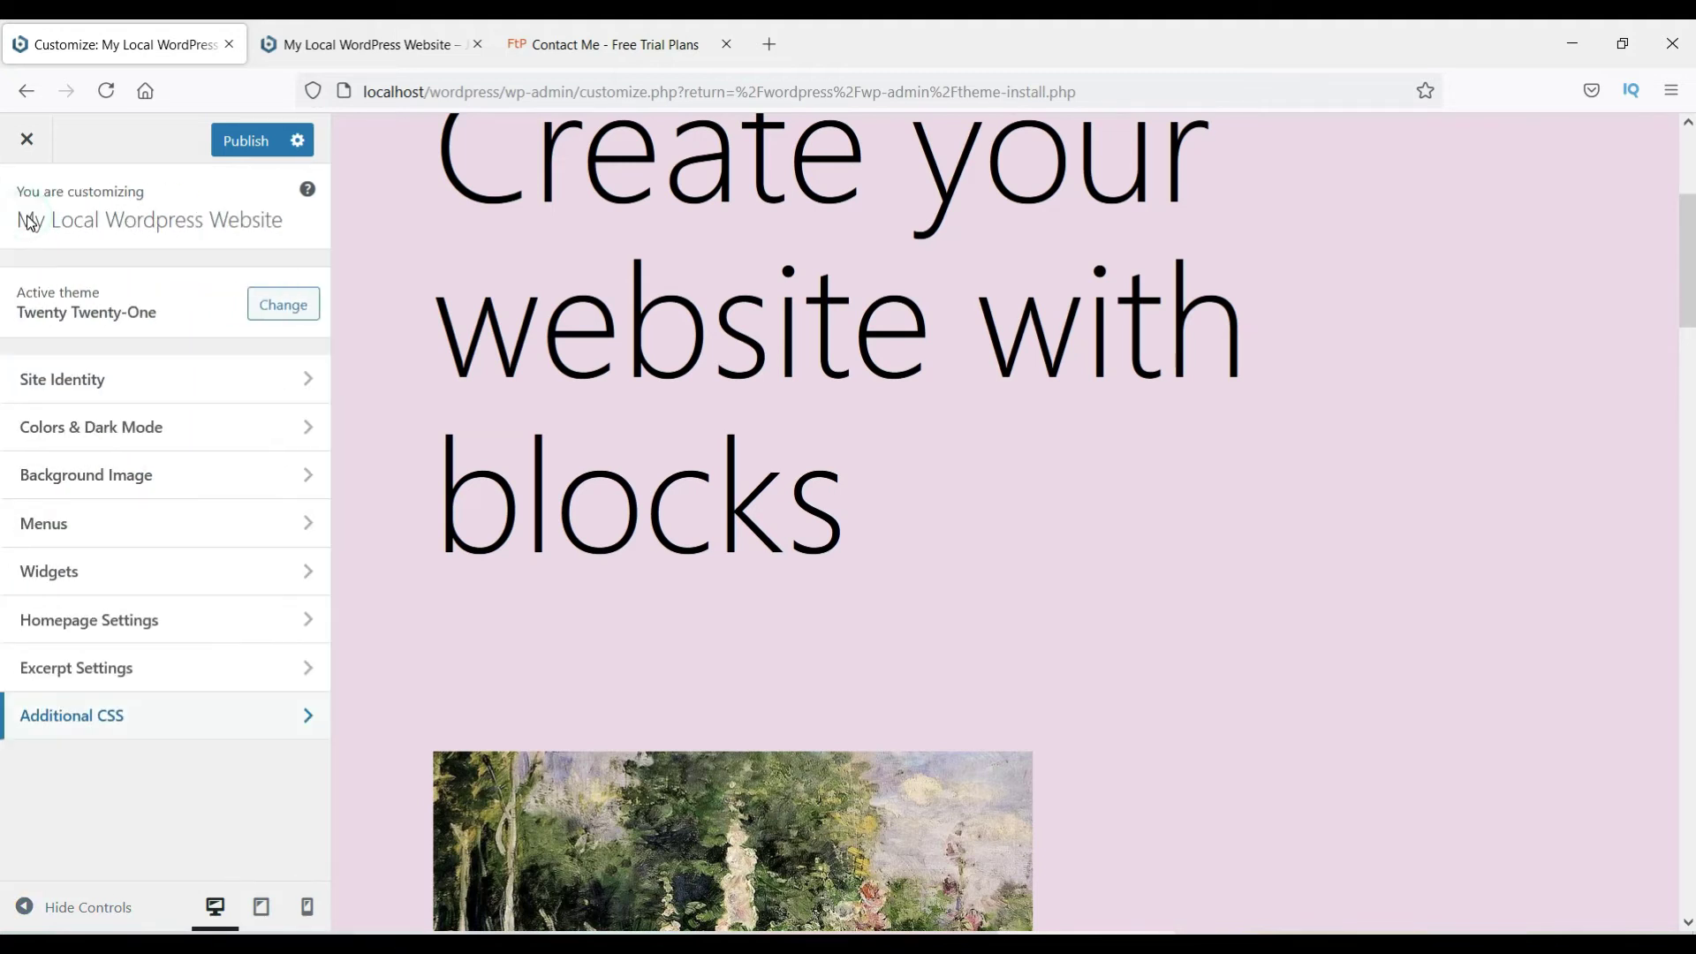
{"action": "left_click", "coordinate": [27, 139]}
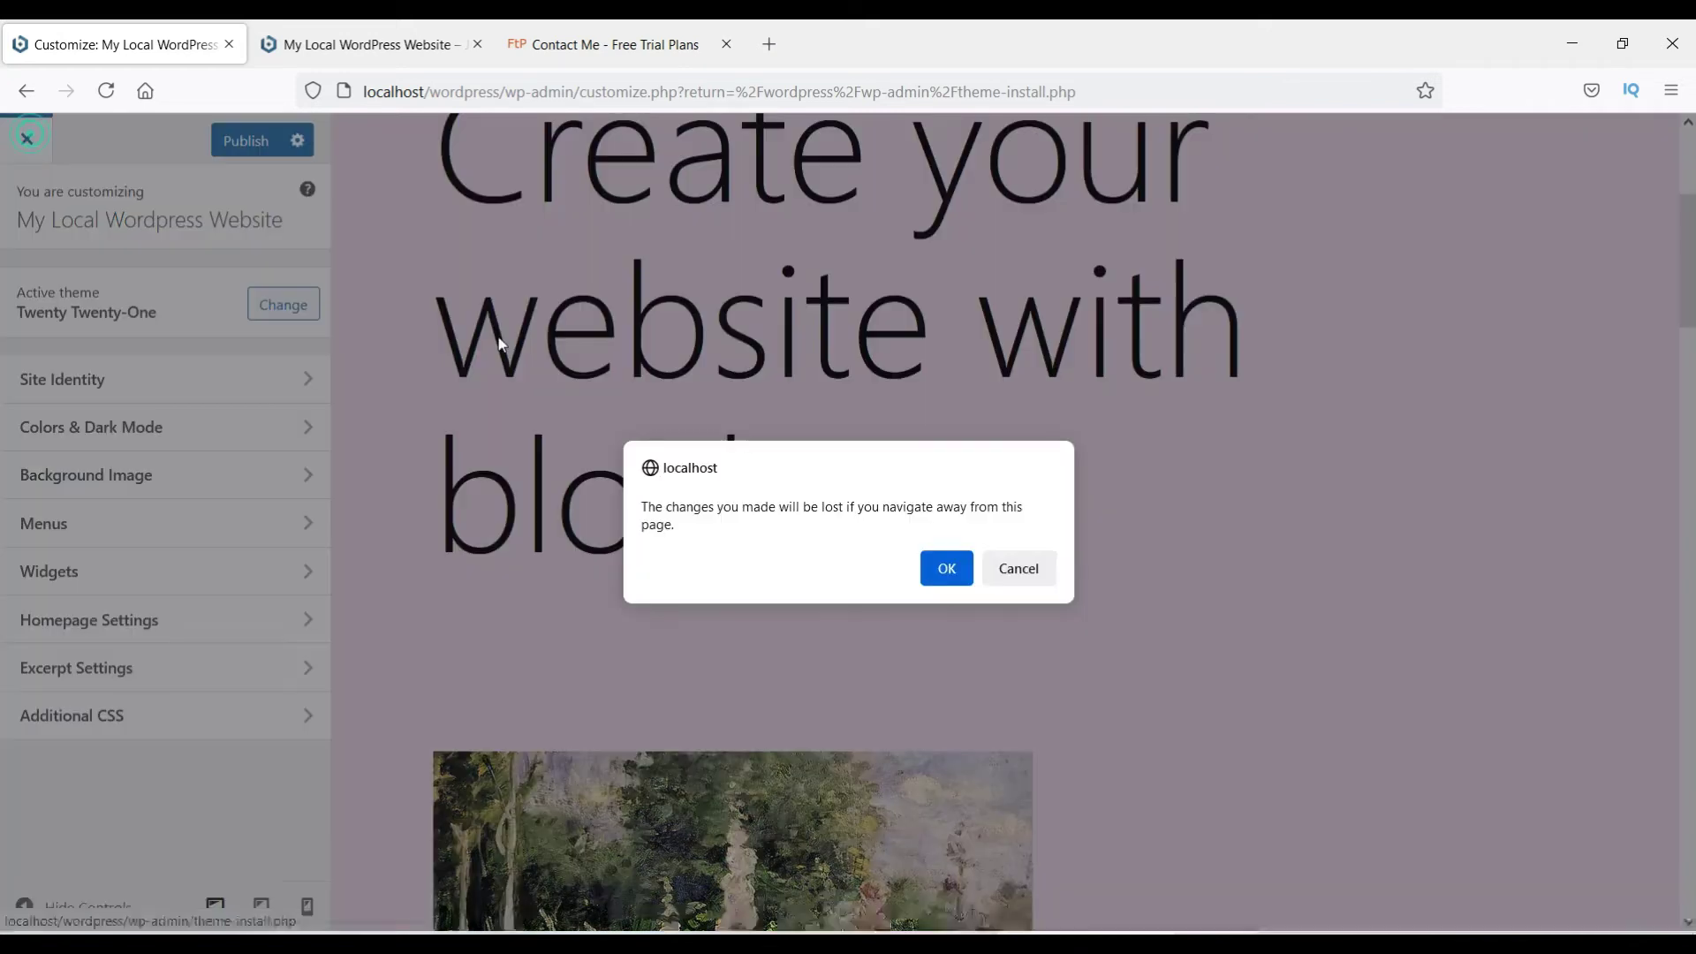
{"action": "left_click", "coordinate": [946, 568]}
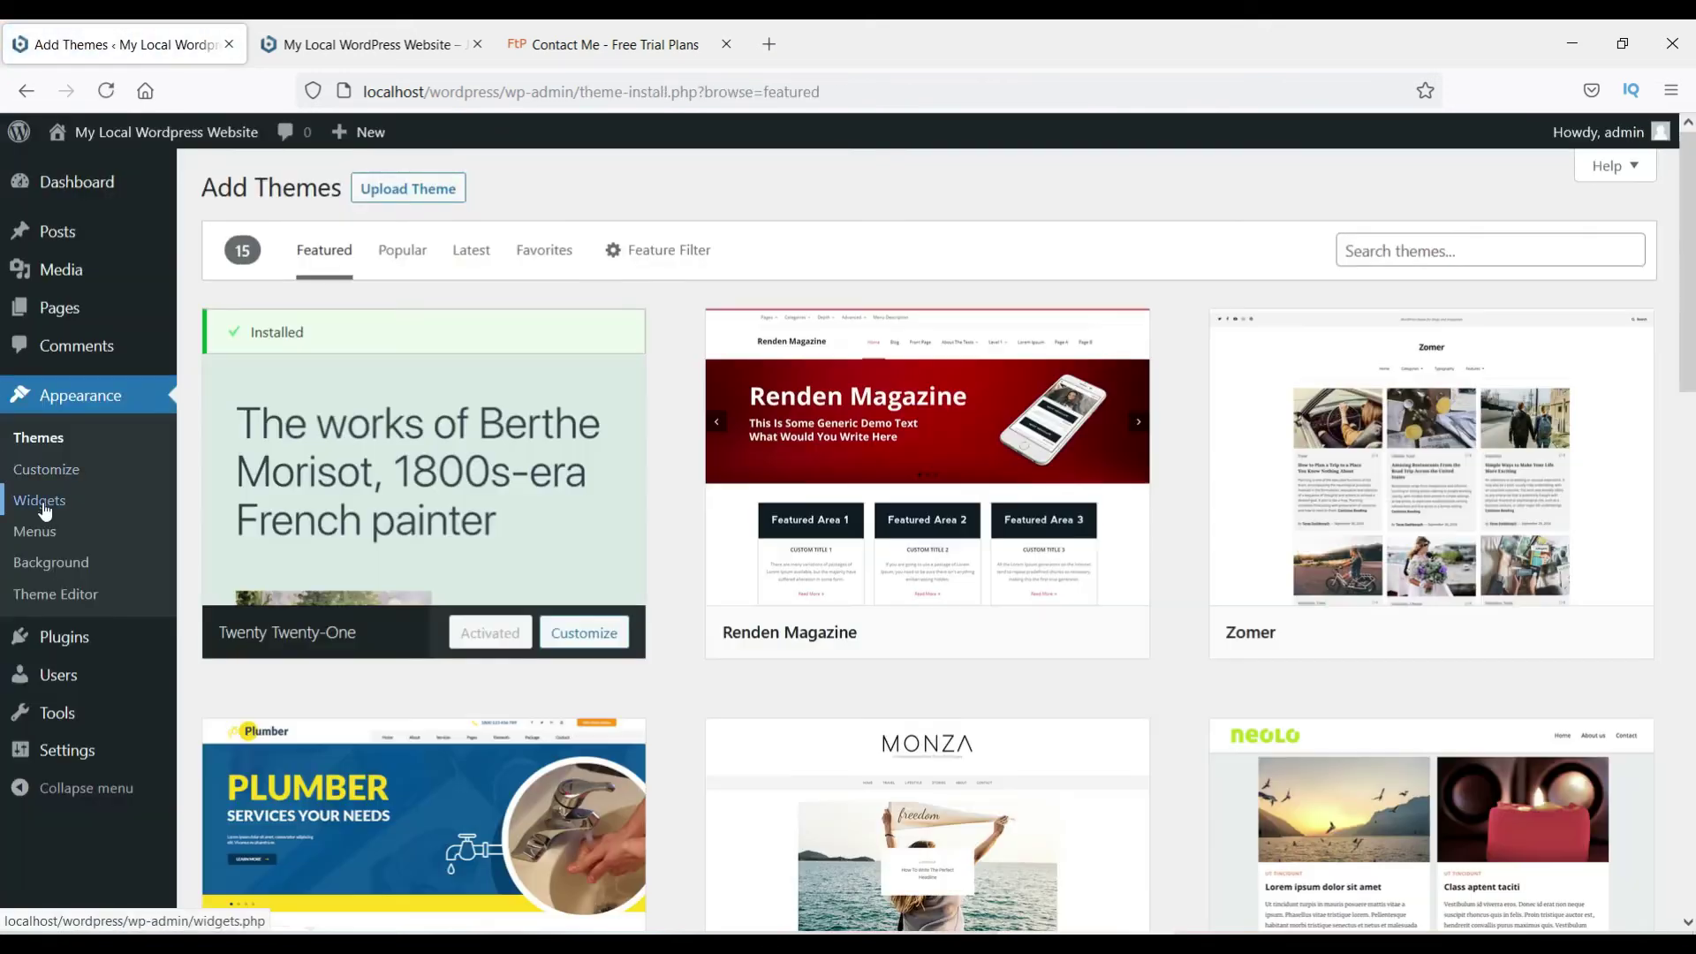
Step: Open the Widgets screen under Appearance and close the Free Trial Plans contact page
{"action": "left_click", "coordinate": [42, 502]}
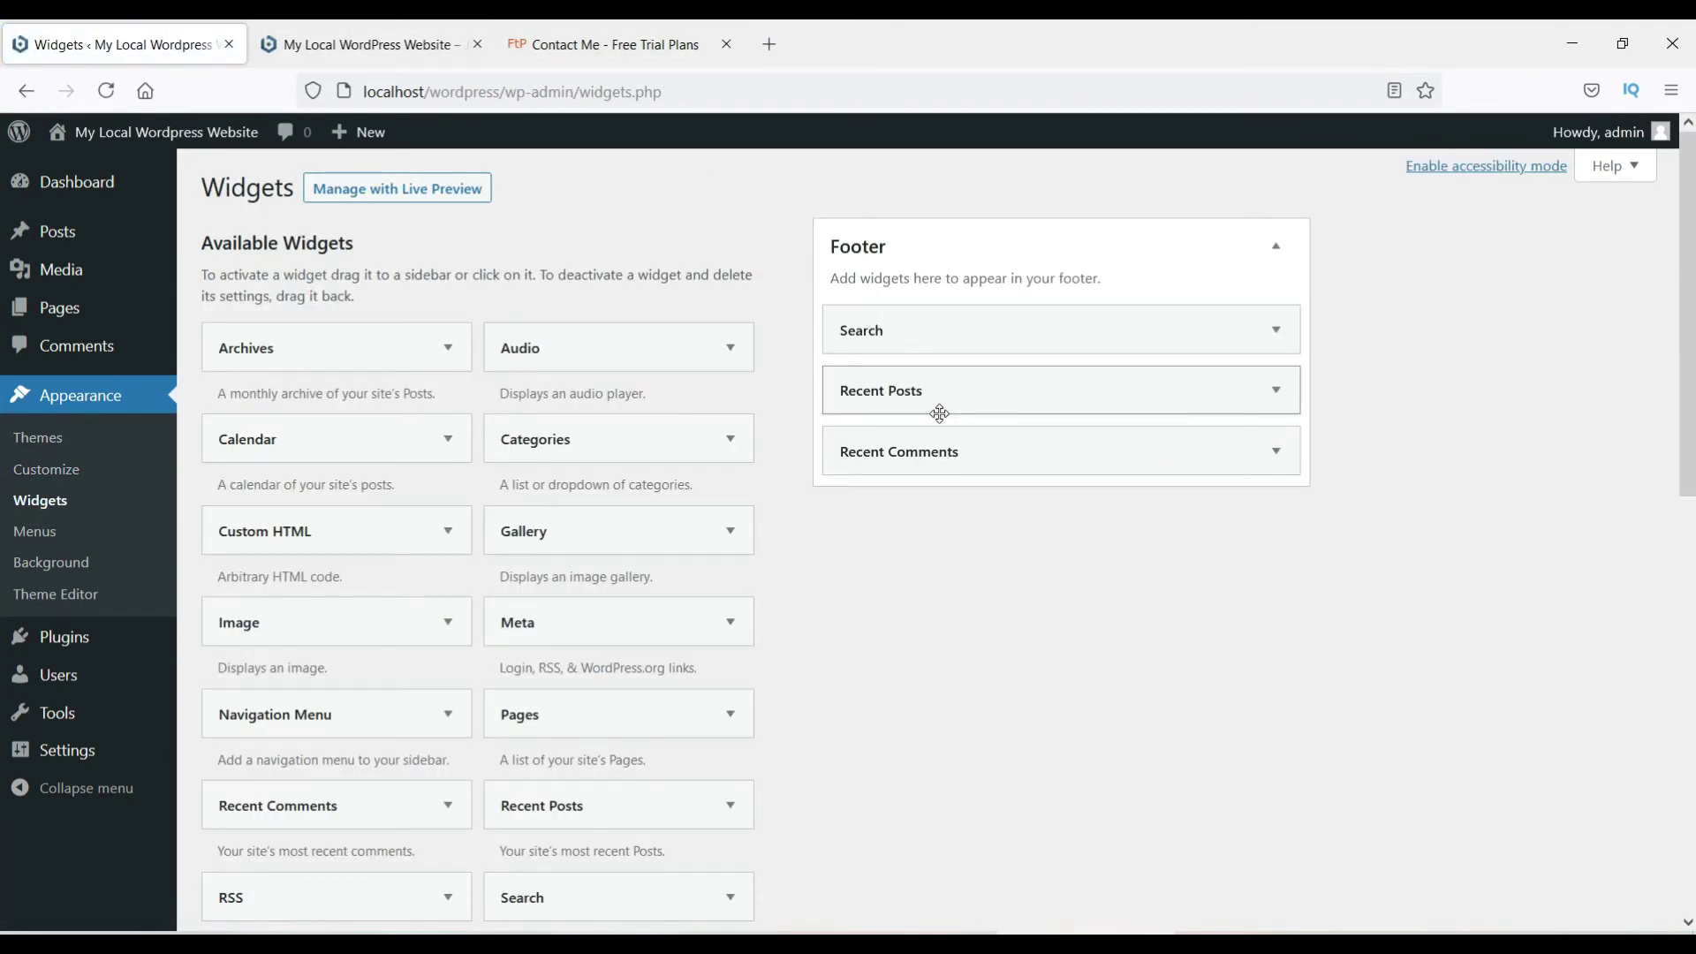
{"action": "left_click", "coordinate": [581, 55]}
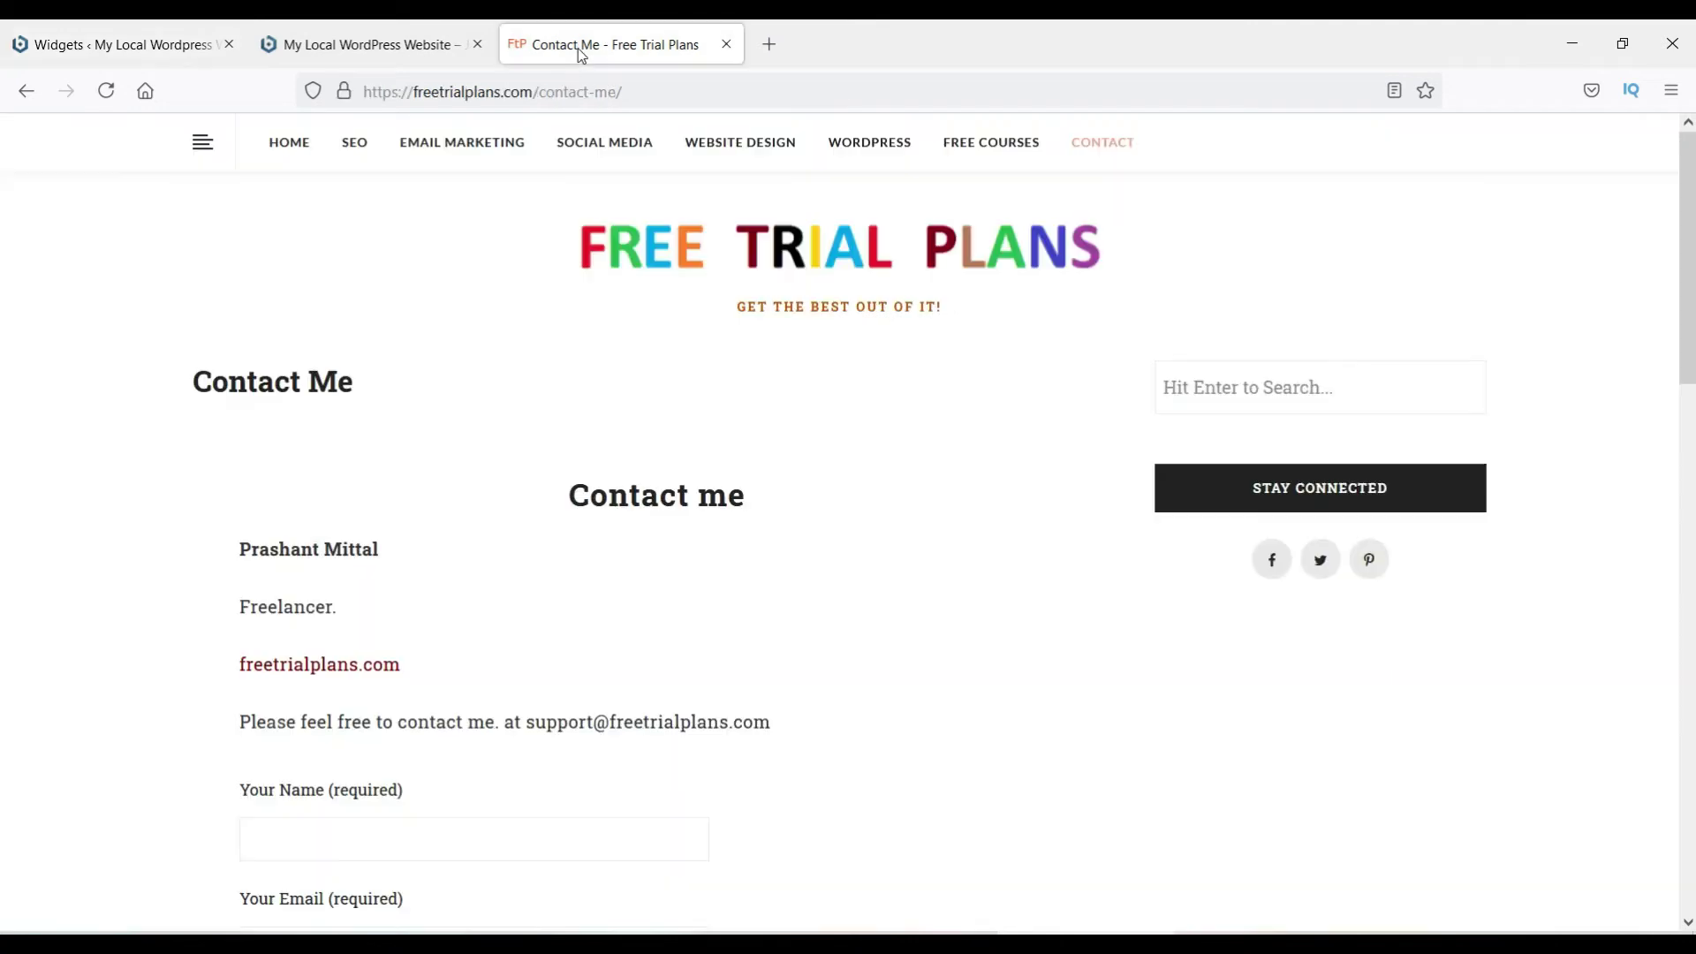
{"action": "left_click", "coordinate": [364, 49]}
{"action": "left_click", "coordinate": [726, 45]}
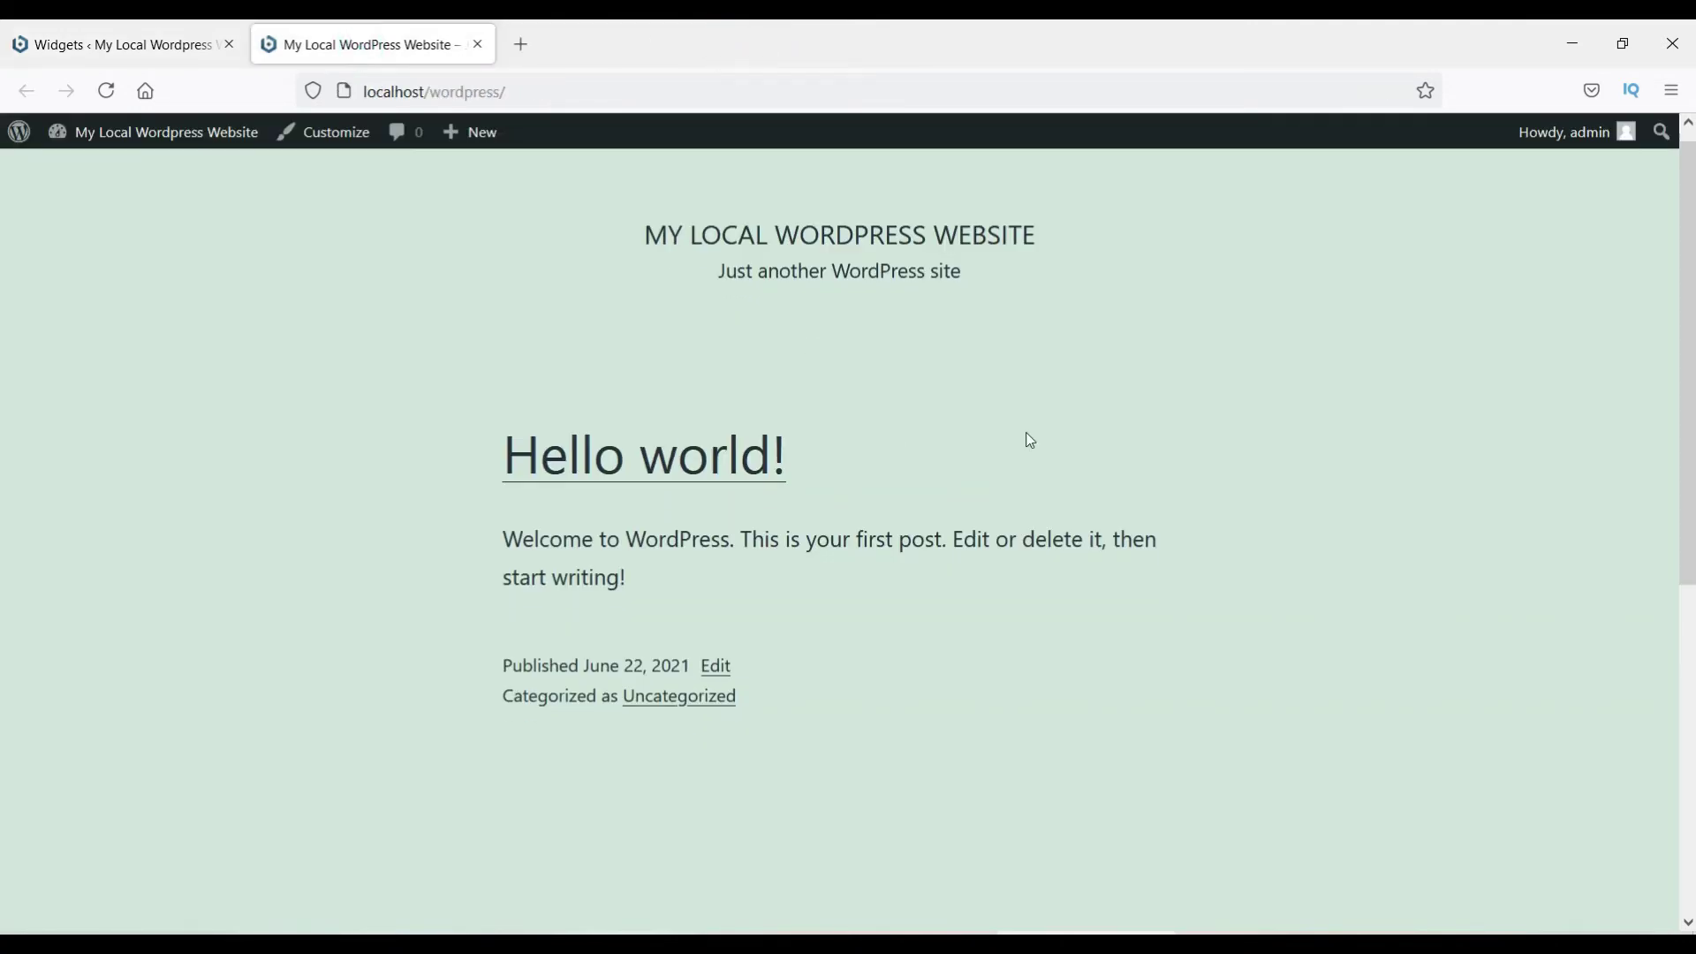
Step: Examine the footer widgets on the local site and the available and inactive widgets on the Widgets screen
{"action": "scroll", "coordinate": [1031, 440], "scroll_direction": "down", "scroll_amount": 10}
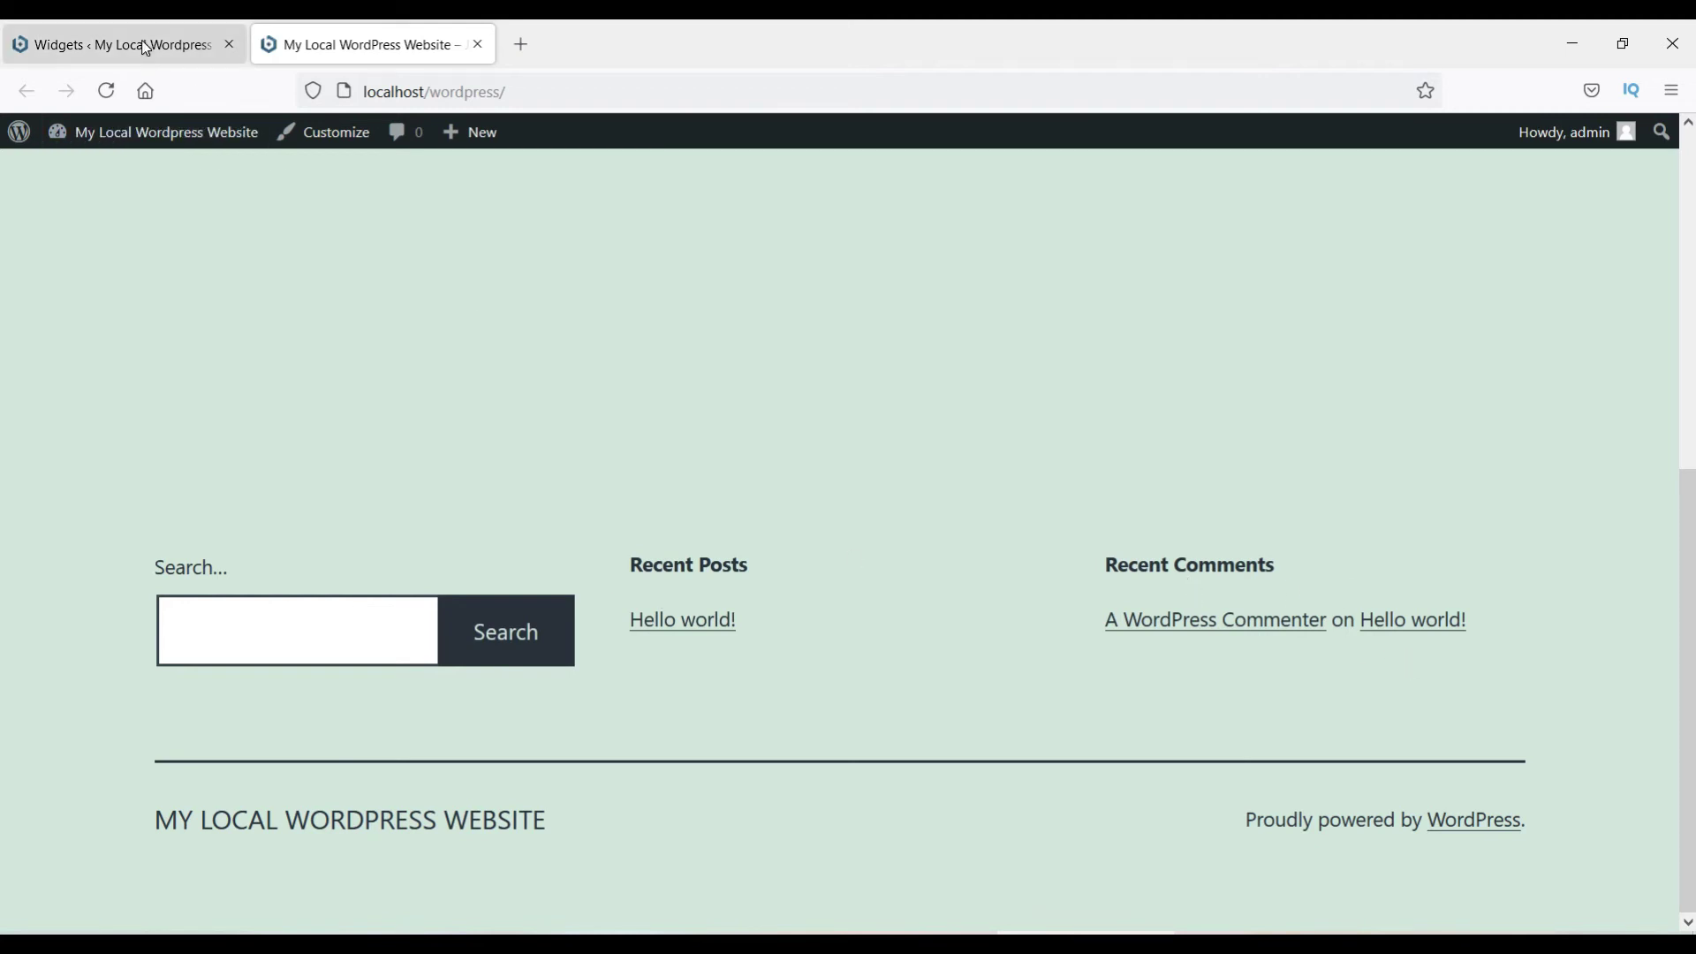
{"action": "key", "text": "ctrl+Tab"}
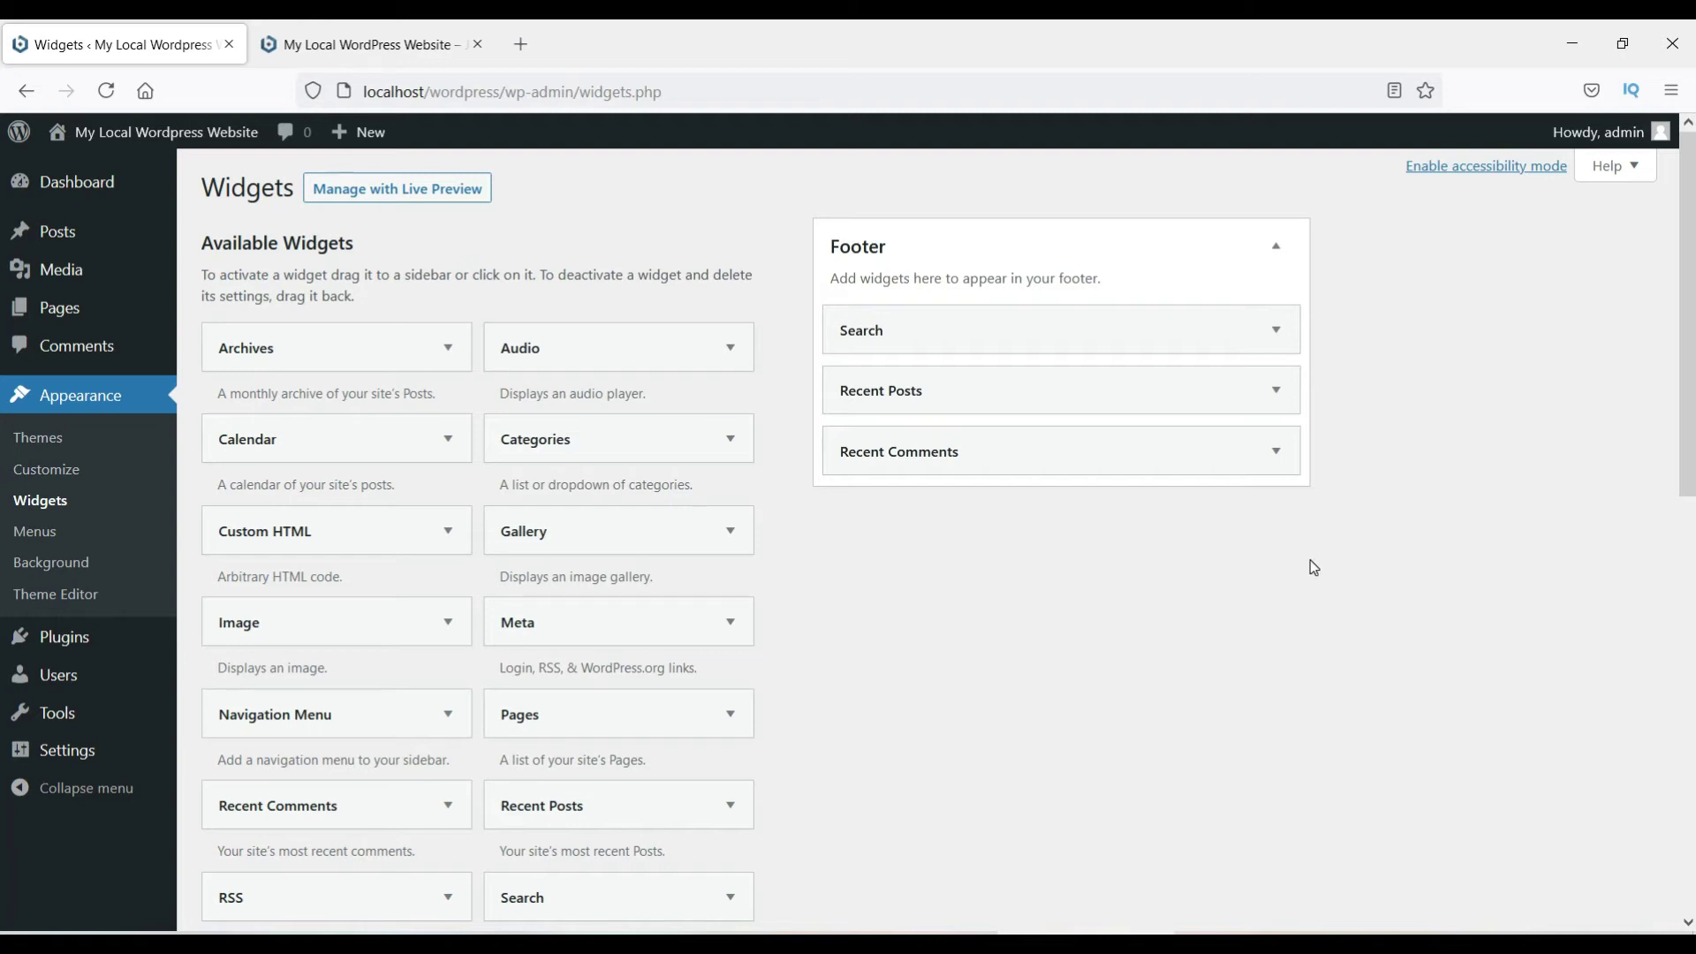
{"action": "scroll", "coordinate": [1049, 606], "scroll_direction": "down", "scroll_amount": 5}
{"action": "scroll", "coordinate": [1086, 628], "scroll_direction": "up", "scroll_amount": 5}
{"action": "scroll", "coordinate": [1246, 609], "scroll_direction": "down", "scroll_amount": 3}
{"action": "scroll", "coordinate": [1222, 634], "scroll_direction": "up", "scroll_amount": 3}
{"action": "scroll", "coordinate": [747, 570], "scroll_direction": "down", "scroll_amount": 3}
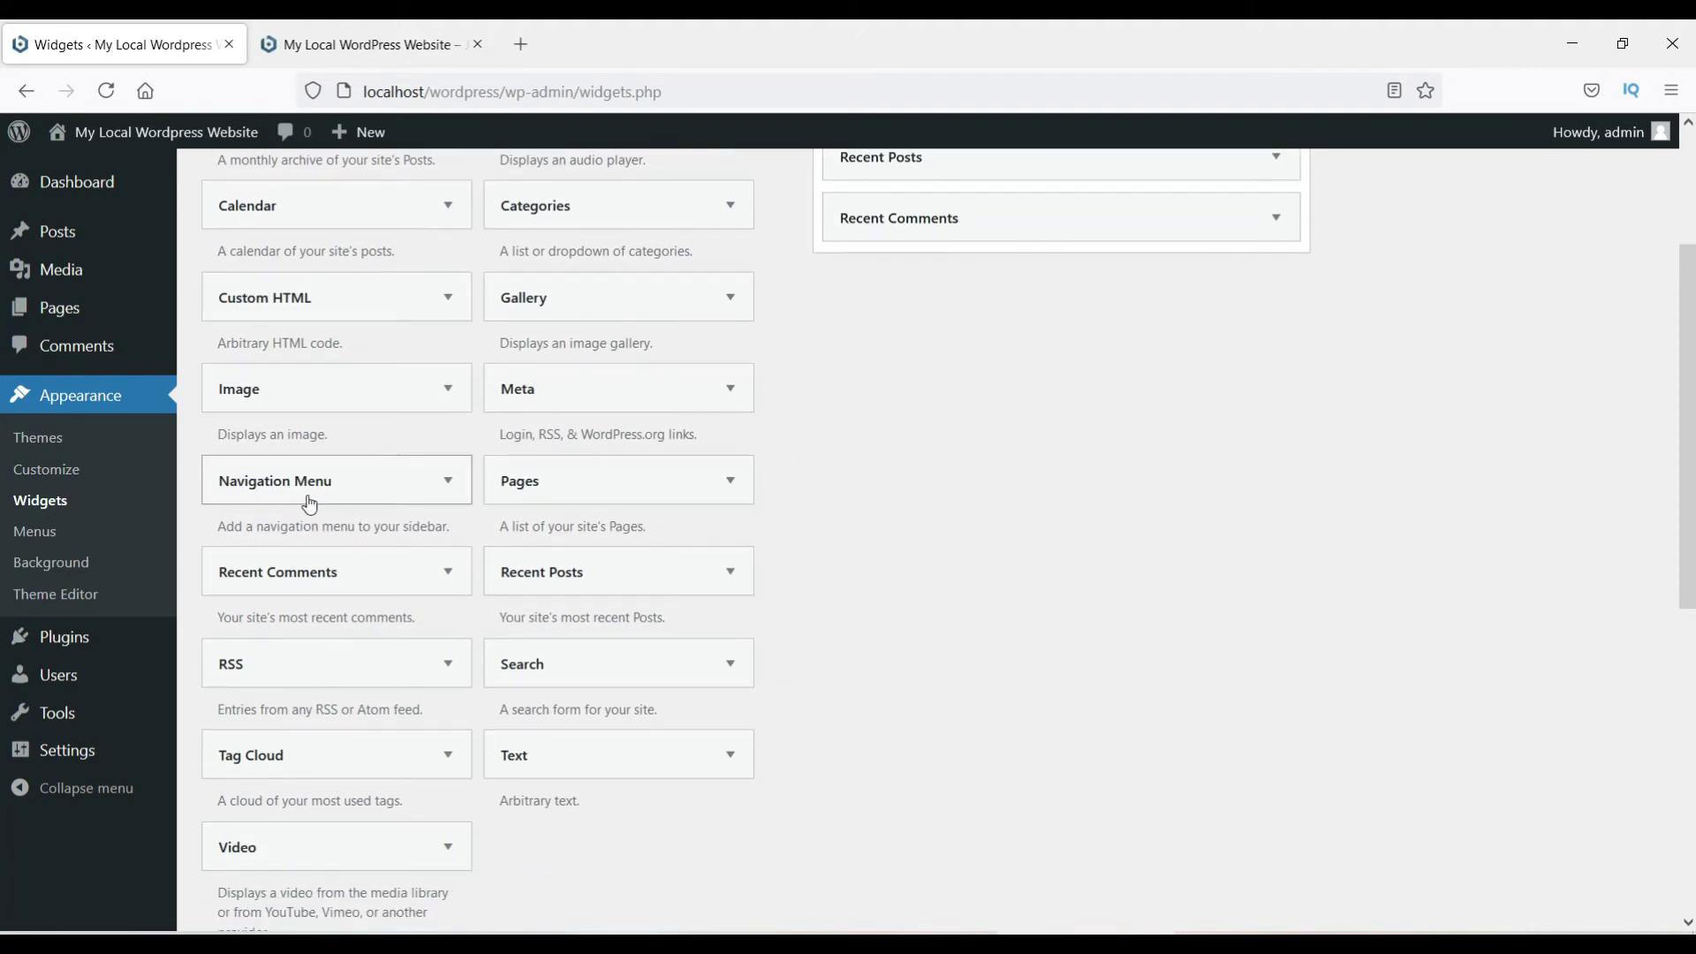
{"action": "scroll", "coordinate": [309, 504], "scroll_direction": "down", "scroll_amount": 3}
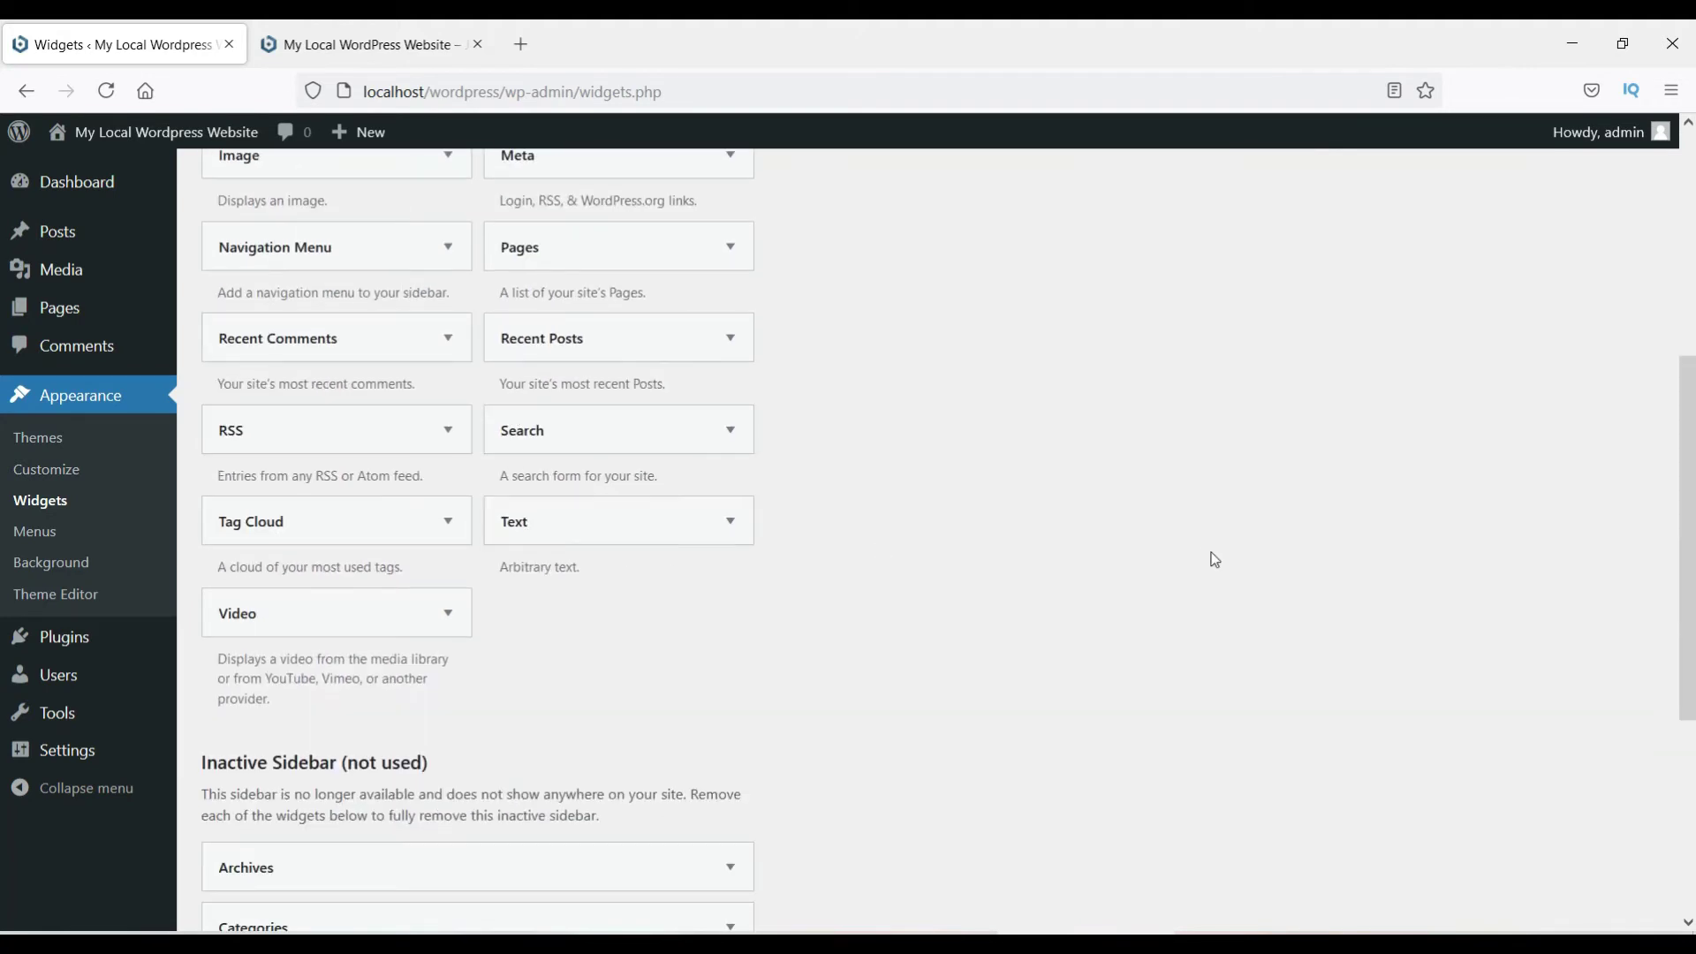
{"action": "scroll", "coordinate": [1214, 560], "scroll_direction": "down", "scroll_amount": 3}
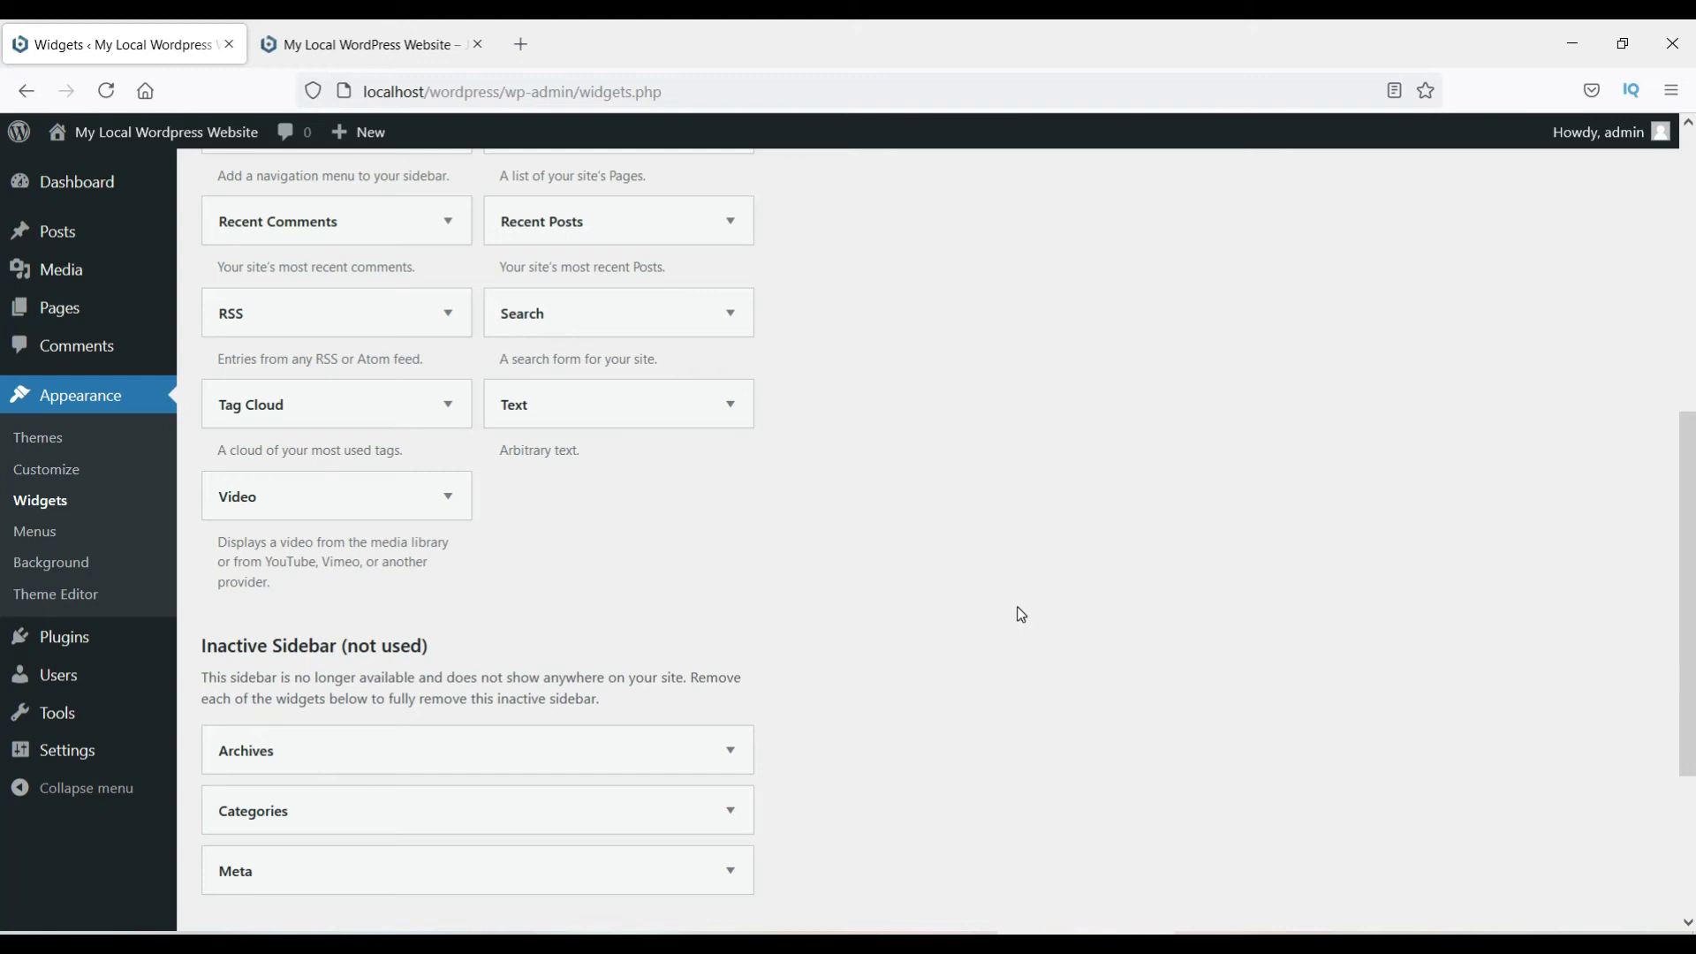
Step: Open the Menus screen, place the cursor in the empty menu name field and view the local site's home page
{"action": "left_click", "coordinate": [36, 531]}
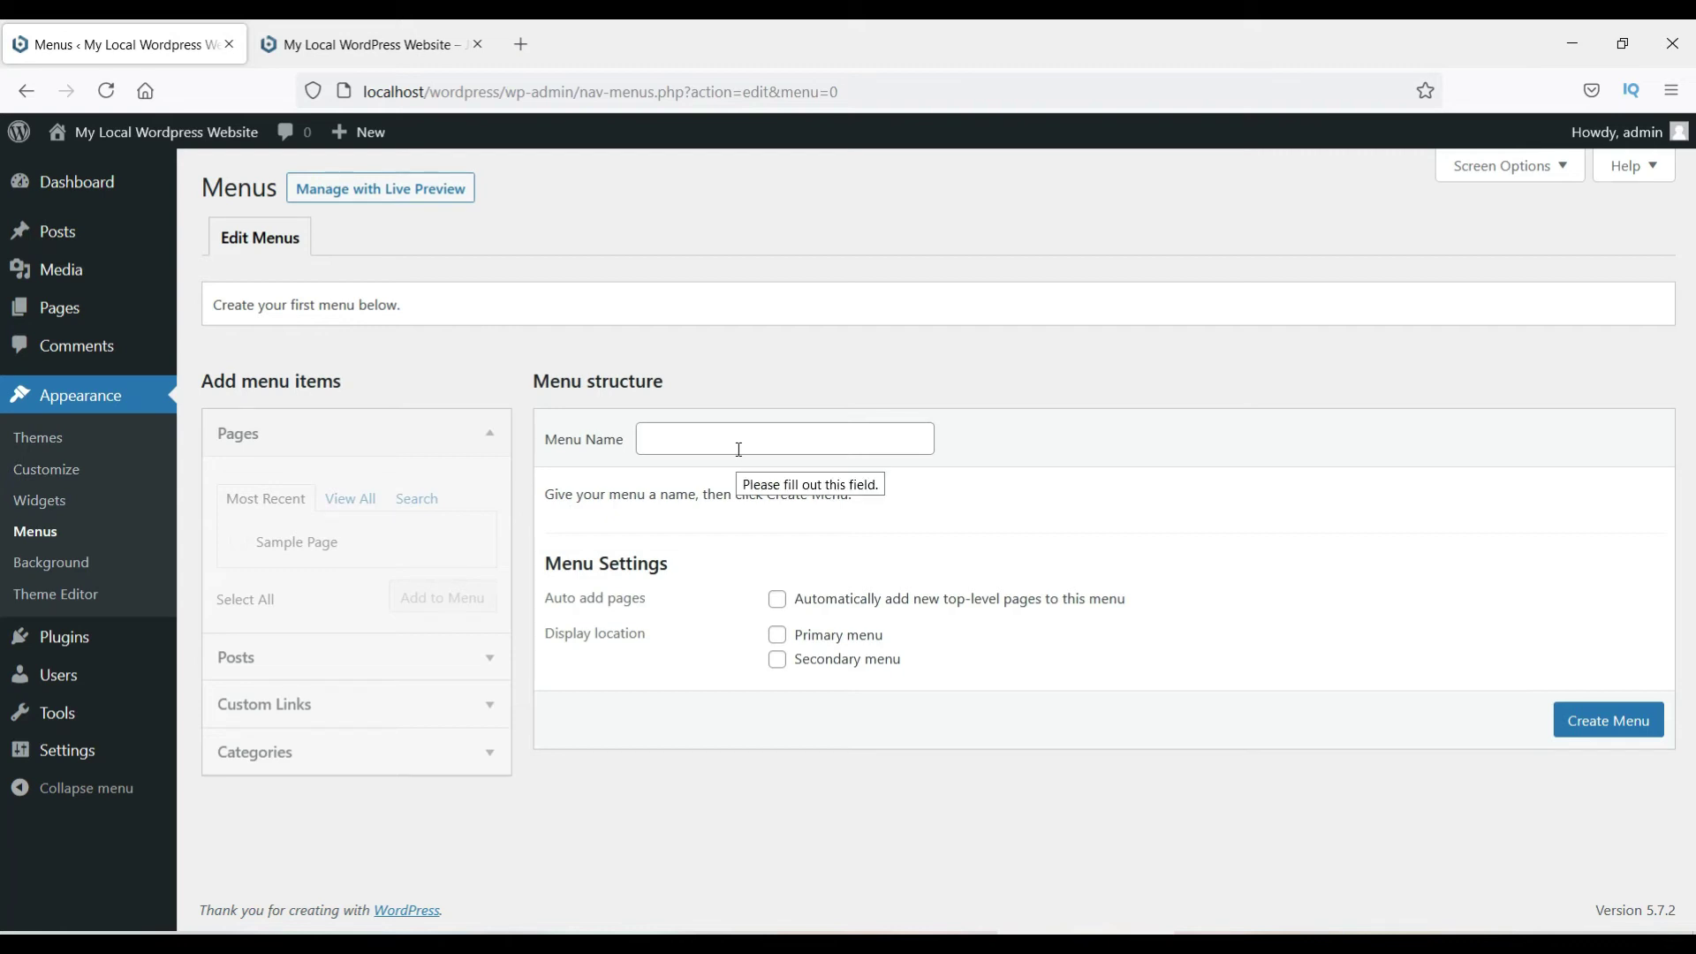
{"action": "left_click", "coordinate": [712, 430]}
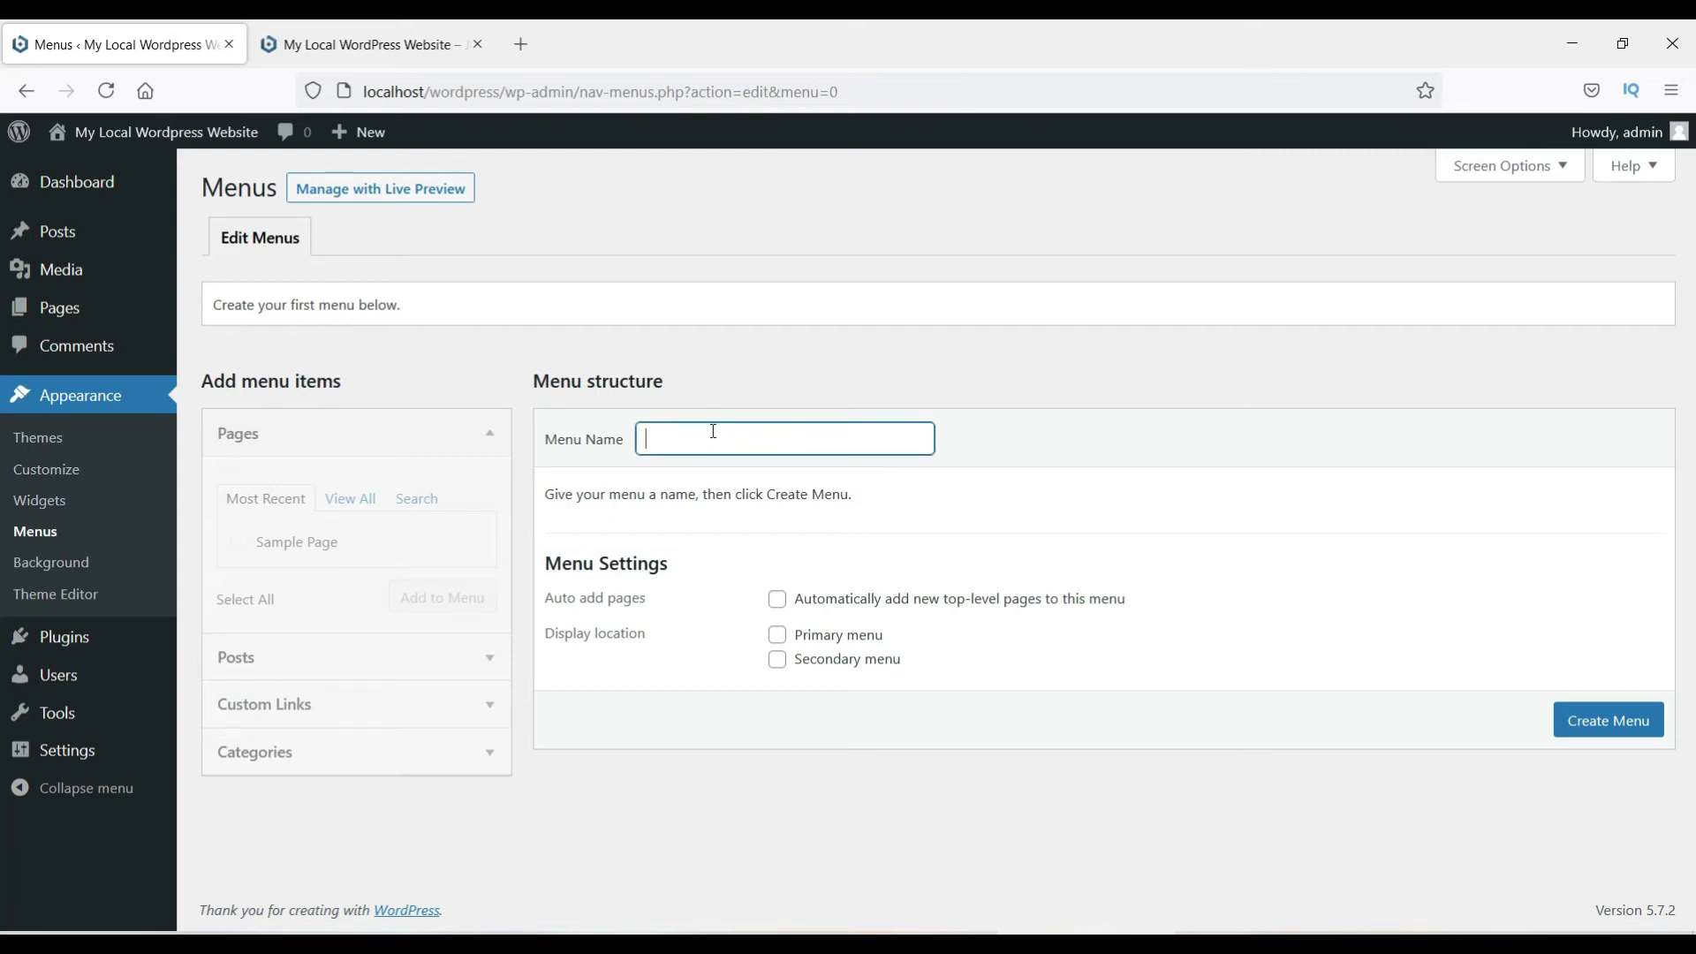
{"action": "key", "text": "ctrl+Tab"}
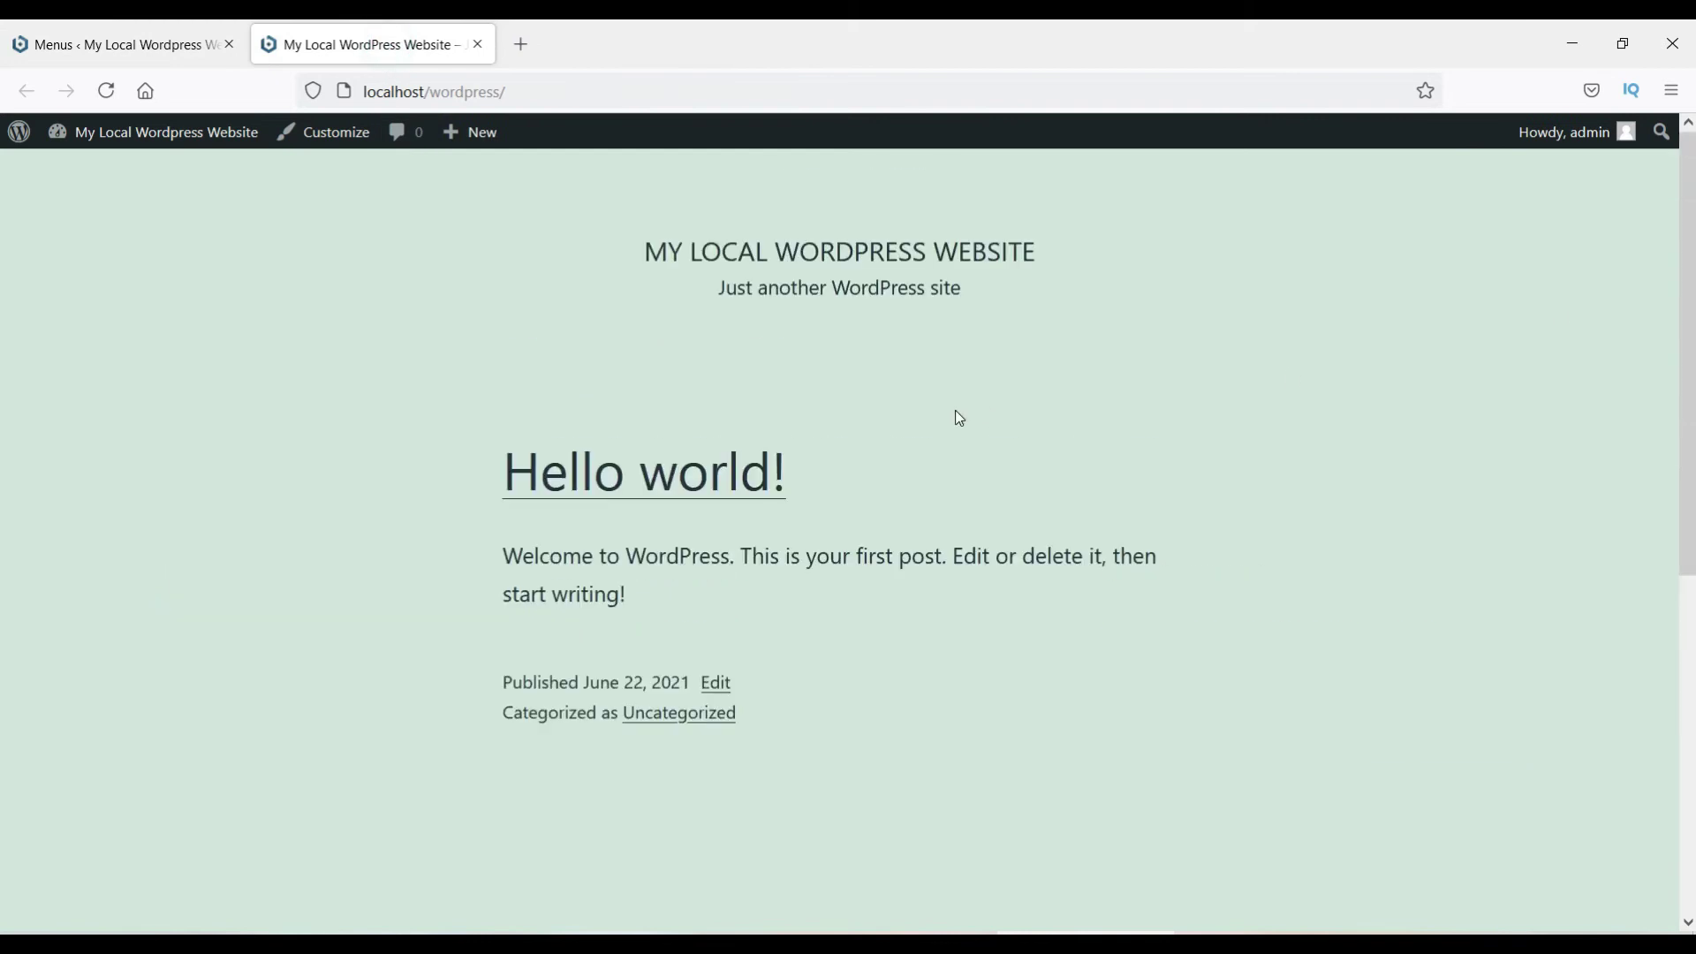
Step: Open the Theme Editor under Appearance and view the themes available for editing
{"action": "left_click", "coordinate": [109, 40]}
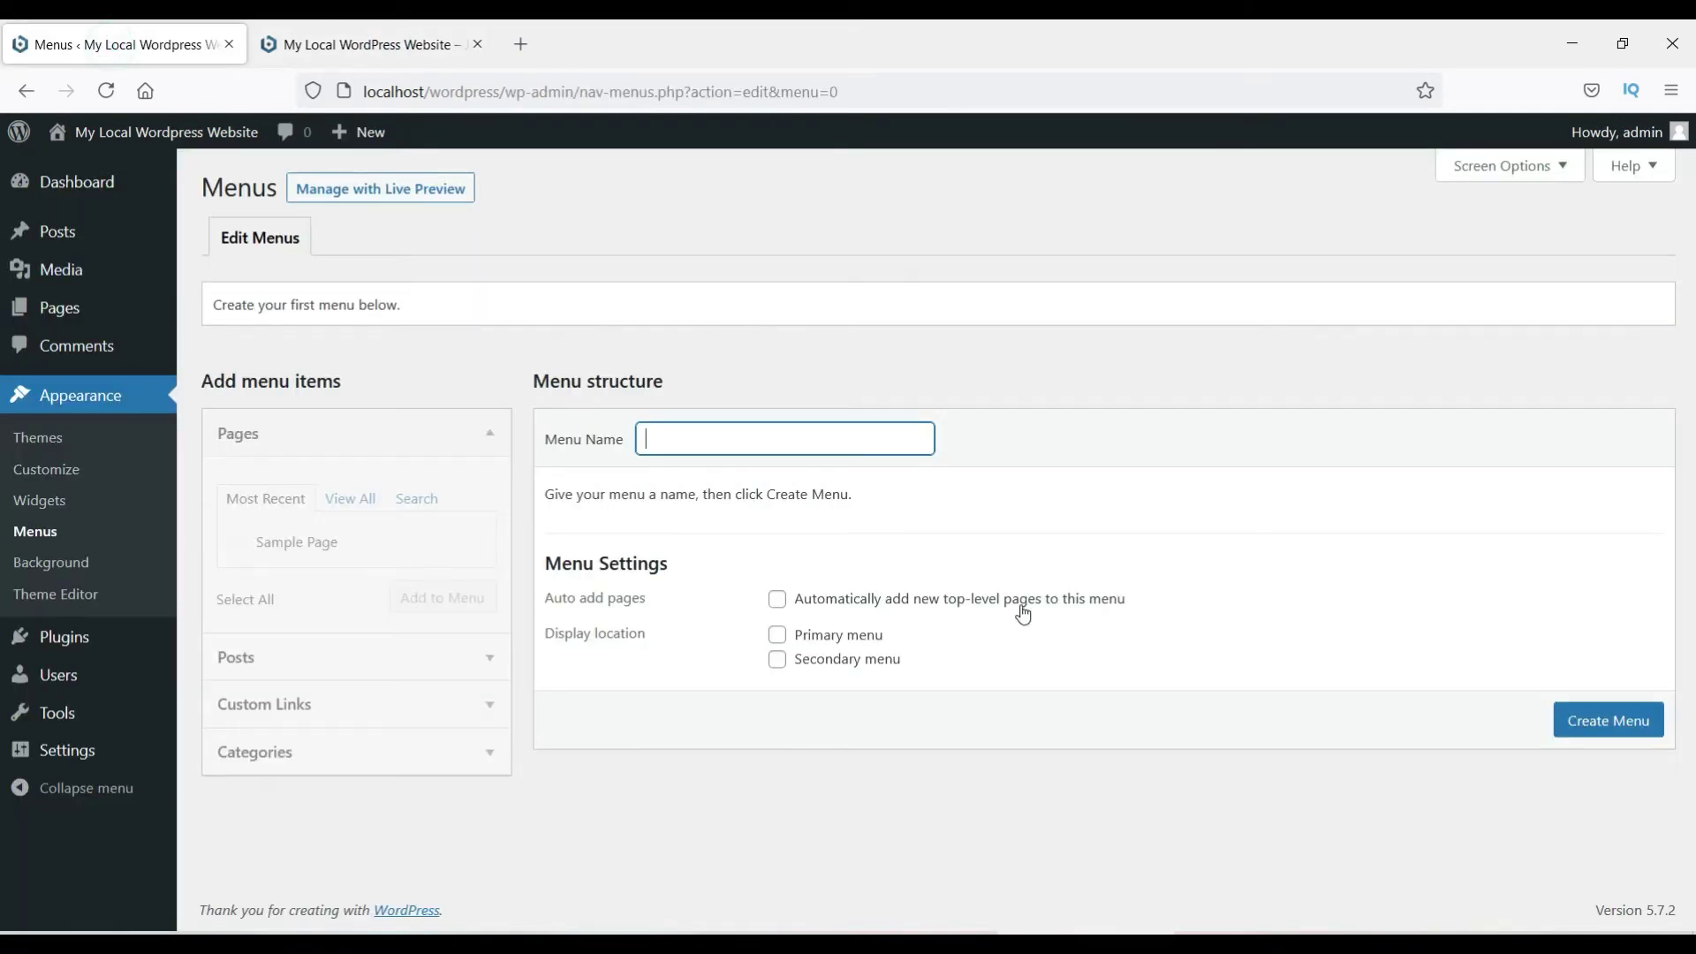
{"action": "left_click", "coordinate": [35, 597]}
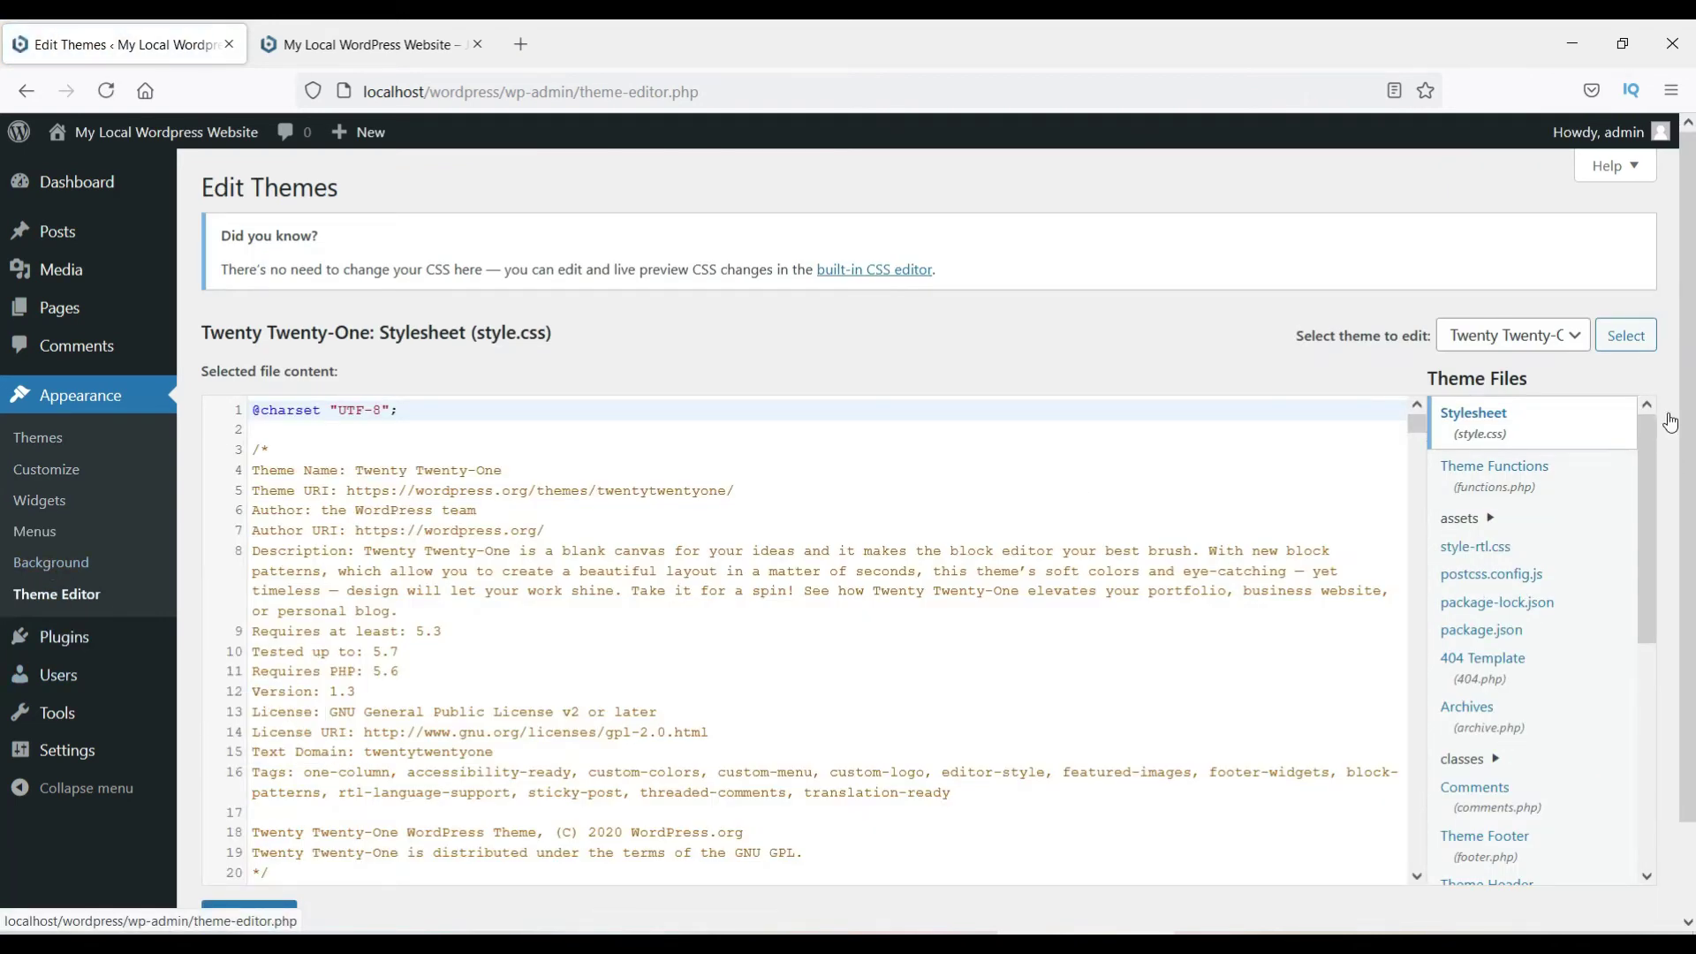
{"action": "left_click", "coordinate": [1566, 350]}
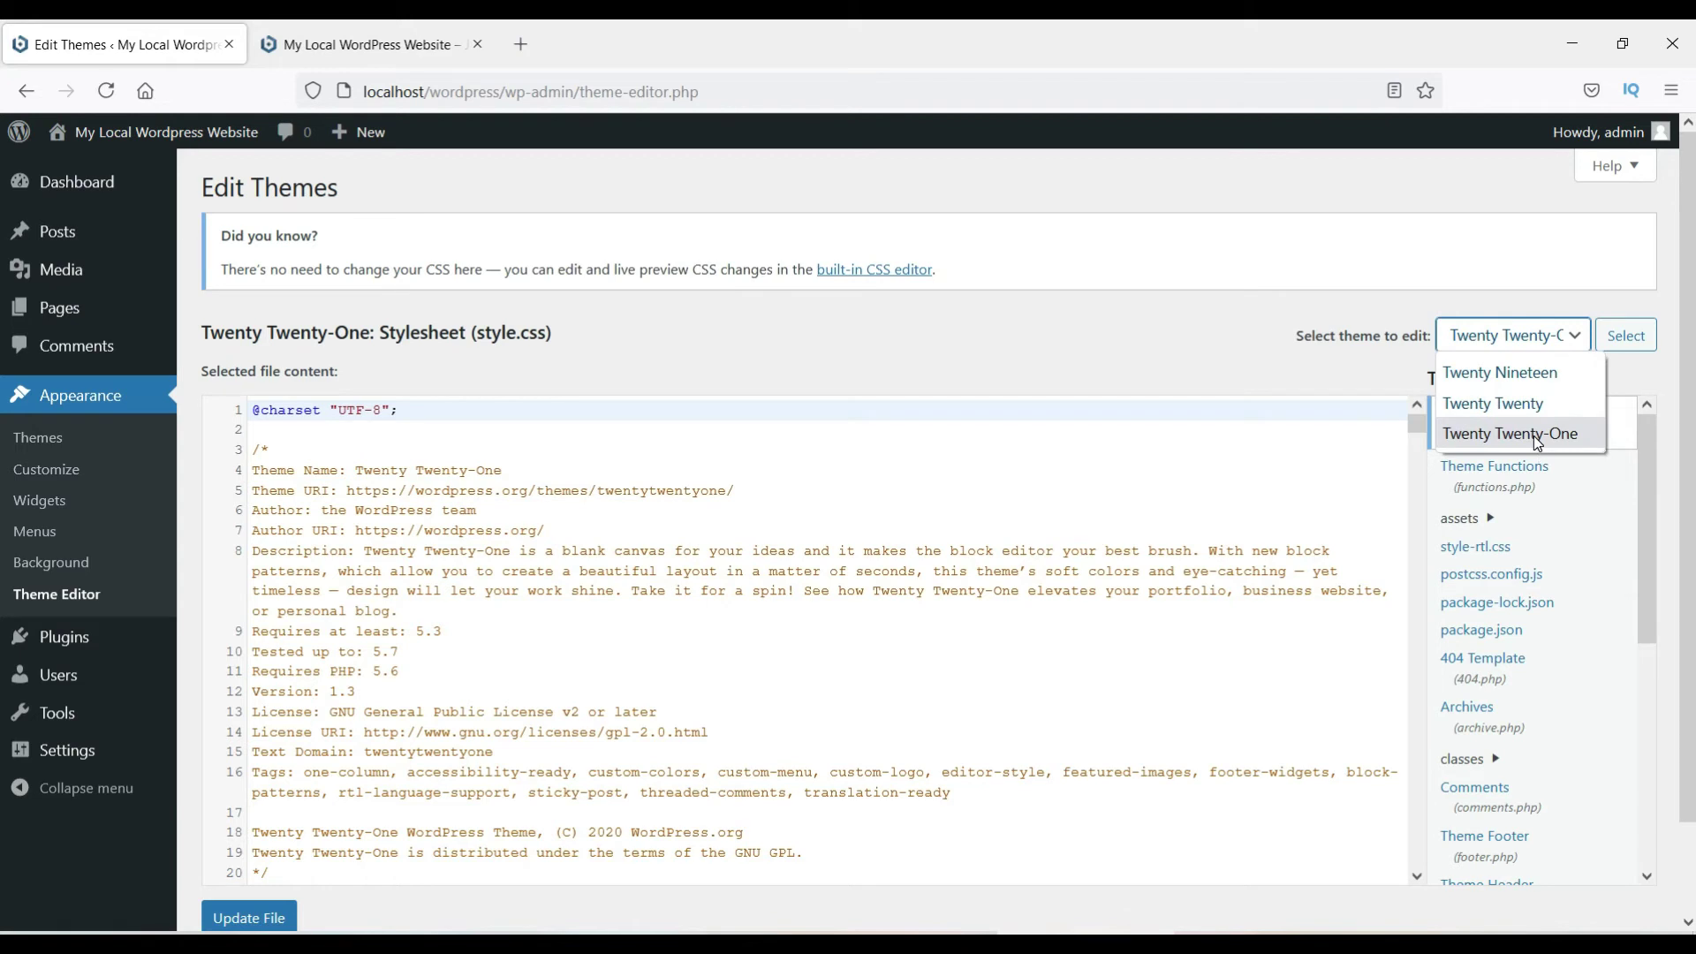
{"action": "left_click", "coordinate": [1076, 350]}
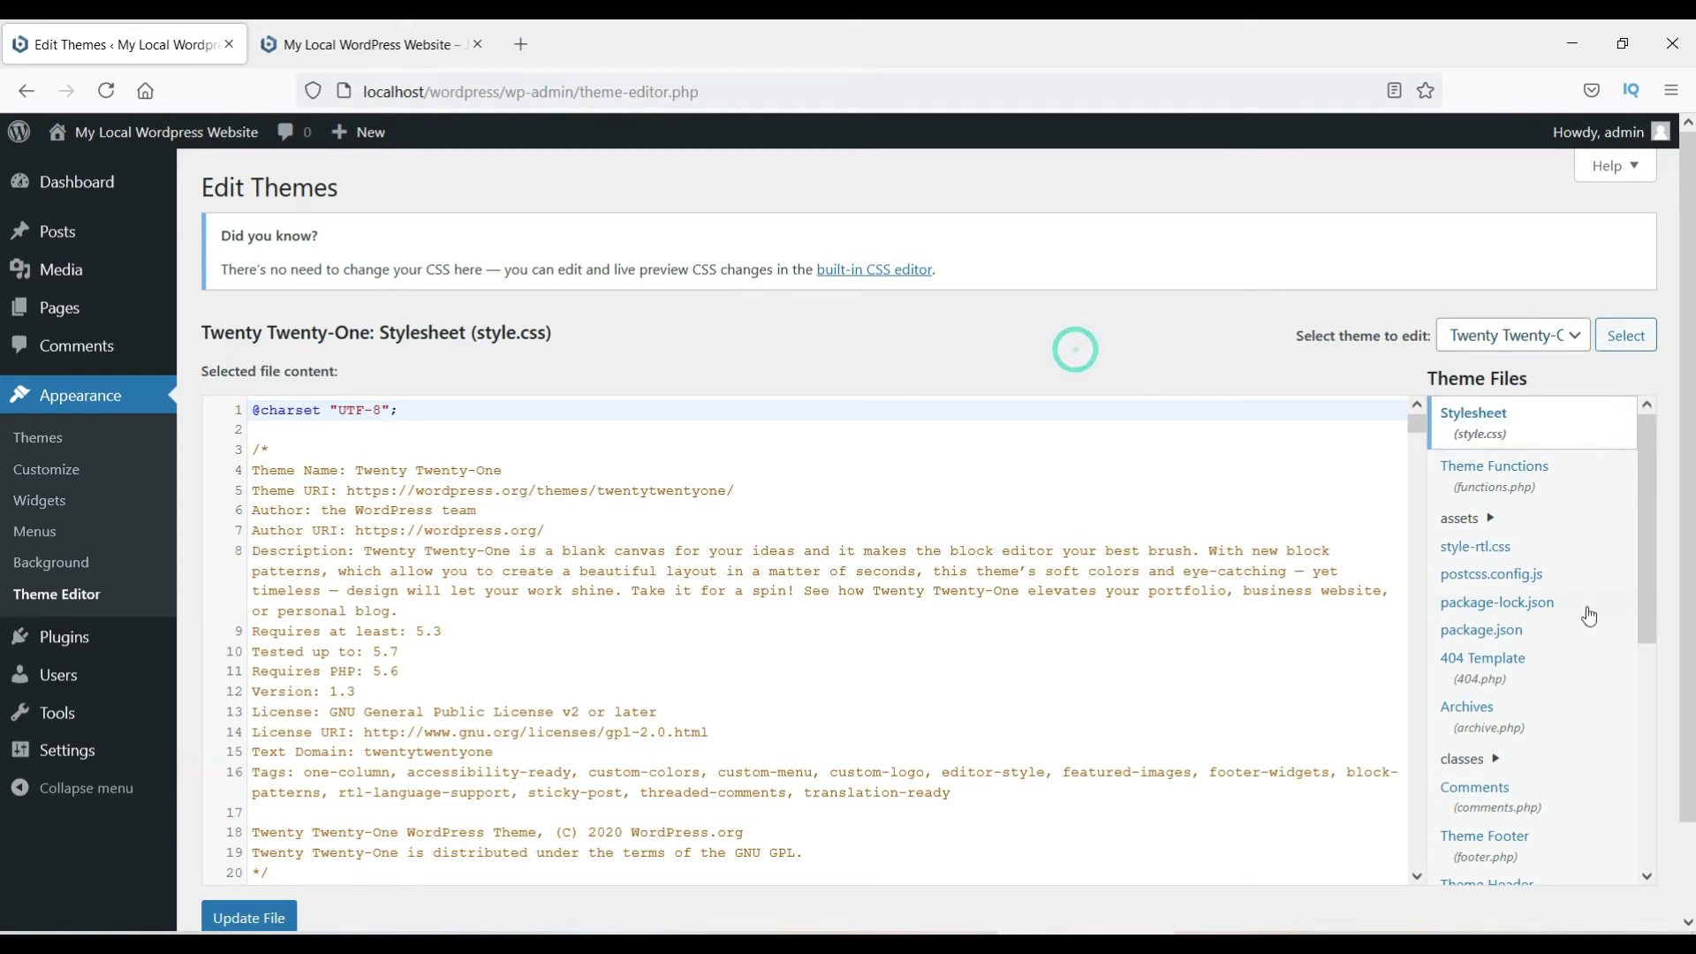
Step: Examine the Twenty Twenty-One stylesheet (style.css) and the list of theme files
{"action": "scroll", "coordinate": [686, 552], "scroll_direction": "down", "scroll_amount": 4}
{"action": "scroll", "coordinate": [685, 552], "scroll_direction": "down", "scroll_amount": 13}
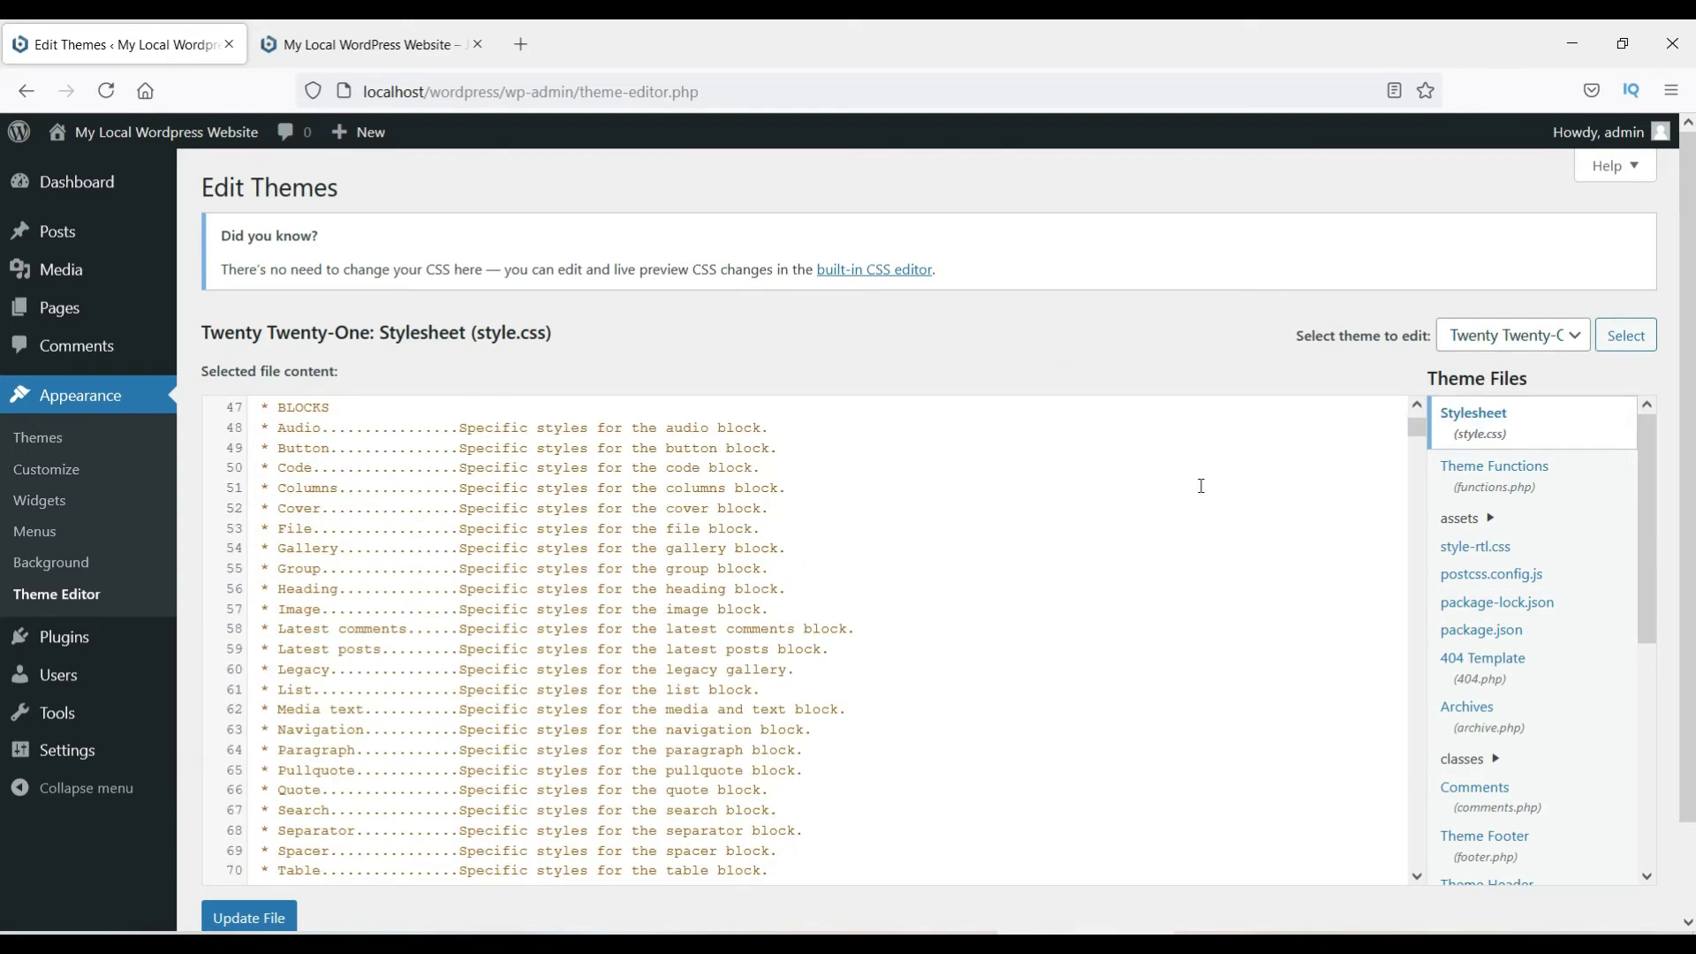
{"action": "scroll", "coordinate": [1422, 468], "scroll_direction": "down", "scroll_amount": 2}
{"action": "scroll", "coordinate": [1555, 459], "scroll_direction": "down", "scroll_amount": 5}
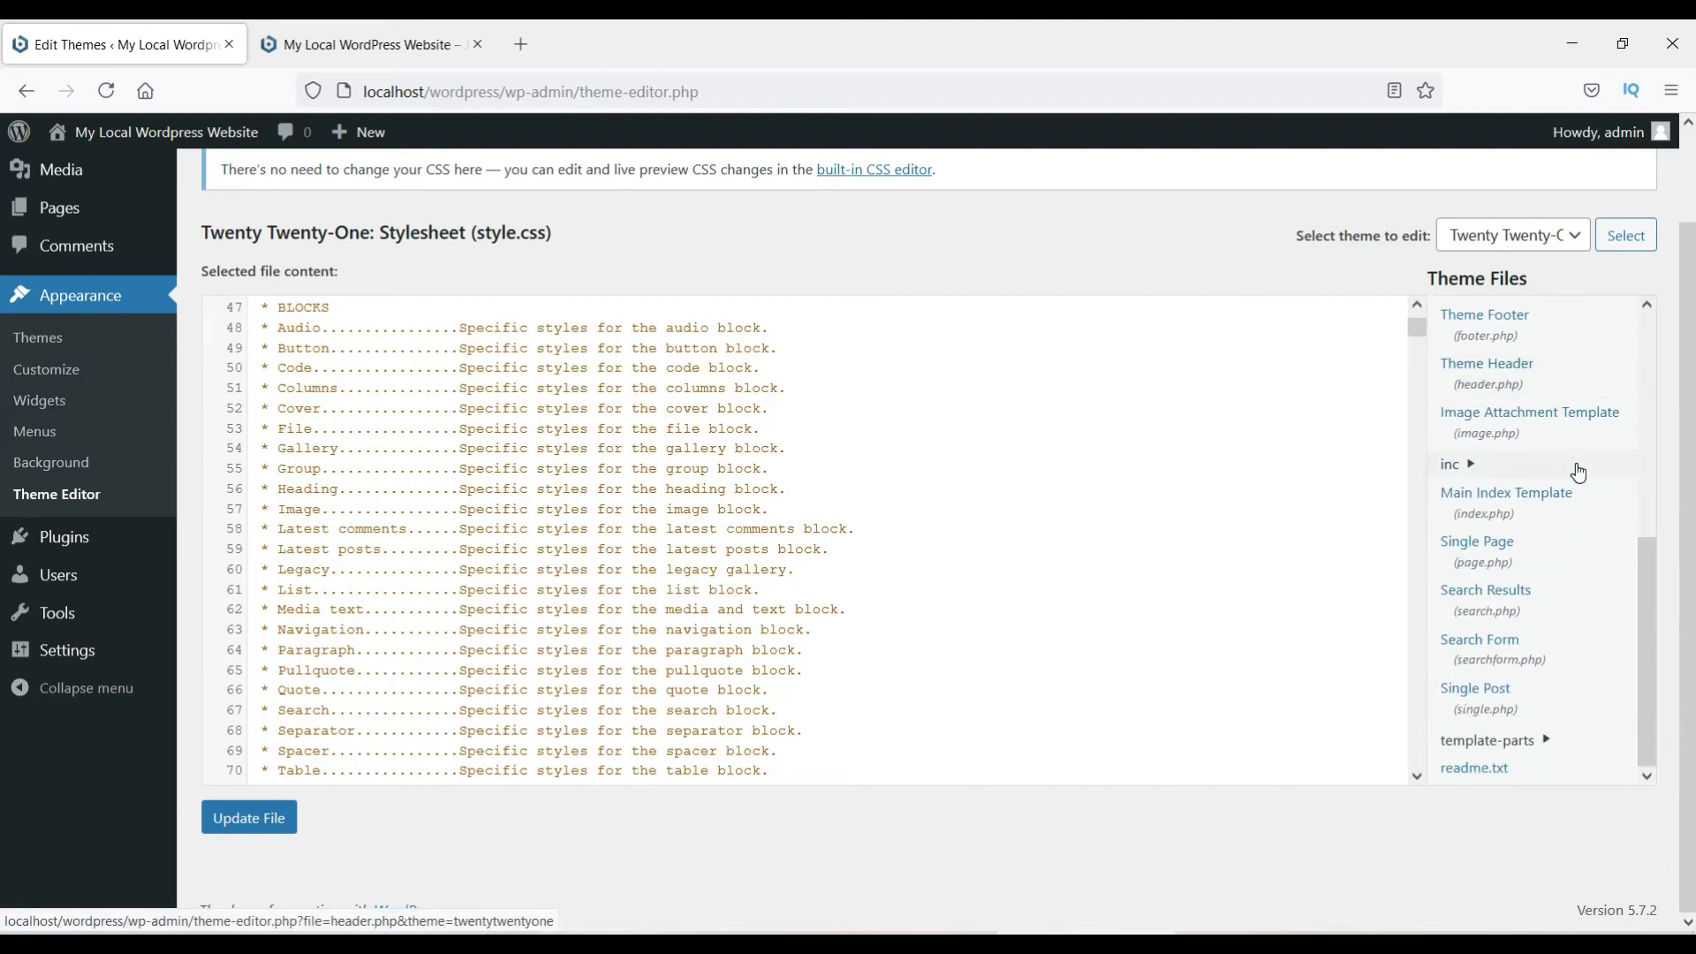
{"action": "scroll", "coordinate": [1575, 469], "scroll_direction": "up", "scroll_amount": 5}
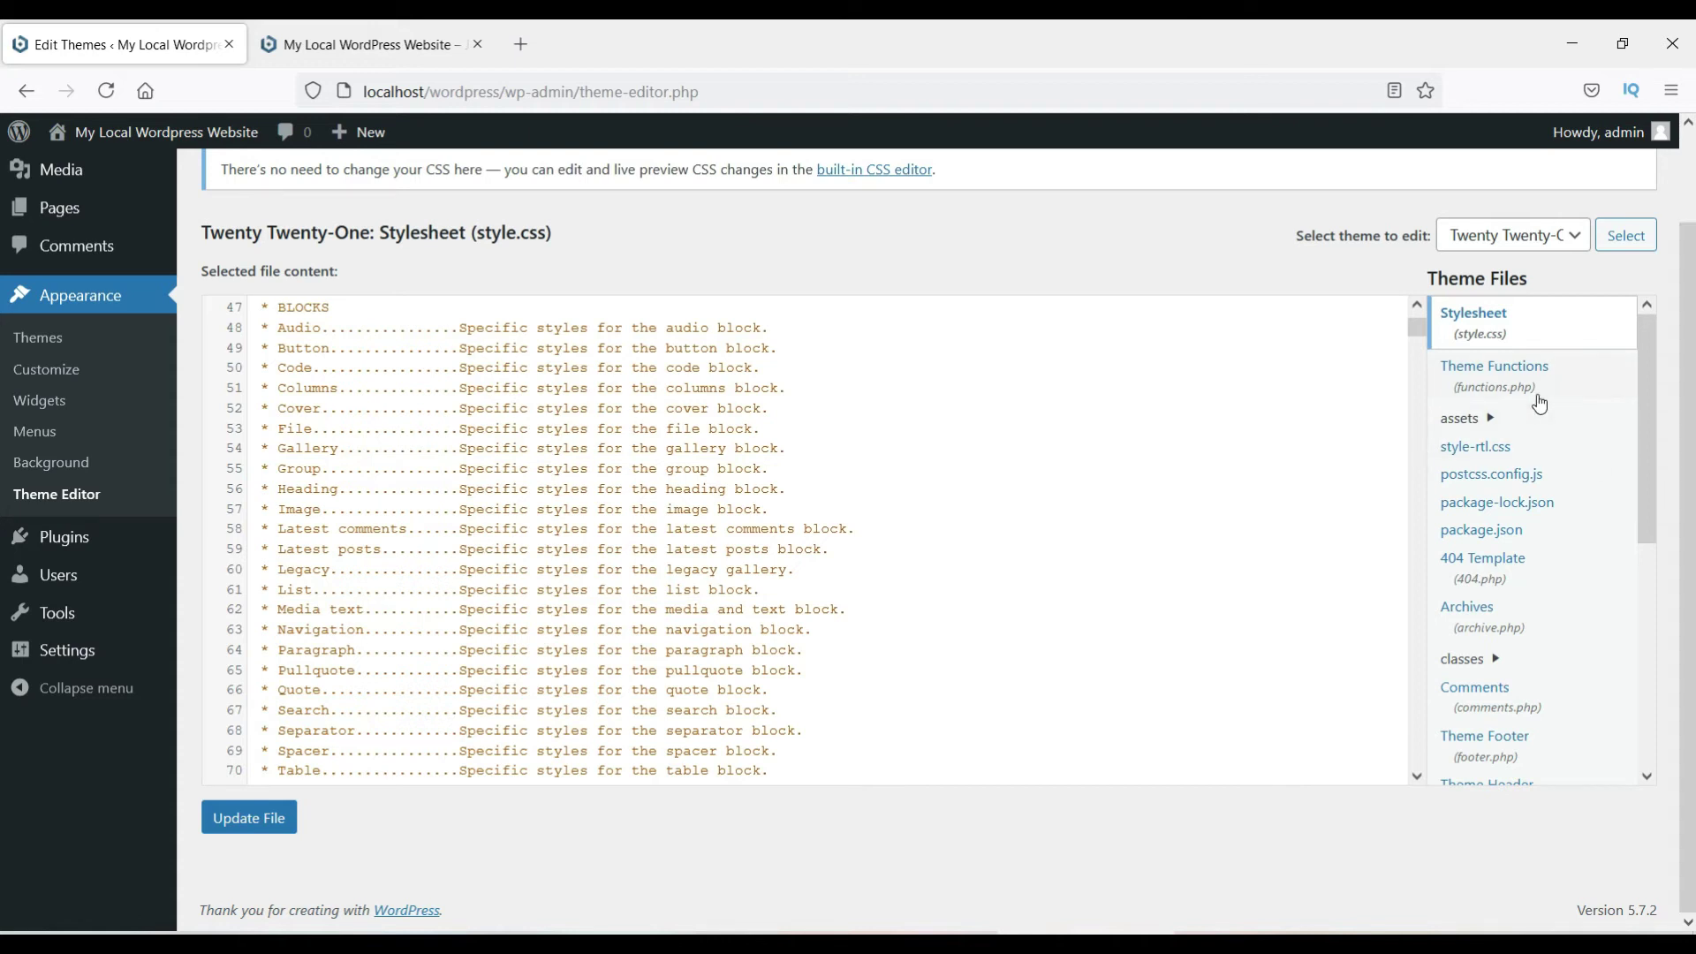
{"action": "scroll", "coordinate": [1580, 598], "scroll_direction": "down", "scroll_amount": 2}
{"action": "scroll", "coordinate": [1581, 598], "scroll_direction": "down", "scroll_amount": 2}
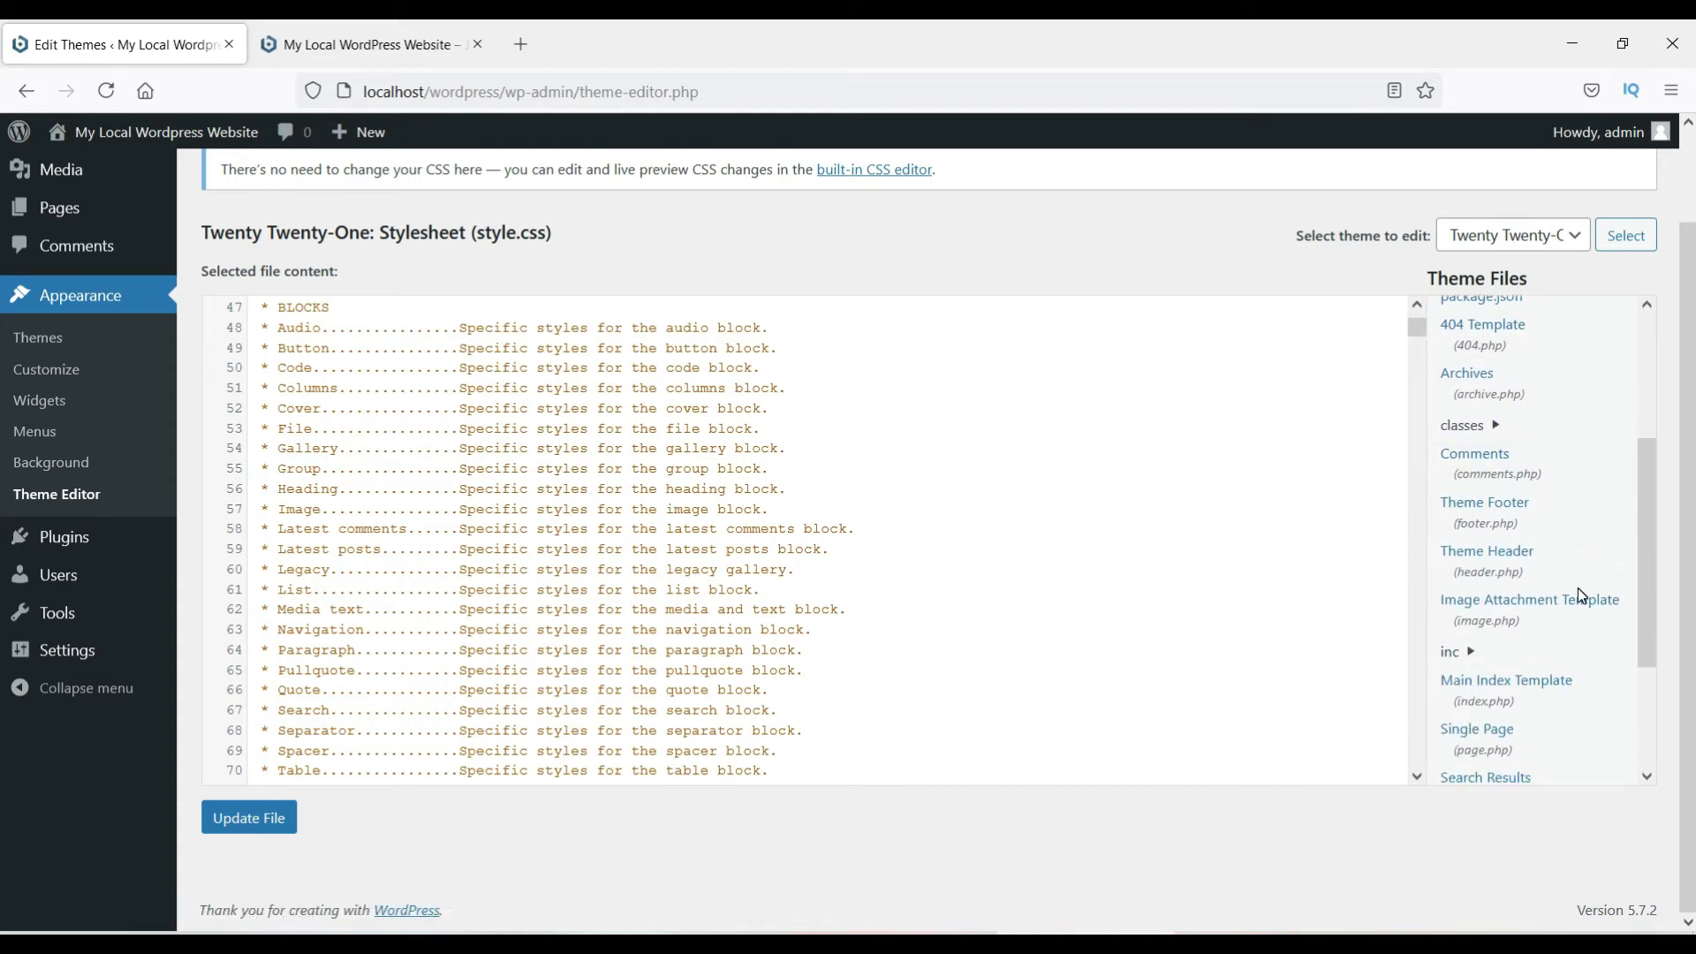
Step: Open the Theme Header file (header.php) and insert a blank line after the wp_head() call
{"action": "left_click", "coordinate": [1552, 569]}
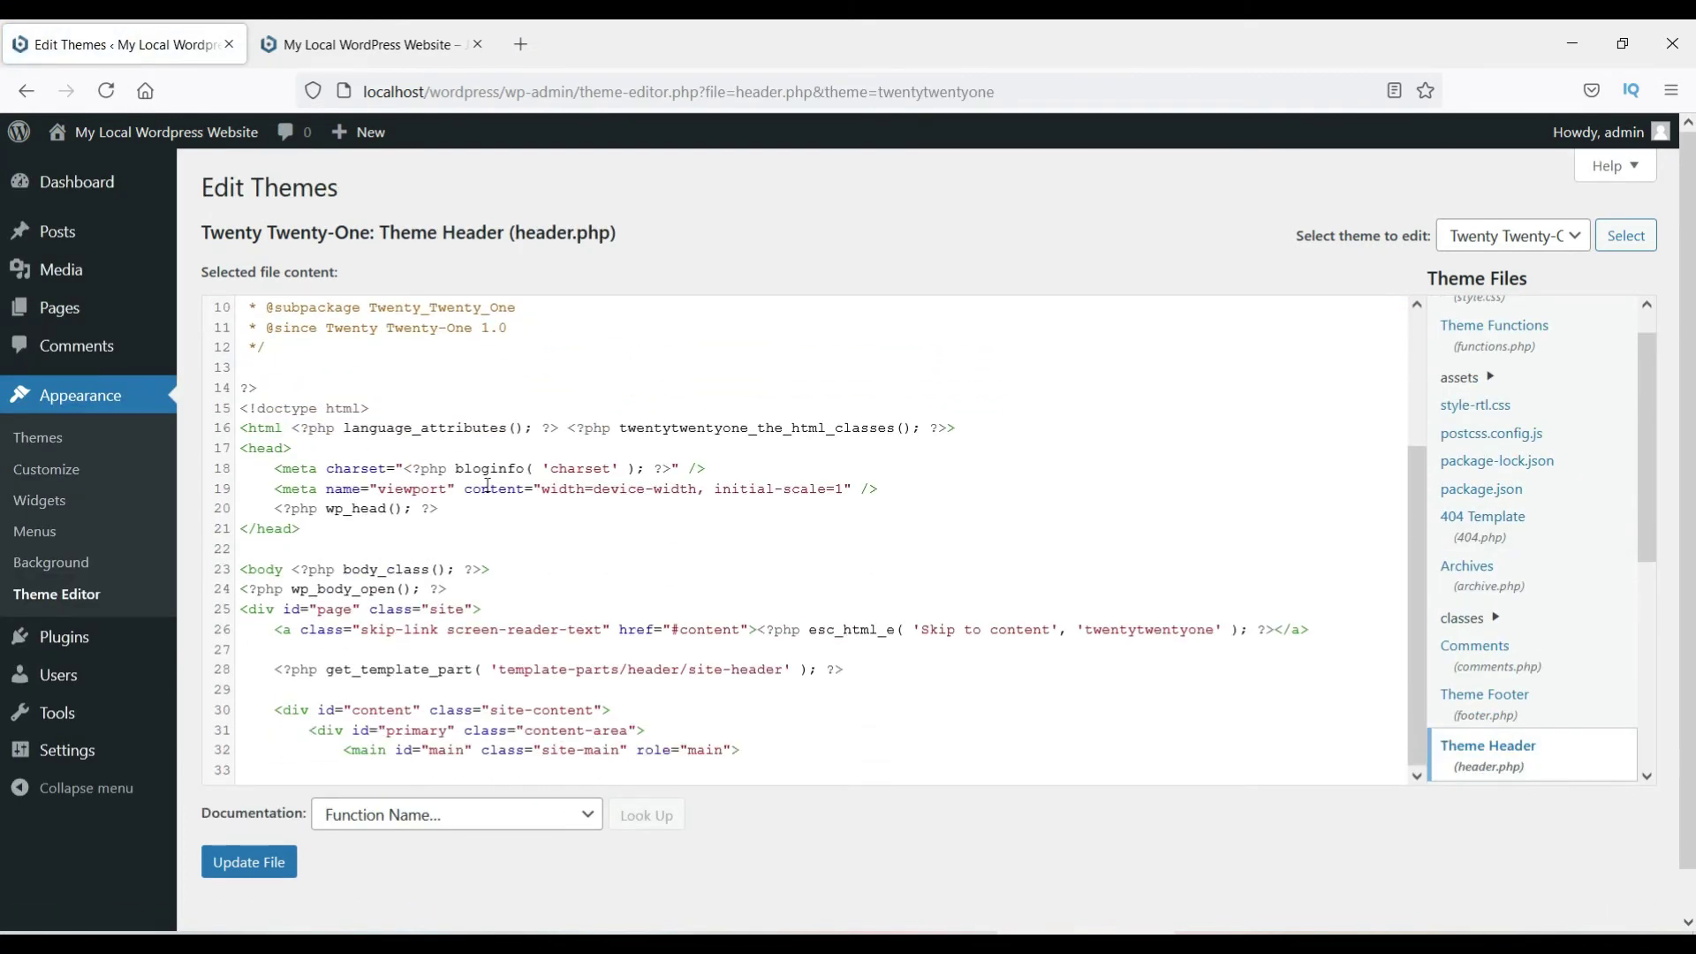
{"action": "left_click", "coordinate": [449, 513]}
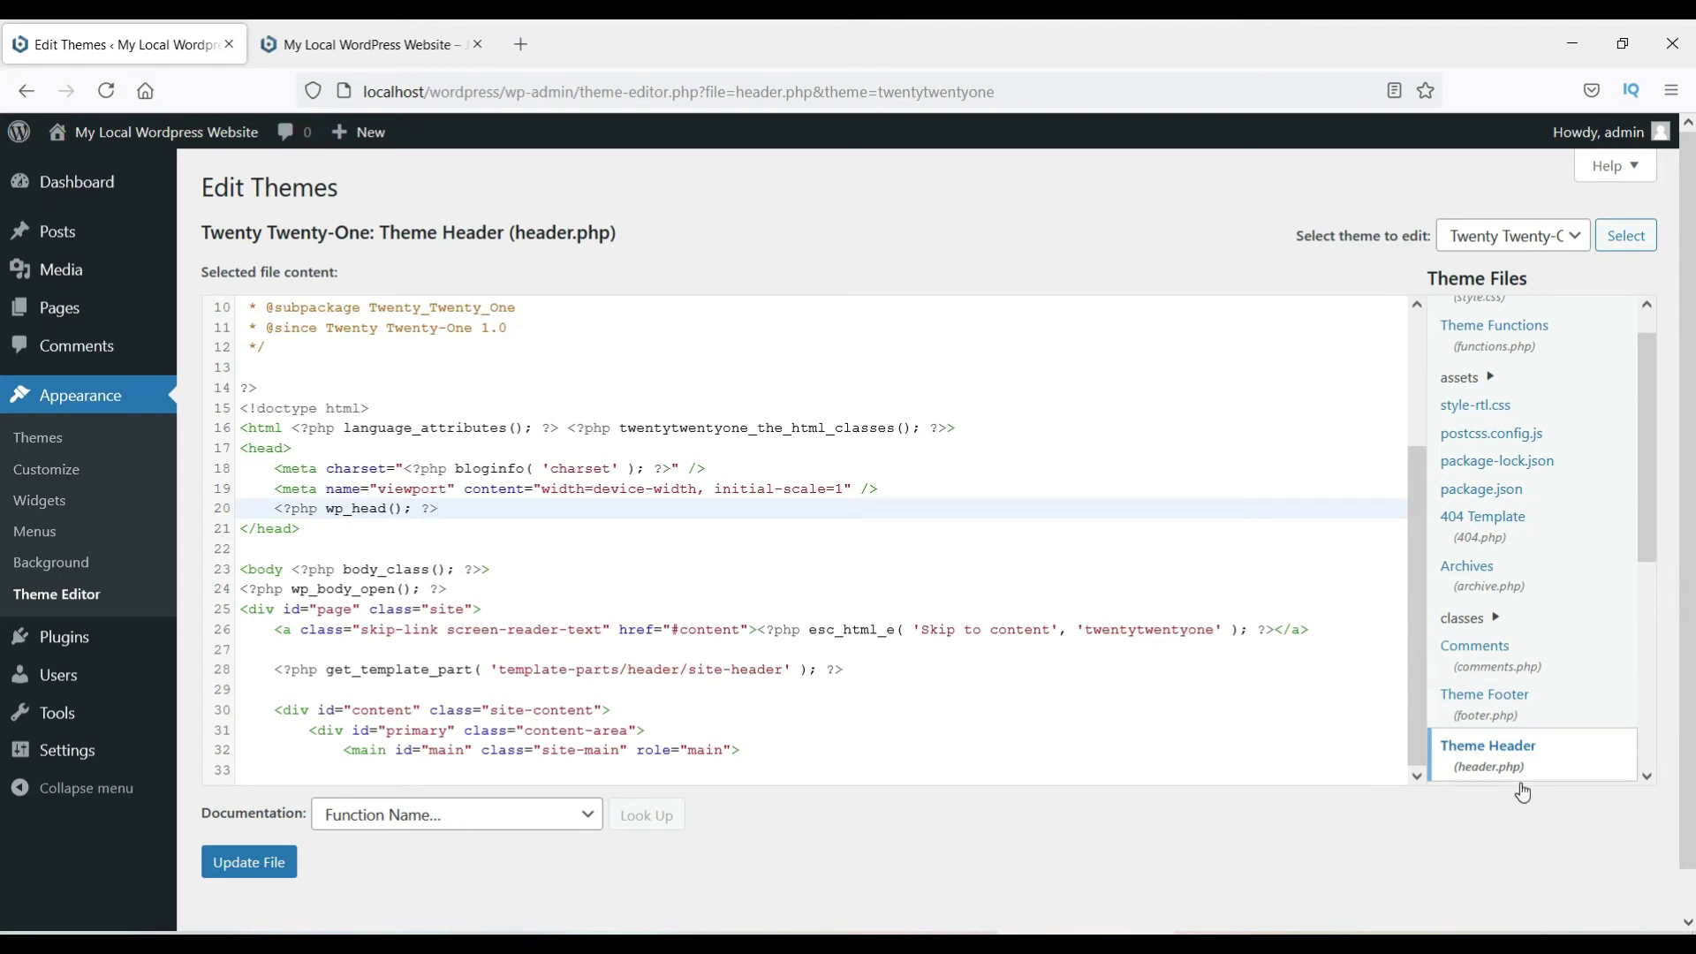
{"action": "scroll", "coordinate": [1546, 632], "scroll_direction": "down", "scroll_amount": 2}
{"action": "left_click", "coordinate": [517, 512]}
{"action": "key", "text": "Return"}
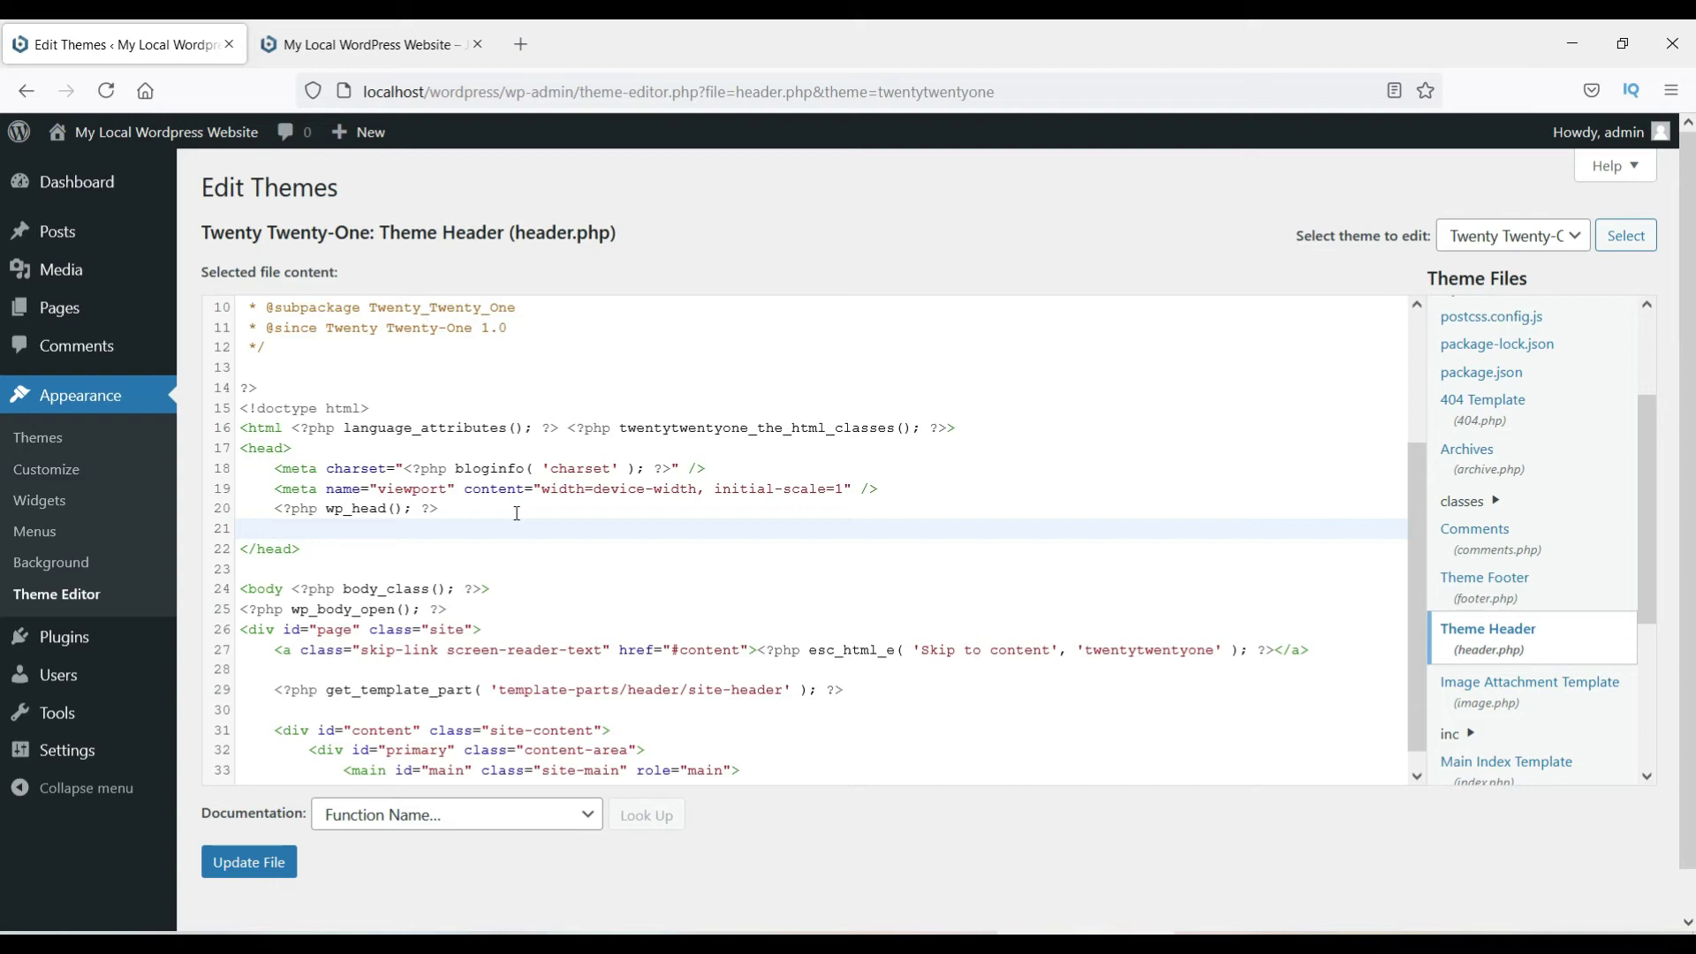
Step: Open the Theme Footer file (footer.php), discarding the unsaved header edit, and examine its closing code
{"action": "left_click", "coordinate": [1488, 600]}
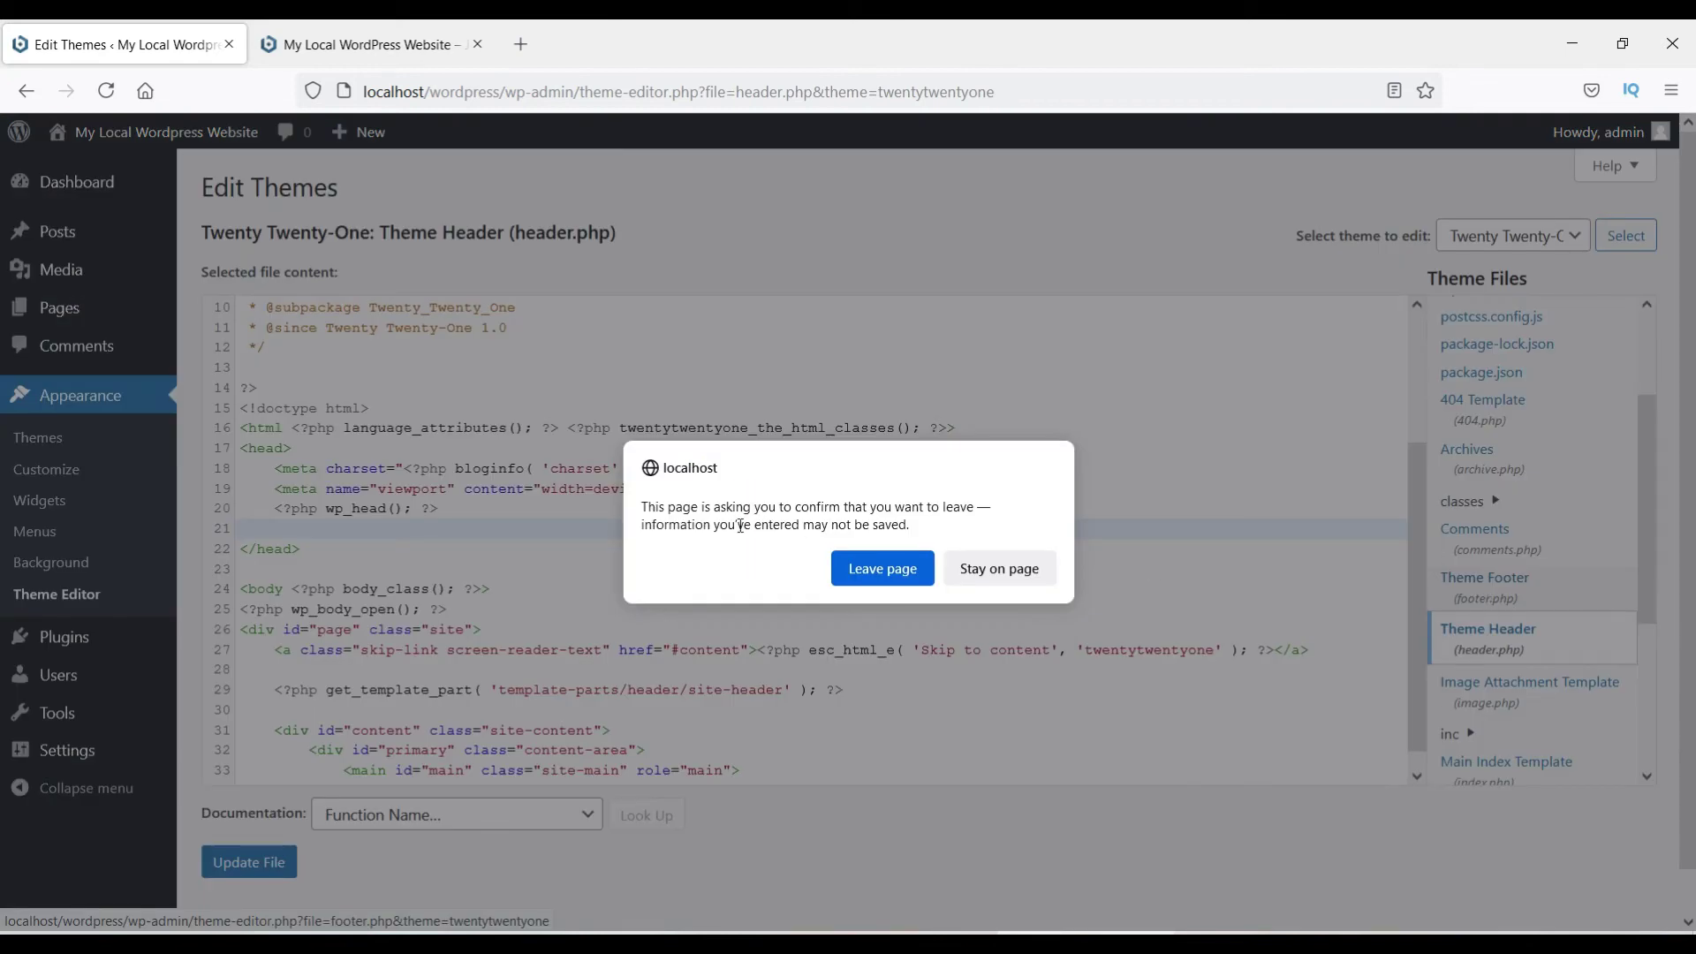
{"action": "left_click", "coordinate": [883, 569]}
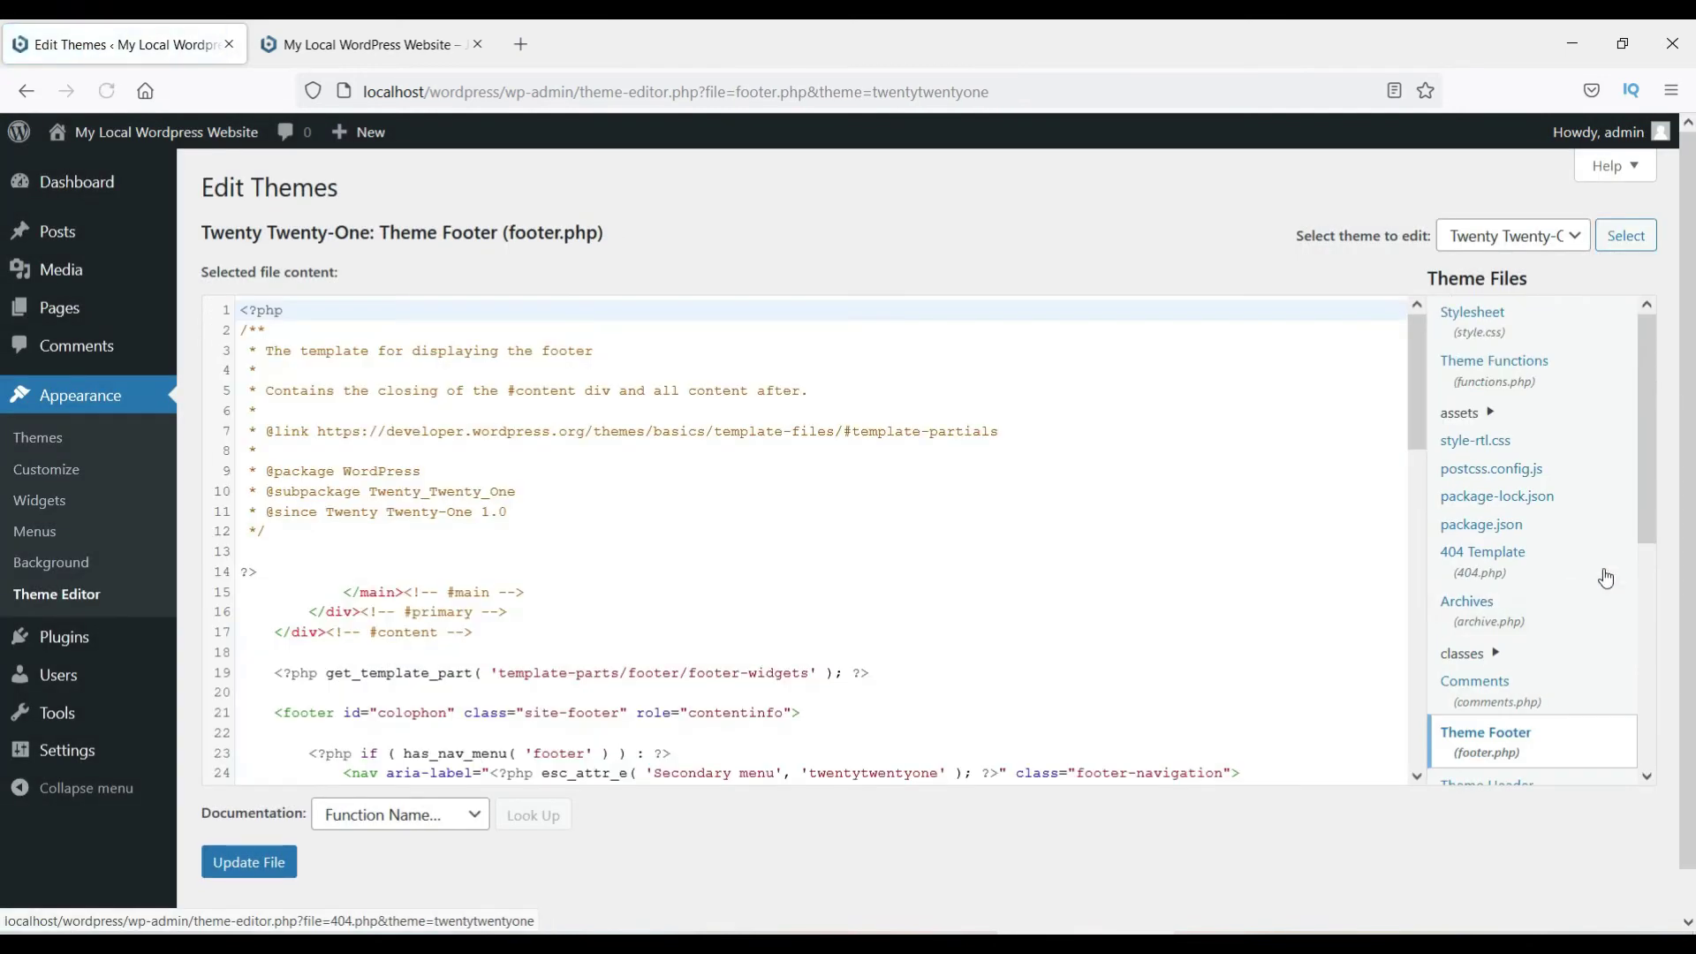
{"action": "scroll", "coordinate": [795, 573], "scroll_direction": "down", "scroll_amount": 10}
{"action": "scroll", "coordinate": [541, 578], "scroll_direction": "down", "scroll_amount": 1}
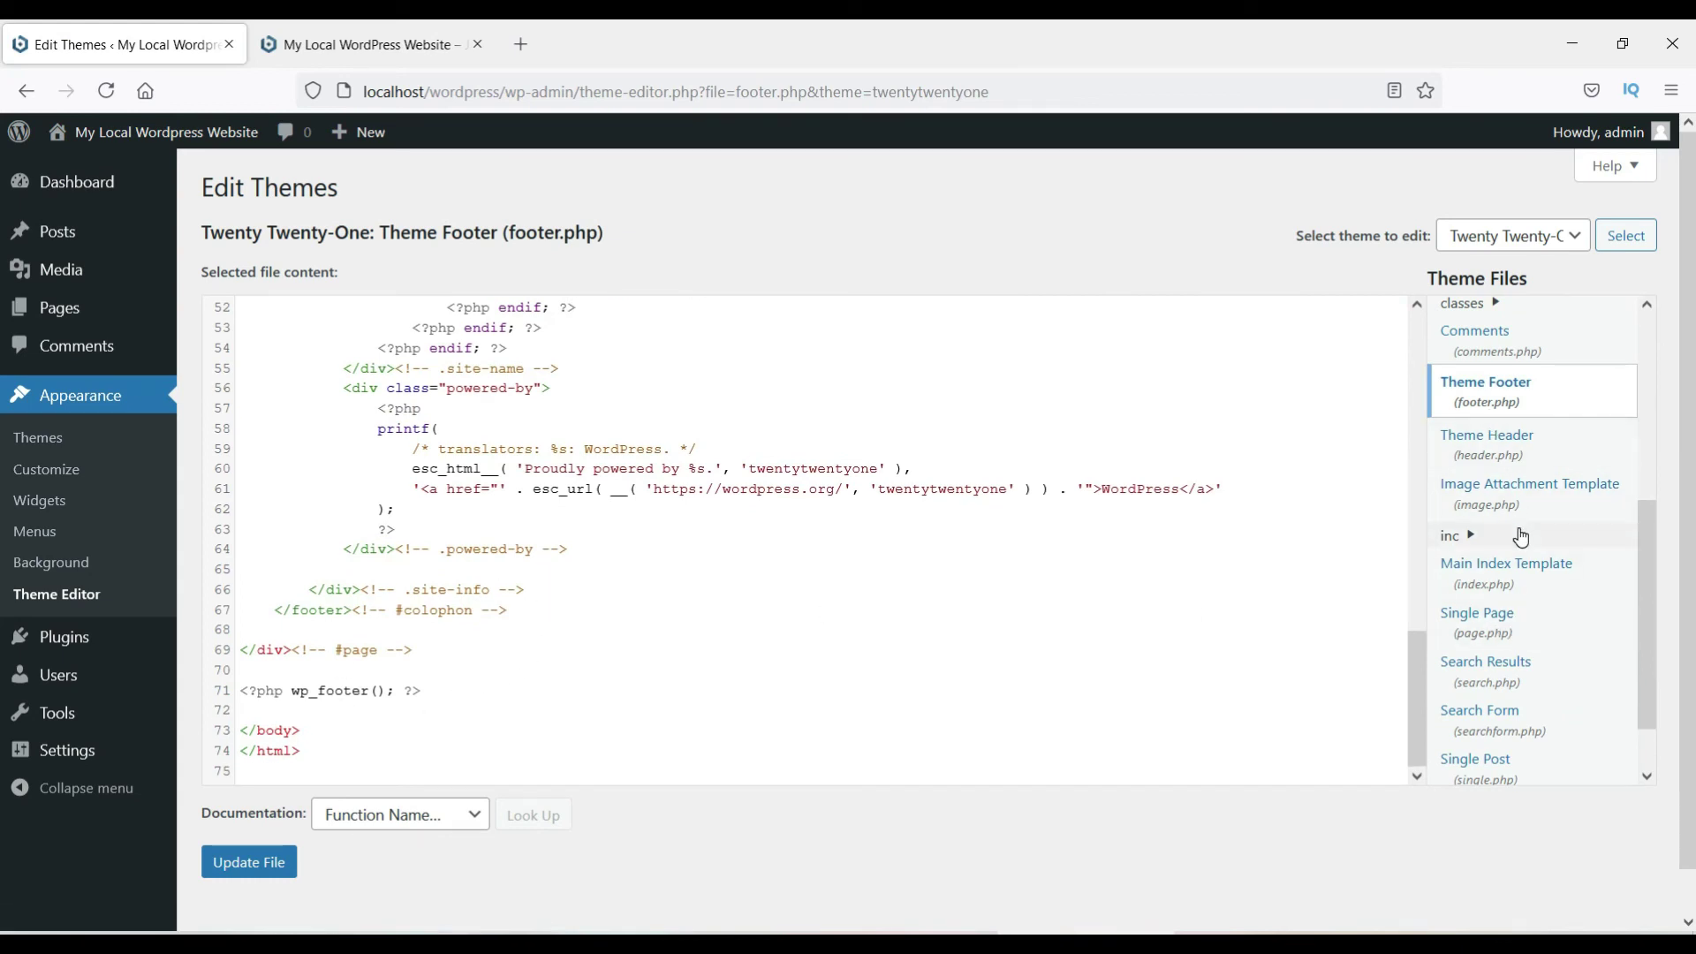
{"action": "scroll", "coordinate": [1519, 534], "scroll_direction": "down", "scroll_amount": 1}
{"action": "scroll", "coordinate": [1519, 527], "scroll_direction": "up", "scroll_amount": 5}
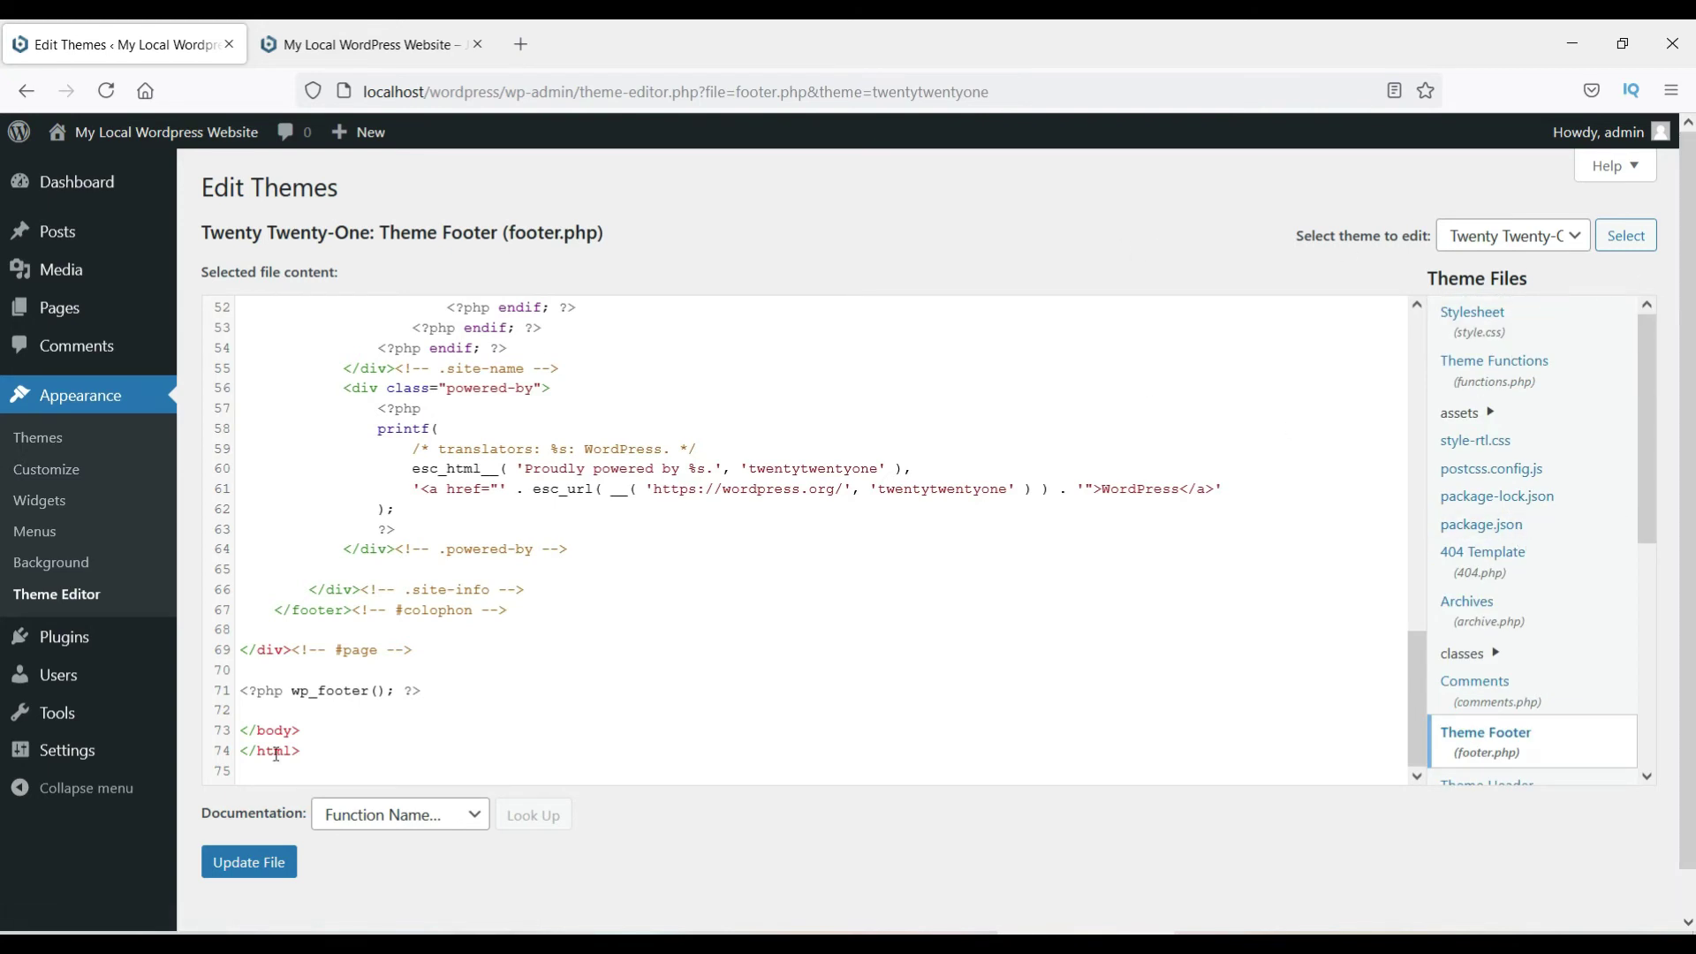
Step: Open the Plugins screen, go to Add Plugins and browse the featured plugins and popular tags
{"action": "left_click", "coordinate": [80, 652]}
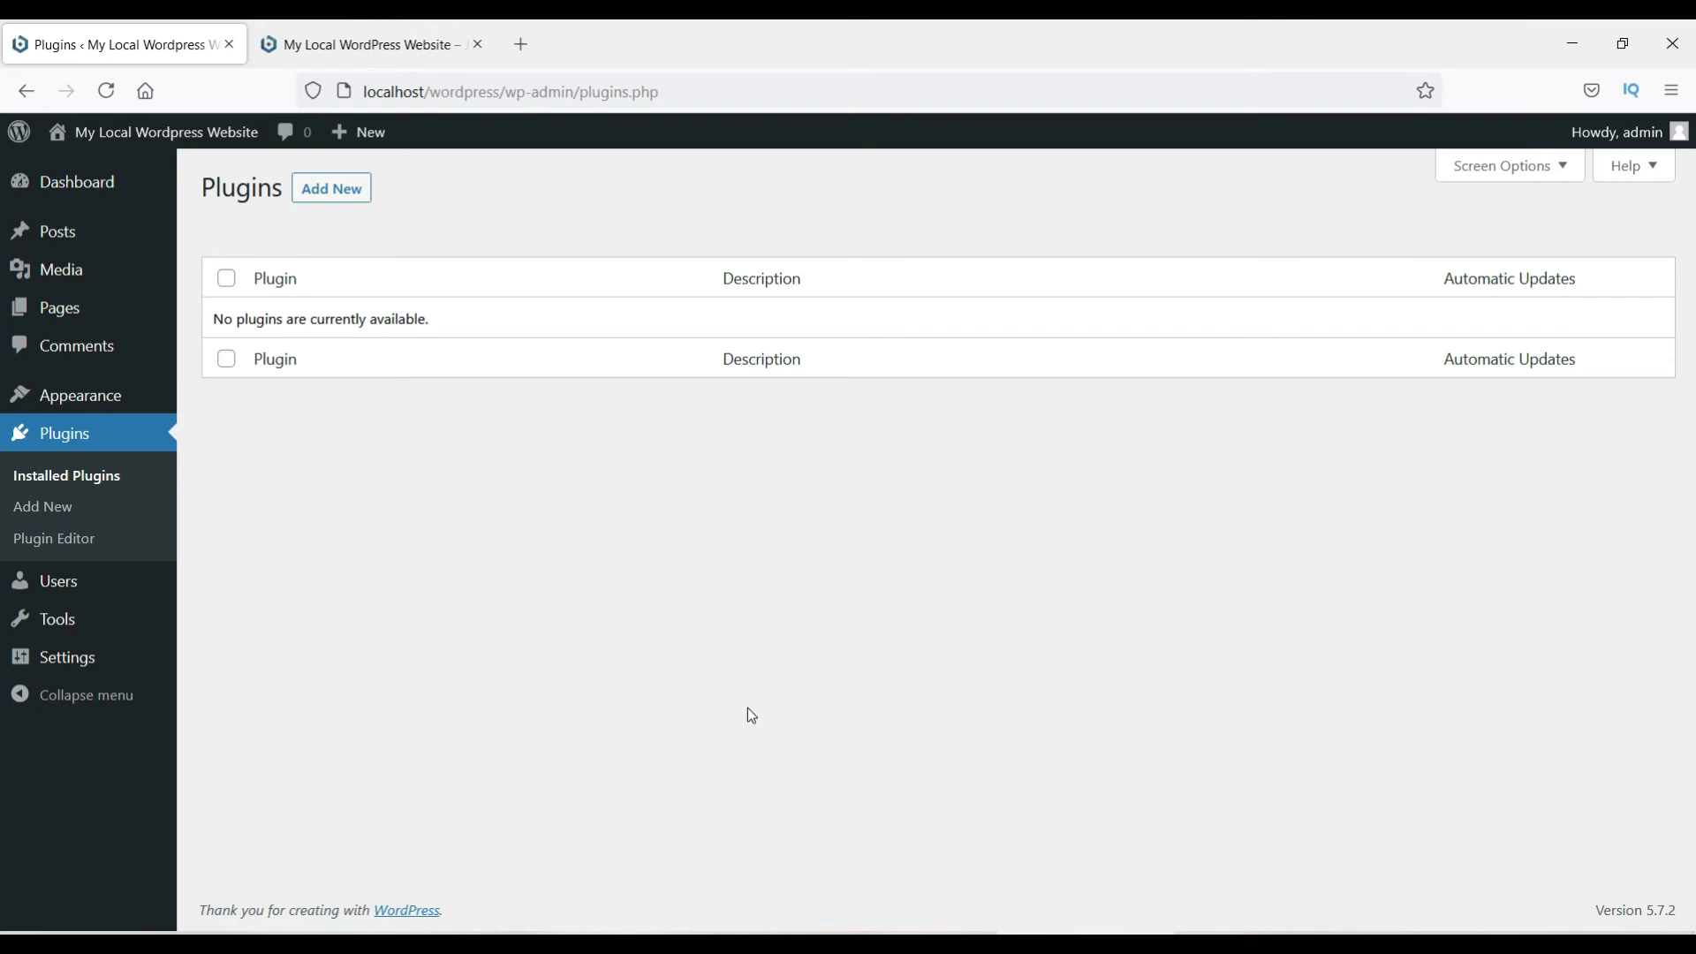
{"action": "left_click", "coordinate": [347, 204]}
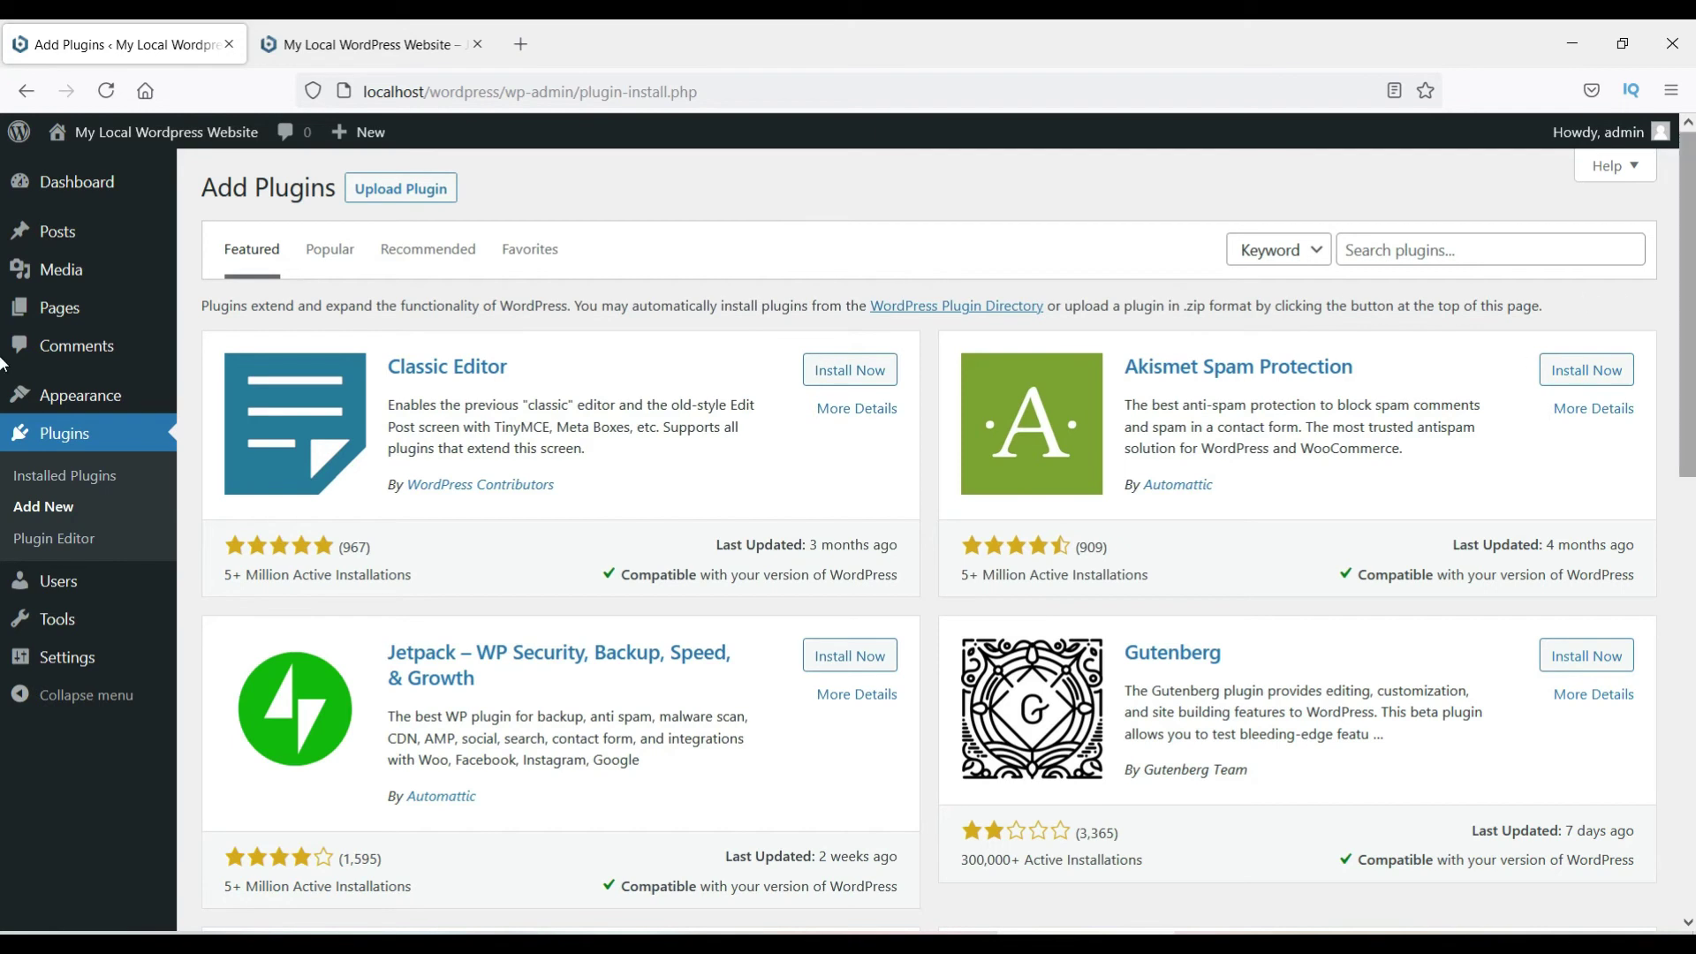
{"action": "scroll", "coordinate": [2, 371], "scroll_direction": "down", "scroll_amount": 10}
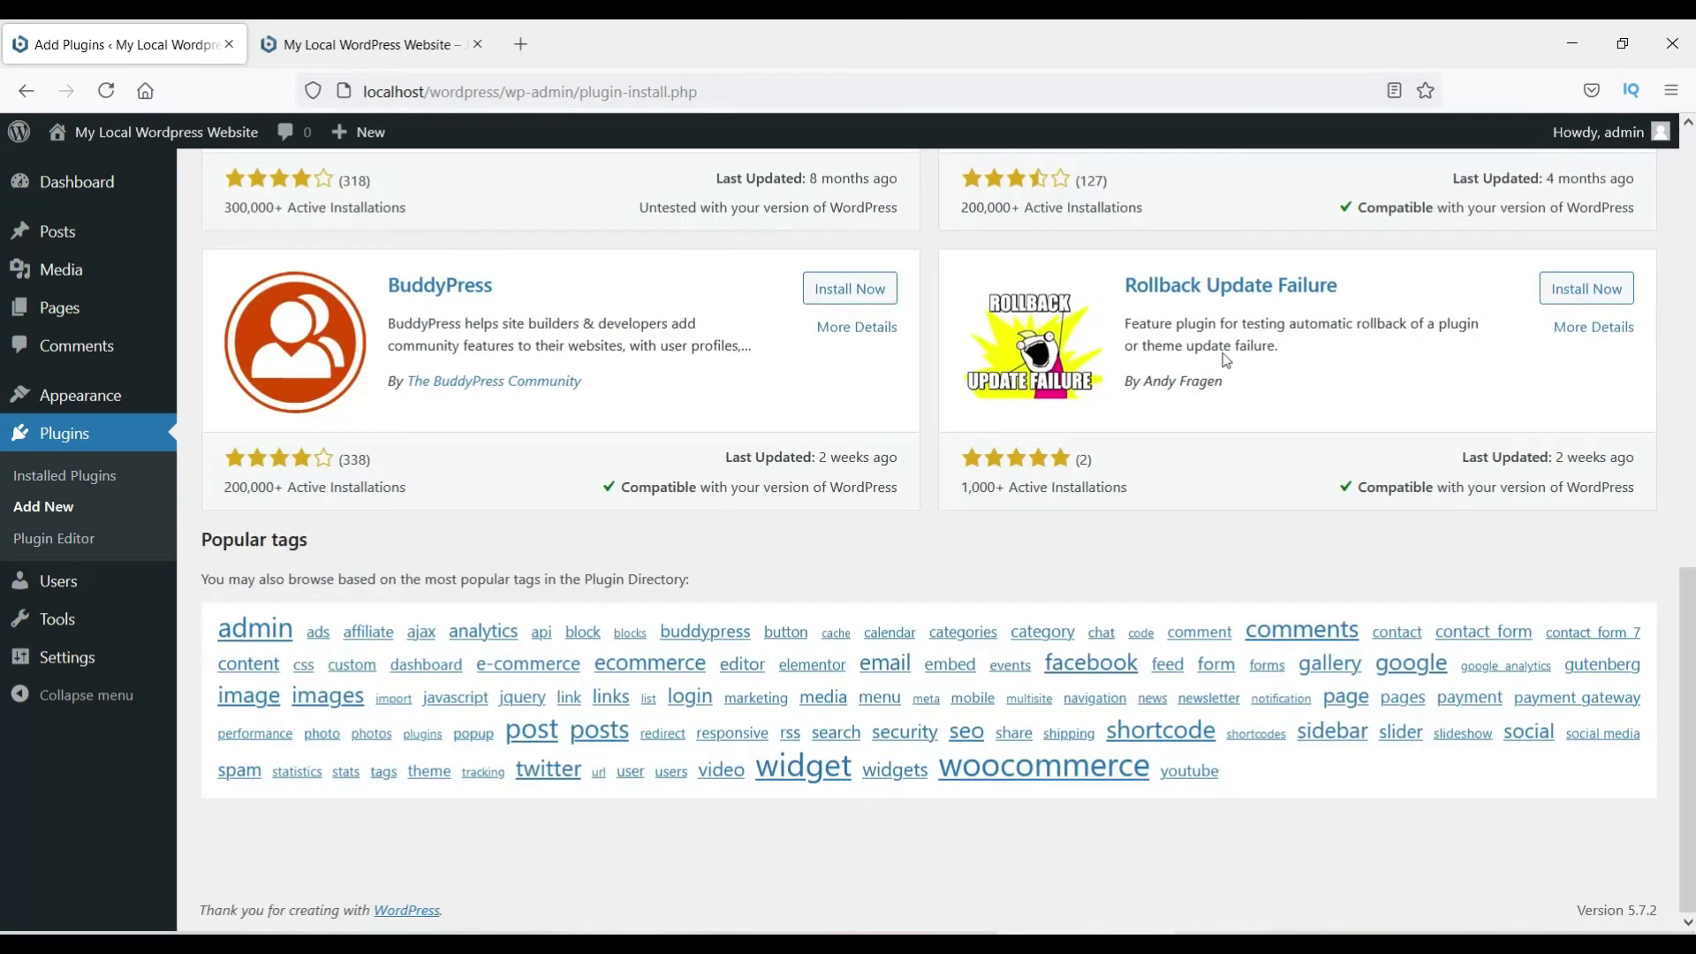
{"action": "scroll", "coordinate": [803, 362], "scroll_direction": "up", "scroll_amount": 10}
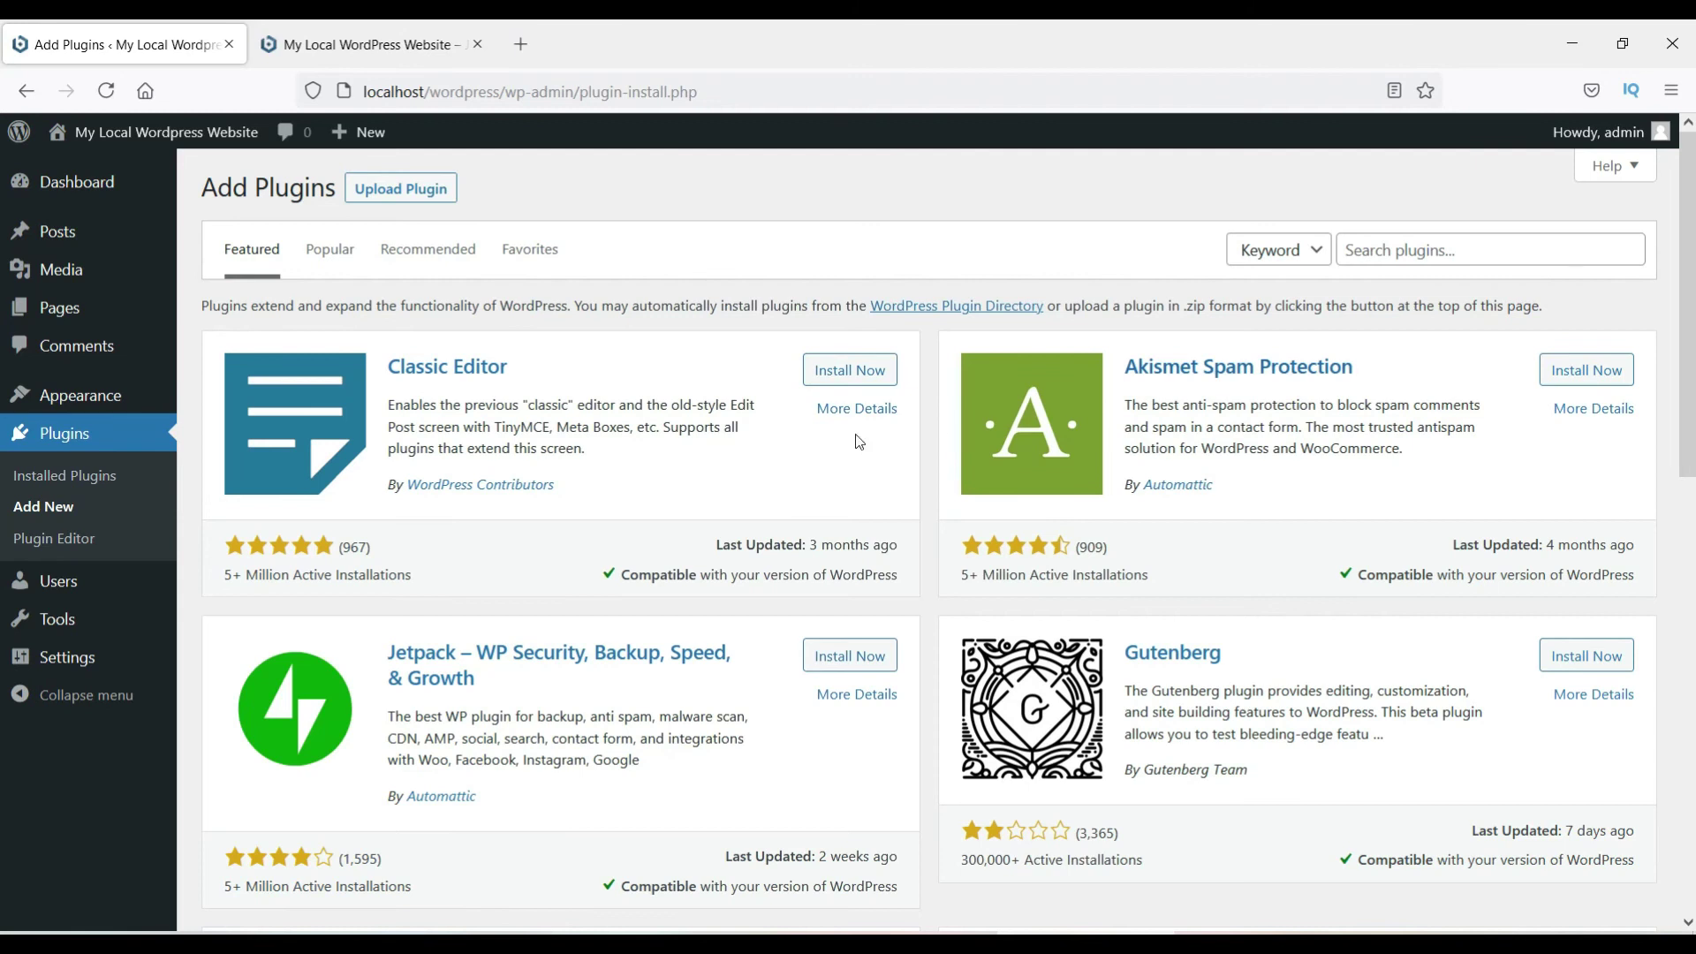
{"action": "scroll", "coordinate": [901, 446], "scroll_direction": "down", "scroll_amount": 2}
{"action": "scroll", "coordinate": [621, 424], "scroll_direction": "down", "scroll_amount": 5}
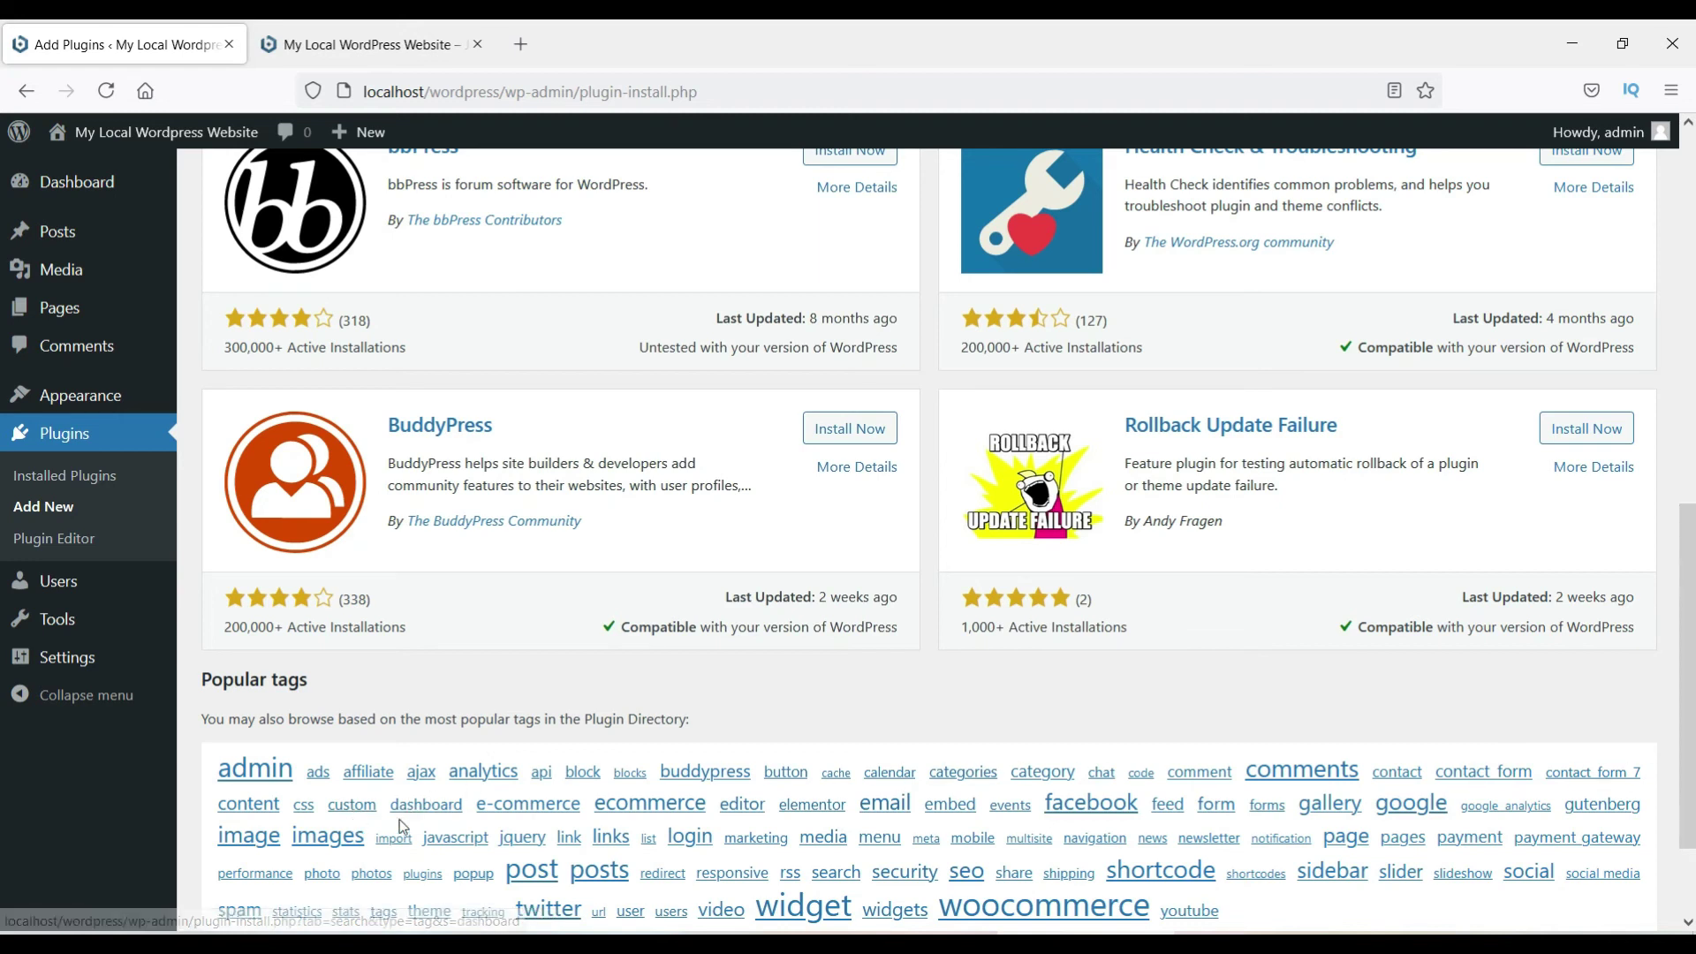
Step: List the plugins tagged "form", then install and activate Caldera Forms
{"action": "left_click", "coordinate": [1223, 809]}
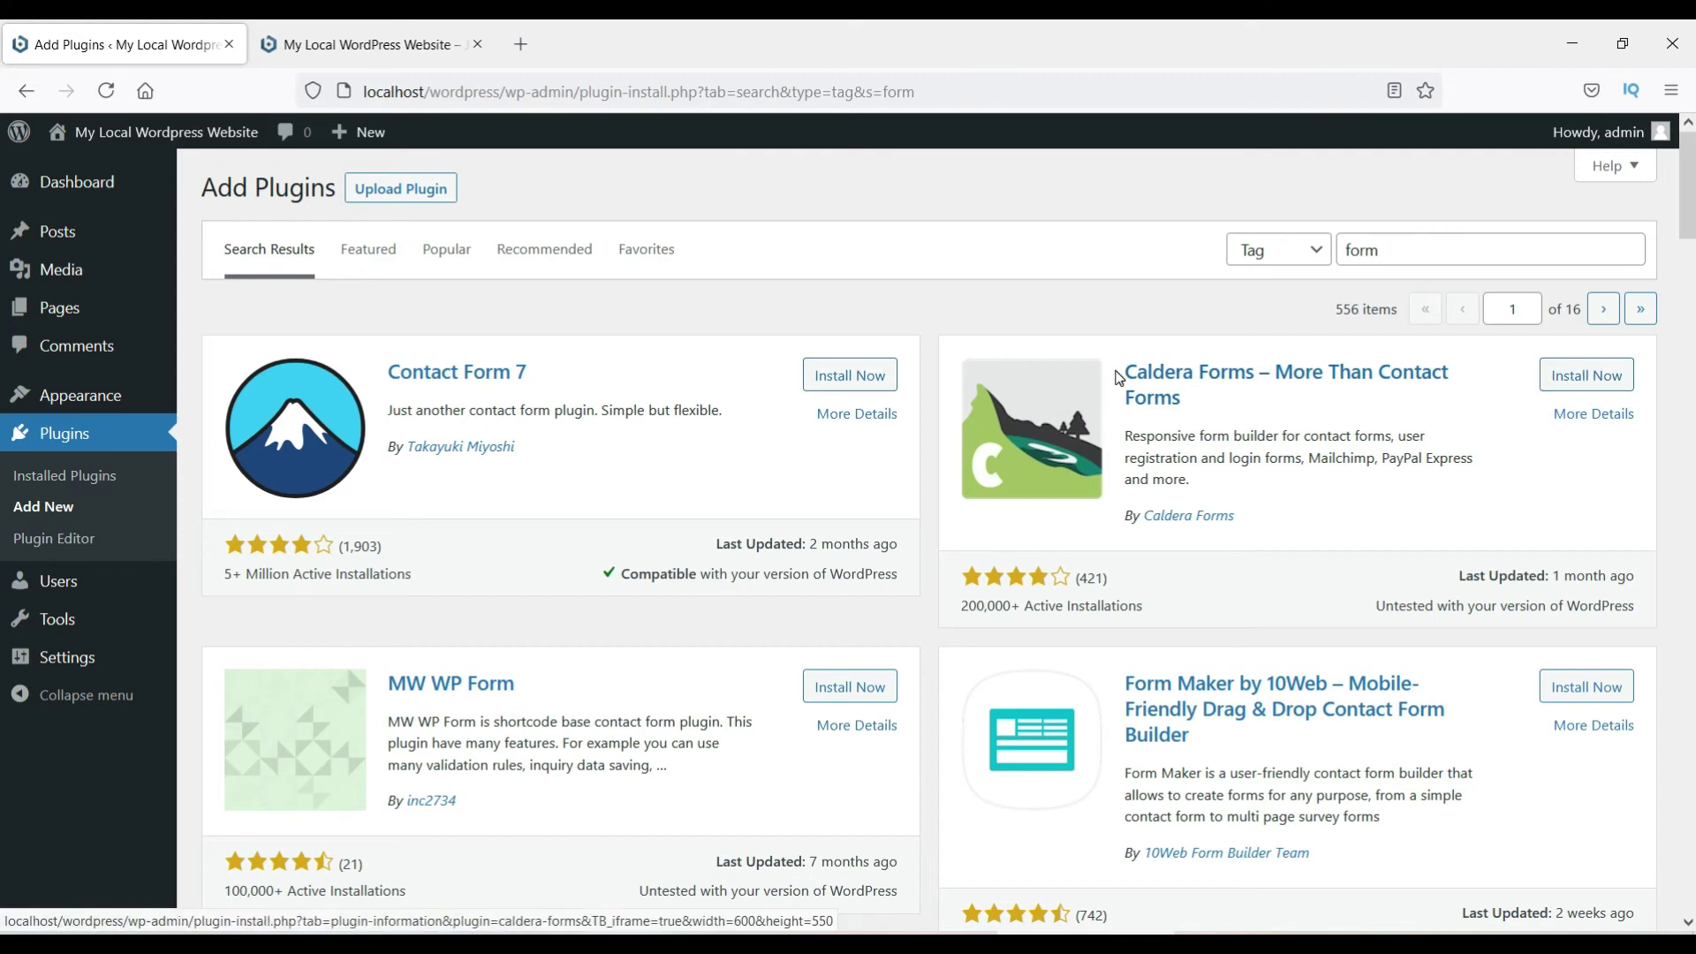
{"action": "left_click", "coordinate": [1570, 384]}
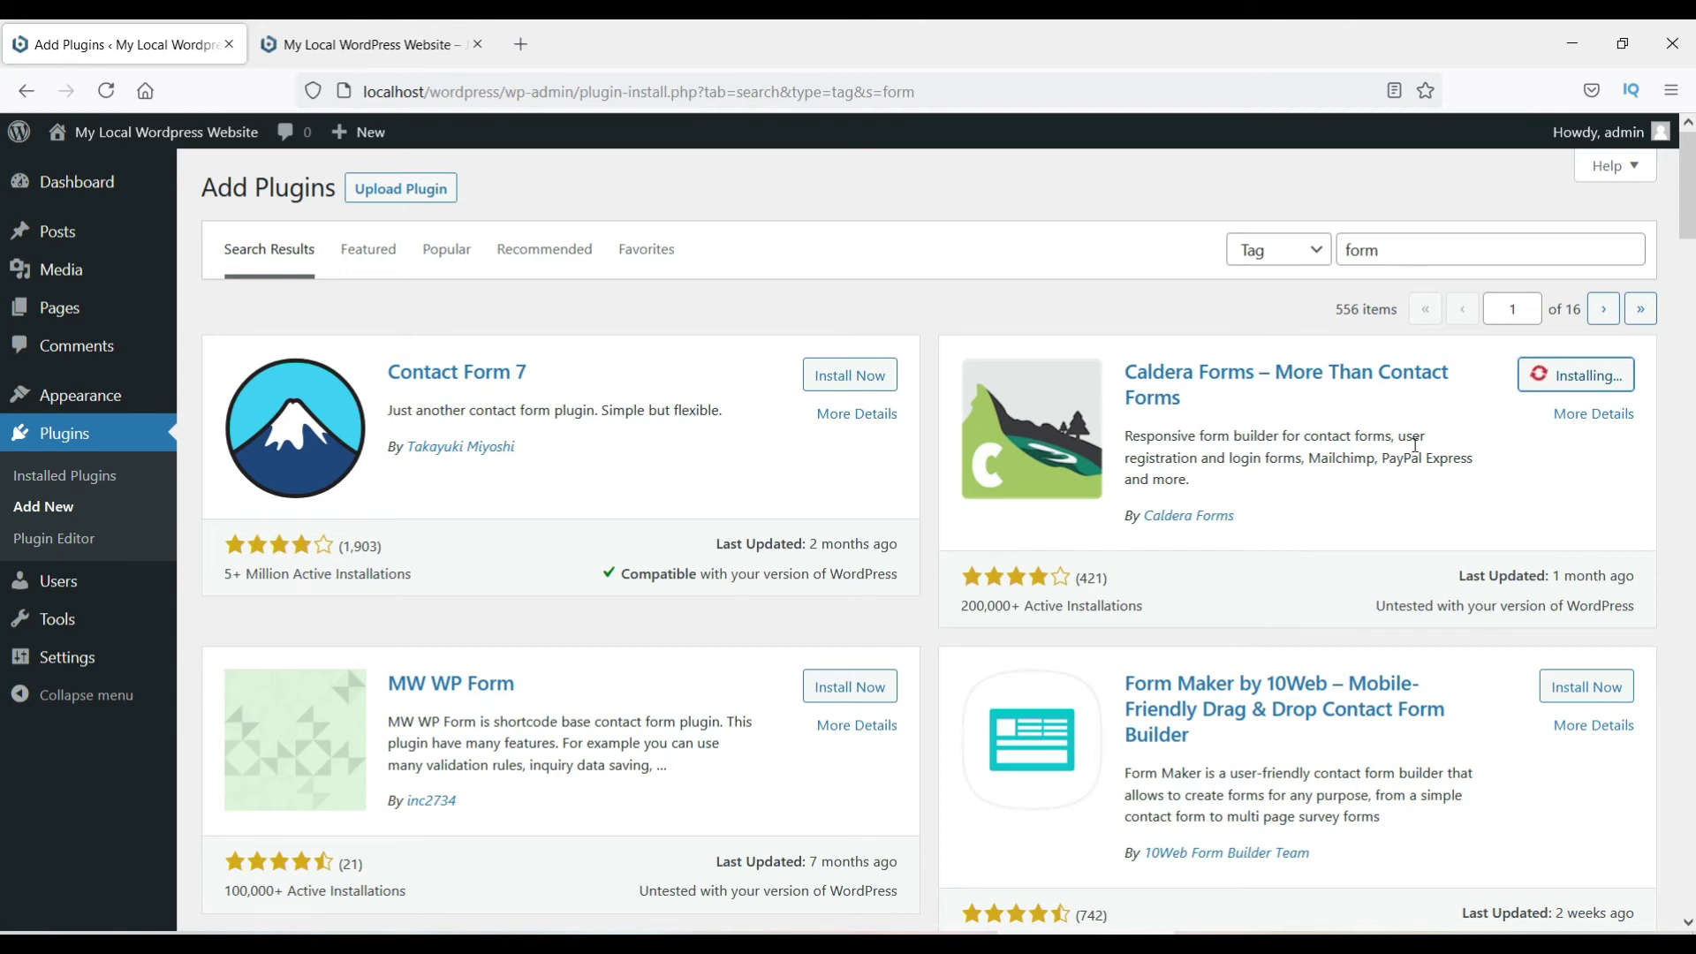
{"action": "left_click", "coordinate": [1613, 379]}
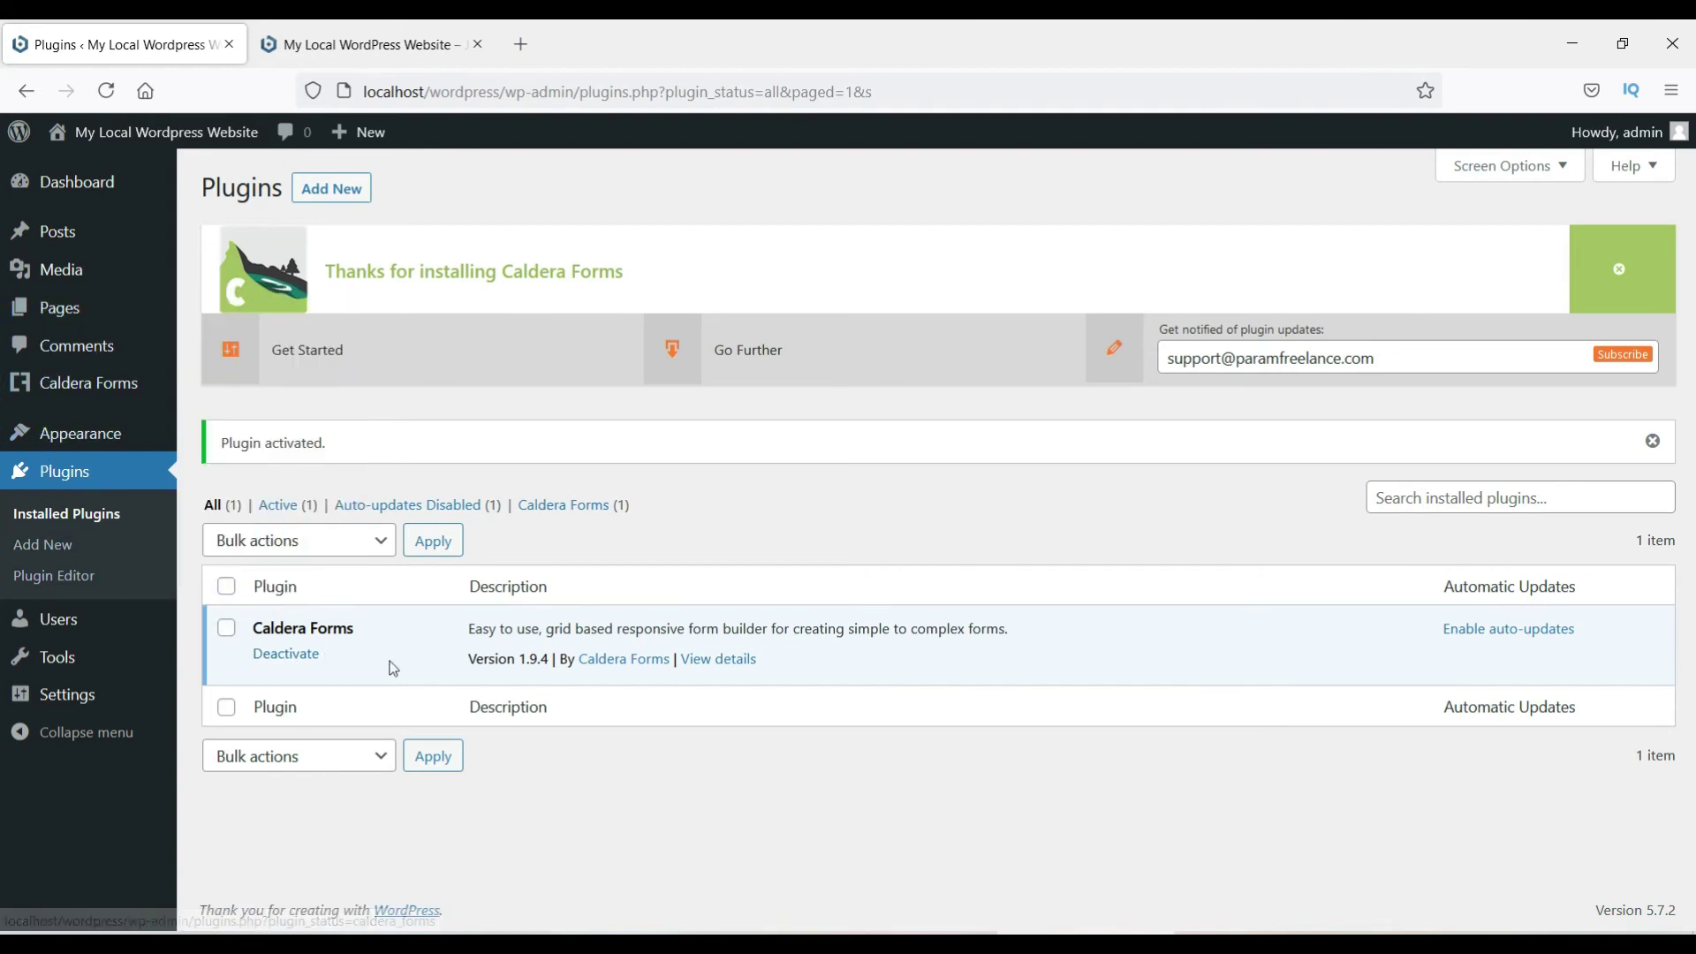
Step: View the Caldera Forms admin page and the list of all users
{"action": "mouse_move", "coordinate": [83, 385]}
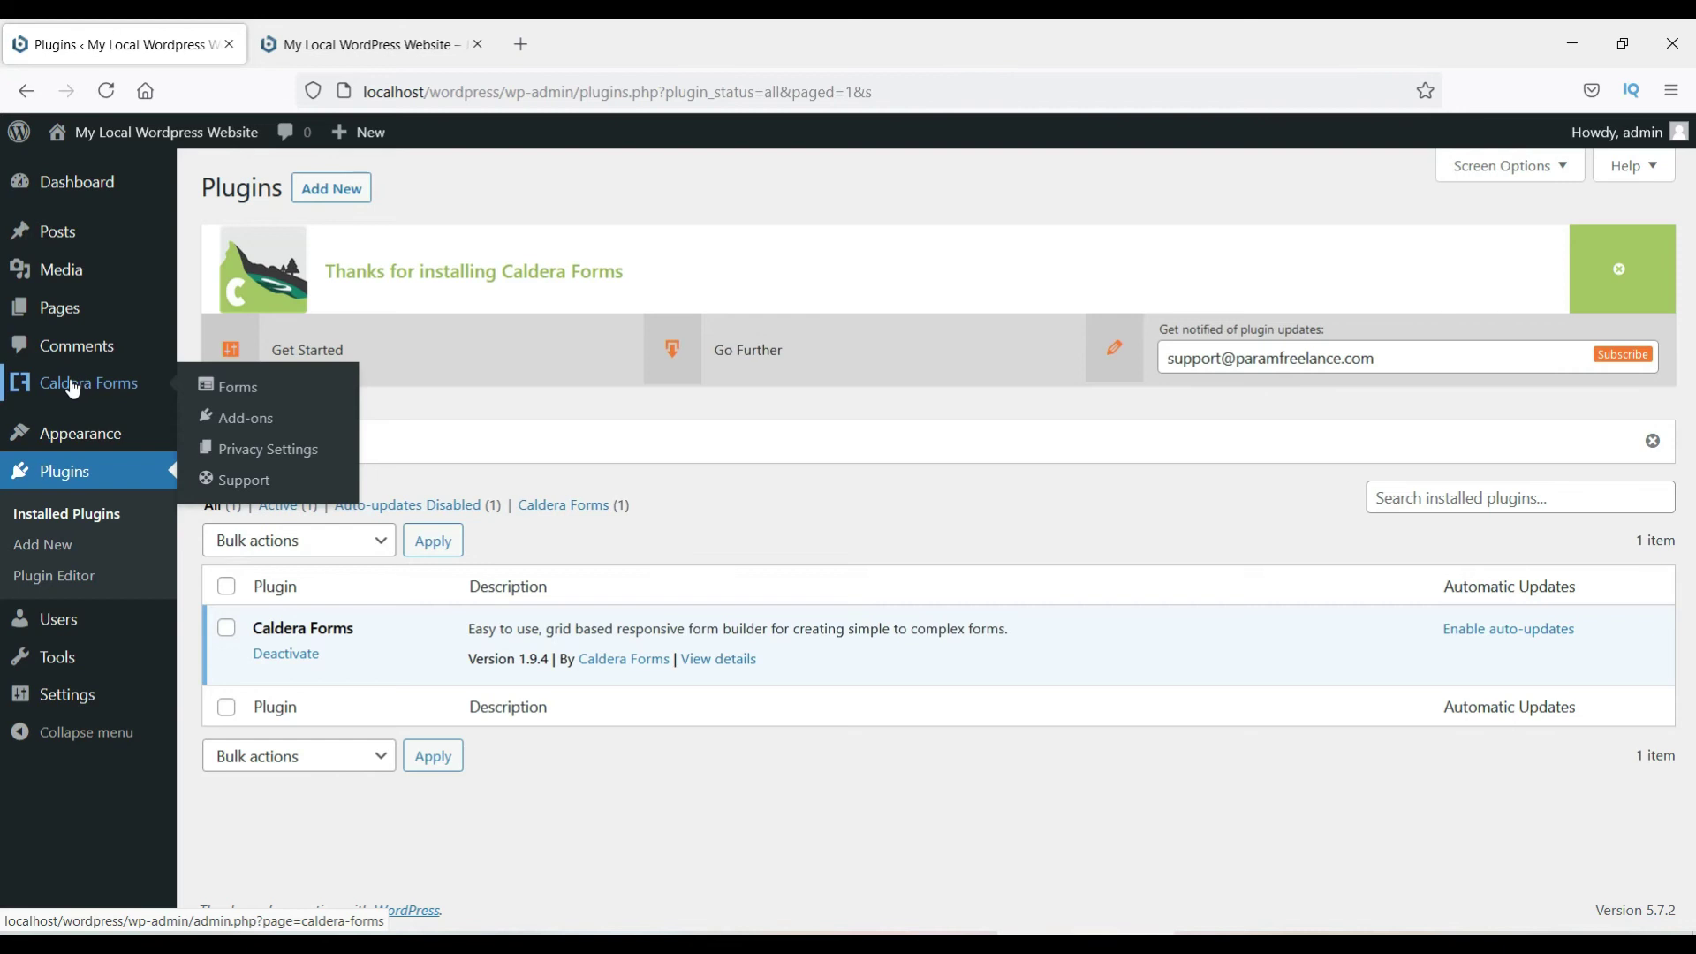
{"action": "left_click", "coordinate": [74, 389]}
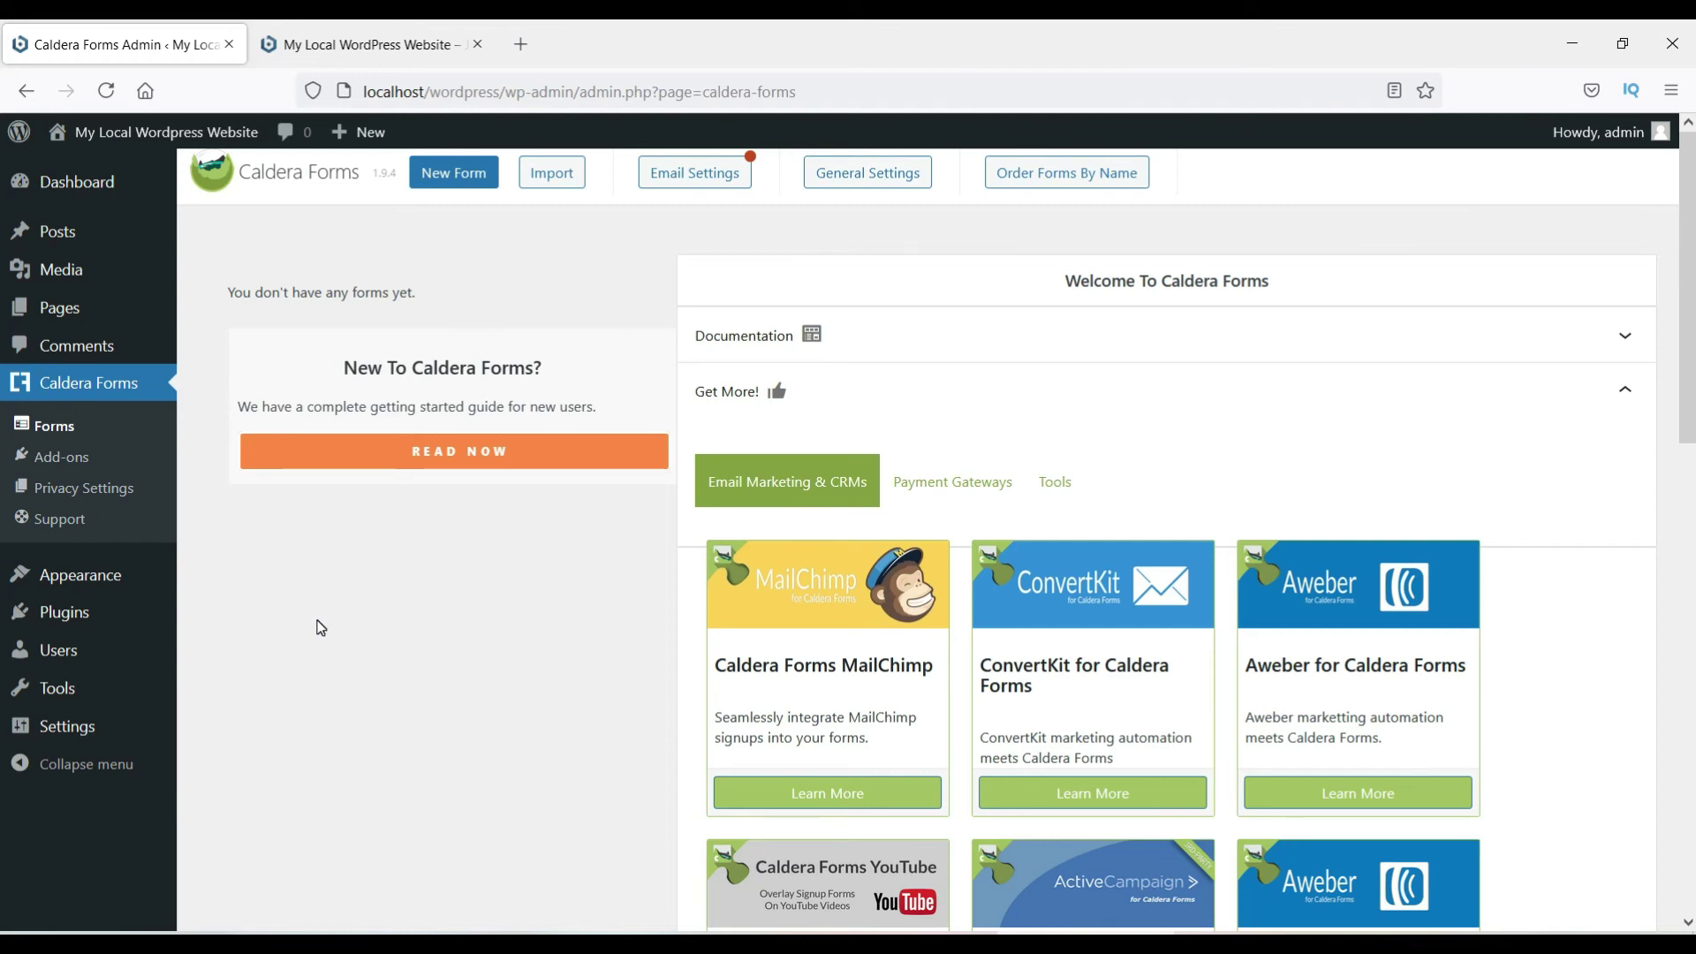
{"action": "left_click", "coordinate": [55, 651]}
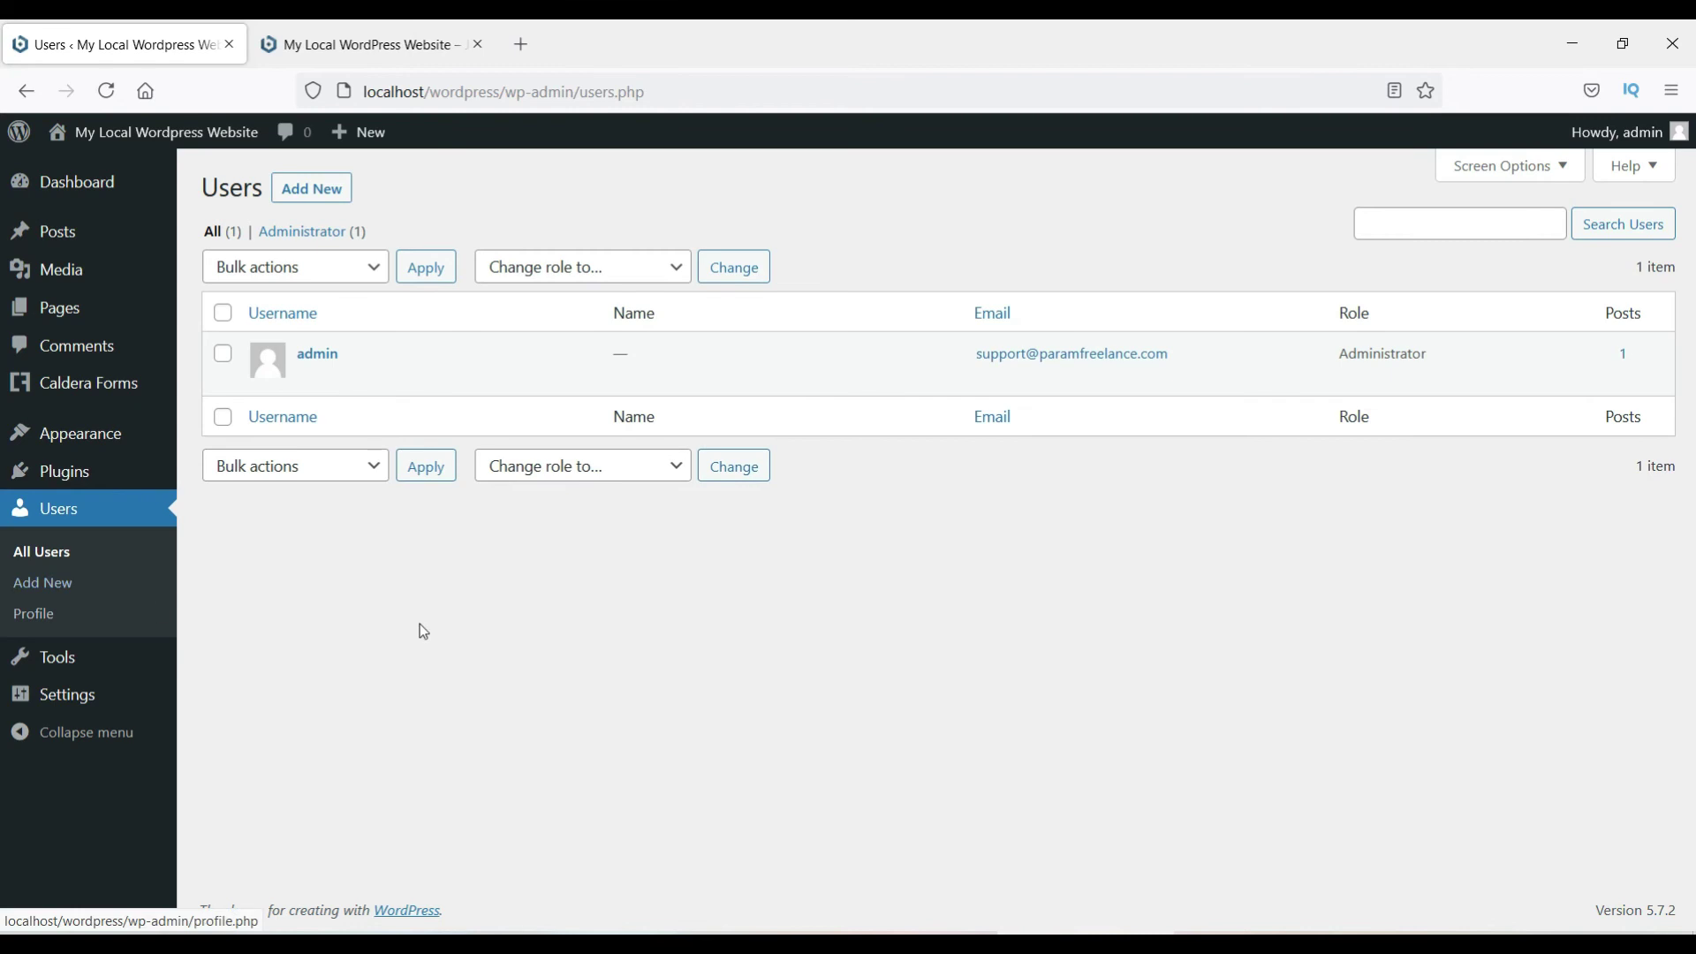
Step: Open the Import screen under Tools and examine the available importers, including the Blogger description
{"action": "mouse_move", "coordinate": [68, 662]}
{"action": "left_click", "coordinate": [221, 693]}
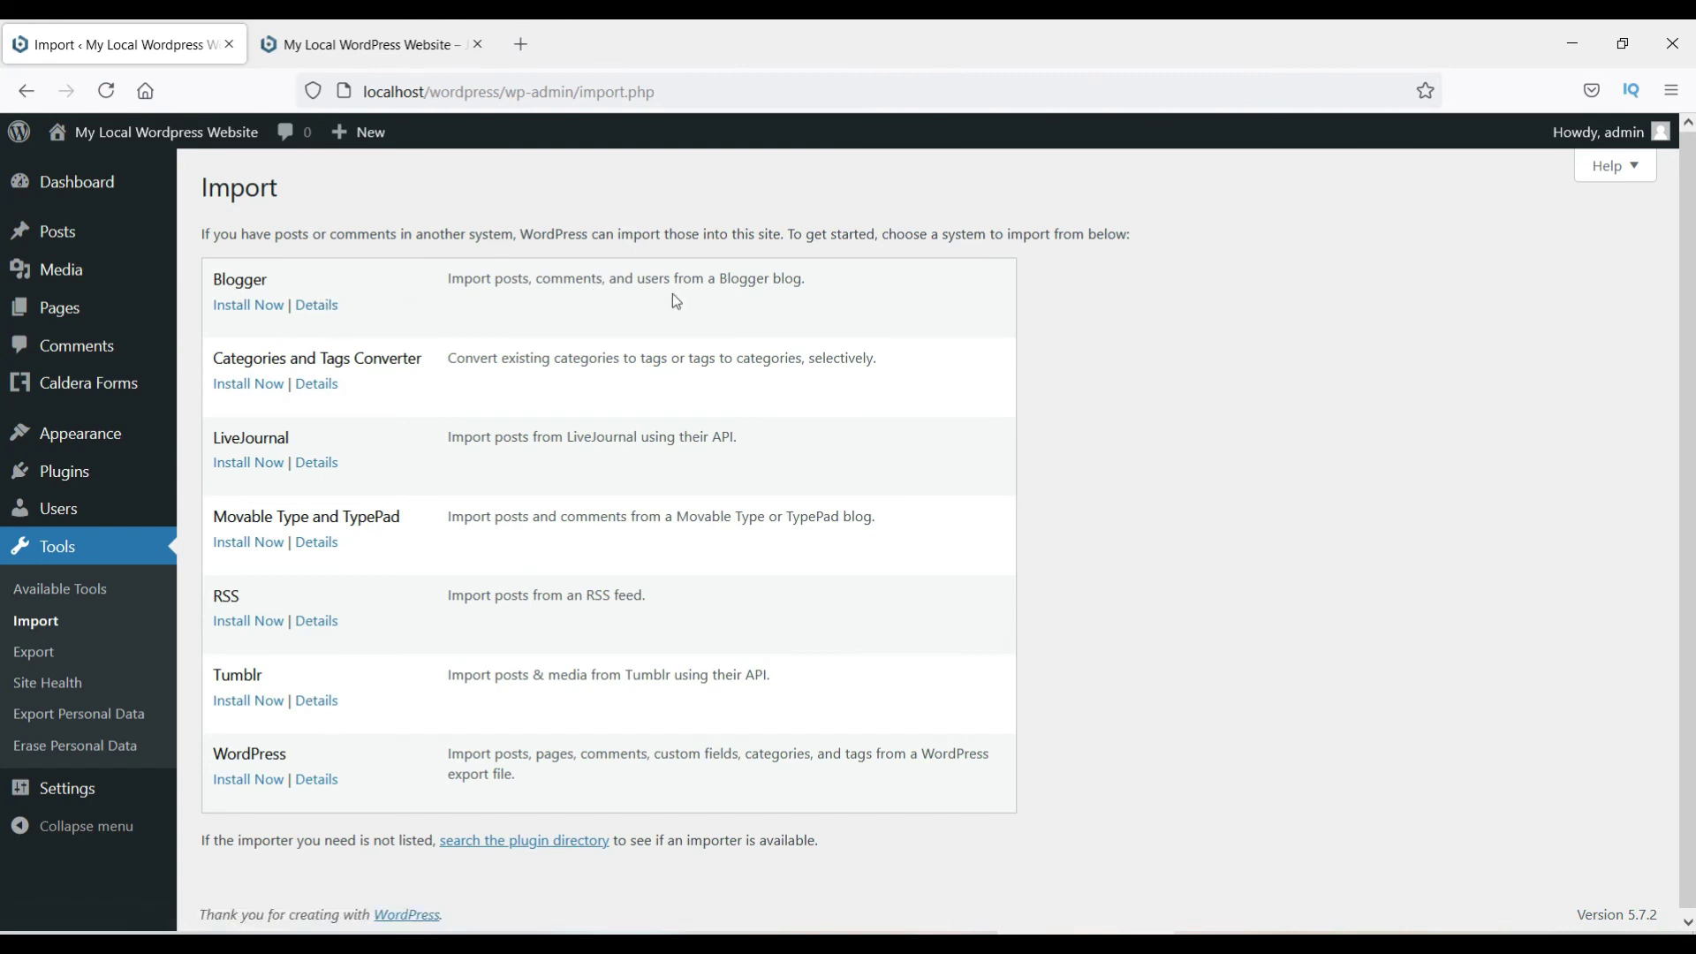
{"action": "left_click_drag", "start_coordinate": [839, 285], "coordinate": [311, 291]}
{"action": "left_click", "coordinate": [606, 297]}
{"action": "left_click_drag", "start_coordinate": [449, 281], "coordinate": [484, 278]}
{"action": "left_click", "coordinate": [653, 305]}
{"action": "scroll", "coordinate": [462, 470], "scroll_direction": "down", "scroll_amount": 1}
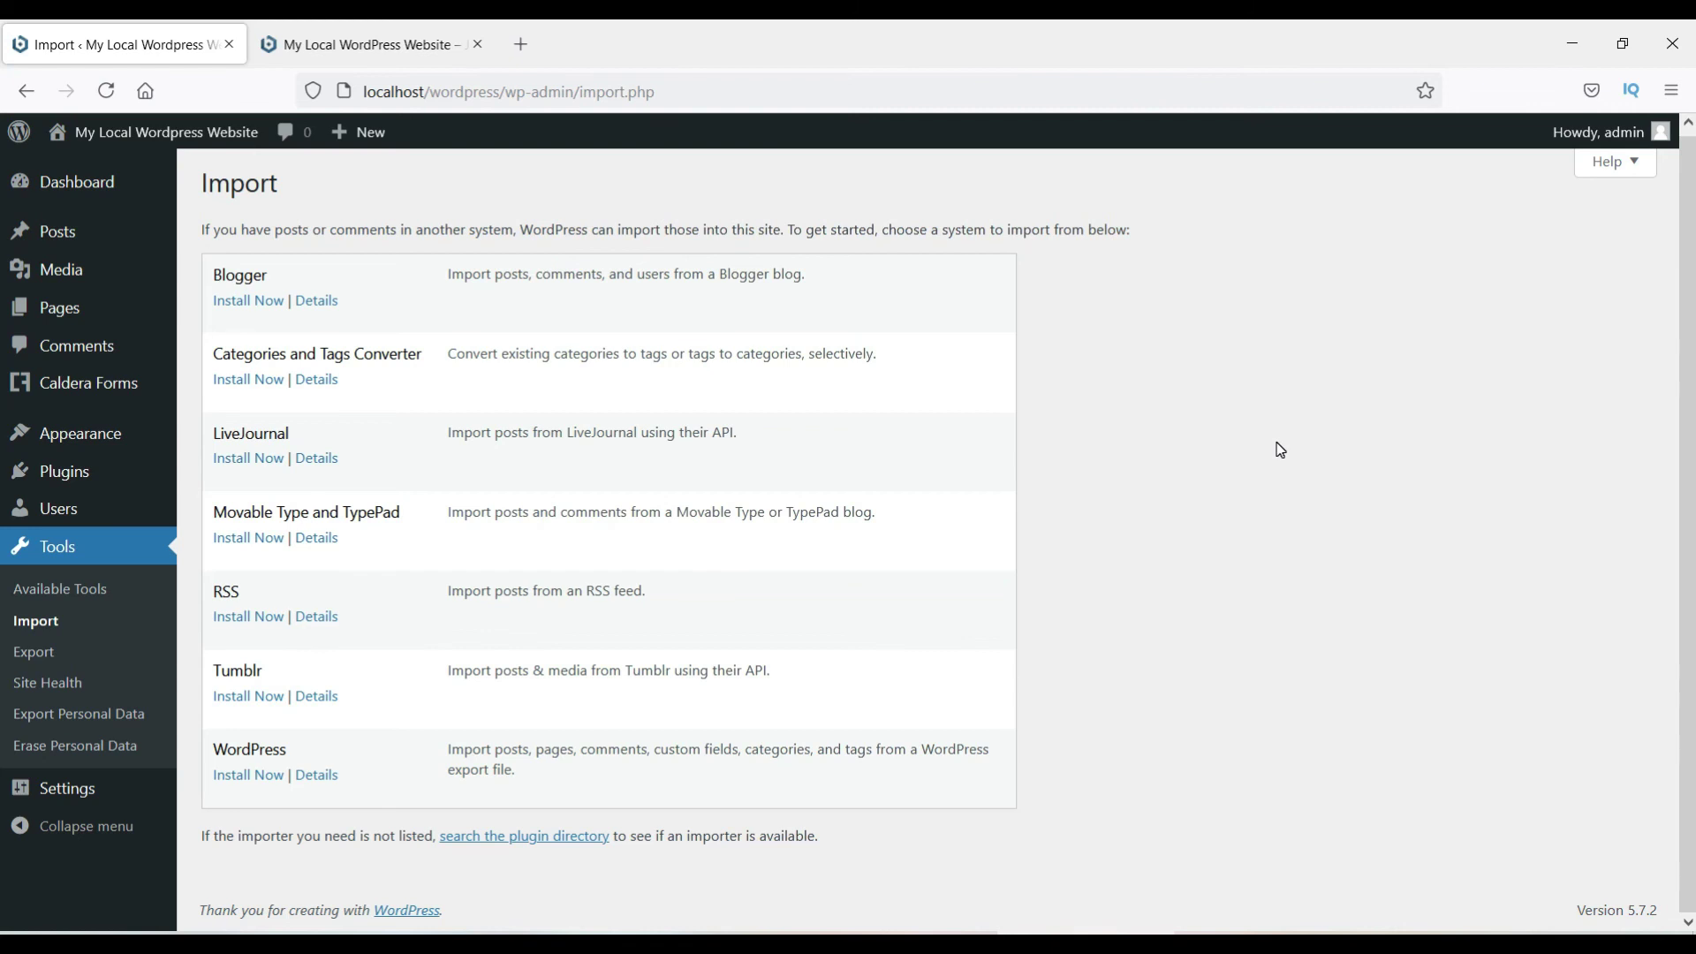
Step: Open the General Settings and examine the site title, tagline and site address fields
{"action": "left_click", "coordinate": [40, 787]}
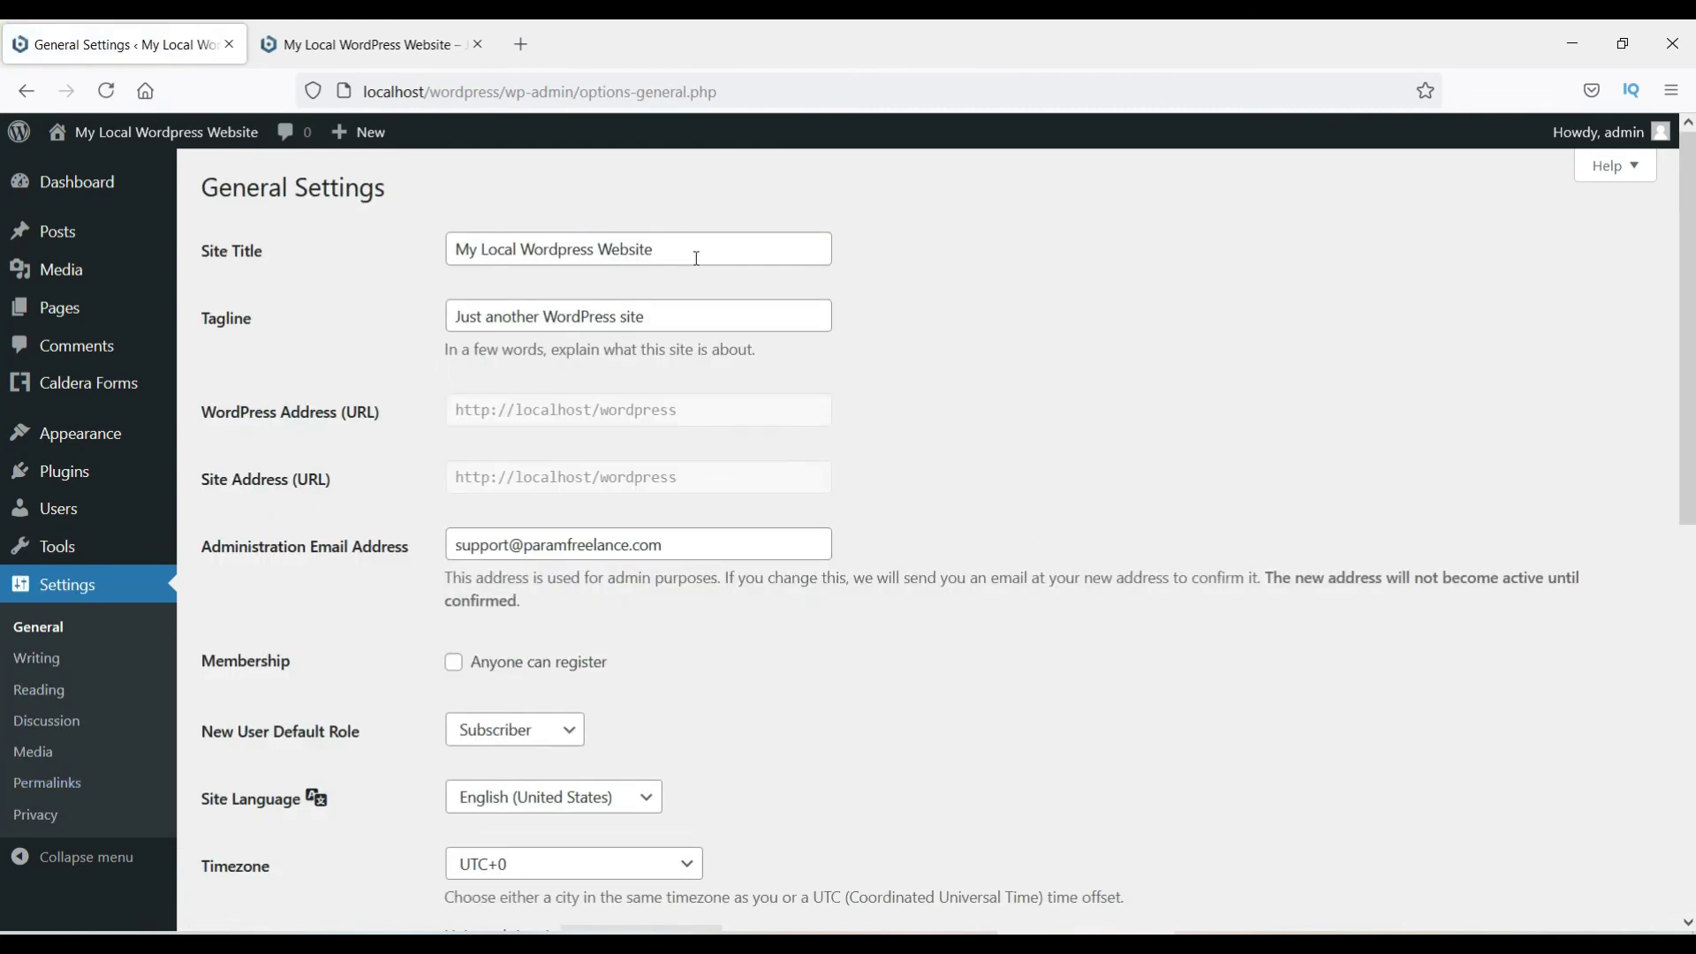
{"action": "triple_click", "coordinate": [694, 254]}
{"action": "triple_click", "coordinate": [757, 318]}
{"action": "left_click", "coordinate": [351, 338]}
{"action": "scroll", "coordinate": [1037, 378], "scroll_direction": "down", "scroll_amount": 3}
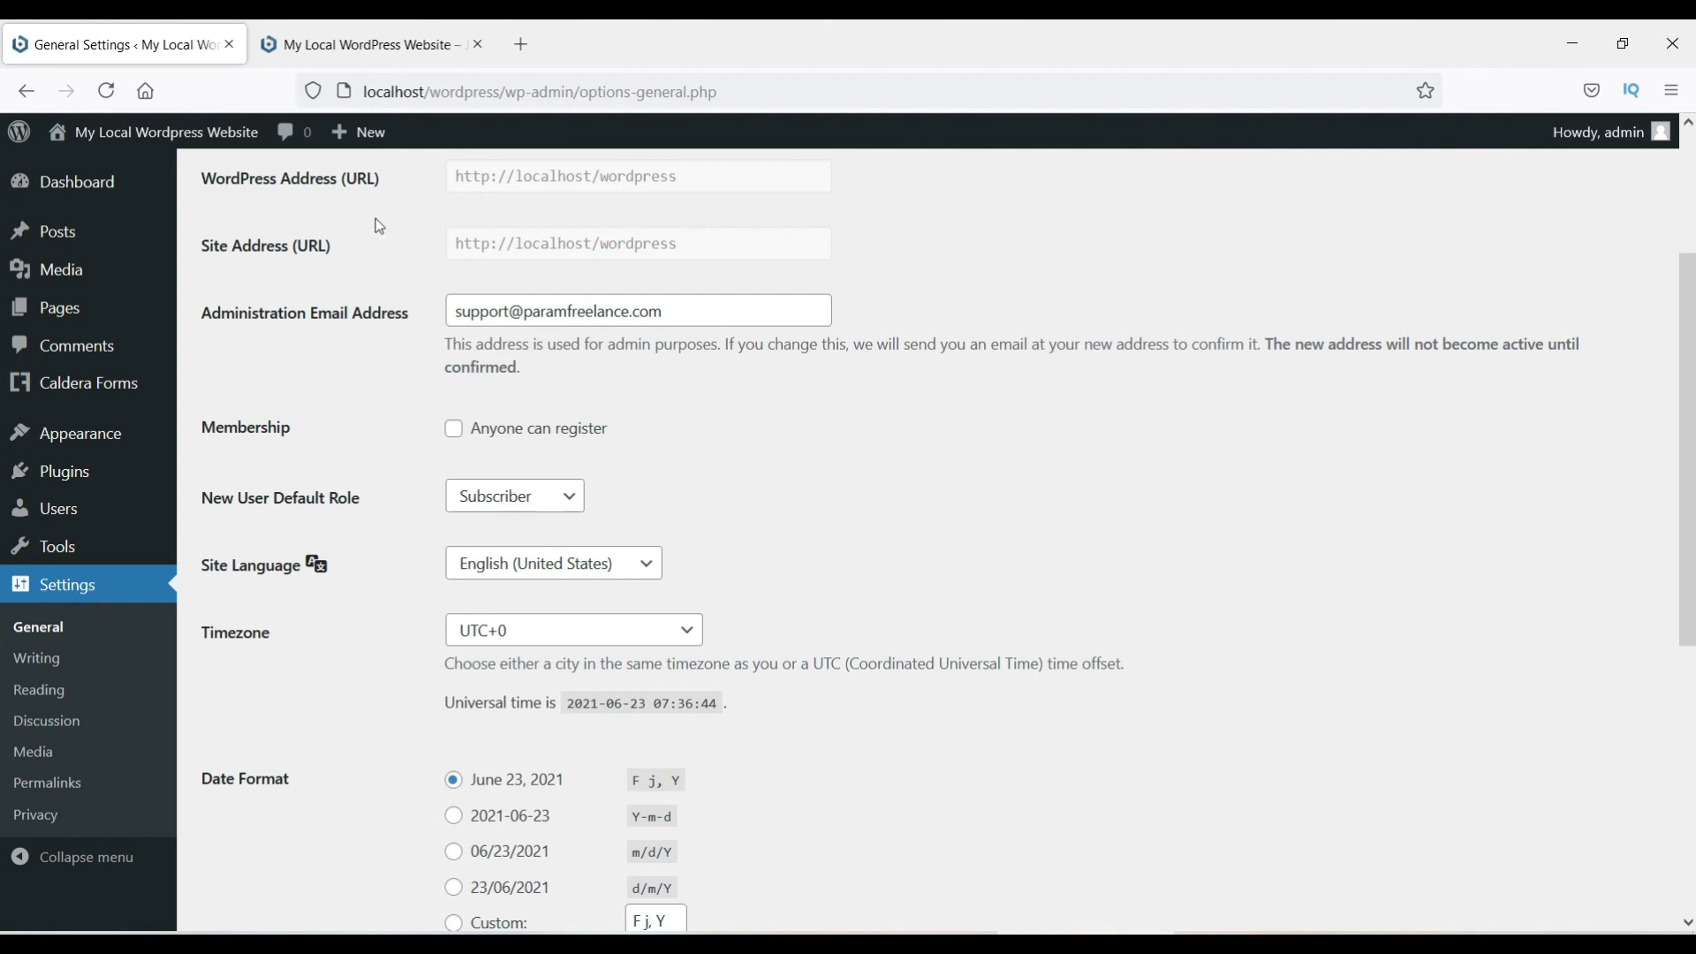
{"action": "scroll", "coordinate": [379, 228], "scroll_direction": "up", "scroll_amount": 2}
{"action": "left_click", "coordinate": [505, 295]}
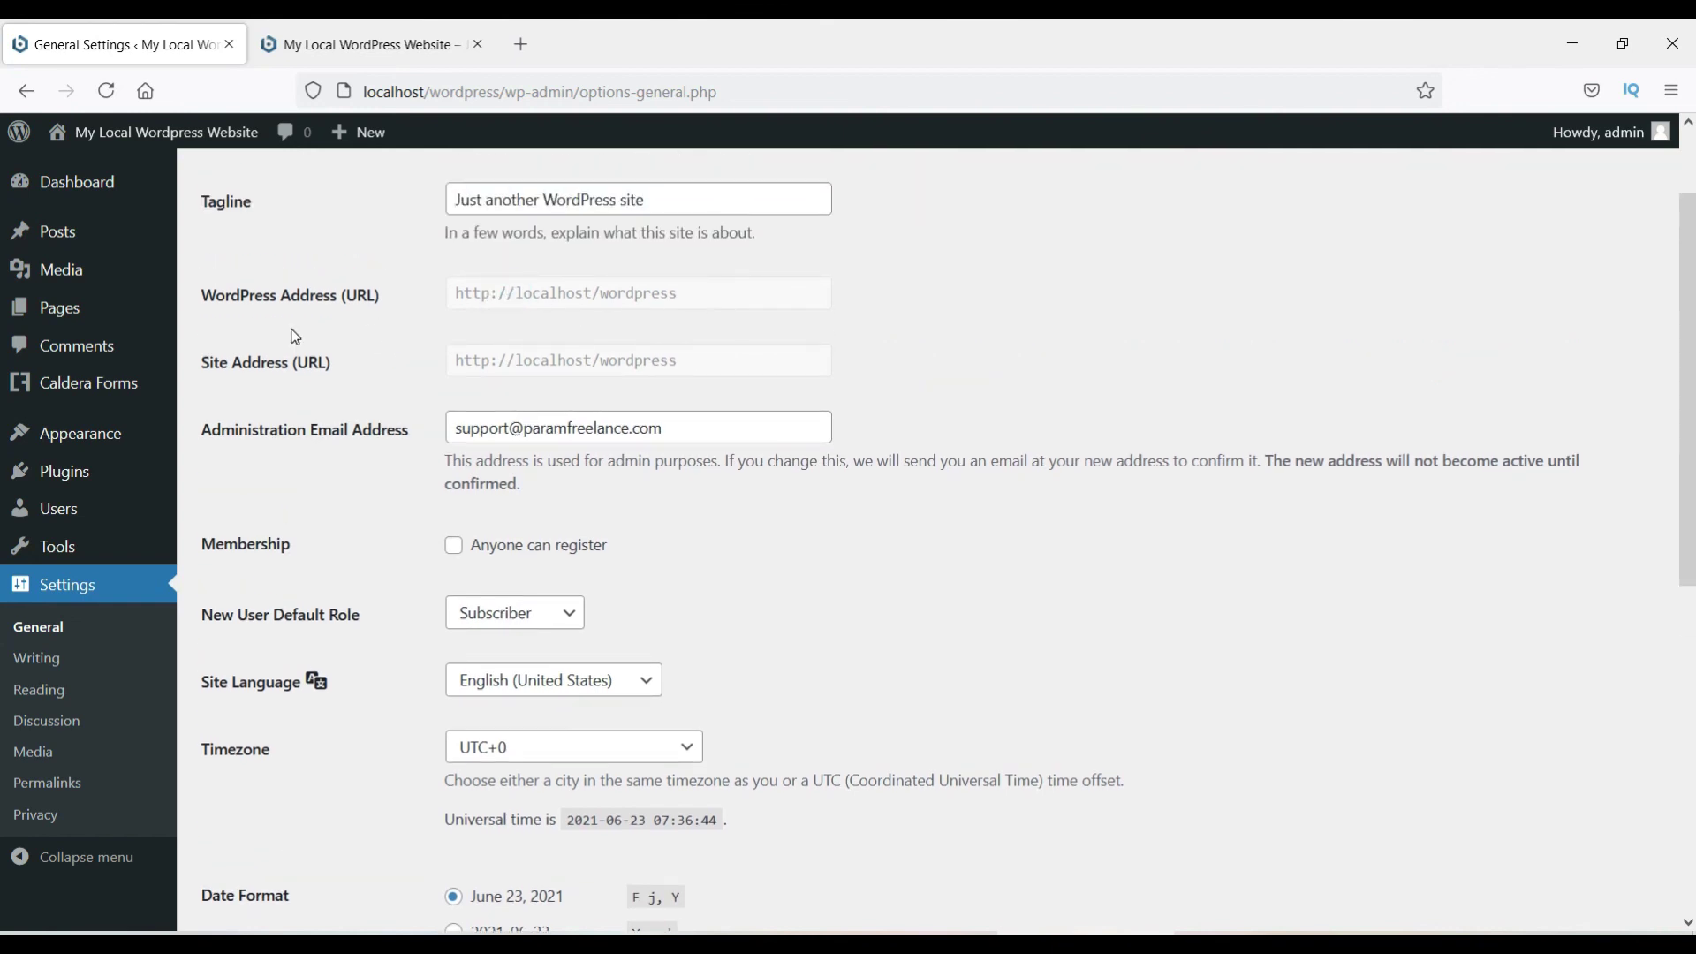
Step: Review the timezone, date and time format options in General Settings and open the Writing Settings
{"action": "scroll", "coordinate": [394, 526], "scroll_direction": "down", "scroll_amount": 4}
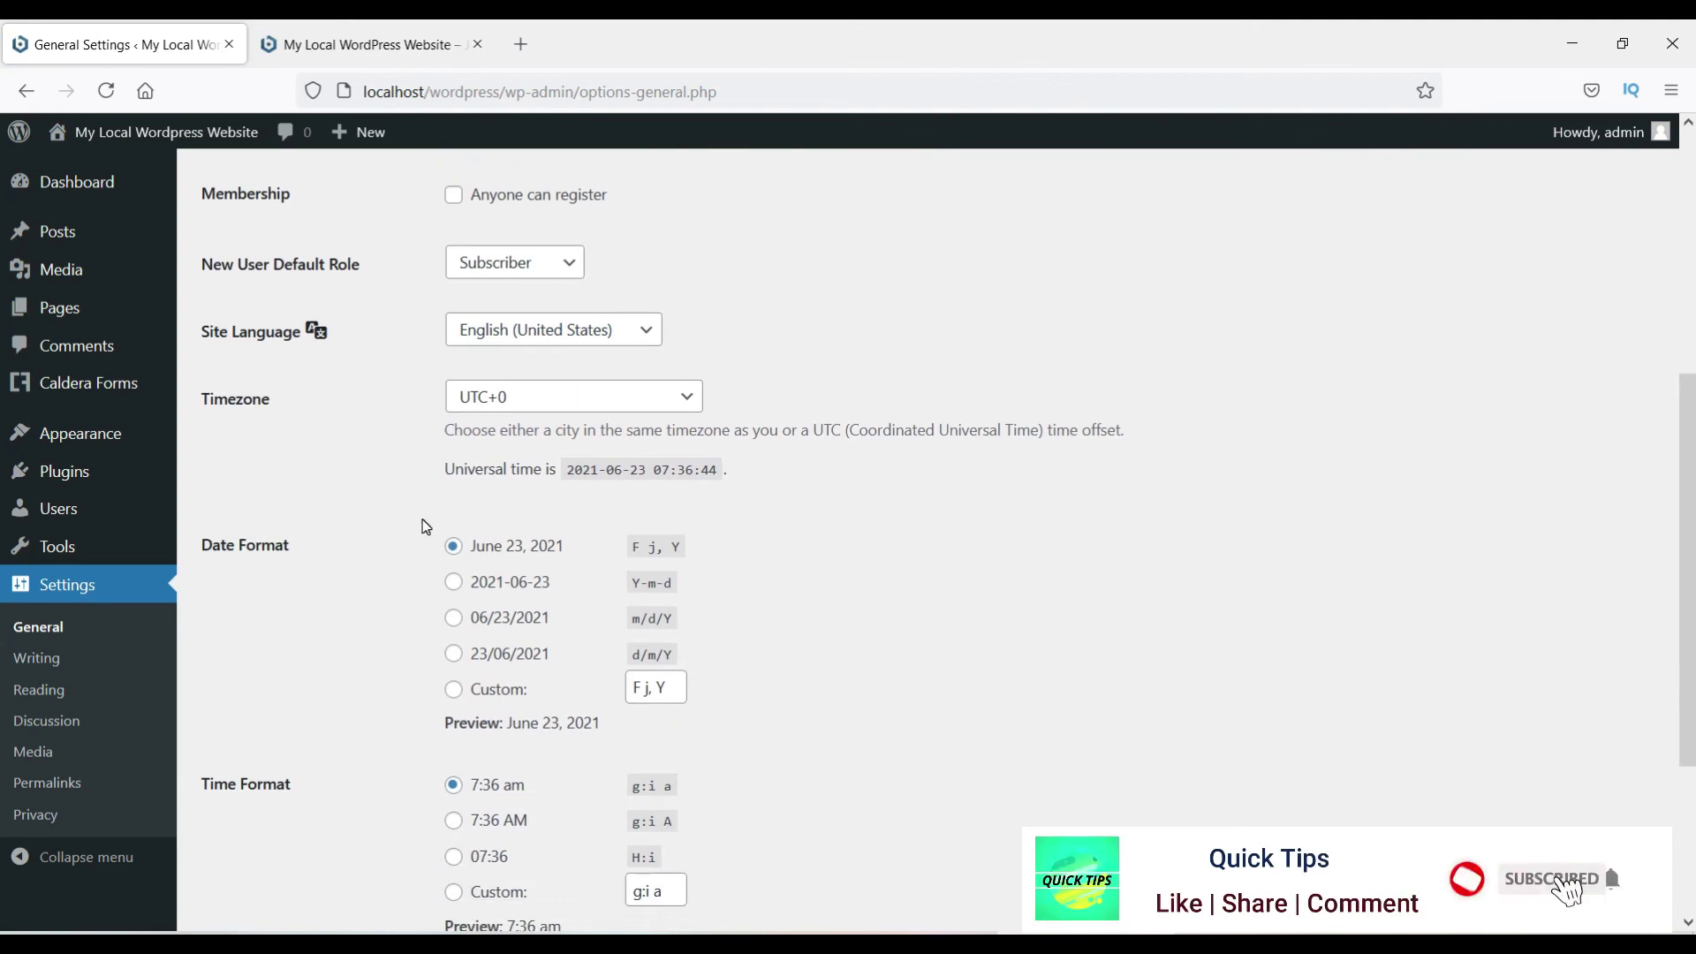
{"action": "scroll", "coordinate": [389, 526], "scroll_direction": "down", "scroll_amount": 3}
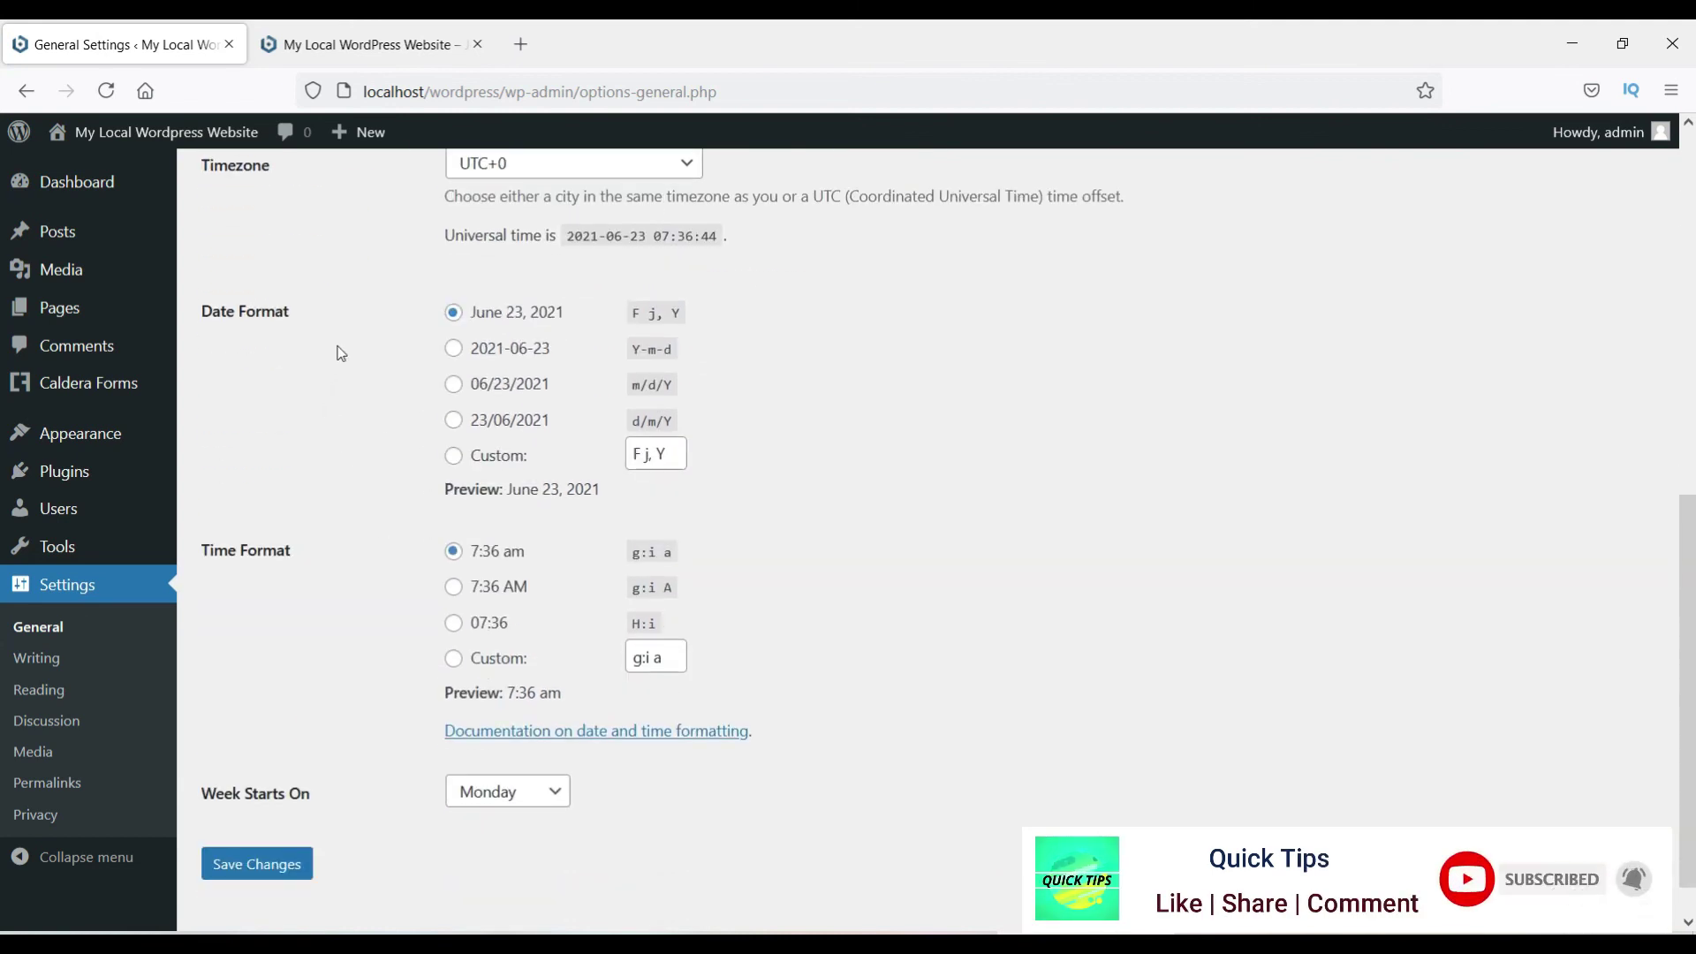
{"action": "scroll", "coordinate": [378, 551], "scroll_direction": "down", "scroll_amount": 1}
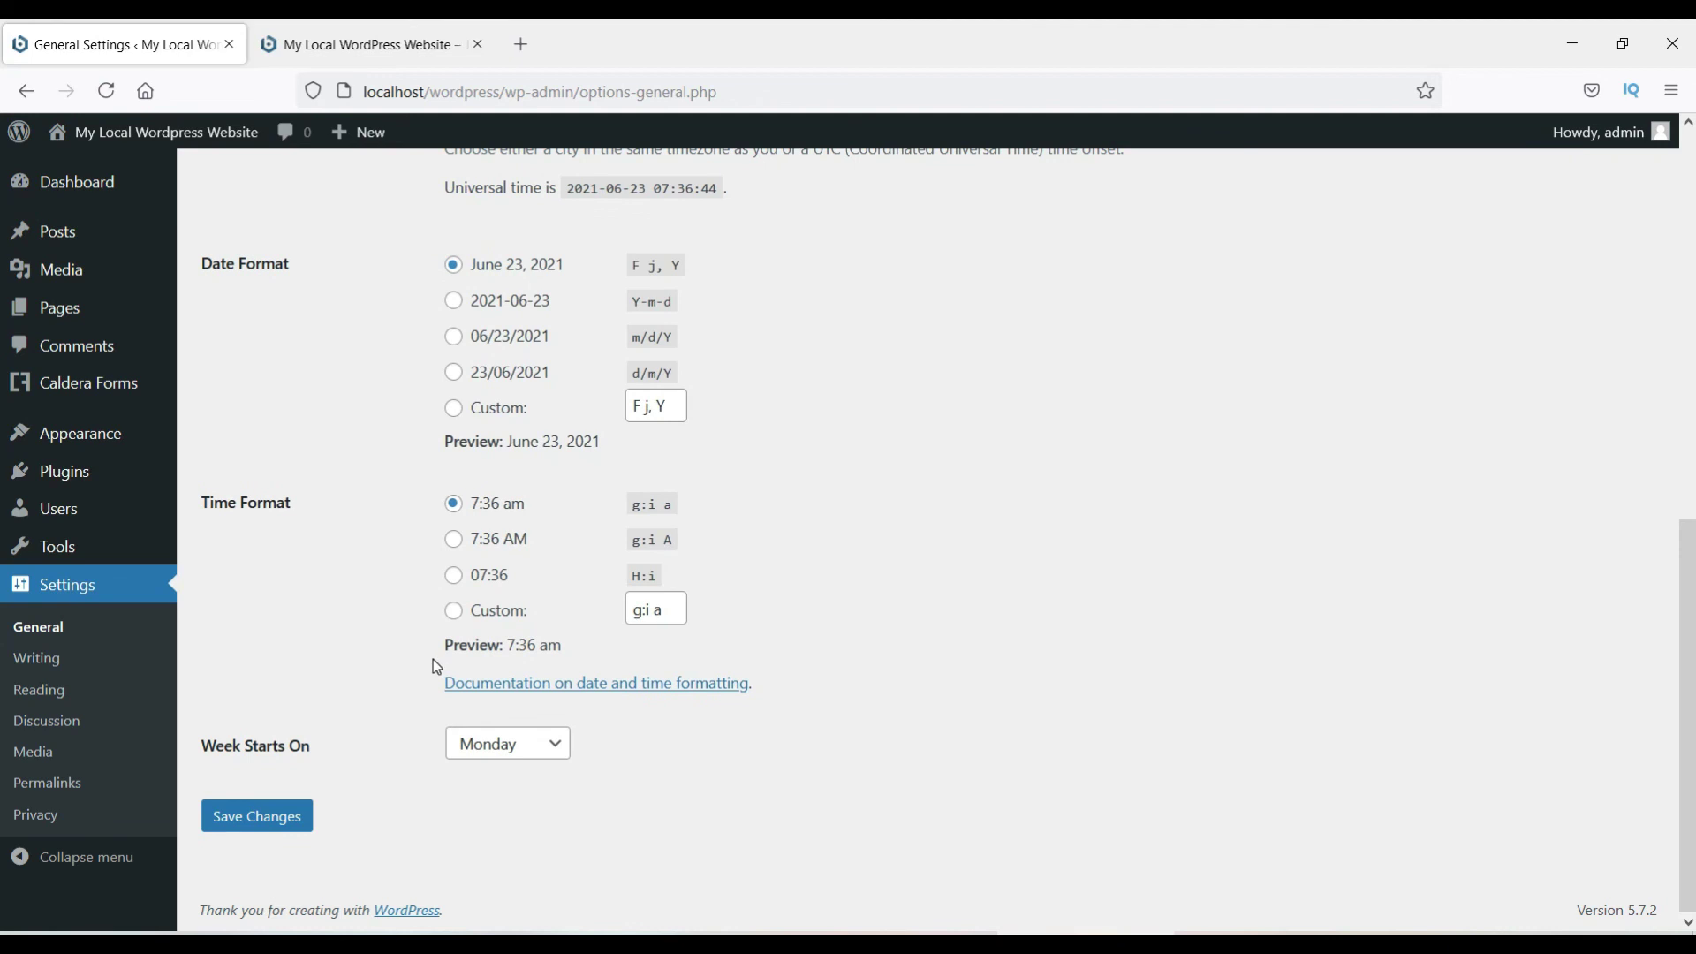
{"action": "left_click", "coordinate": [39, 663]}
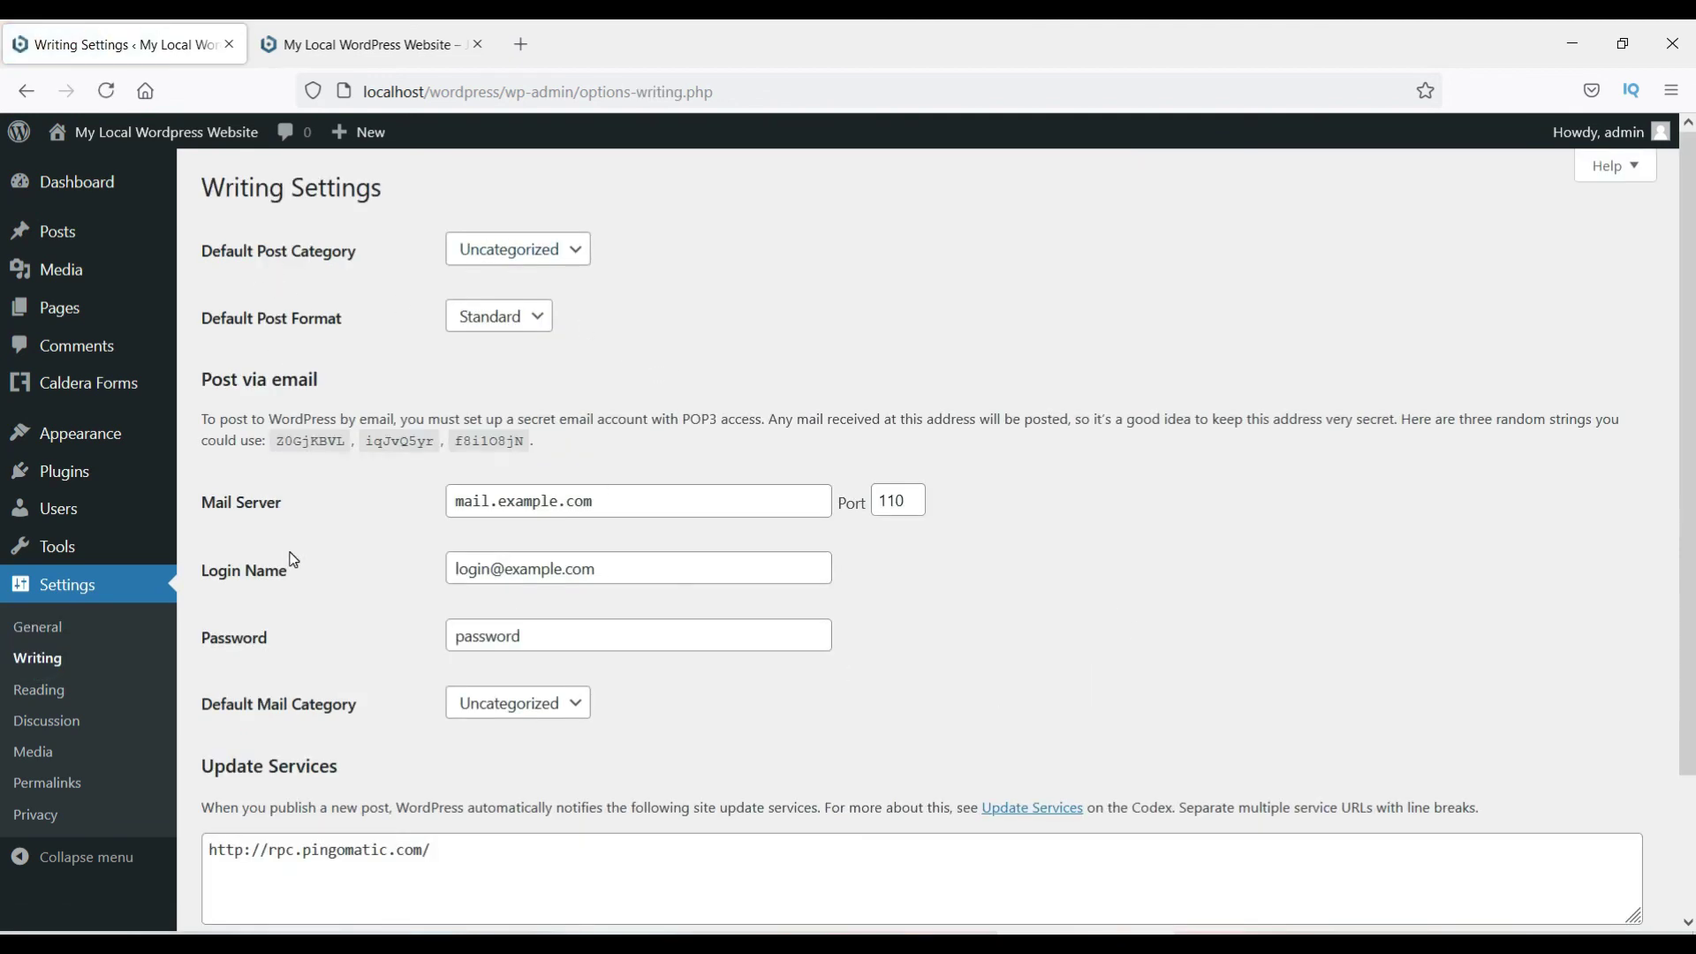
Step: Review the remaining Writing Settings and examine the homepage display options in the Reading Settings
{"action": "scroll", "coordinate": [292, 562], "scroll_direction": "down", "scroll_amount": 3}
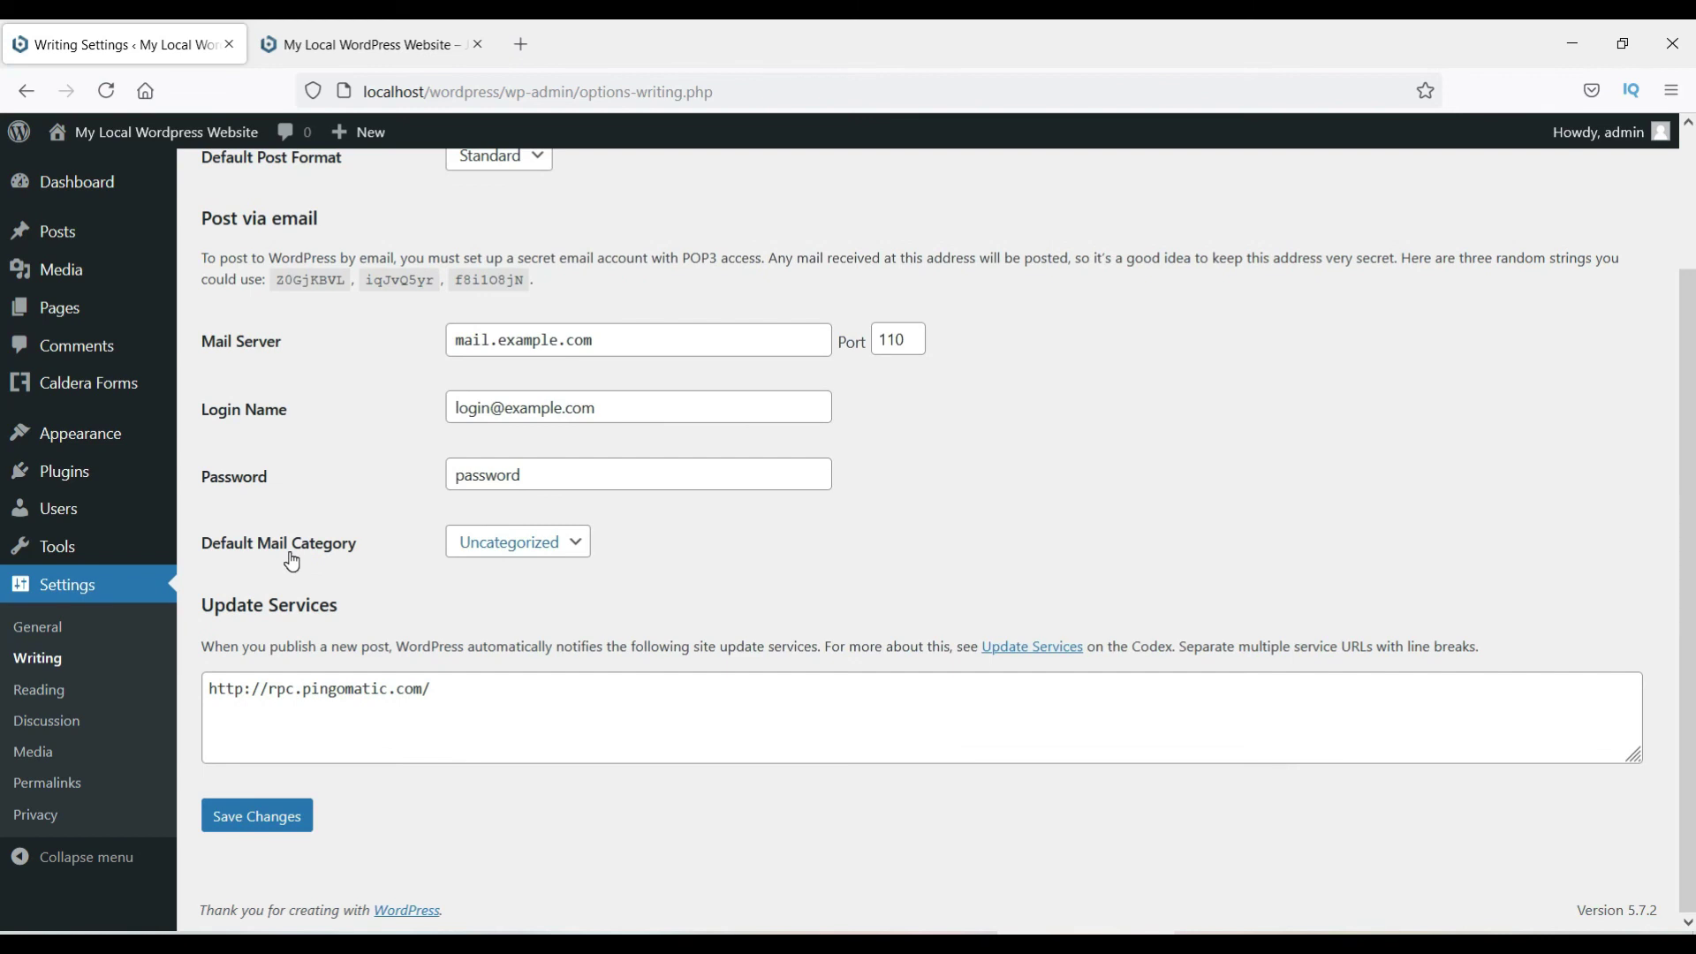
{"action": "left_click", "coordinate": [56, 693]}
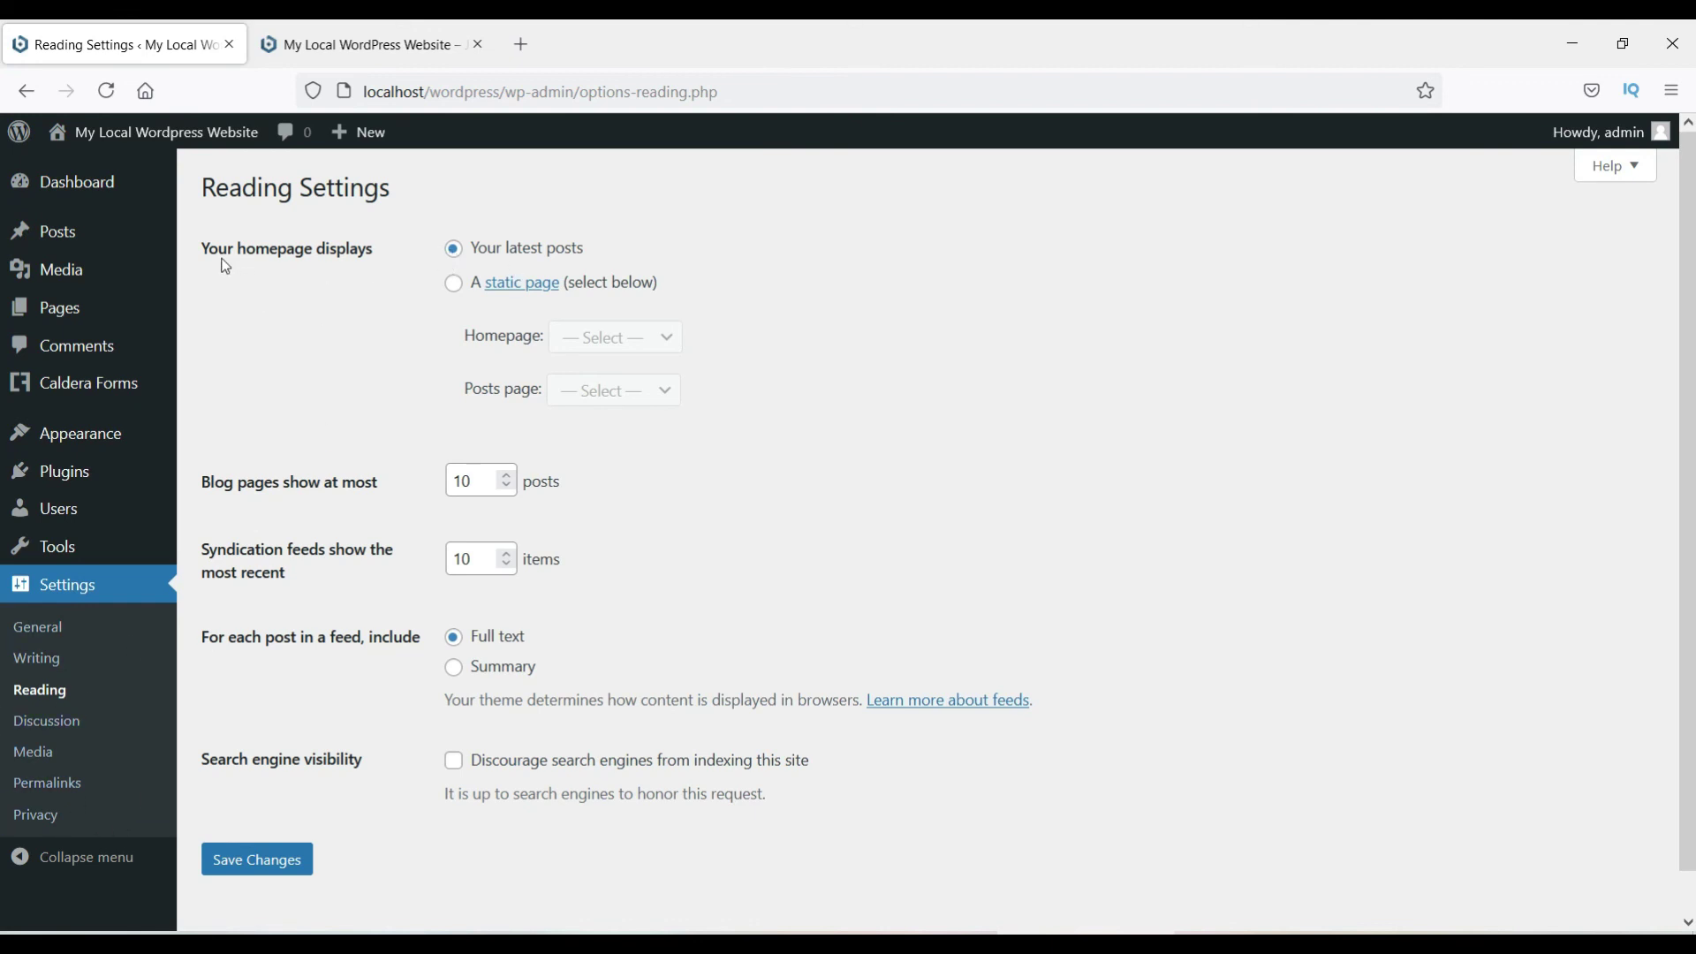
{"action": "left_click_drag", "start_coordinate": [210, 256], "coordinate": [389, 258]}
{"action": "left_click", "coordinate": [330, 290]}
{"action": "left_click_drag", "start_coordinate": [604, 246], "coordinate": [490, 255]}
{"action": "left_click", "coordinate": [293, 306]}
Step: Choose a static page for the homepage display and check the available Homepage and Posts page choices
{"action": "left_click", "coordinate": [455, 290]}
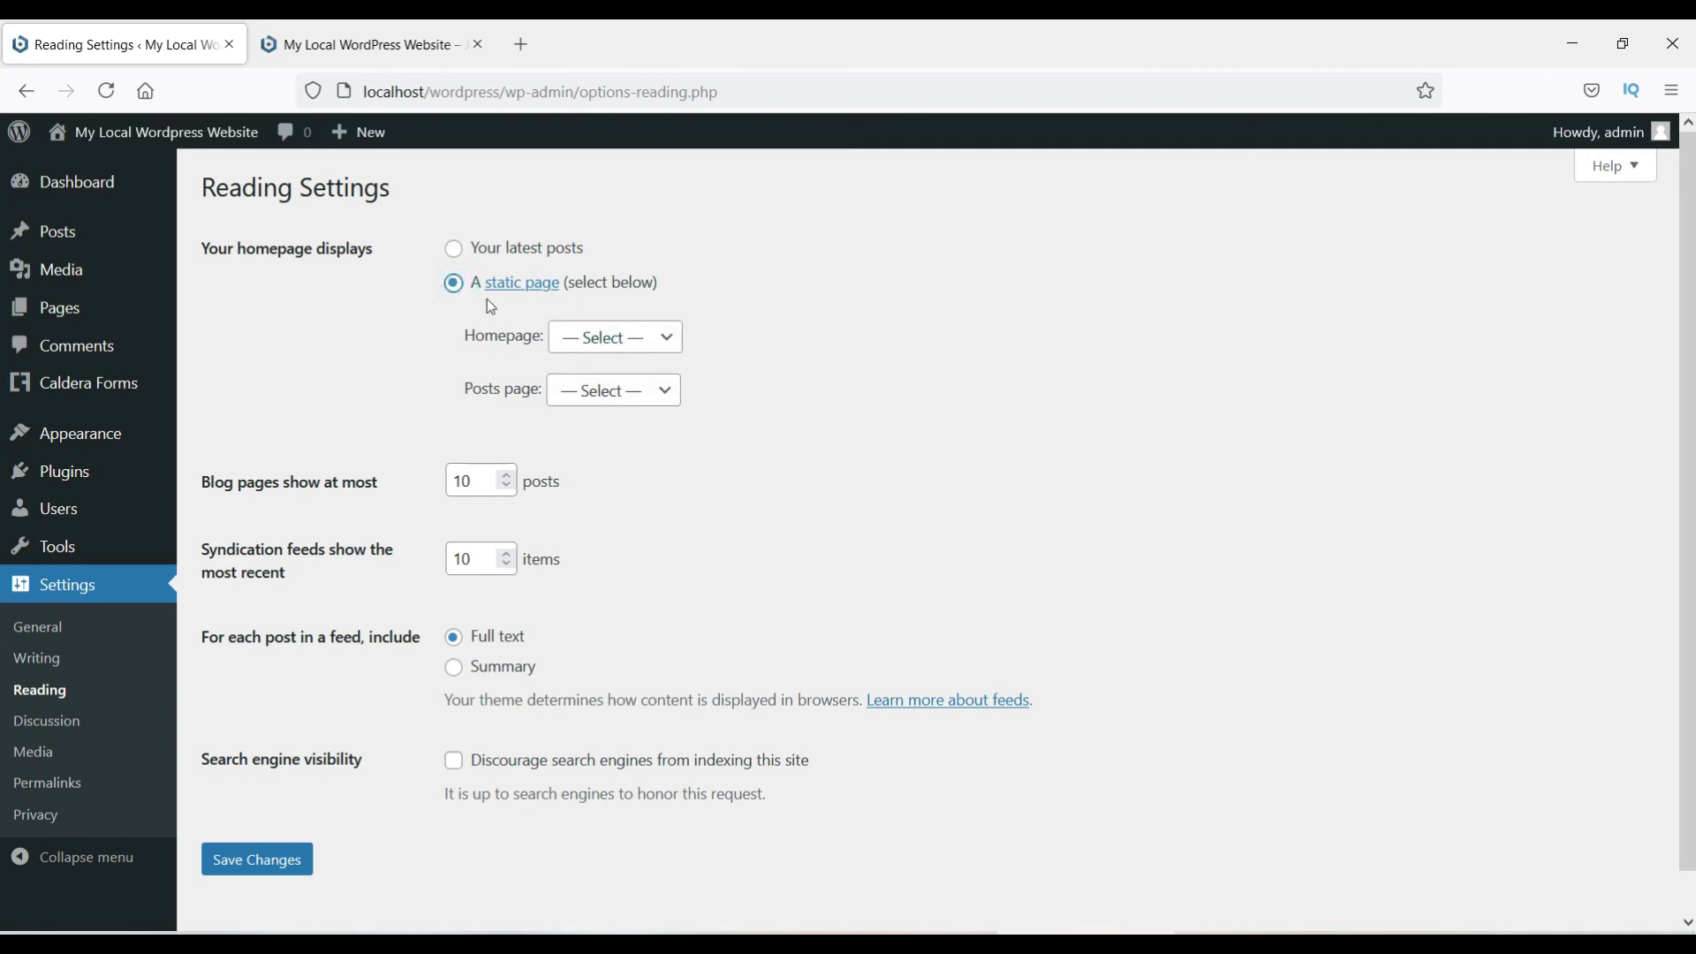
{"action": "left_click", "coordinate": [626, 340]}
{"action": "left_click", "coordinate": [863, 379]}
{"action": "left_click", "coordinate": [636, 395]}
{"action": "left_click", "coordinate": [892, 425]}
{"action": "scroll", "coordinate": [676, 517], "scroll_direction": "down", "scroll_amount": 2}
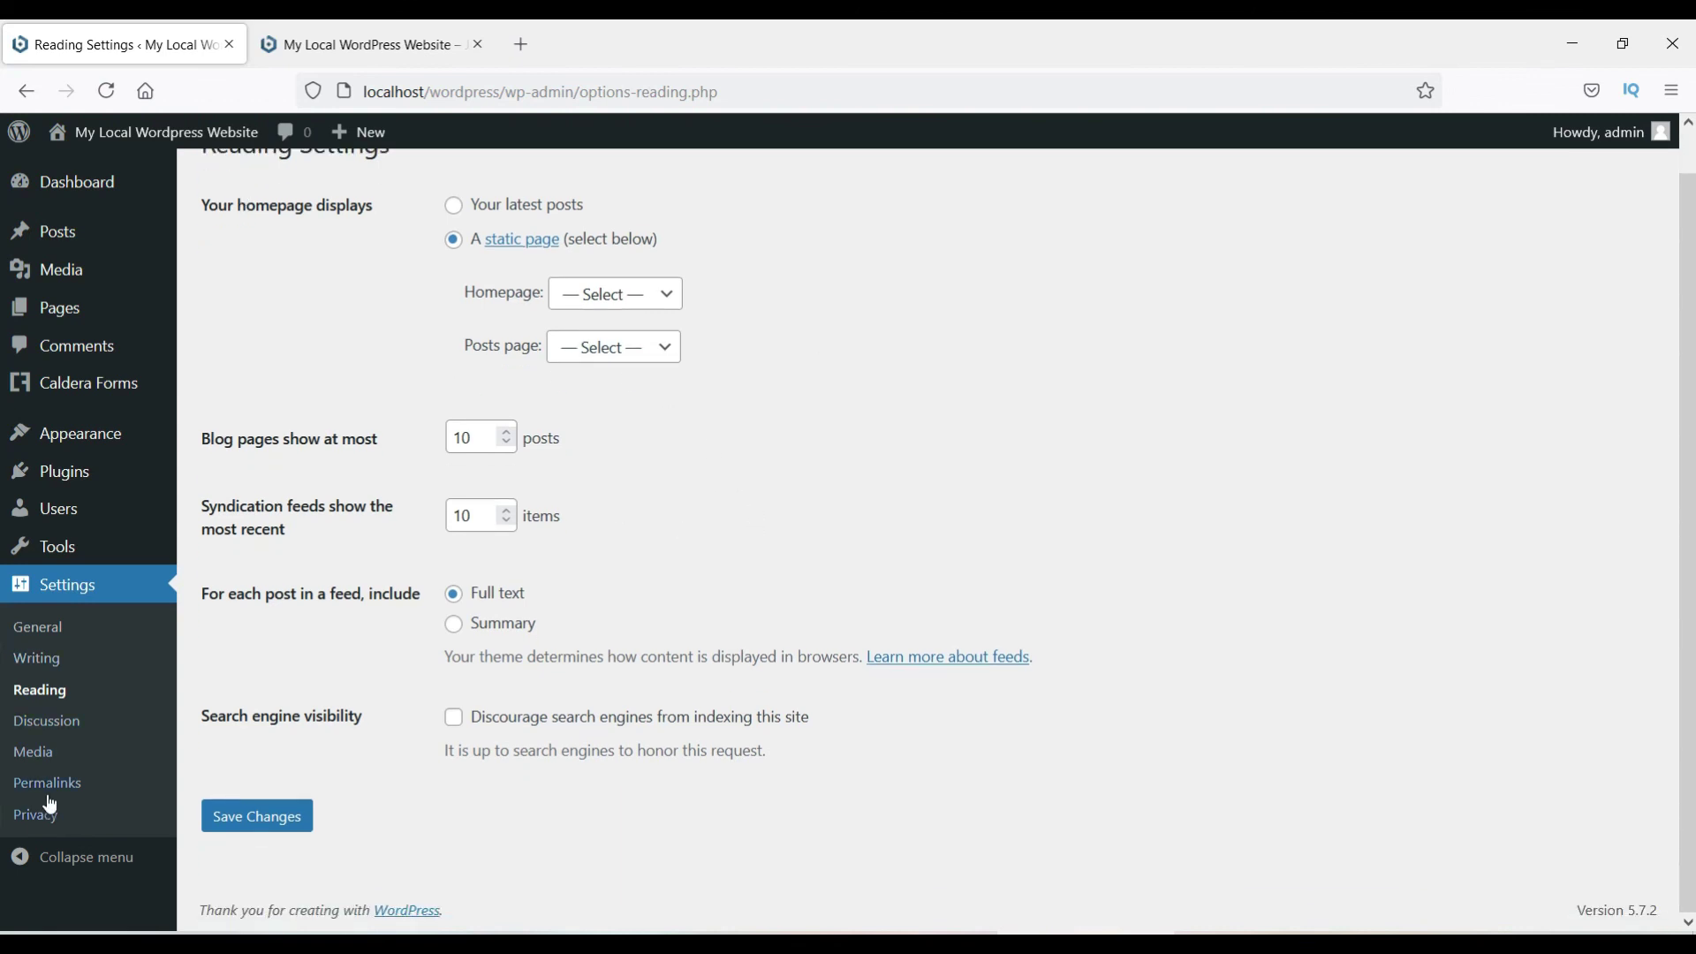
Step: Review the comment, email notification and moderation options in the Discussion Settings and open the Media Settings
{"action": "left_click", "coordinate": [69, 732]}
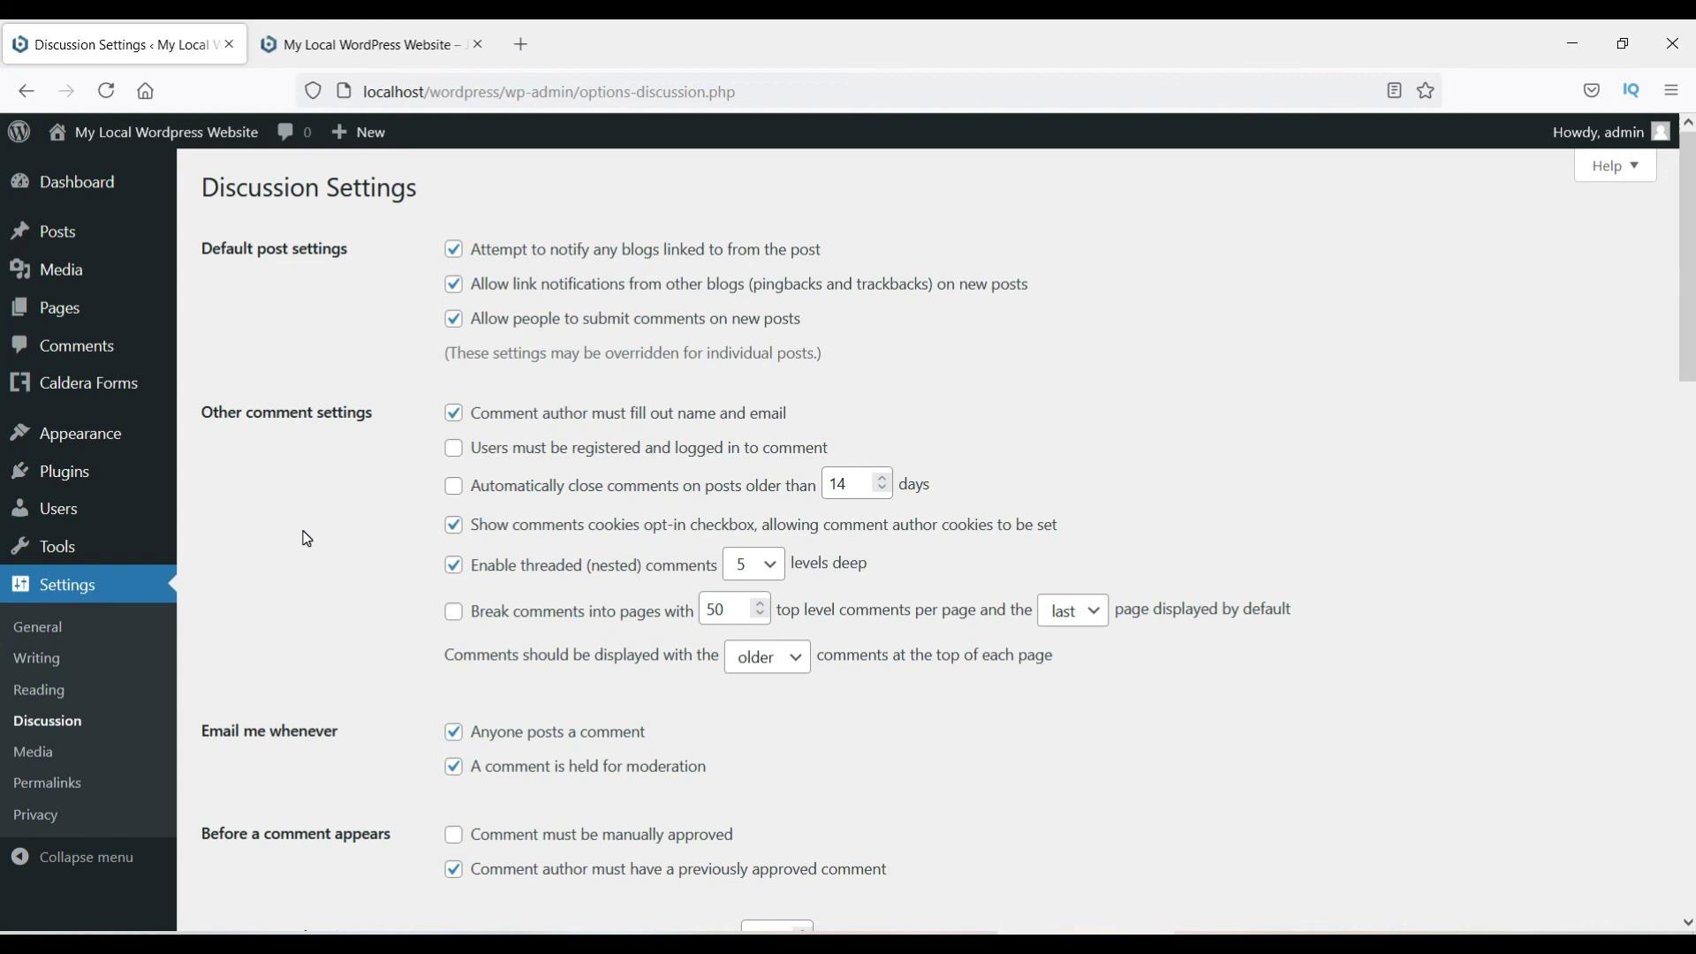
{"action": "scroll", "coordinate": [306, 539], "scroll_direction": "down", "scroll_amount": 3}
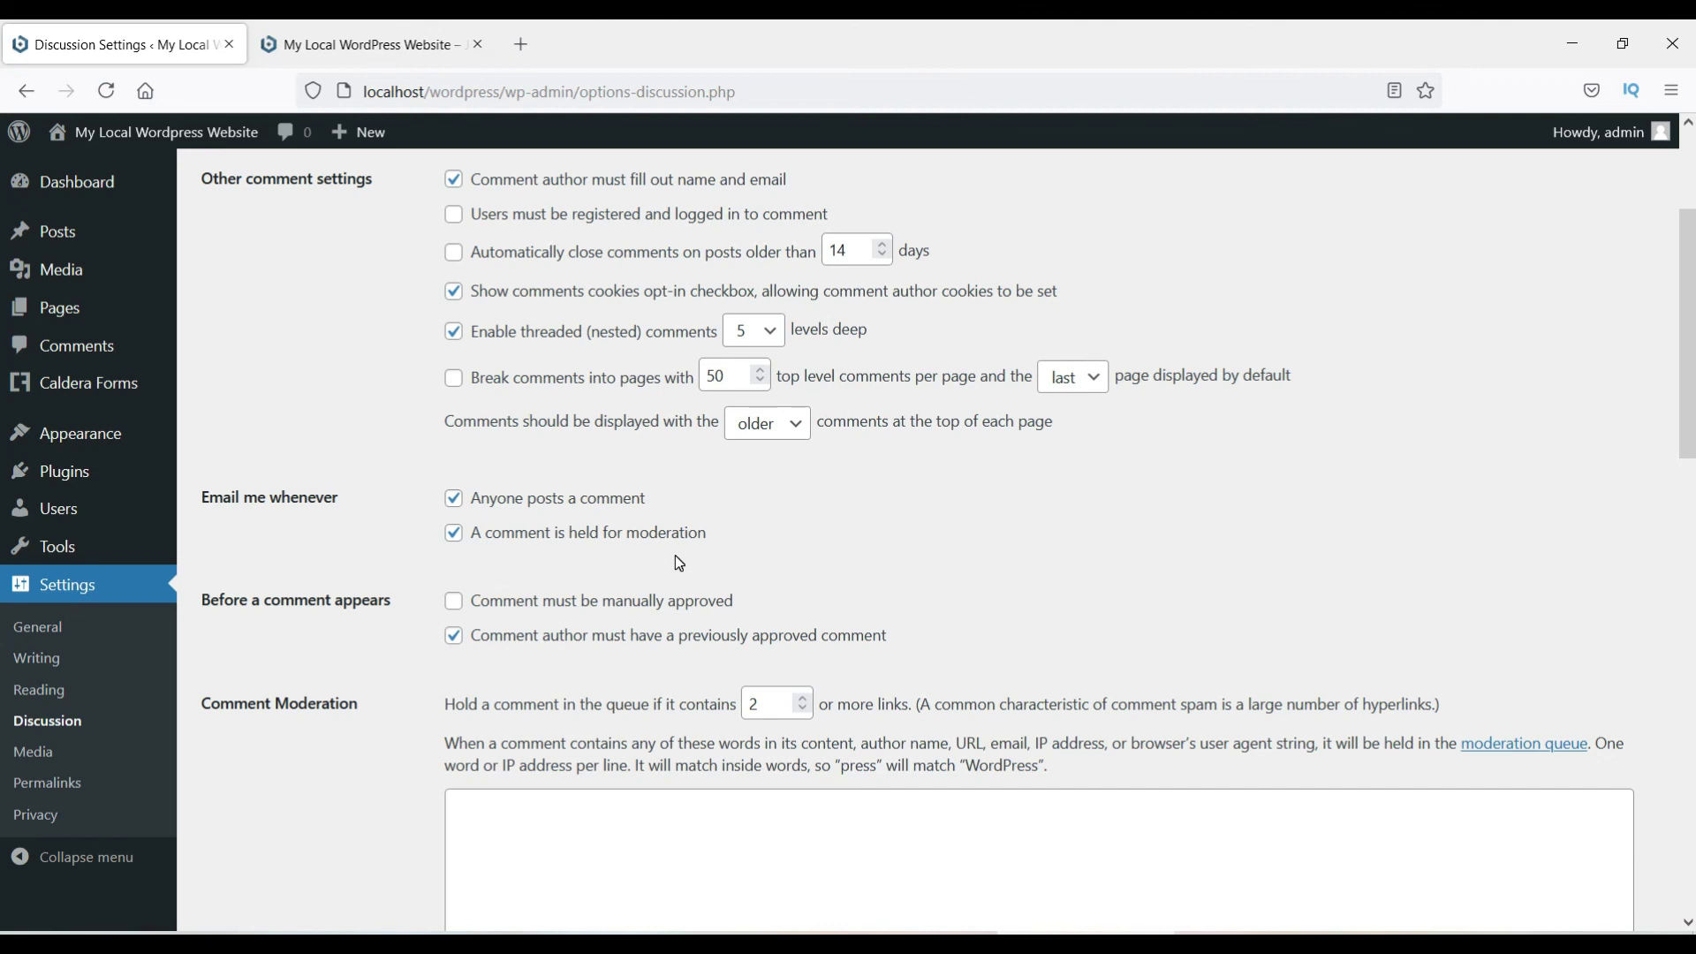
{"action": "scroll", "coordinate": [733, 552], "scroll_direction": "down", "scroll_amount": 2}
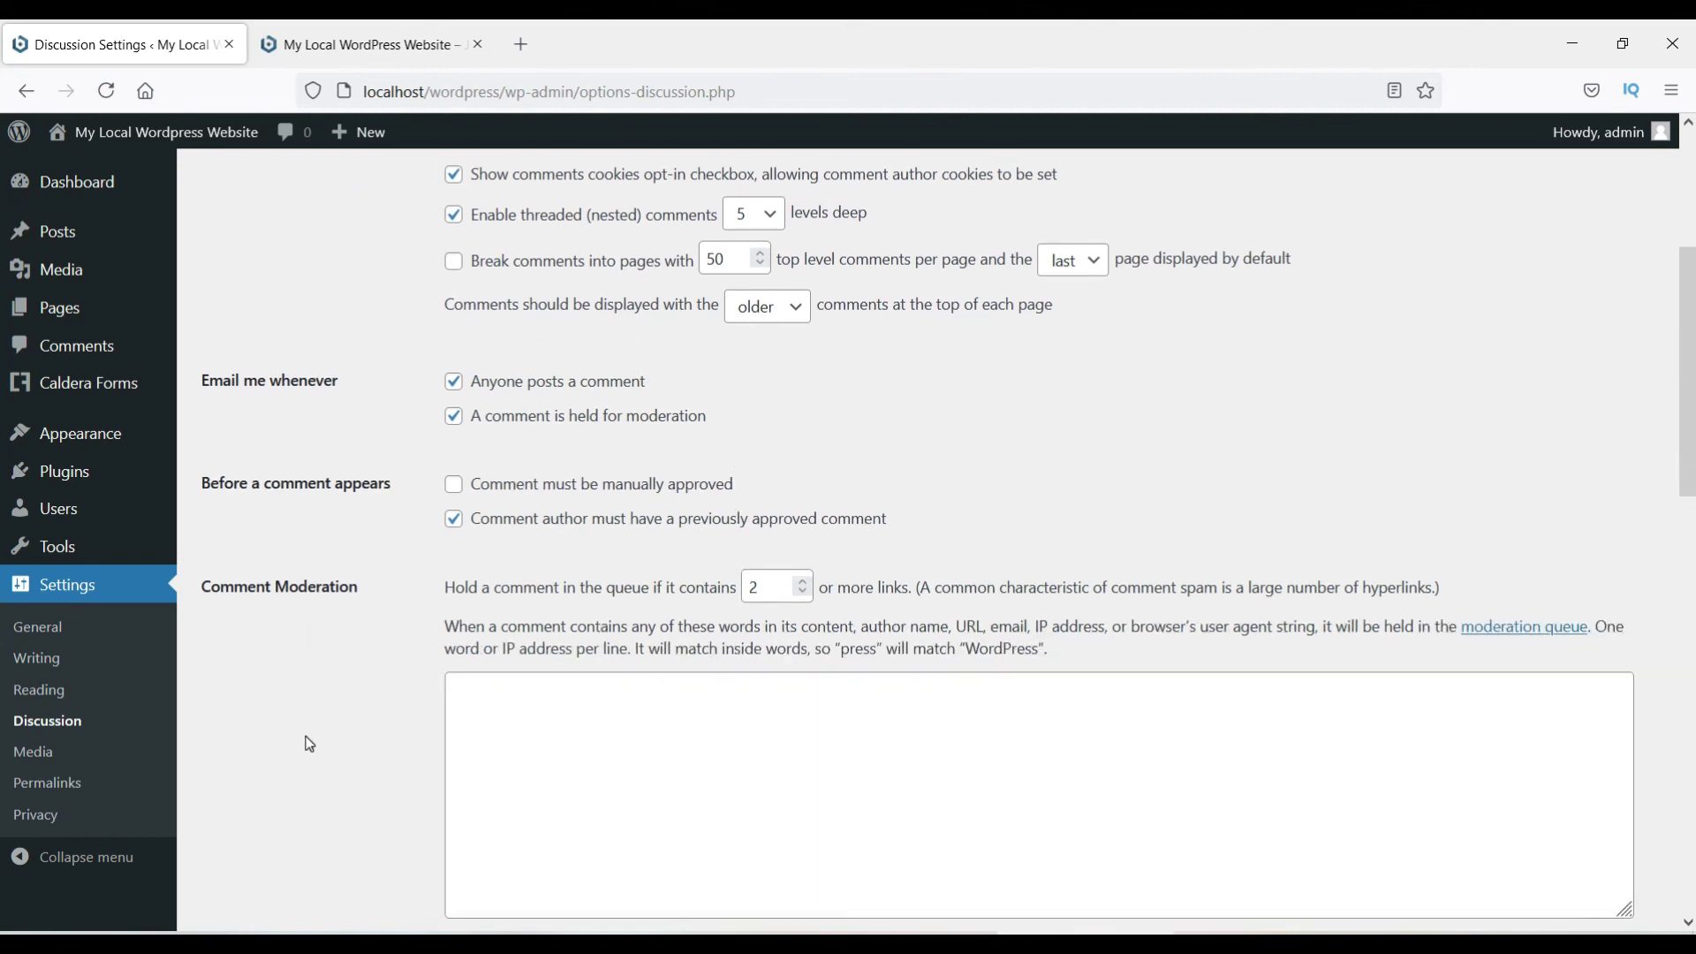
{"action": "left_click", "coordinate": [42, 753]}
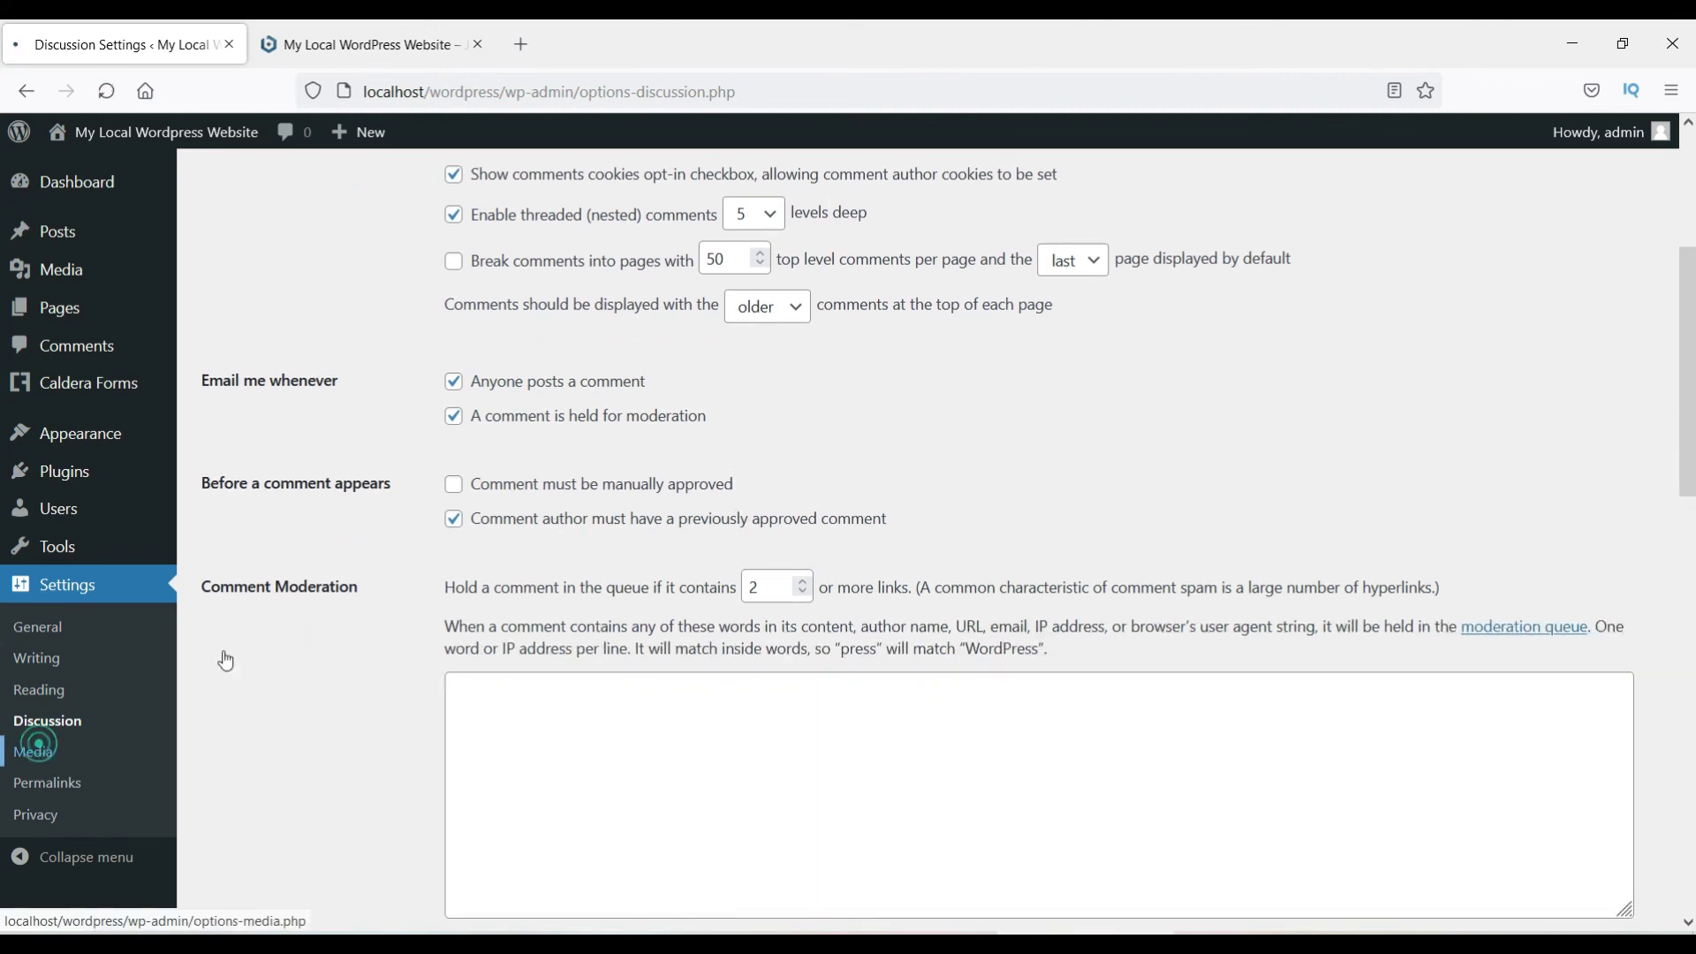
Step: Set the site's permalink structure to Post name in the Permalink Settings and save the change
{"action": "left_click", "coordinate": [75, 788]}
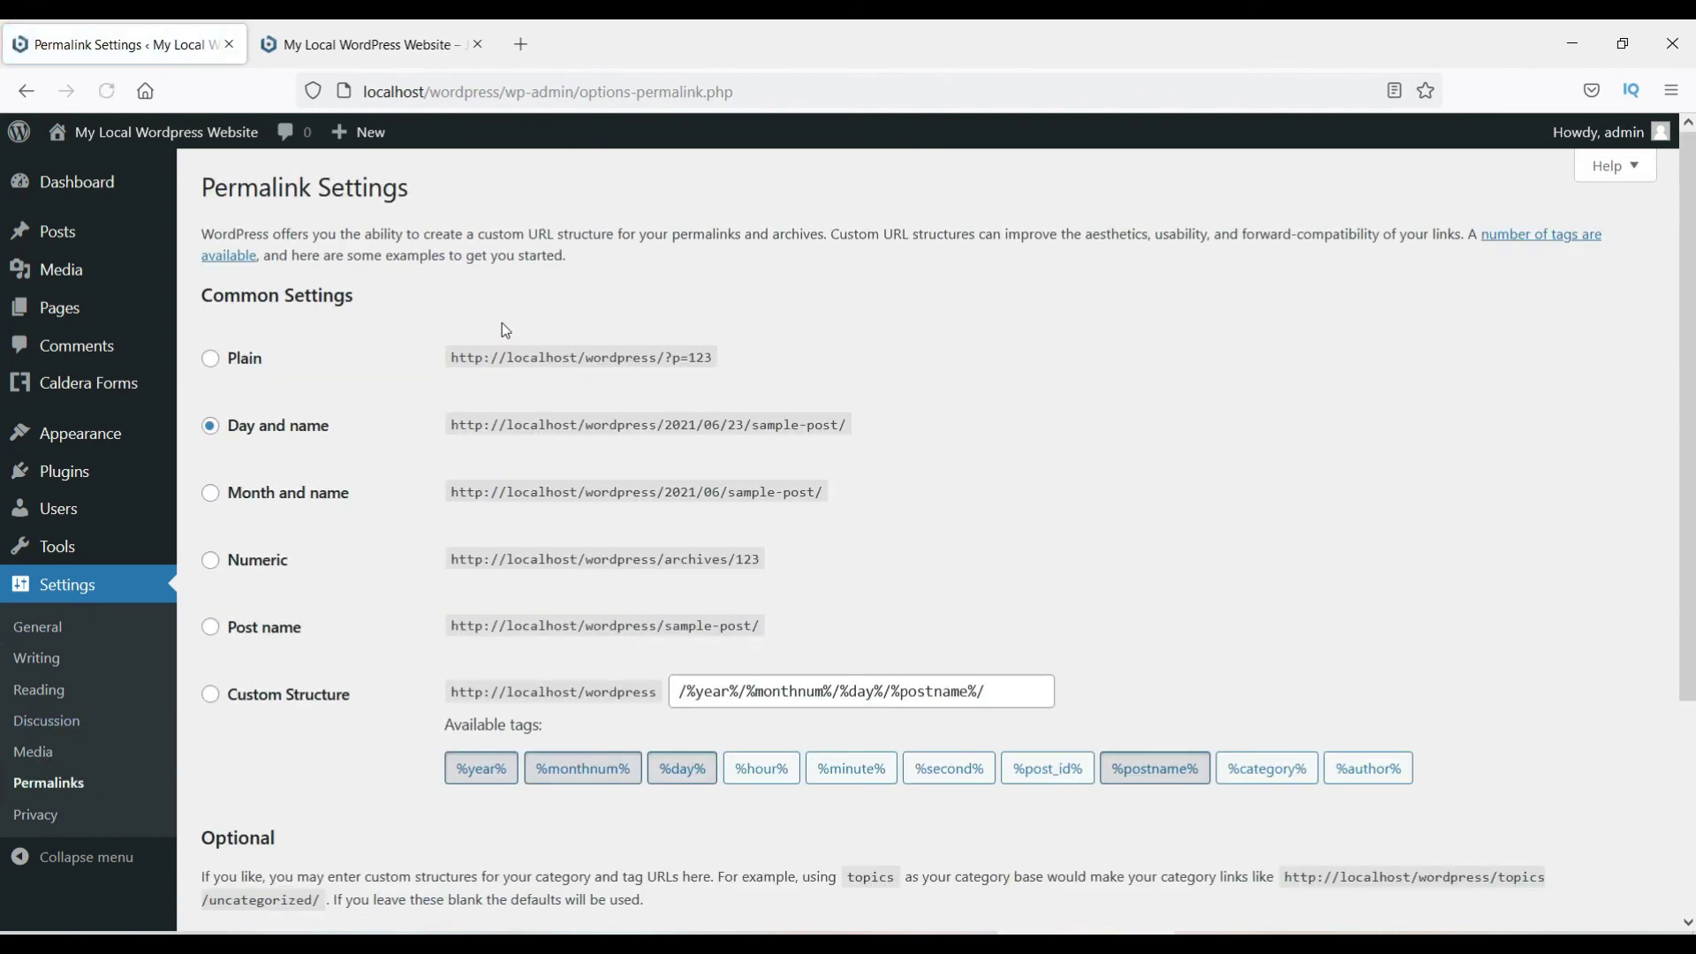
{"action": "scroll", "coordinate": [382, 498], "scroll_direction": "down", "scroll_amount": 3}
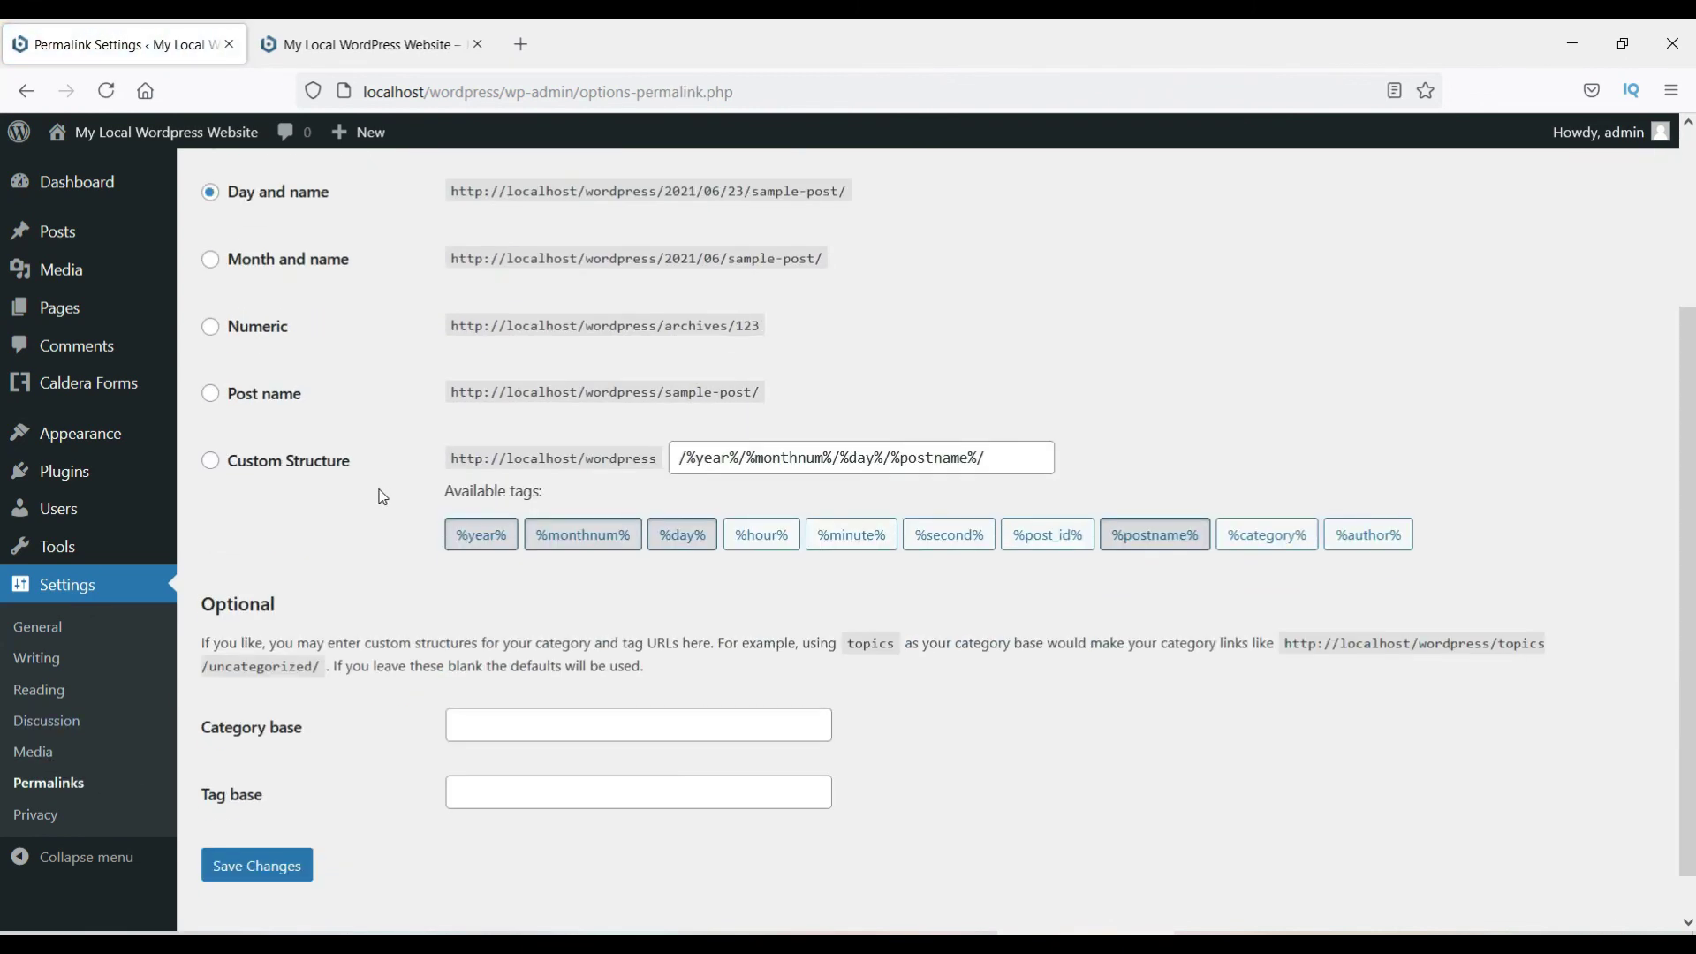
{"action": "left_click", "coordinate": [212, 394]}
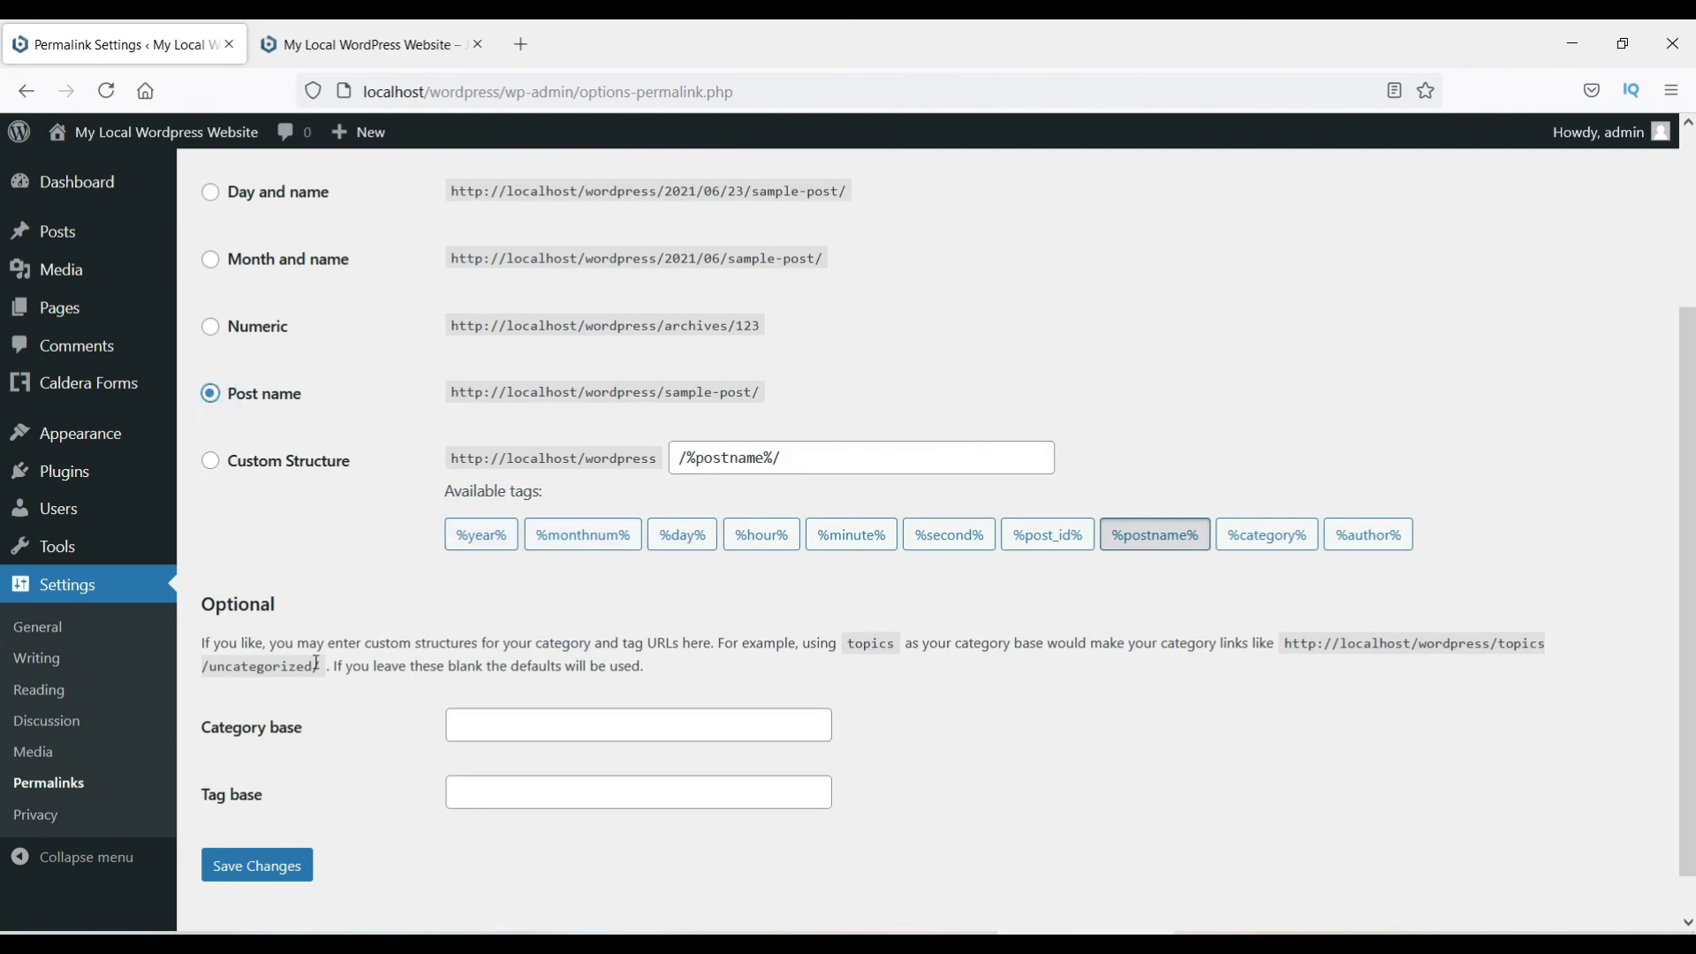
{"action": "left_click", "coordinate": [257, 864]}
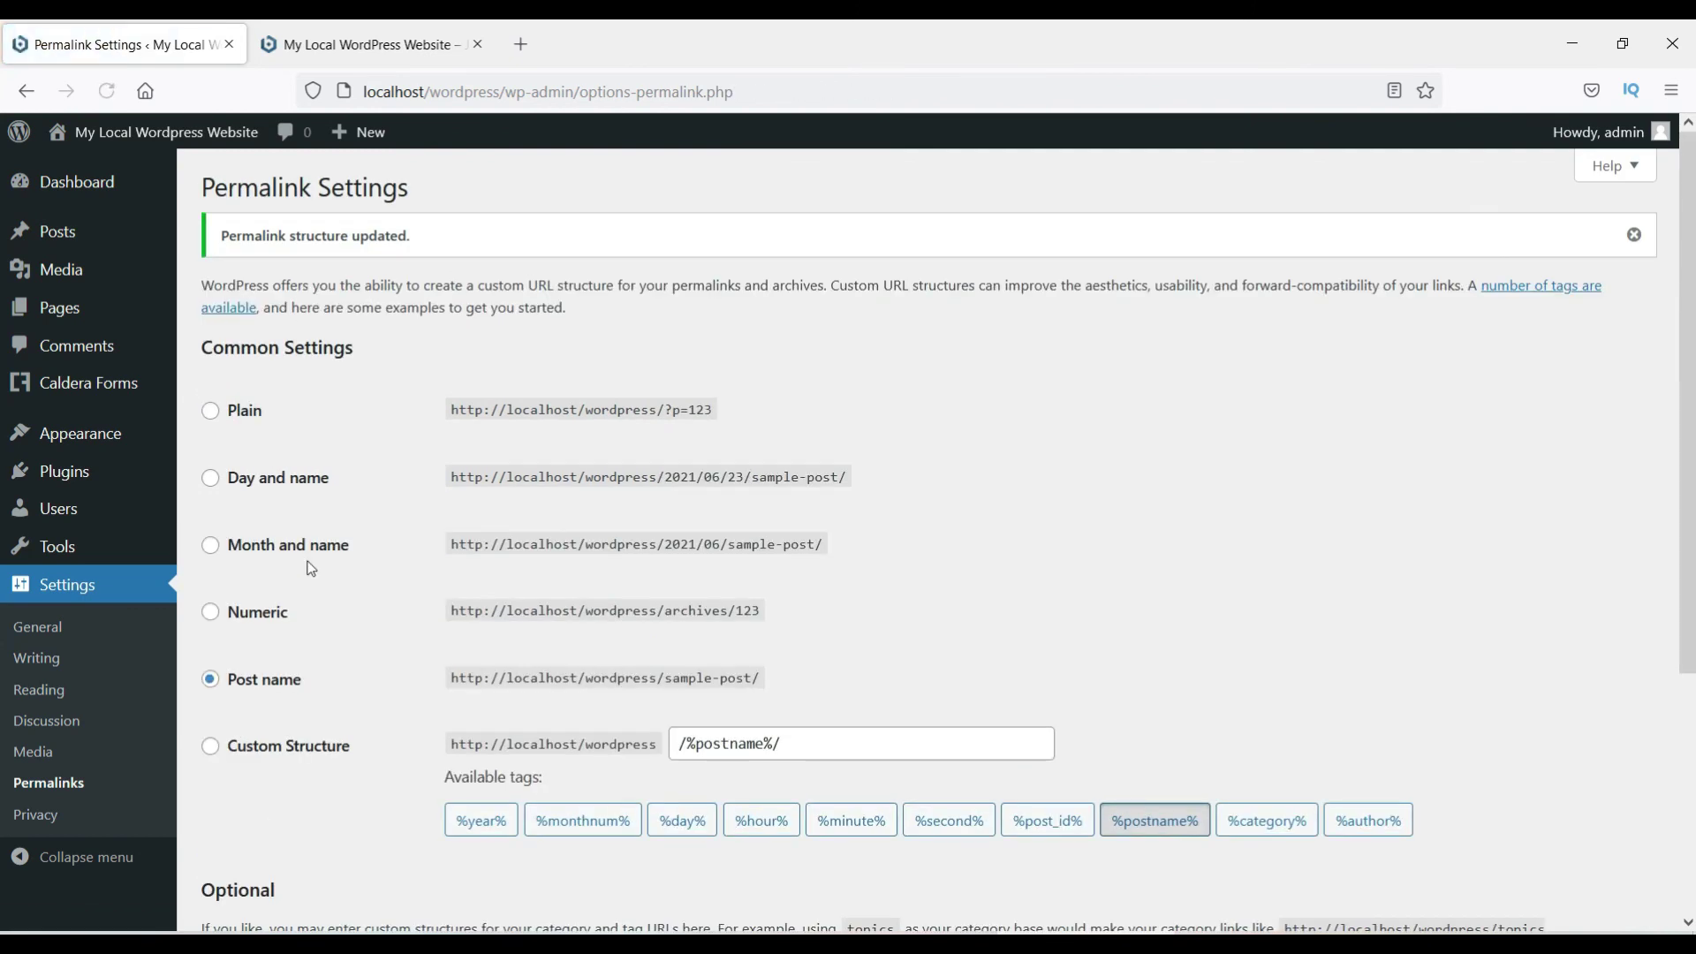
{"action": "scroll", "coordinate": [291, 566], "scroll_direction": "down", "scroll_amount": 3}
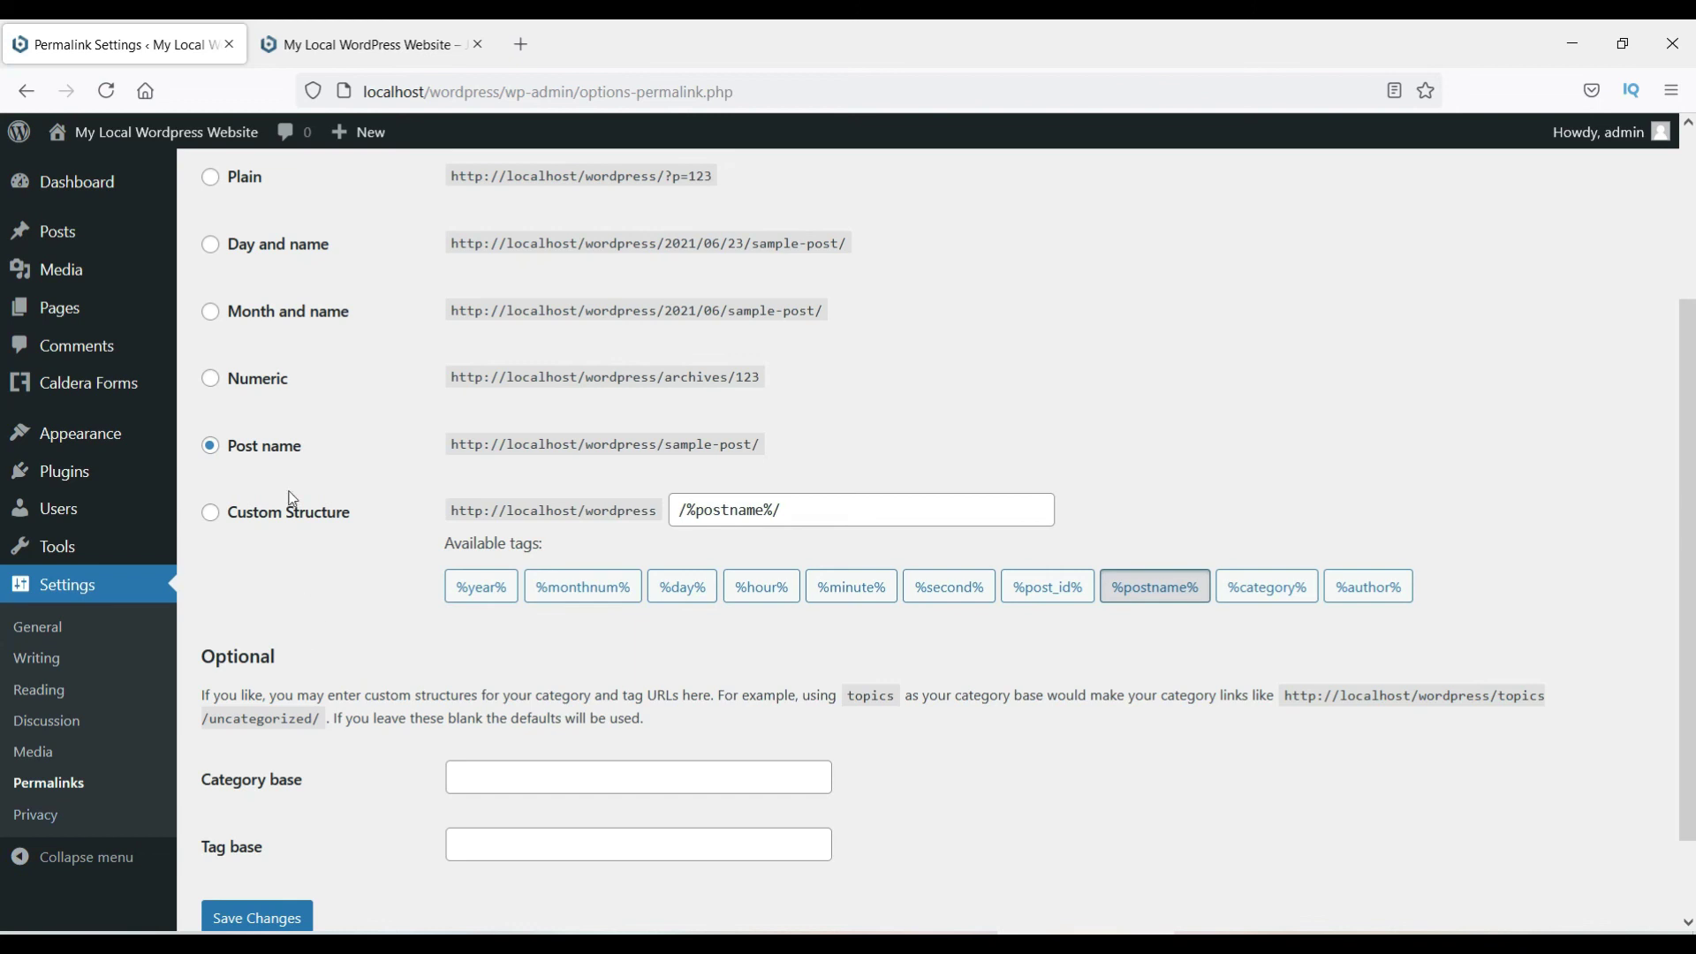
{"action": "scroll", "coordinate": [292, 496], "scroll_direction": "up", "scroll_amount": 3}
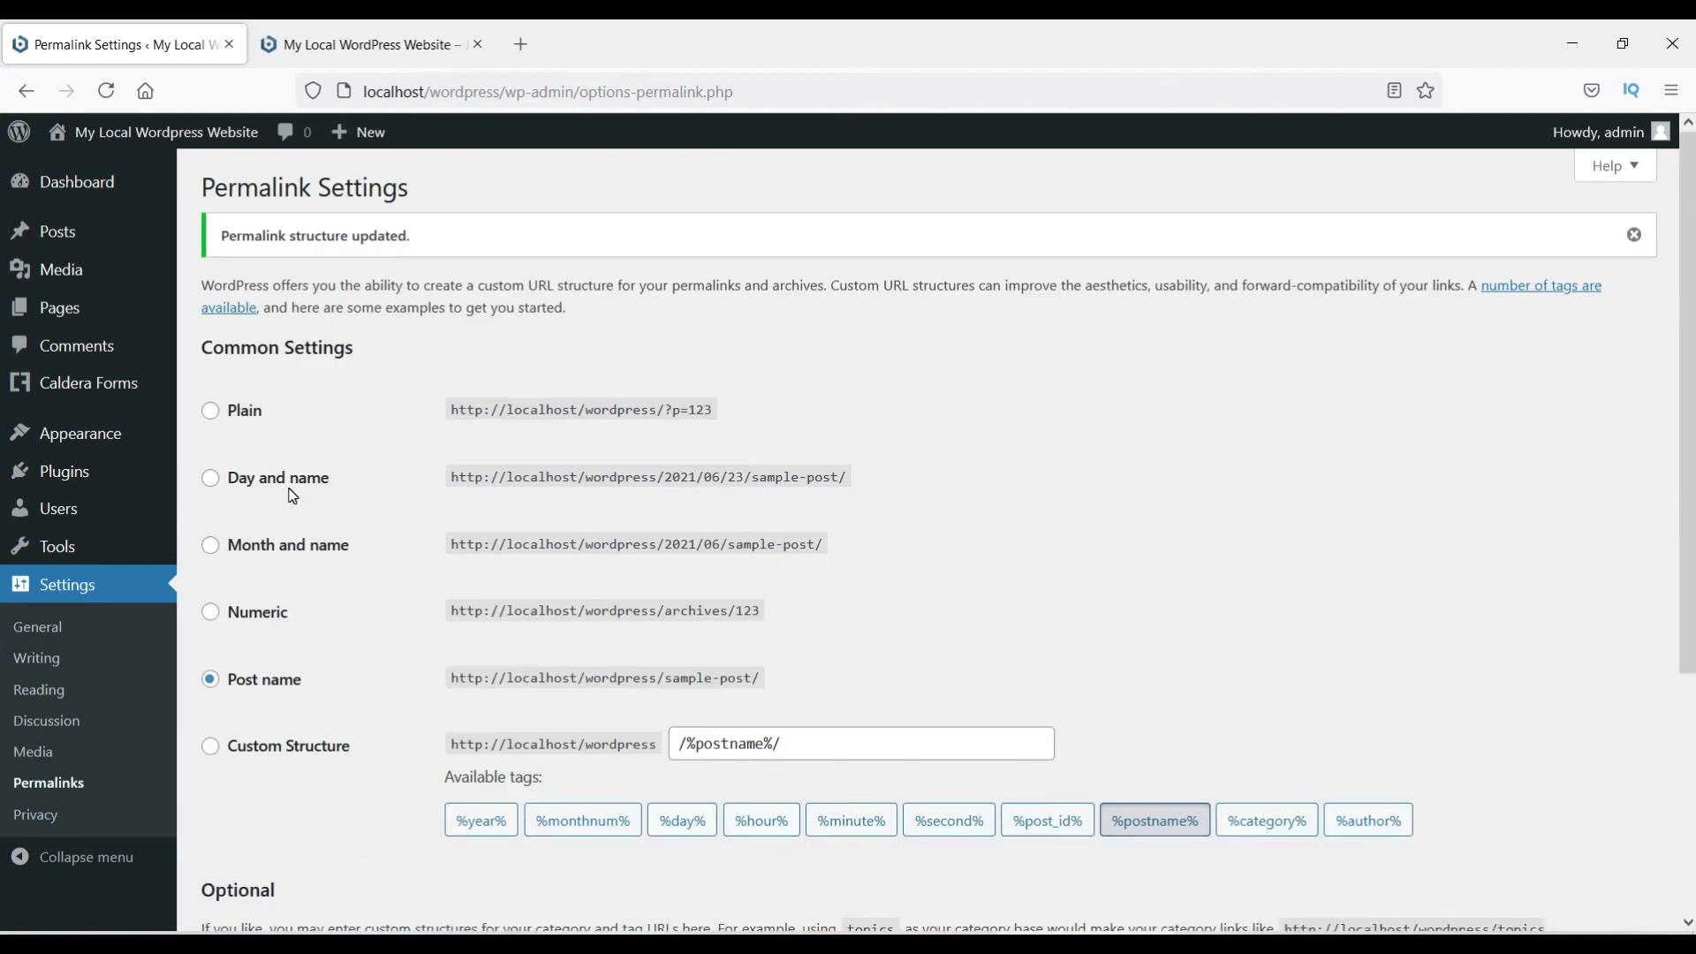